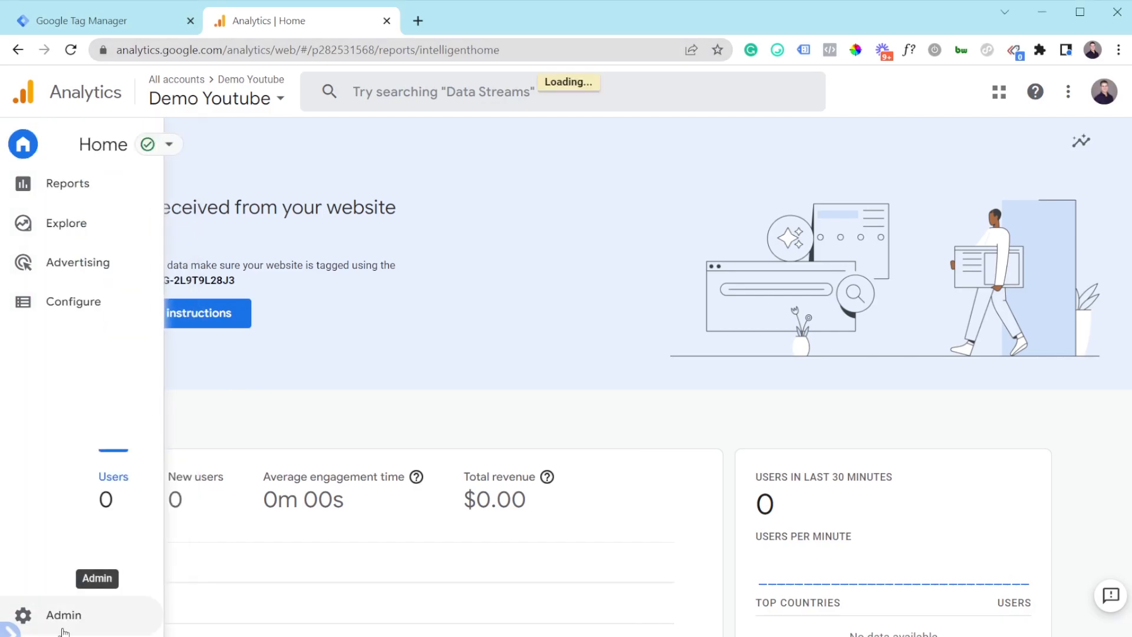
Step: Open the Create property form for the Demo Youtube account, then back out to Admin without naming it
{"action": "left_click", "coordinate": [60, 616]}
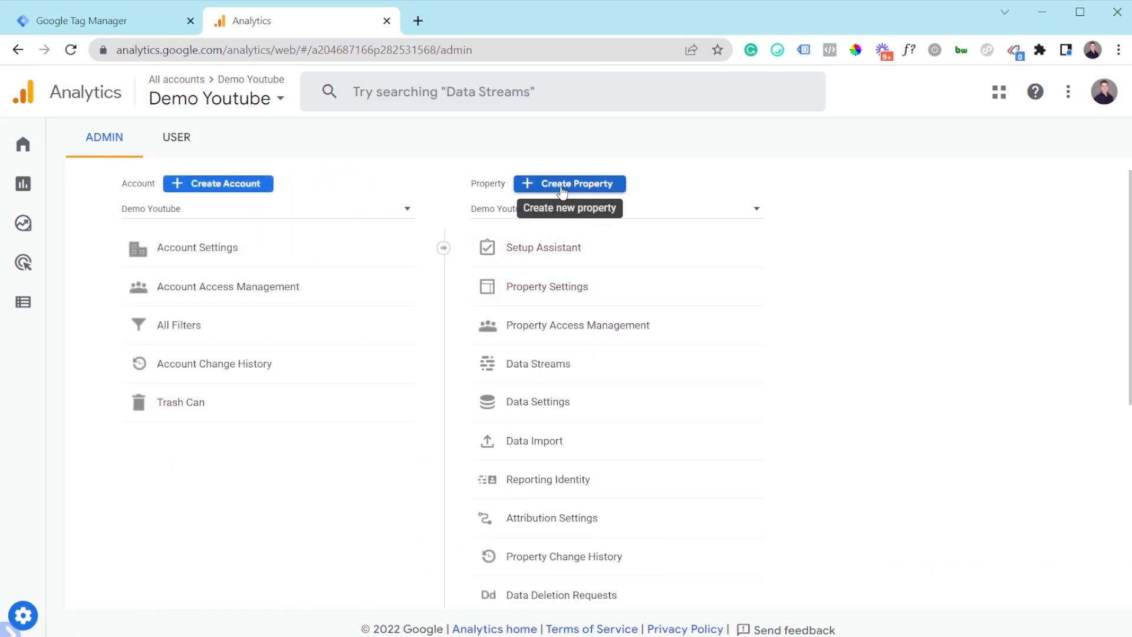
{"action": "left_click", "coordinate": [567, 192]}
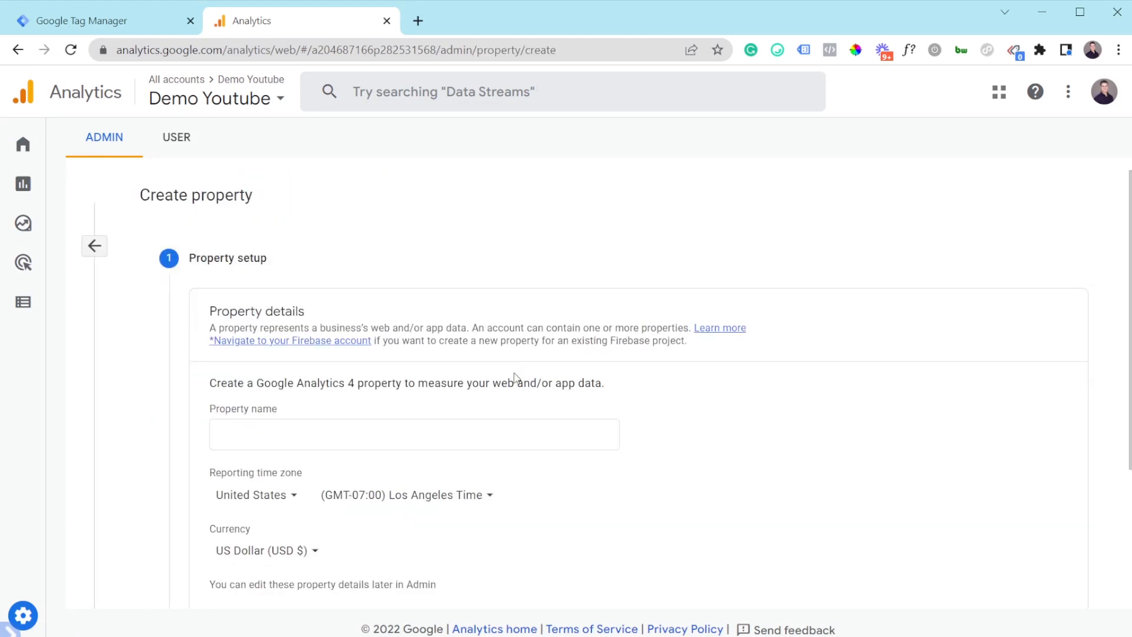
{"action": "scroll", "coordinate": [517, 378], "scroll_direction": "down", "scroll_amount": 3}
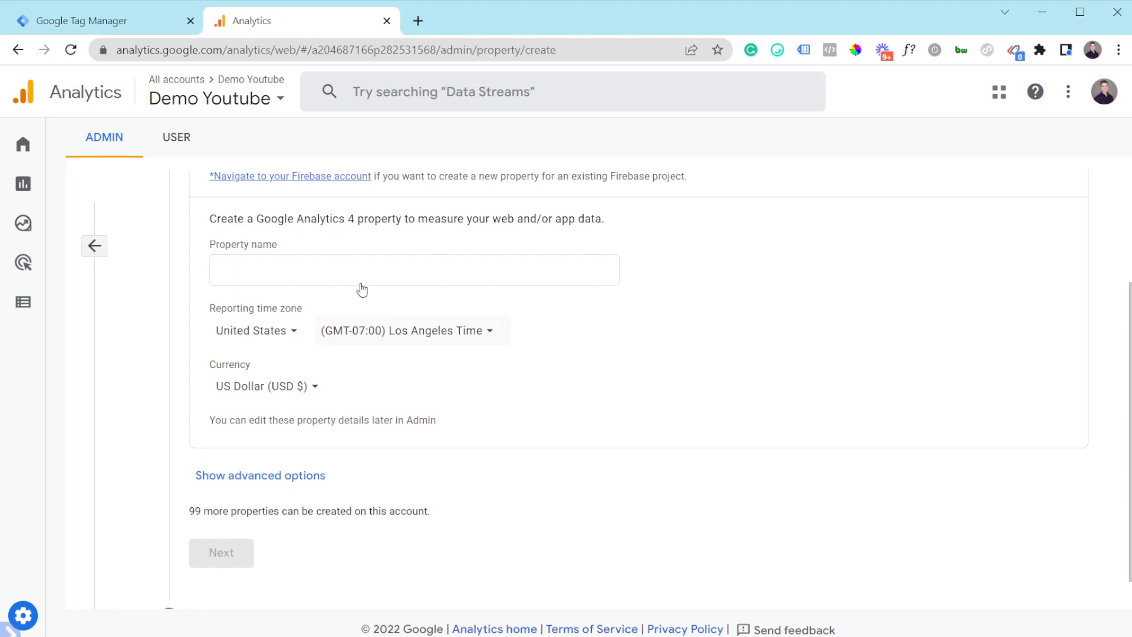
{"action": "left_click_drag", "start_coordinate": [311, 219], "coordinate": [451, 220]}
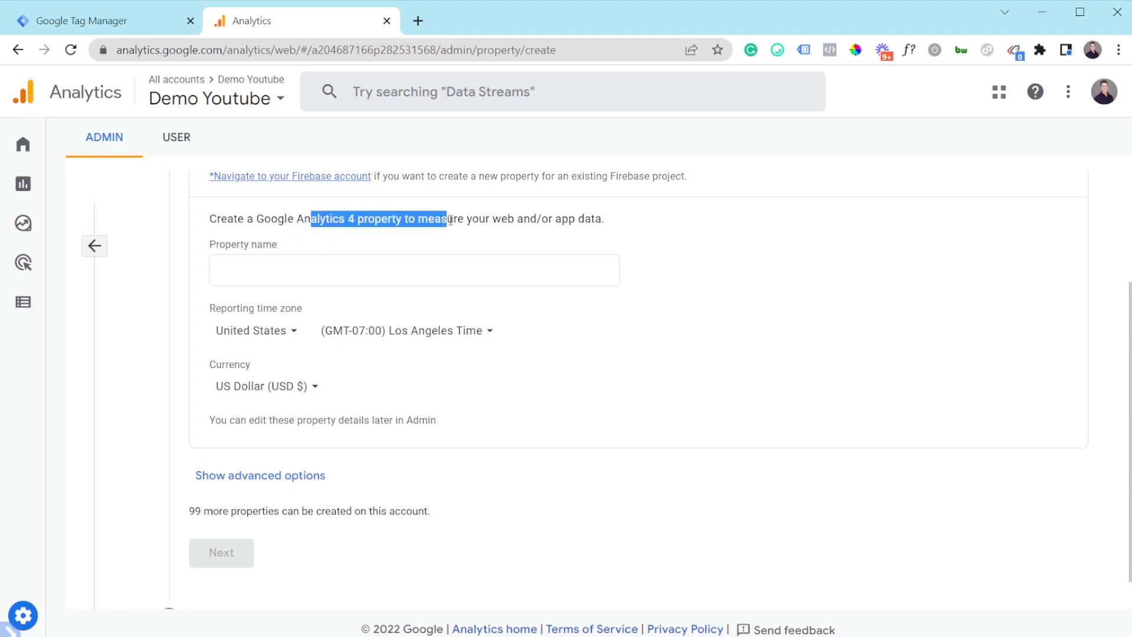
{"action": "left_click", "coordinate": [371, 219]}
{"action": "left_click", "coordinate": [295, 266]}
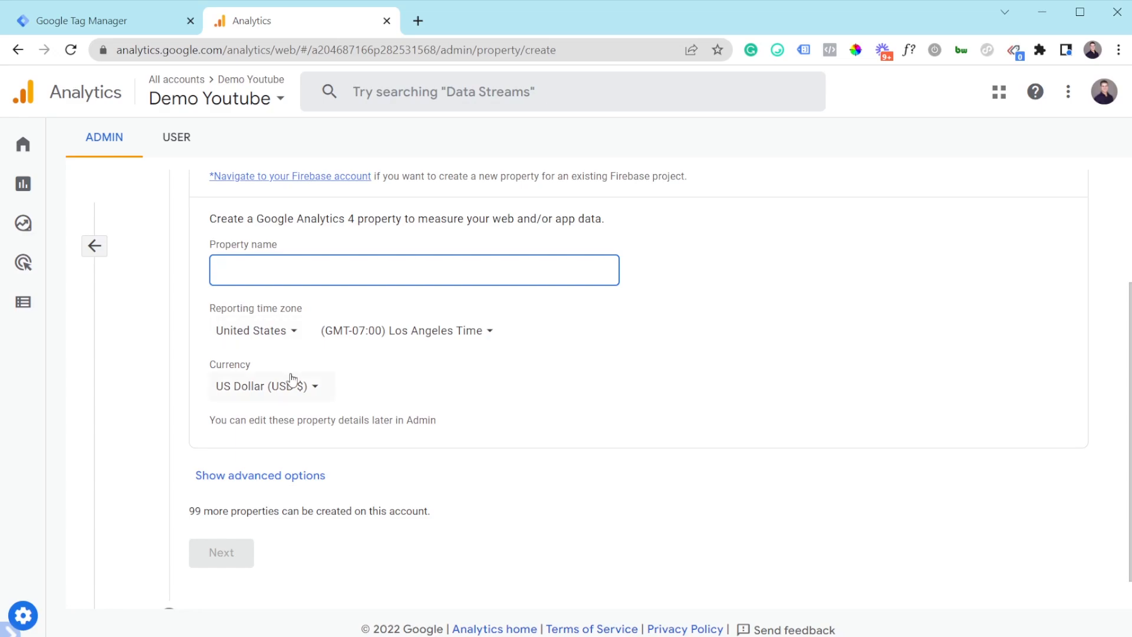
{"action": "scroll", "coordinate": [284, 407], "scroll_direction": "down", "scroll_amount": 1}
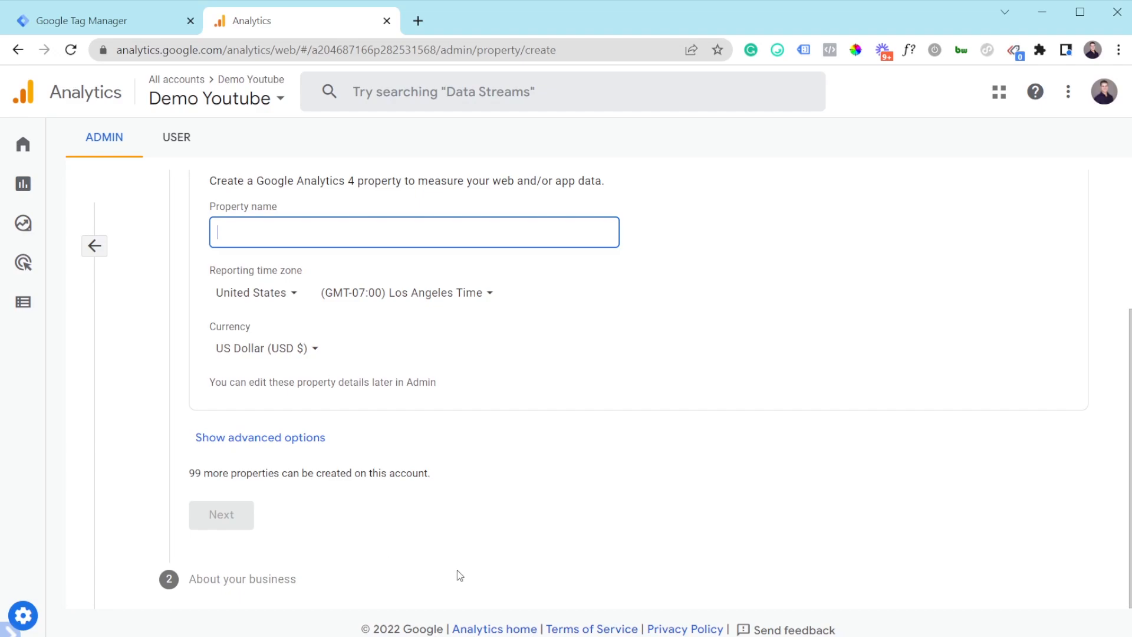
{"action": "left_click", "coordinate": [95, 246]}
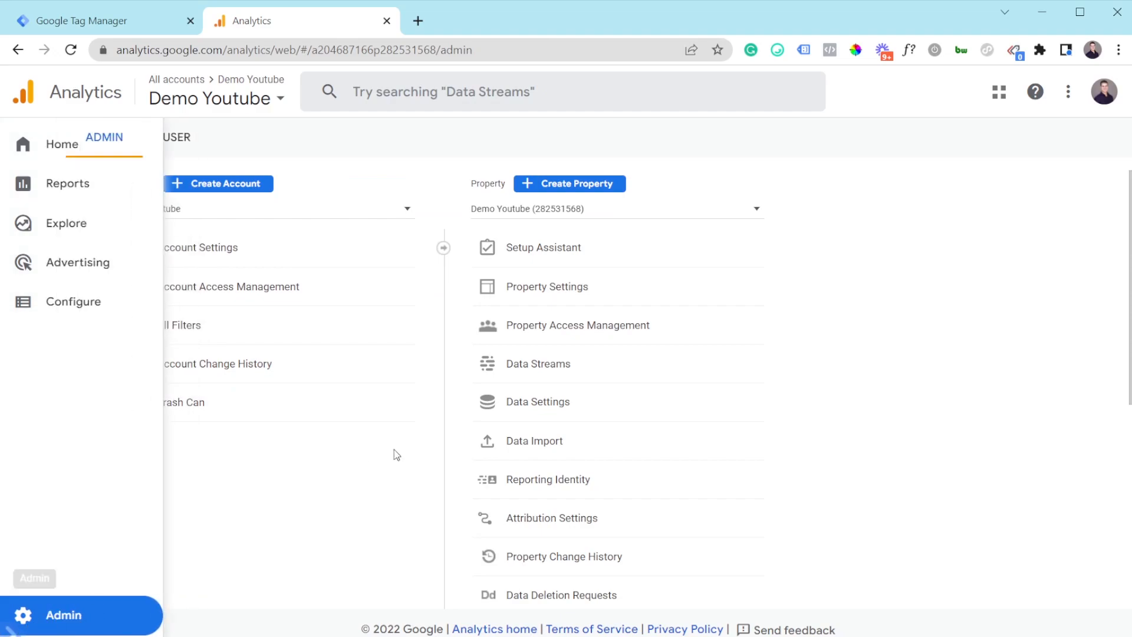
Step: Copy Measurement ID G-2L9T9L28J3 from the Demo web stream under Data Streams, then return to Tag Manager
{"action": "left_click", "coordinate": [541, 403]}
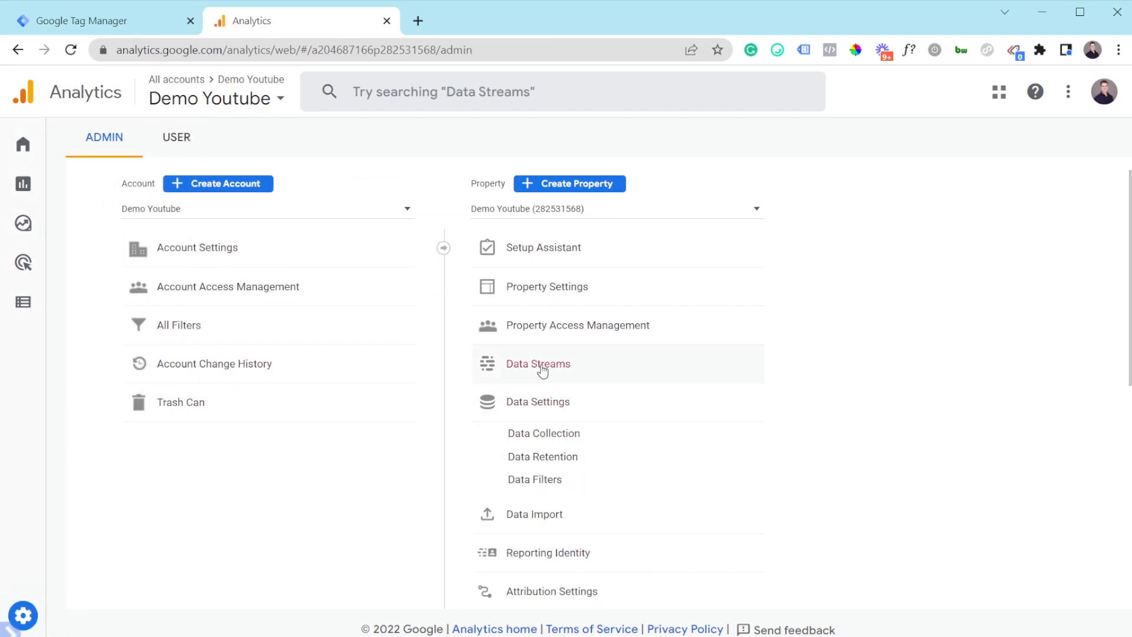
{"action": "left_click", "coordinate": [539, 370]}
{"action": "left_click", "coordinate": [518, 304]}
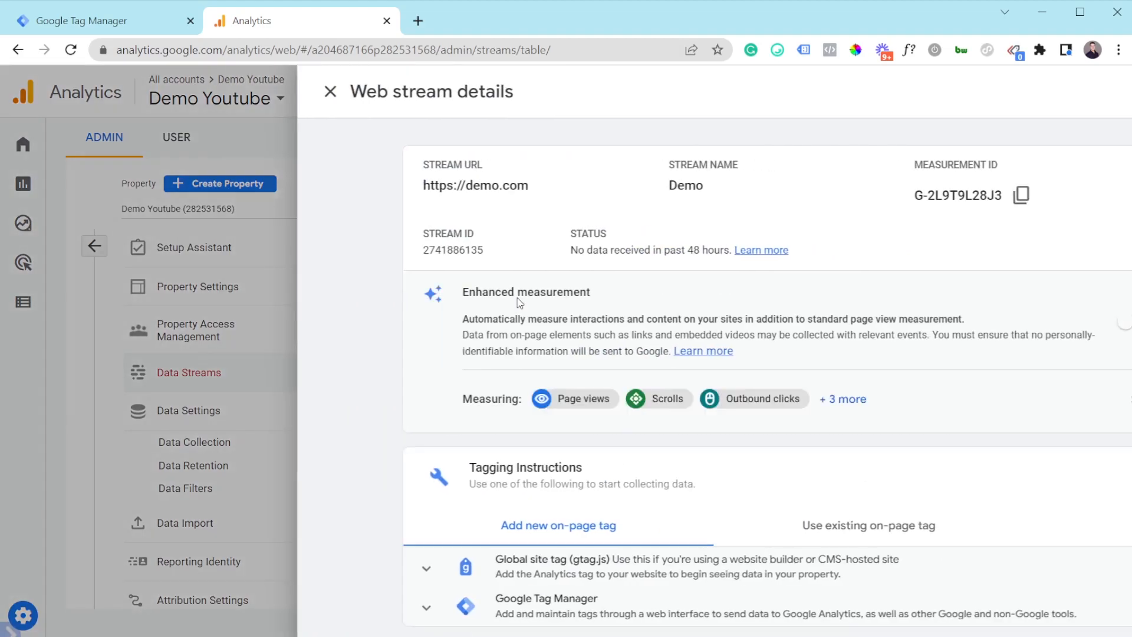
{"action": "left_click_drag", "start_coordinate": [768, 165], "coordinate": [826, 165]}
{"action": "left_click", "coordinate": [834, 165]}
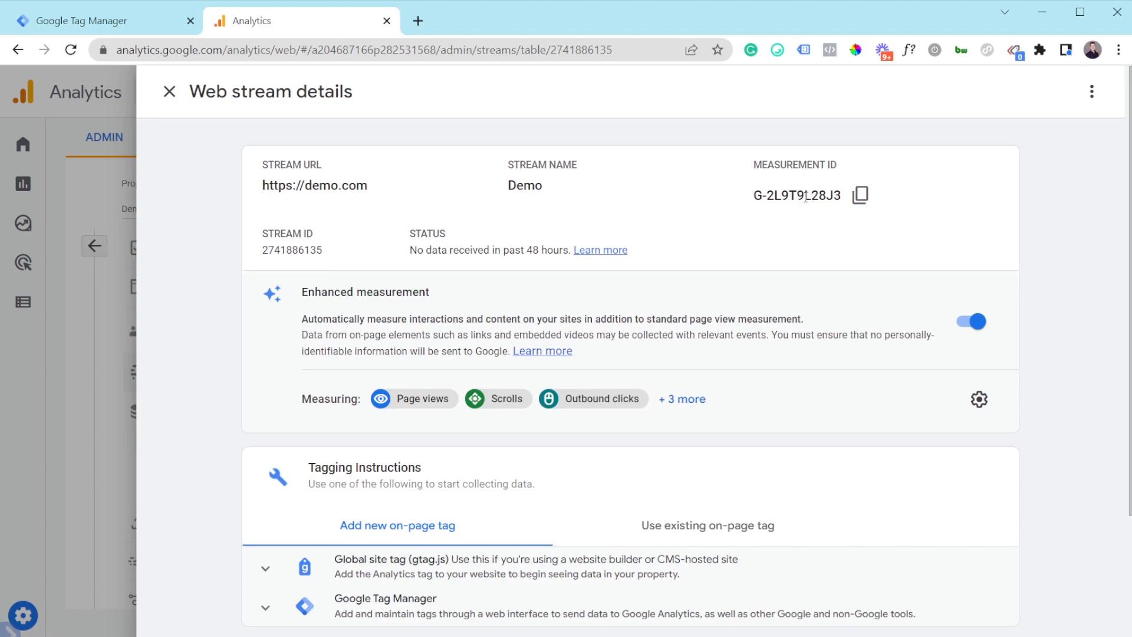
{"action": "left_click", "coordinate": [125, 24]}
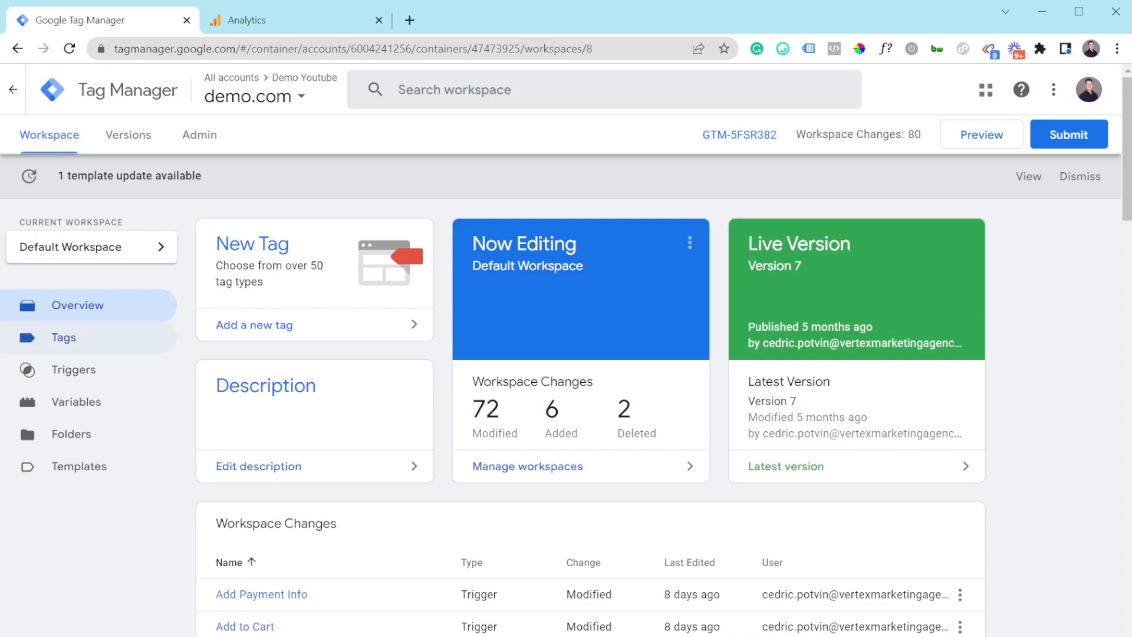
Step: Filter the container's Tags list by 'ga4'
{"action": "left_click", "coordinate": [64, 338]}
{"action": "left_click", "coordinate": [884, 241]}
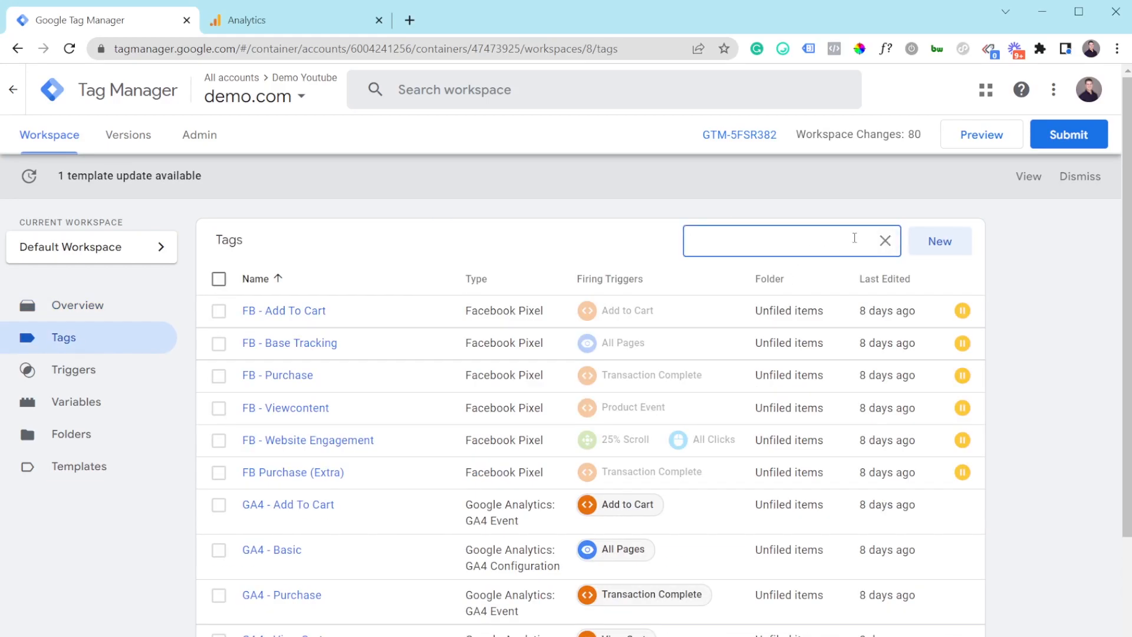
{"action": "type", "text": "ga4"}
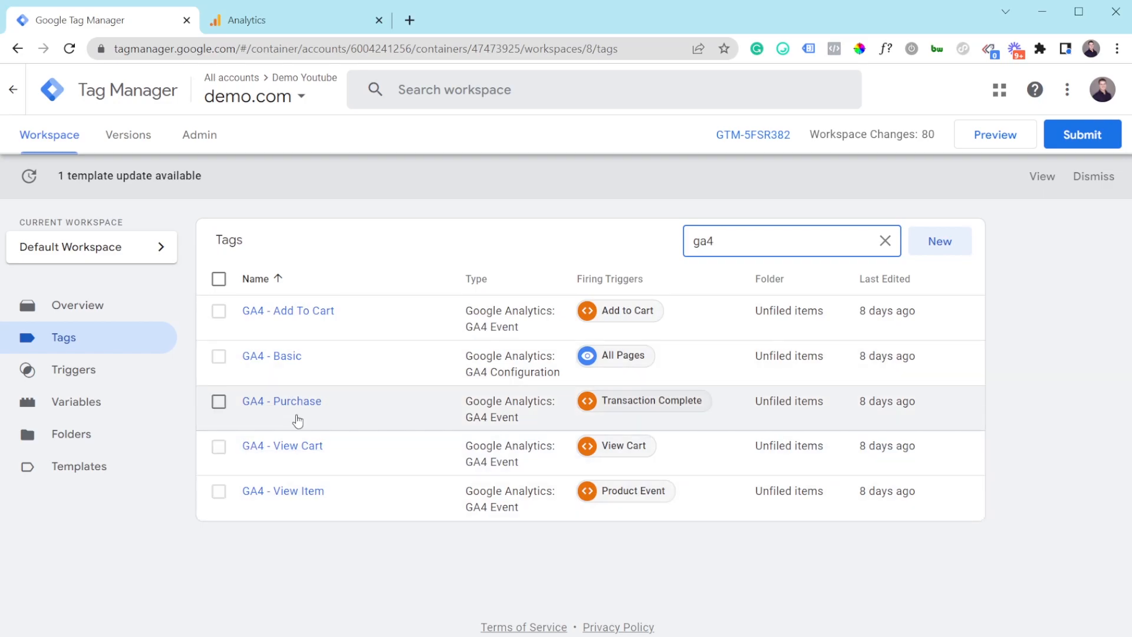
Step: Review the GA4 - Purchase tag's configuration and event parameters, then close it
{"action": "left_click", "coordinate": [299, 409]}
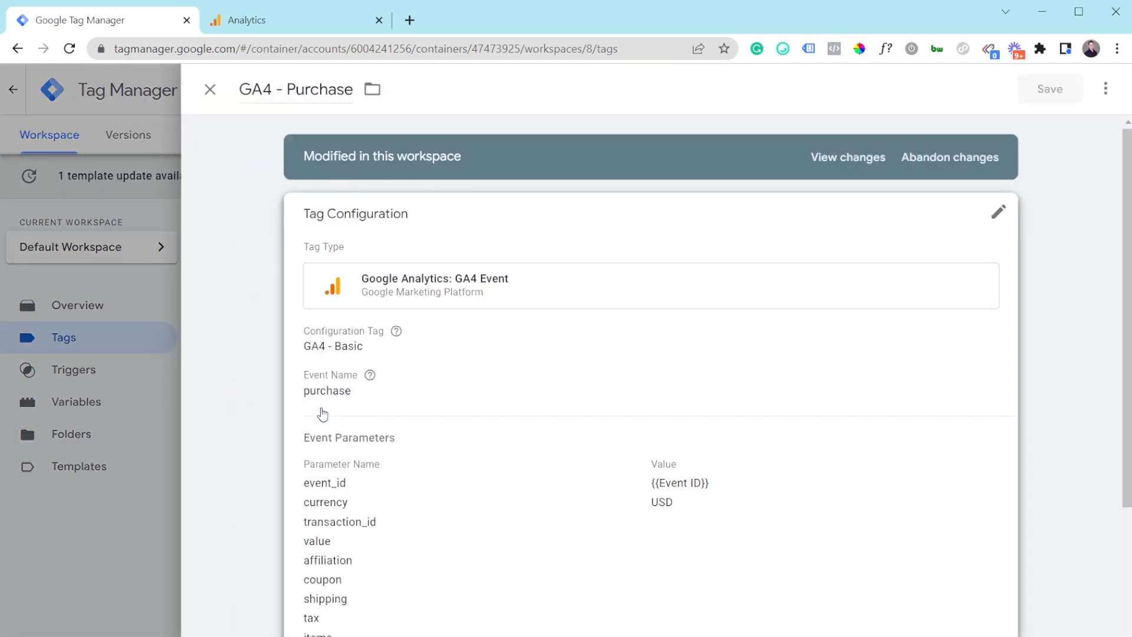
{"action": "scroll", "coordinate": [485, 433], "scroll_direction": "down", "scroll_amount": 3}
{"action": "left_click", "coordinate": [436, 387]}
{"action": "scroll", "coordinate": [438, 390], "scroll_direction": "down", "scroll_amount": 3}
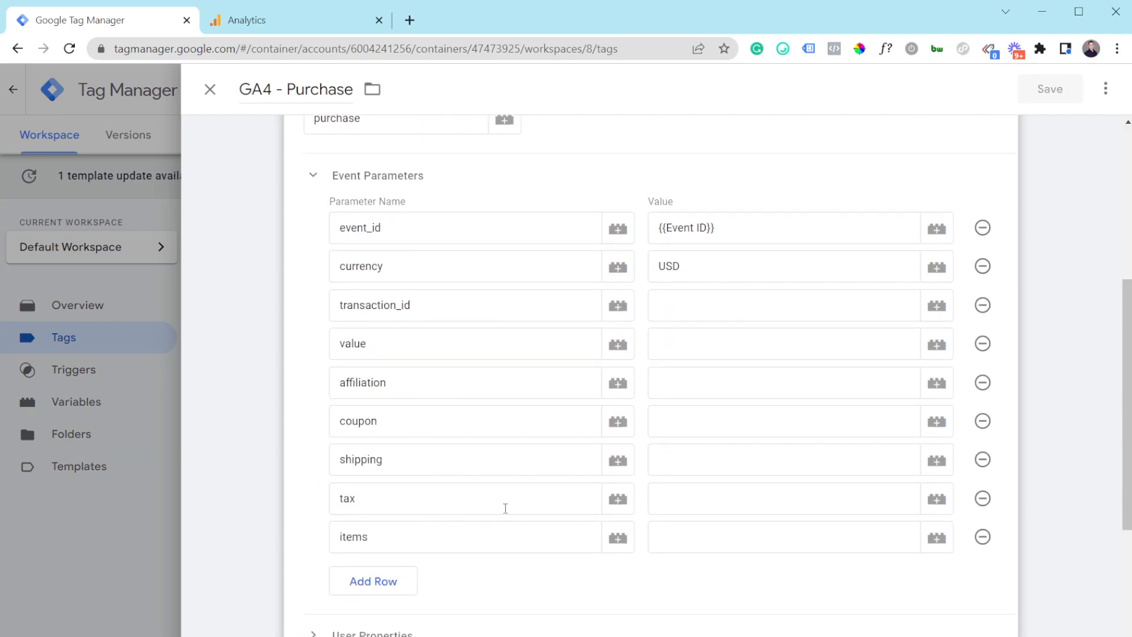
{"action": "scroll", "coordinate": [367, 210], "scroll_direction": "up", "scroll_amount": 1}
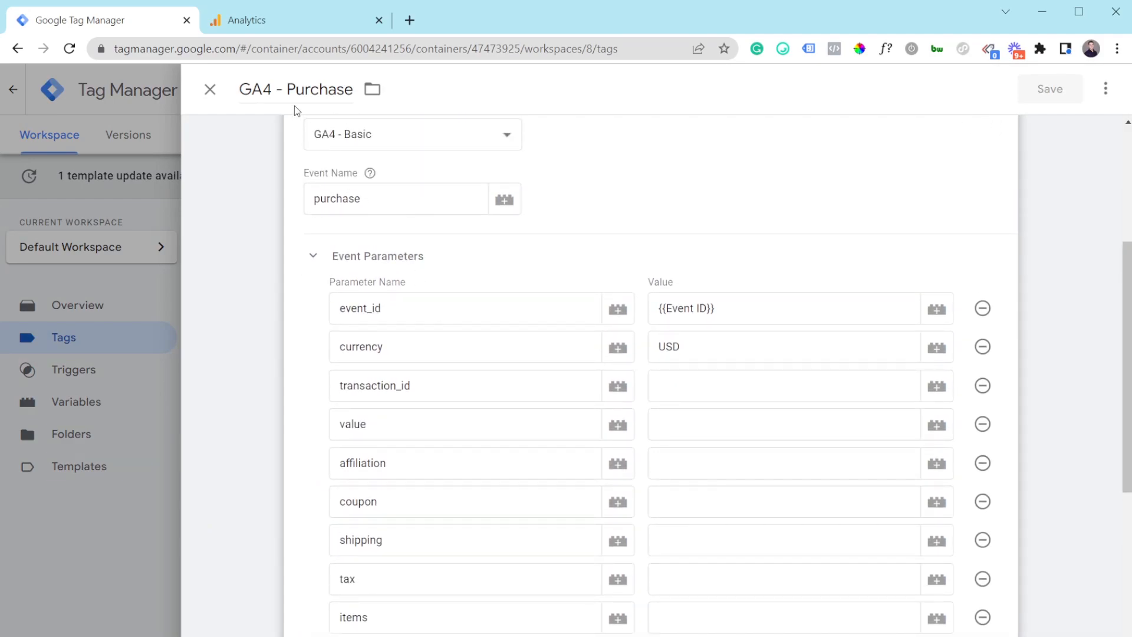
{"action": "left_click", "coordinate": [210, 90]}
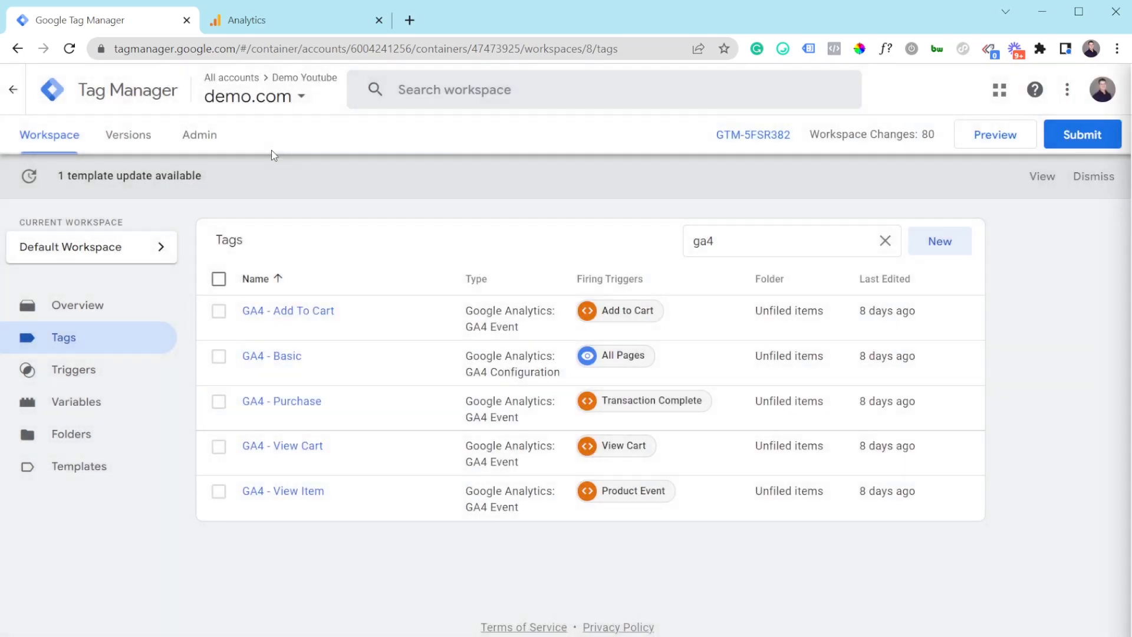
Step: Set Import Container to merge into the existing Default Workspace, then return to the workspace overview
{"action": "left_click", "coordinate": [187, 142]}
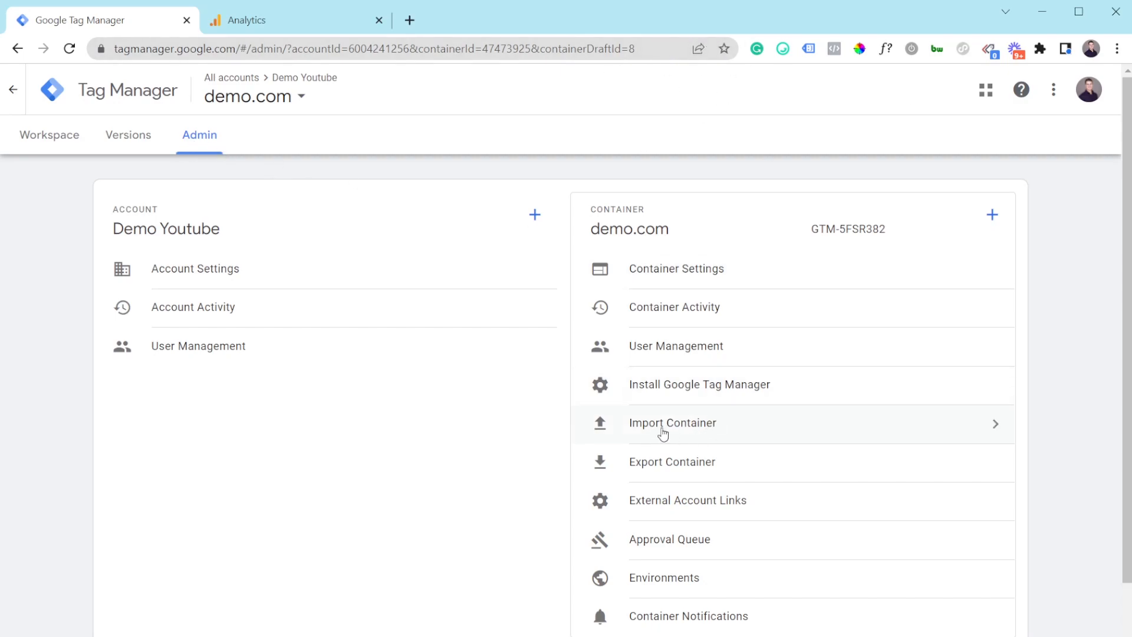
{"action": "left_click", "coordinate": [659, 432]}
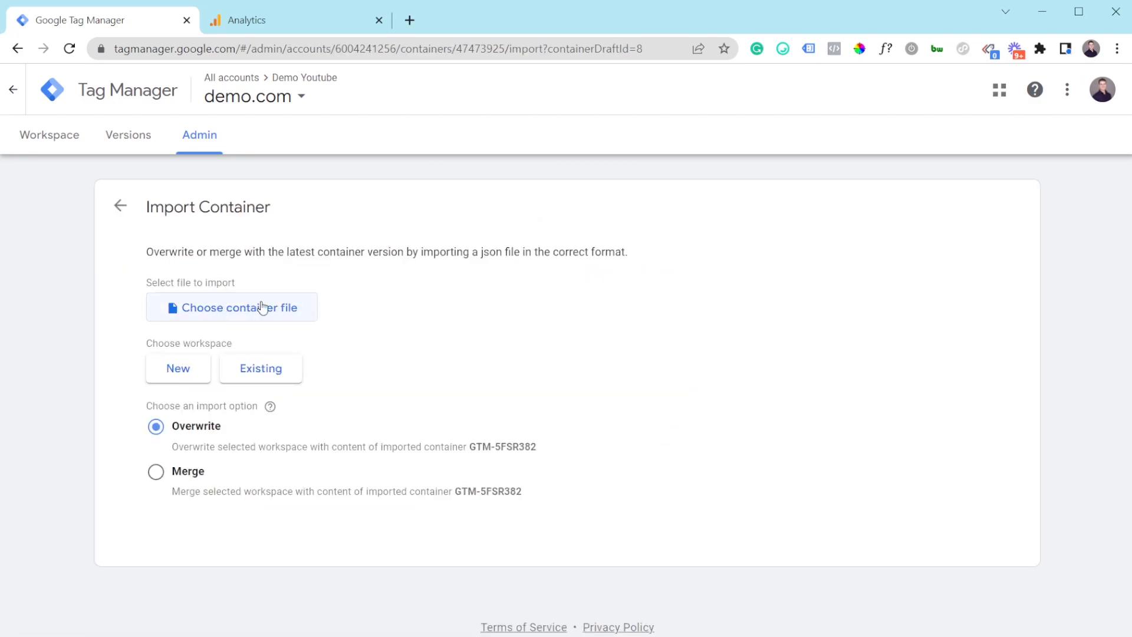
{"action": "left_click", "coordinate": [262, 369]}
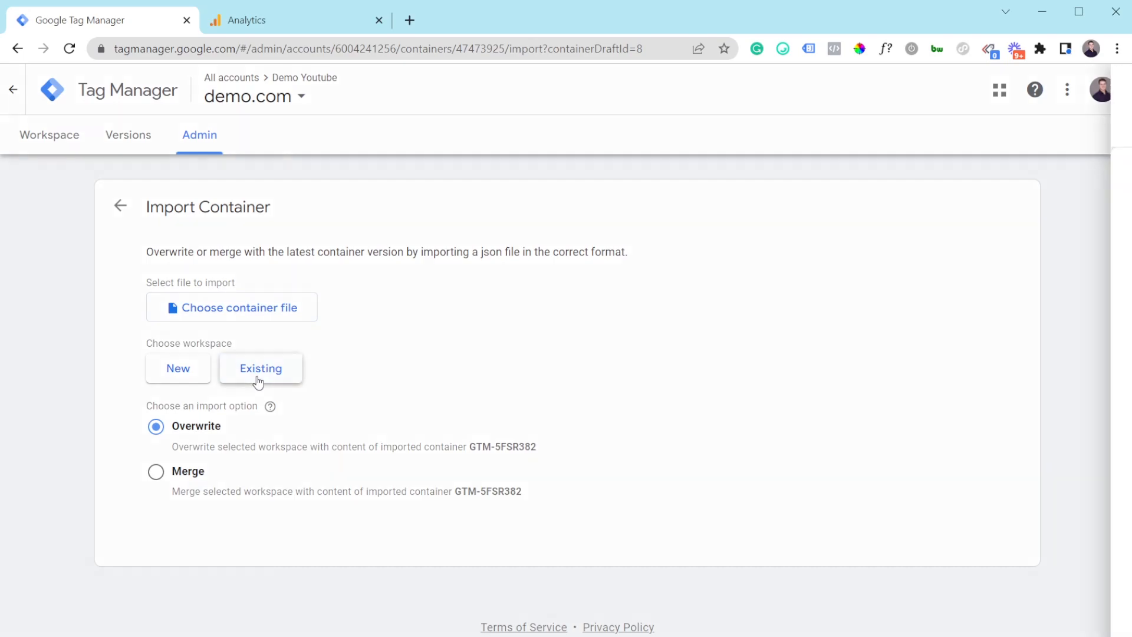
{"action": "left_click", "coordinate": [449, 171]}
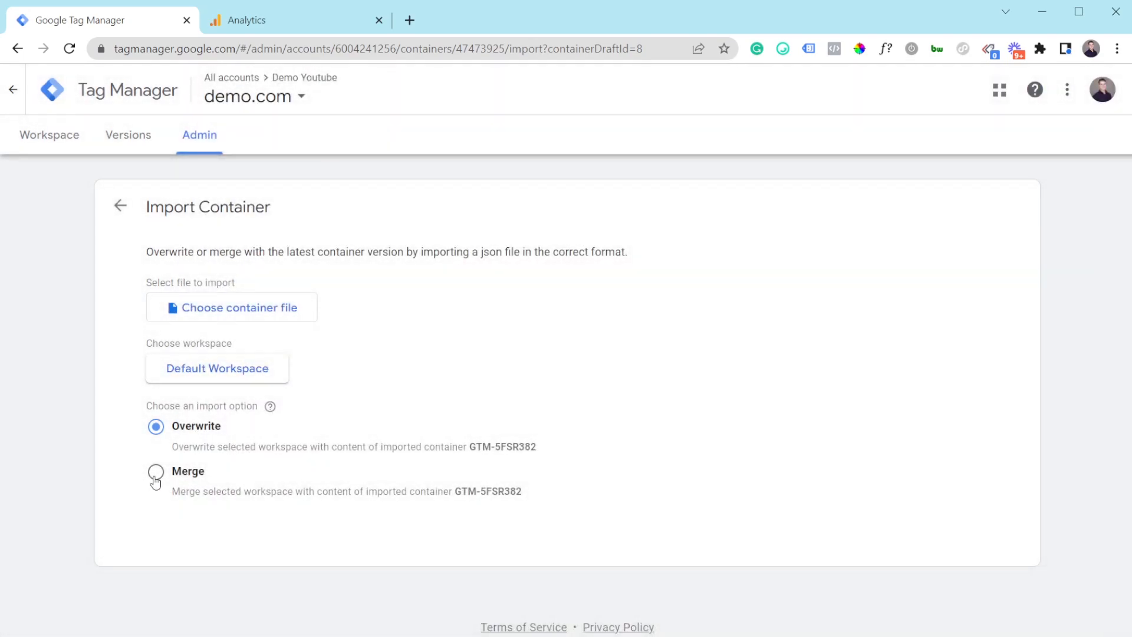
{"action": "left_click", "coordinate": [155, 471]}
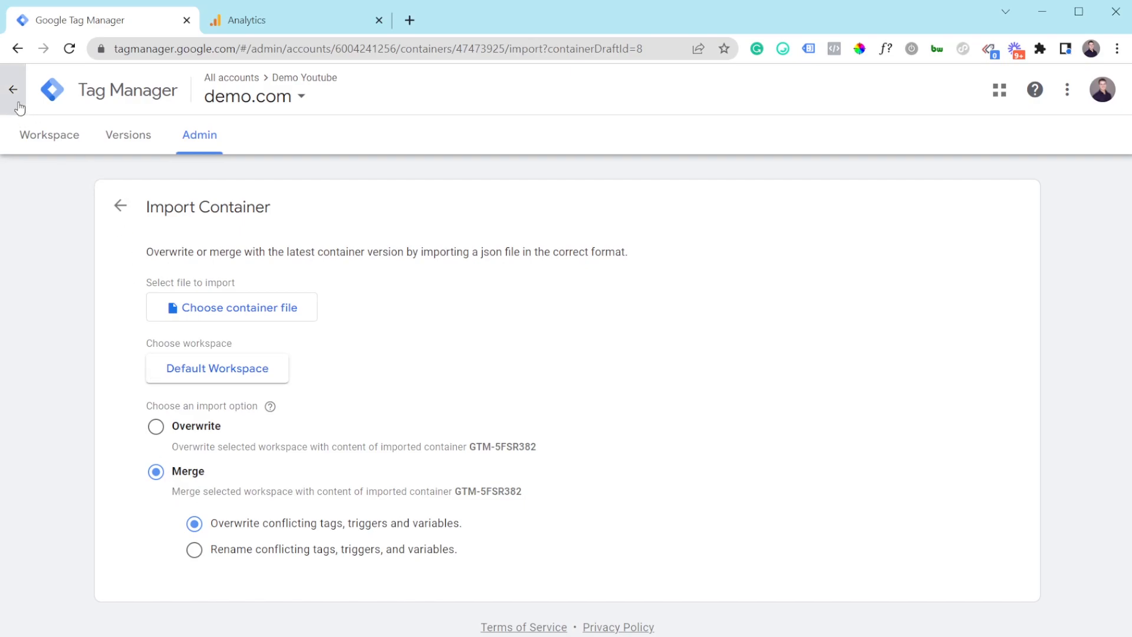
{"action": "left_click", "coordinate": [47, 137]}
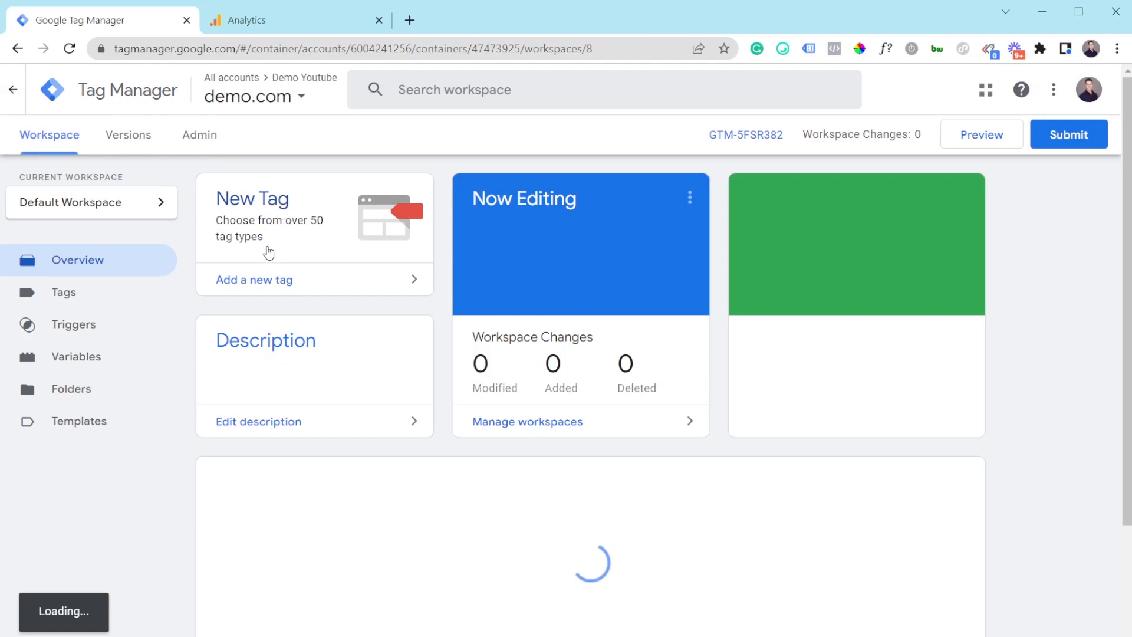
Step: Filter the Tags list by 'ga4' and open the GA4 - Purchase tag
{"action": "left_click", "coordinate": [121, 337]}
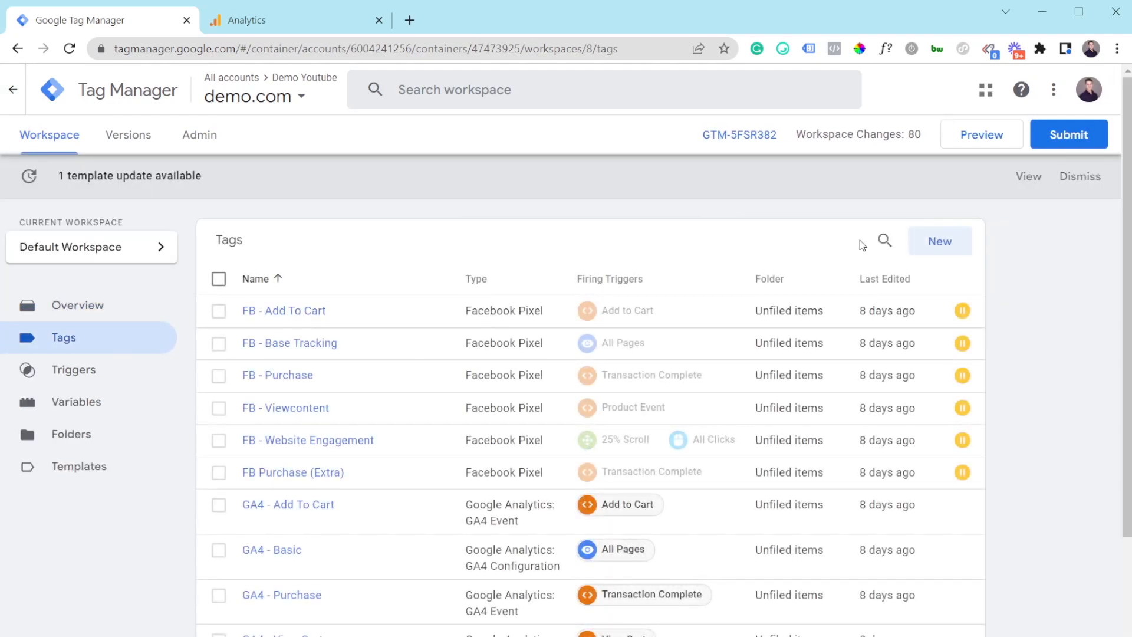
{"action": "left_click", "coordinate": [883, 242]}
{"action": "type", "text": "ga4"}
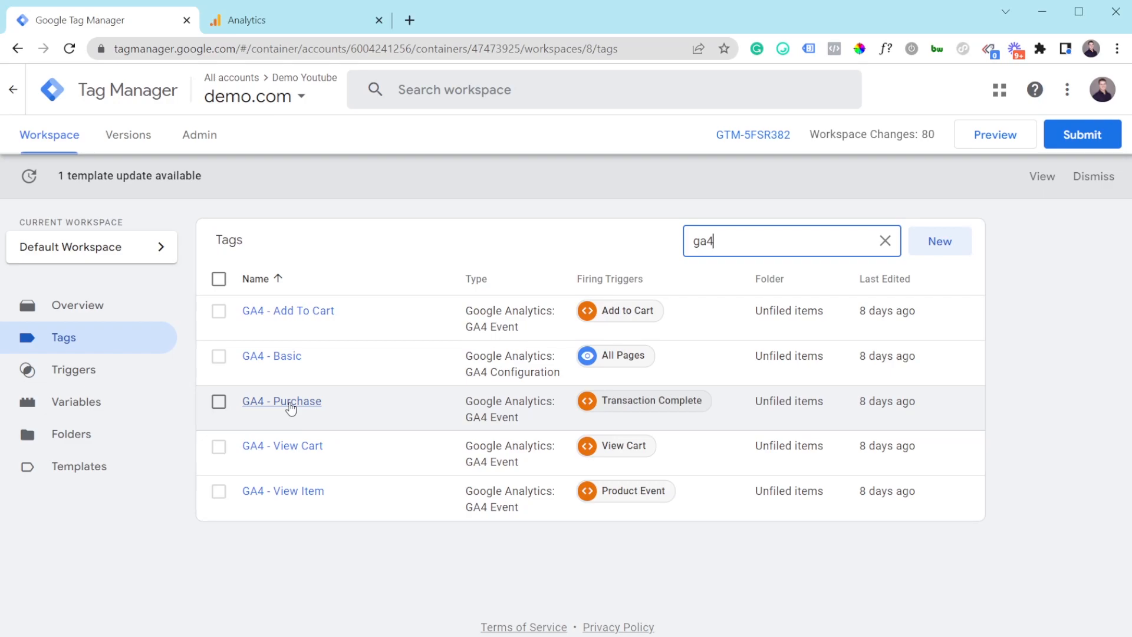
{"action": "left_click", "coordinate": [290, 408]}
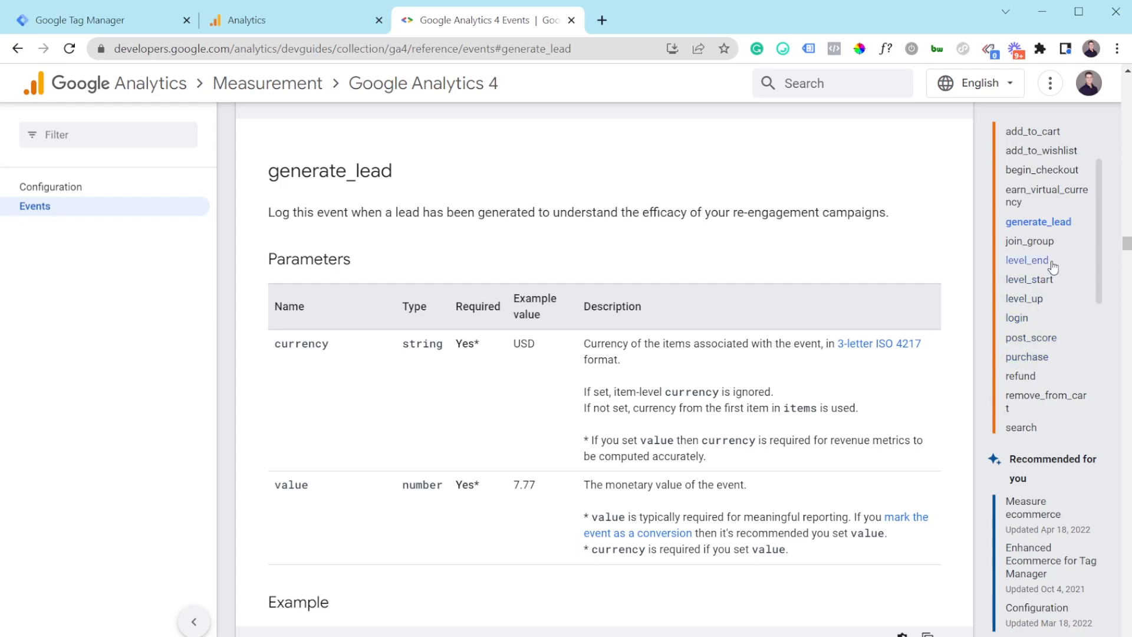
Step: Read the generate_lead parameters in the GA4 Events reference, then go back to the GA4 - Purchase tag
{"action": "left_click", "coordinate": [1051, 228]}
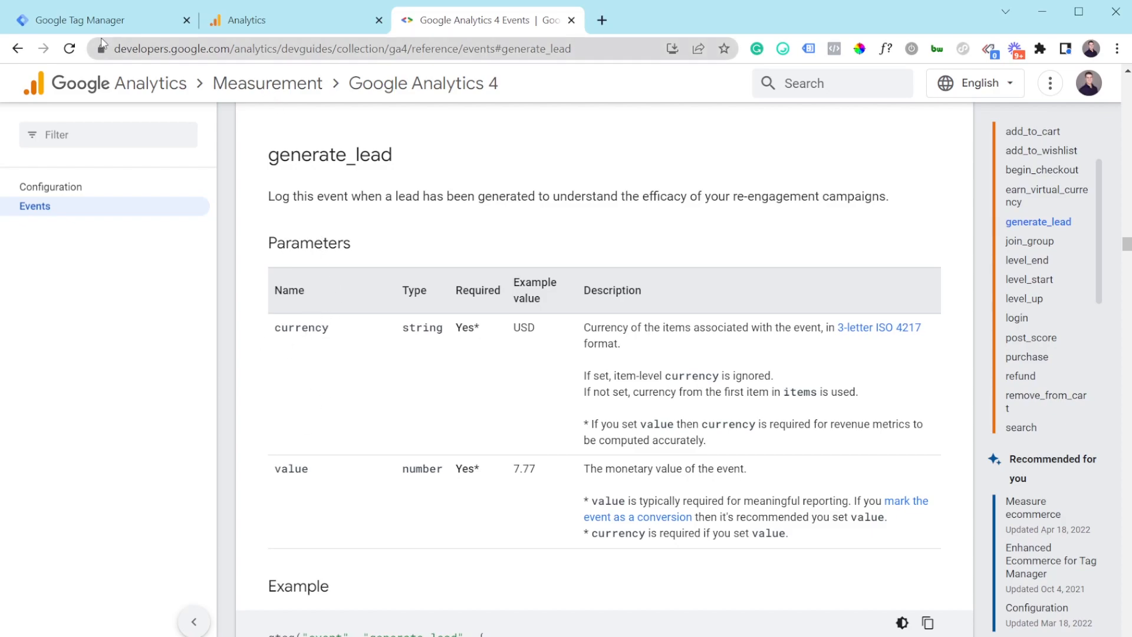
{"action": "left_click", "coordinate": [101, 21]}
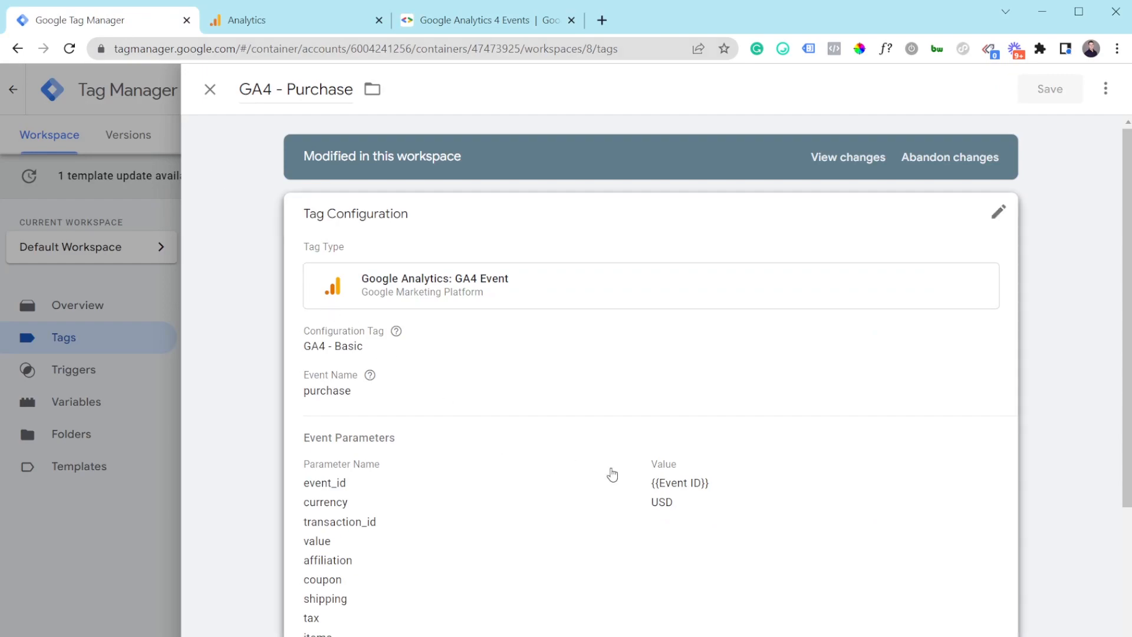
Step: Open GA4 - Purchase's configuration for editing and review the purchase event name and USD currency
{"action": "scroll", "coordinate": [496, 460], "scroll_direction": "down", "scroll_amount": 1}
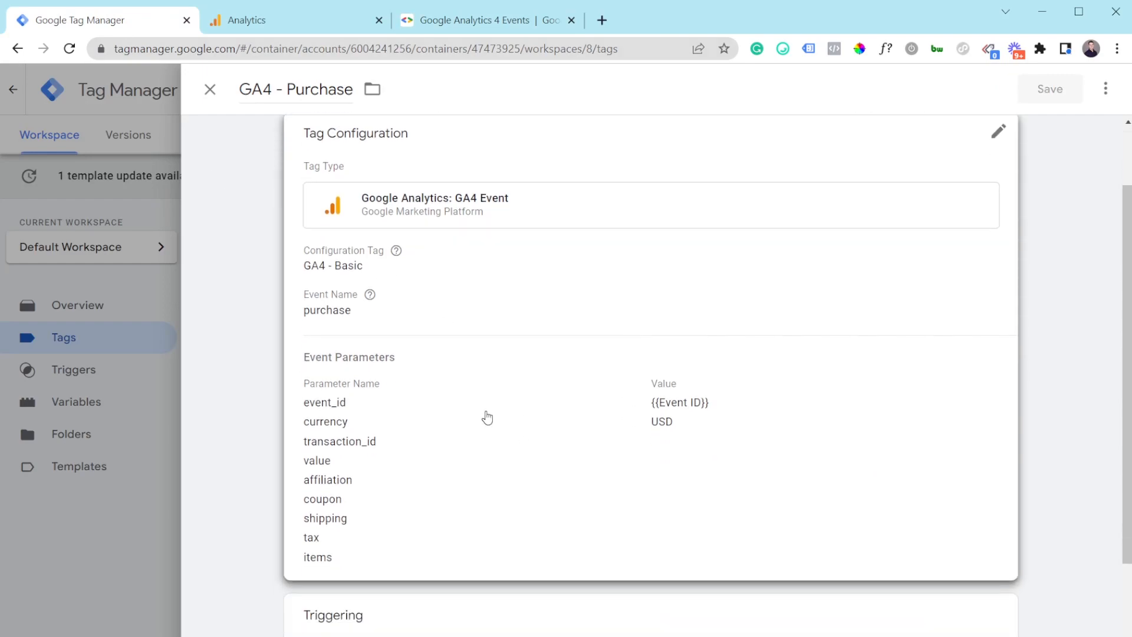
{"action": "left_click", "coordinate": [491, 423]}
{"action": "left_click_drag", "start_coordinate": [365, 361], "coordinate": [312, 366]}
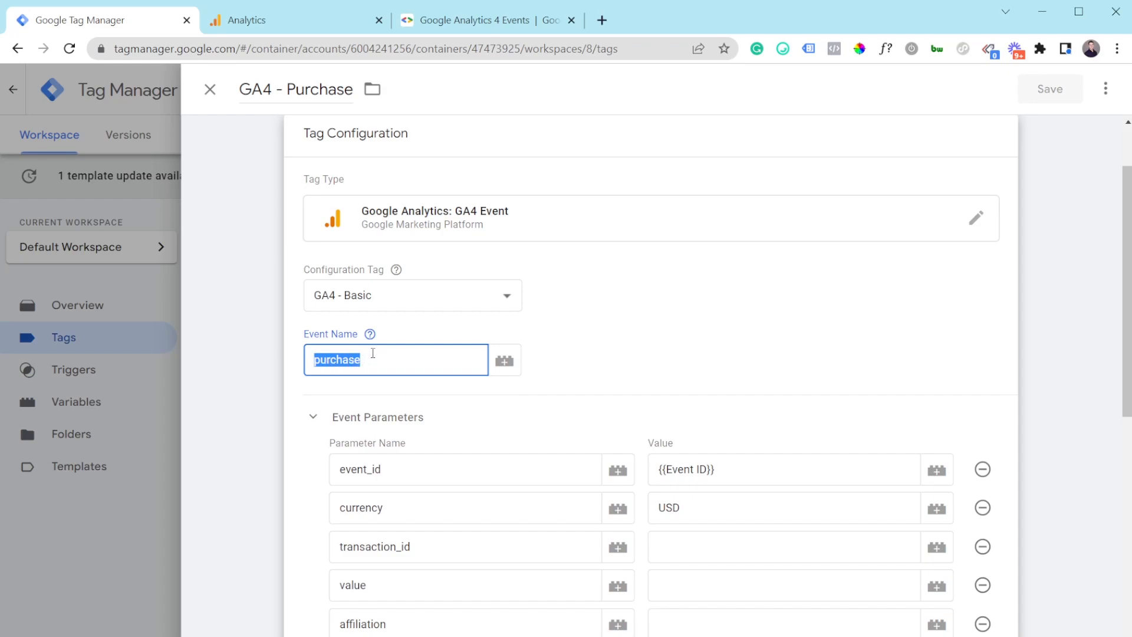
{"action": "scroll", "coordinate": [430, 372], "scroll_direction": "down", "scroll_amount": 2}
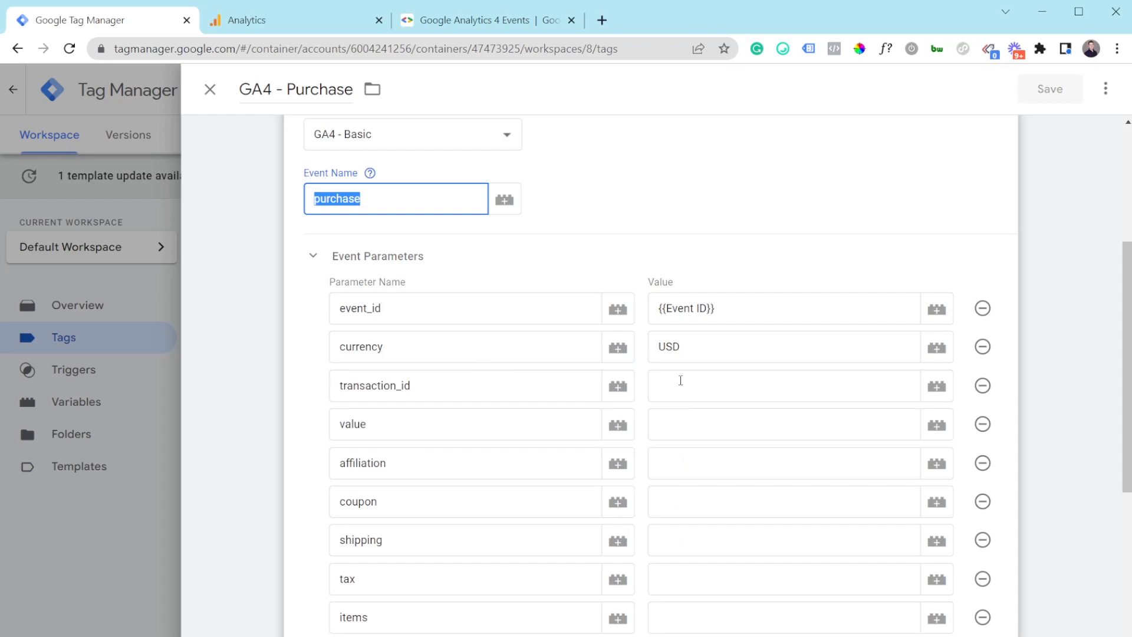
{"action": "scroll", "coordinate": [614, 397], "scroll_direction": "down", "scroll_amount": 2}
{"action": "scroll", "coordinate": [612, 399], "scroll_direction": "up", "scroll_amount": 1}
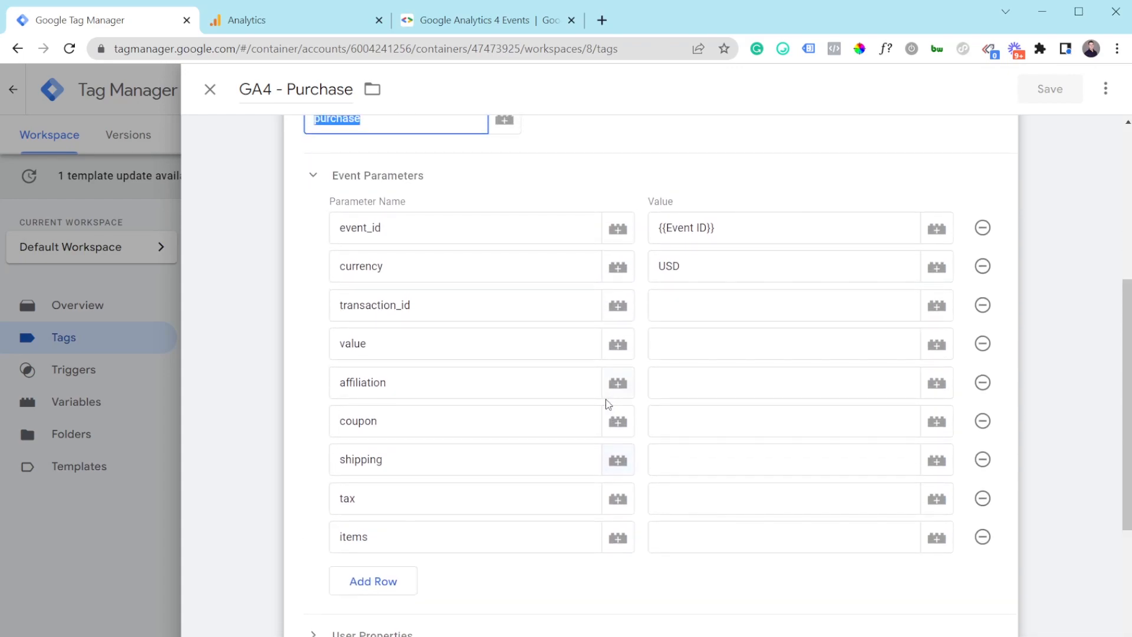
{"action": "scroll", "coordinate": [607, 402], "scroll_direction": "down", "scroll_amount": 2}
{"action": "scroll", "coordinate": [601, 394], "scroll_direction": "down", "scroll_amount": 1}
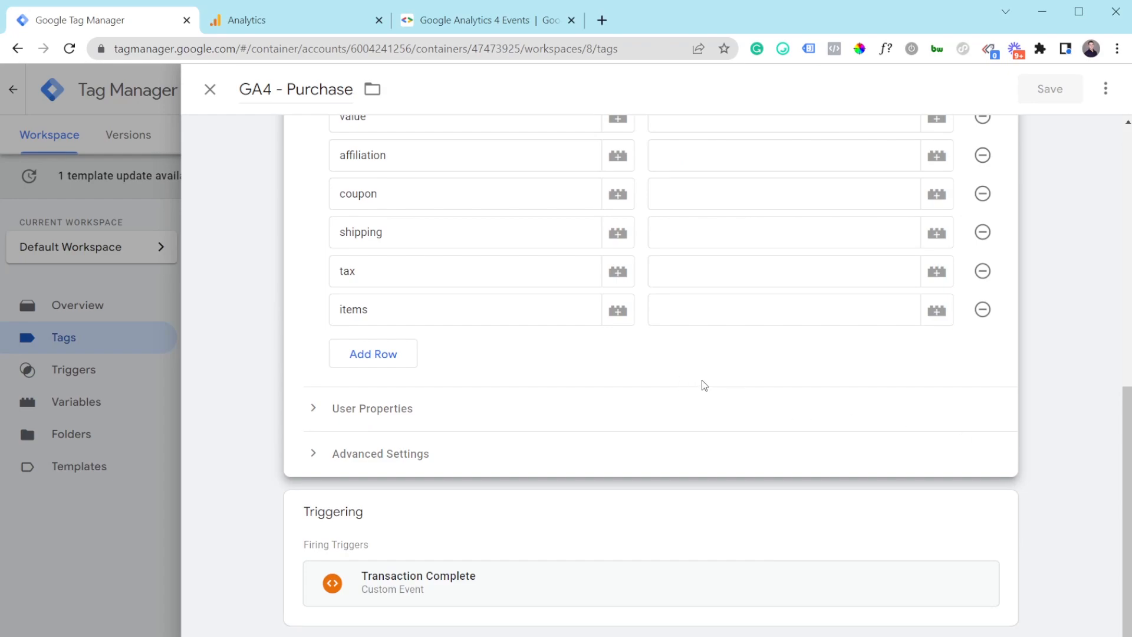
{"action": "scroll", "coordinate": [702, 380], "scroll_direction": "up", "scroll_amount": 4}
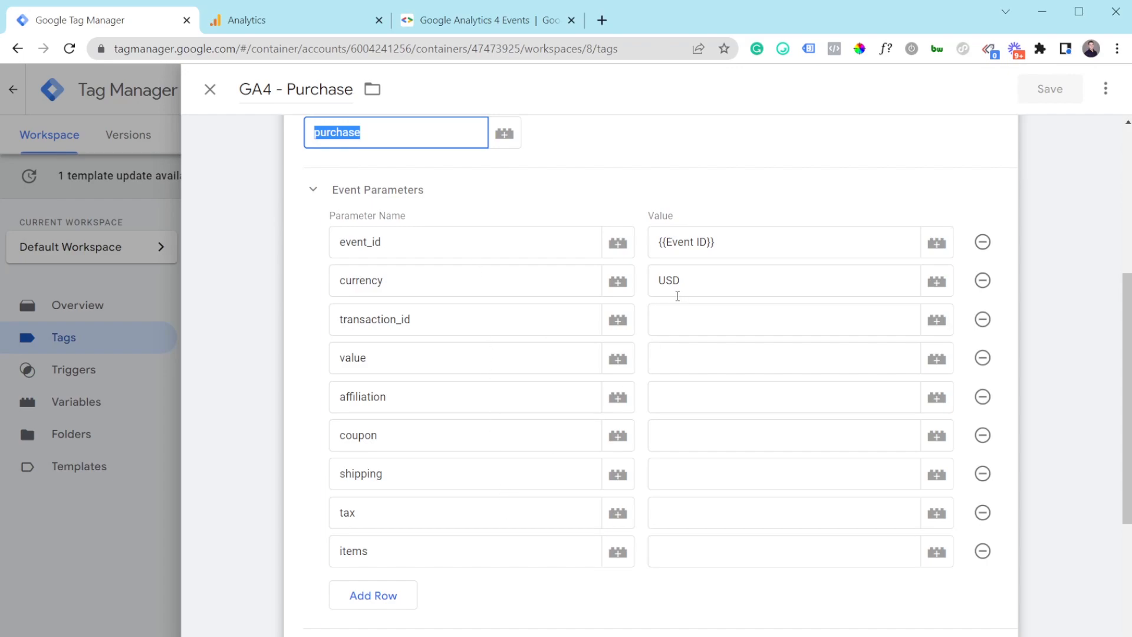
{"action": "left_click_drag", "start_coordinate": [686, 287], "coordinate": [659, 281]}
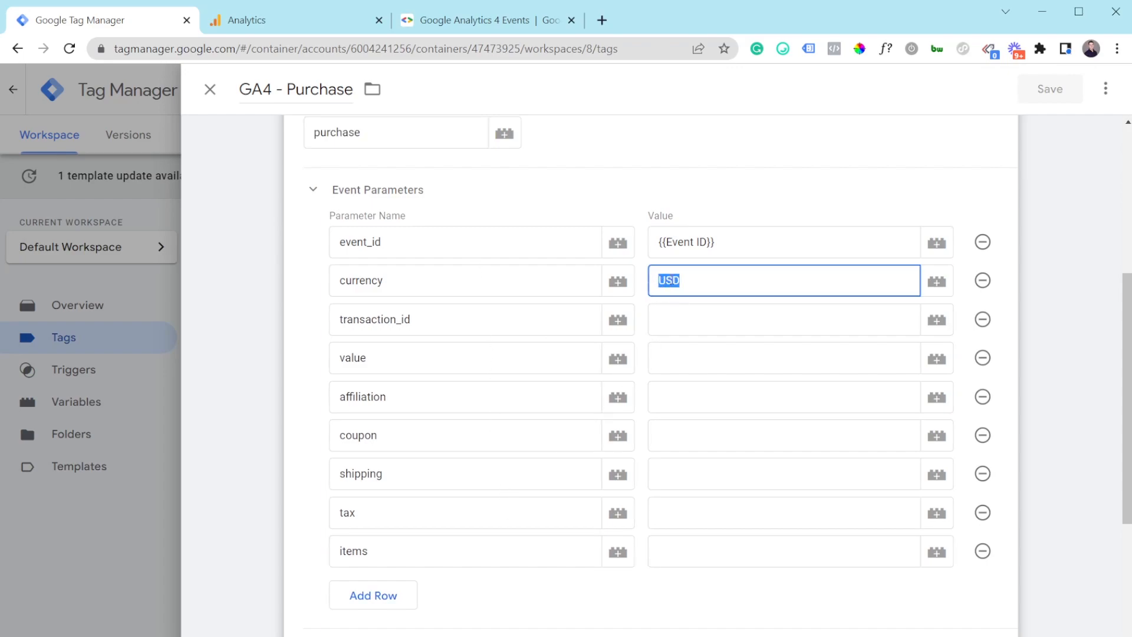
{"action": "left_click", "coordinate": [714, 279]}
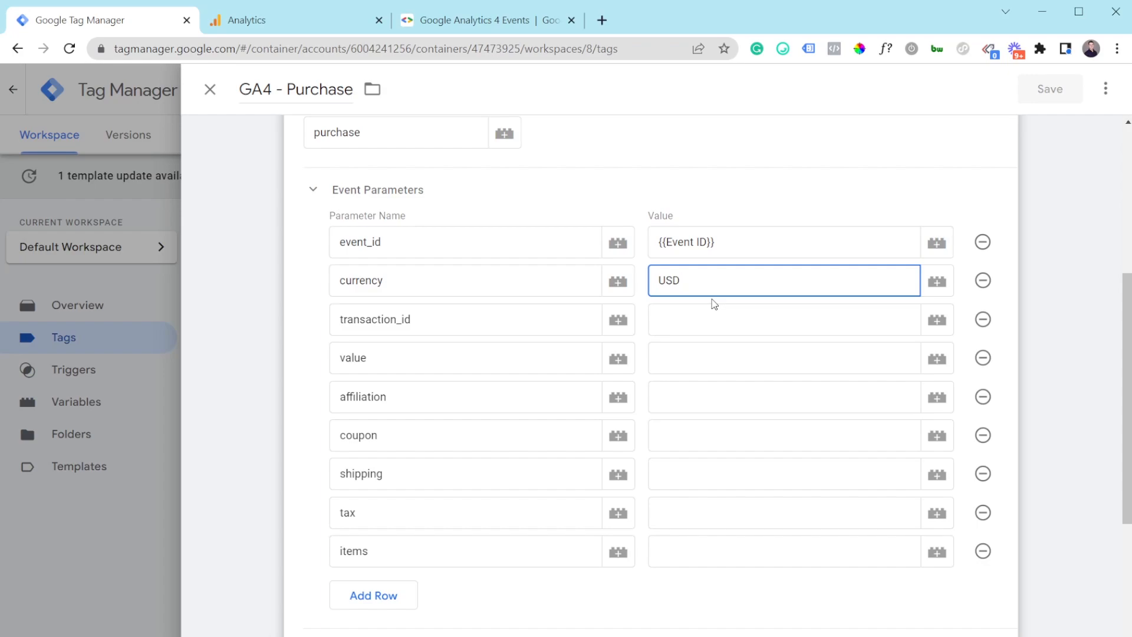
Step: Inspect the items parameter, then bring up the GA4 Events reference page
{"action": "left_click", "coordinate": [387, 553]}
{"action": "double_click", "coordinate": [335, 561]}
{"action": "left_click", "coordinate": [395, 559]}
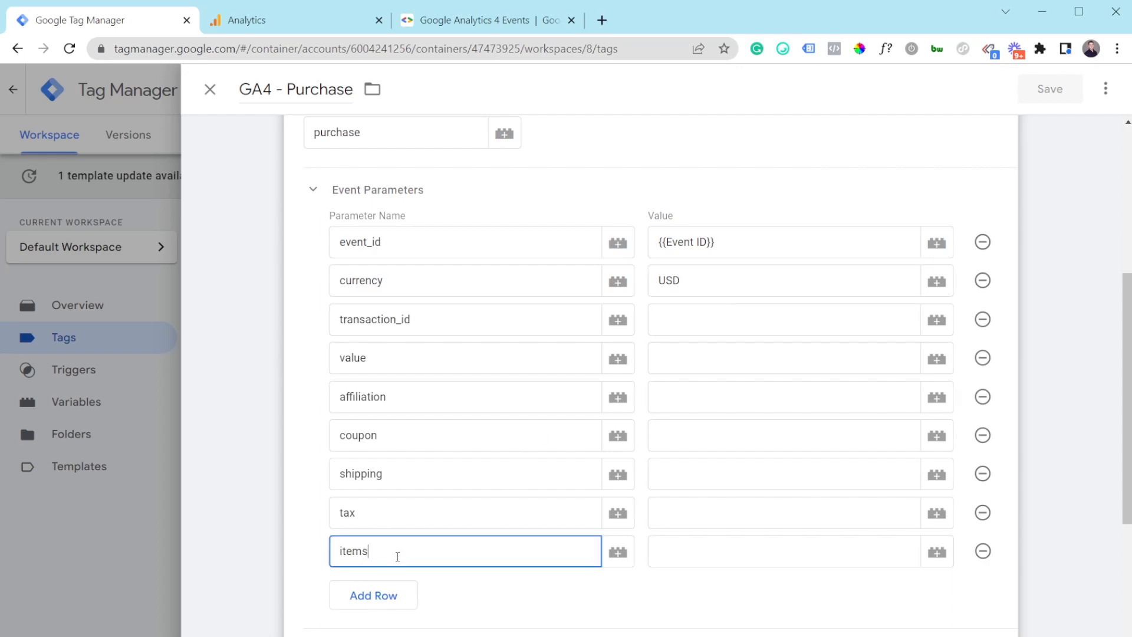
{"action": "left_click", "coordinate": [305, 32]}
{"action": "left_click", "coordinate": [405, 24]}
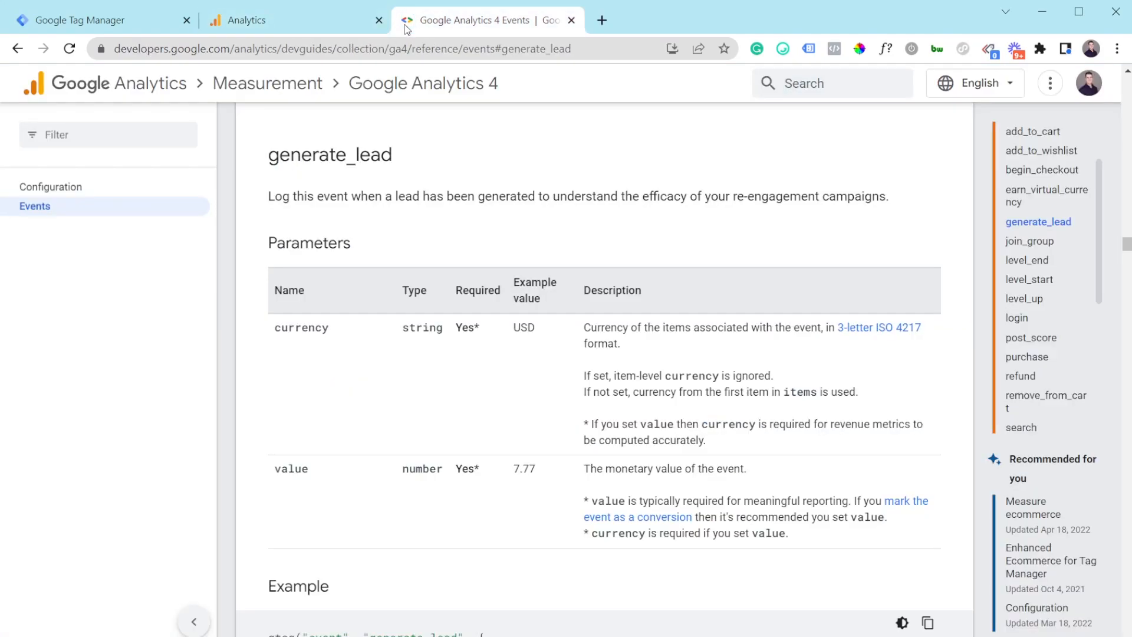
Step: Jump to the purchase event's documentation and review its parameter table including items
{"action": "left_click", "coordinate": [1040, 358]}
{"action": "scroll", "coordinate": [601, 407], "scroll_direction": "down", "scroll_amount": 5}
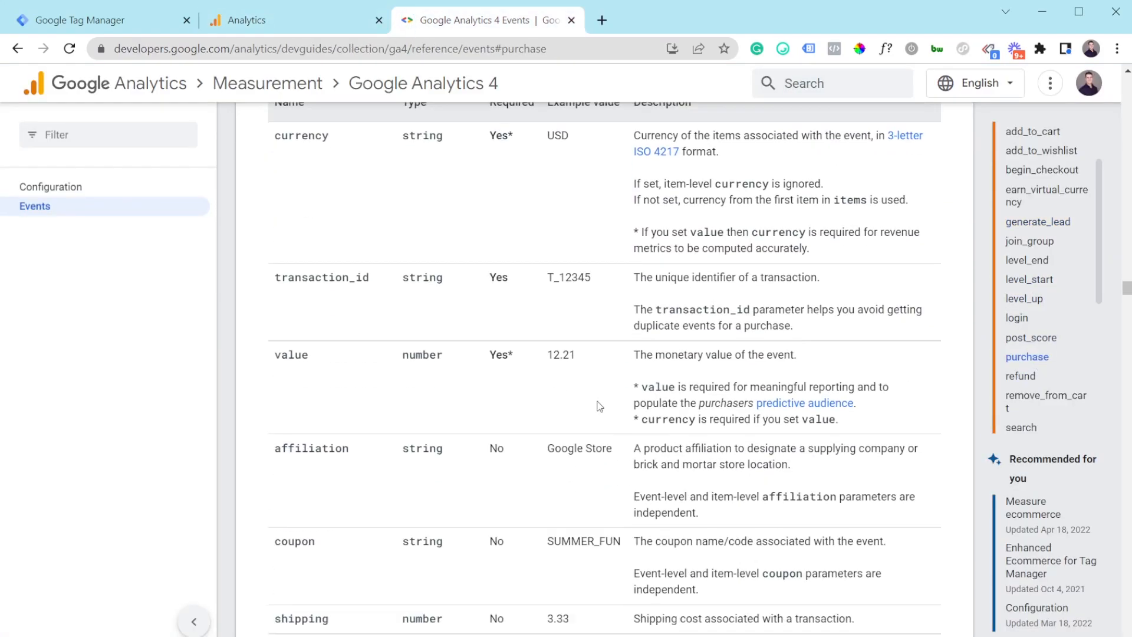
{"action": "scroll", "coordinate": [599, 406], "scroll_direction": "down", "scroll_amount": 3}
{"action": "double_click", "coordinate": [277, 379]}
{"action": "left_click", "coordinate": [328, 383]}
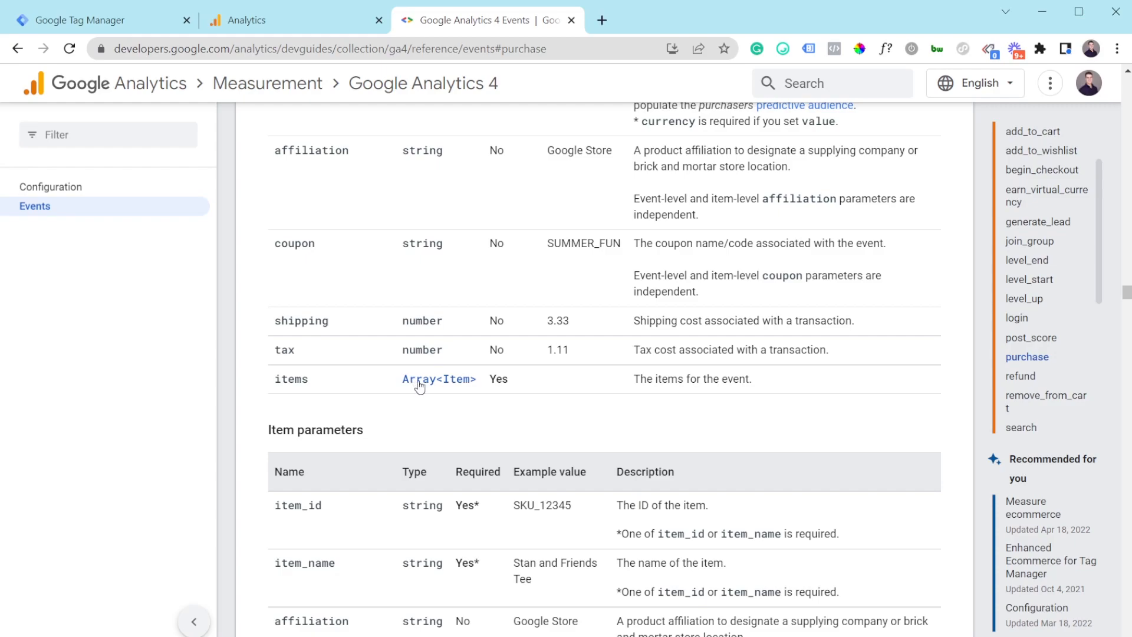
Step: Follow the Array<Item> link and study the gtag example's items array
{"action": "left_click", "coordinate": [419, 381]}
{"action": "scroll", "coordinate": [428, 383], "scroll_direction": "down", "scroll_amount": 20}
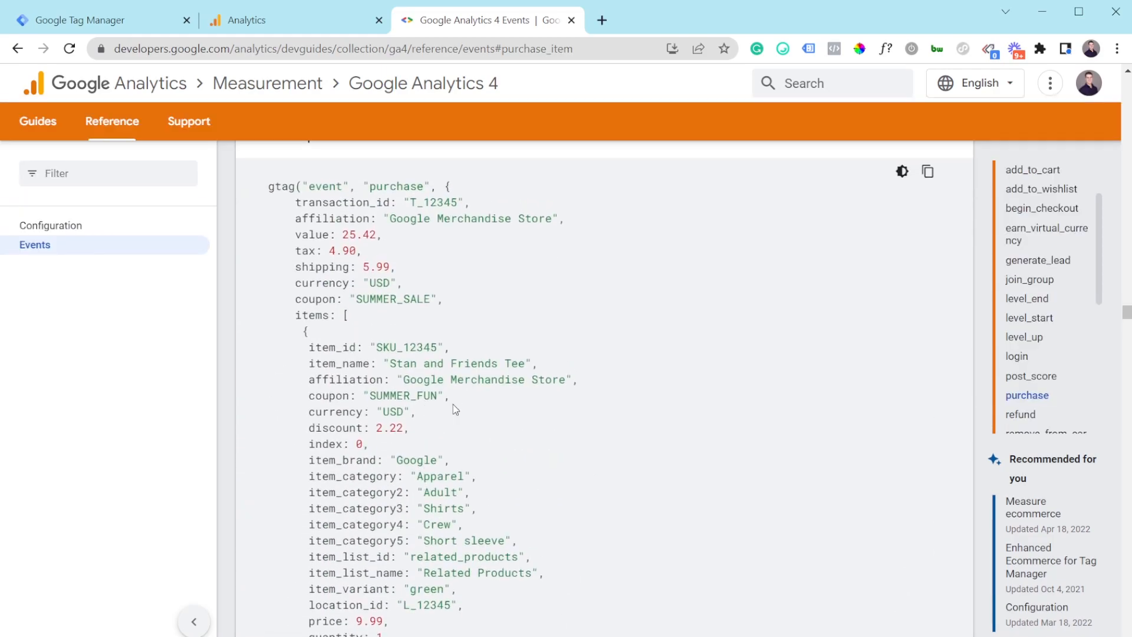
{"action": "left_click_drag", "start_coordinate": [296, 315], "coordinate": [389, 500]}
{"action": "left_click", "coordinate": [345, 328]}
{"action": "scroll", "coordinate": [377, 481], "scroll_direction": "down", "scroll_amount": 3}
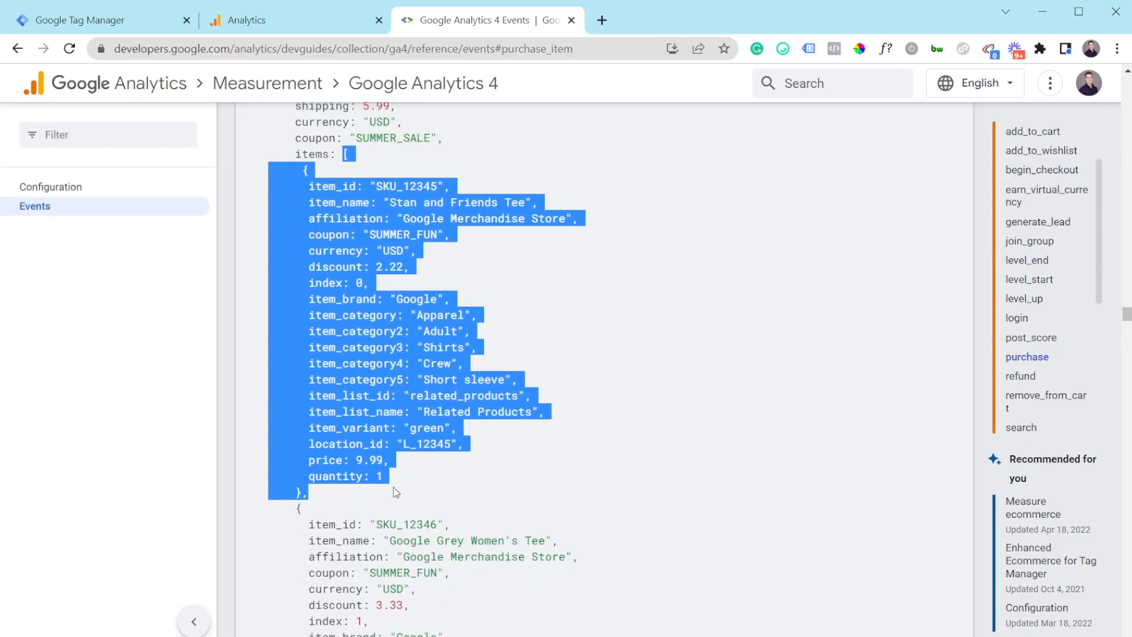
{"action": "left_click", "coordinate": [394, 487]}
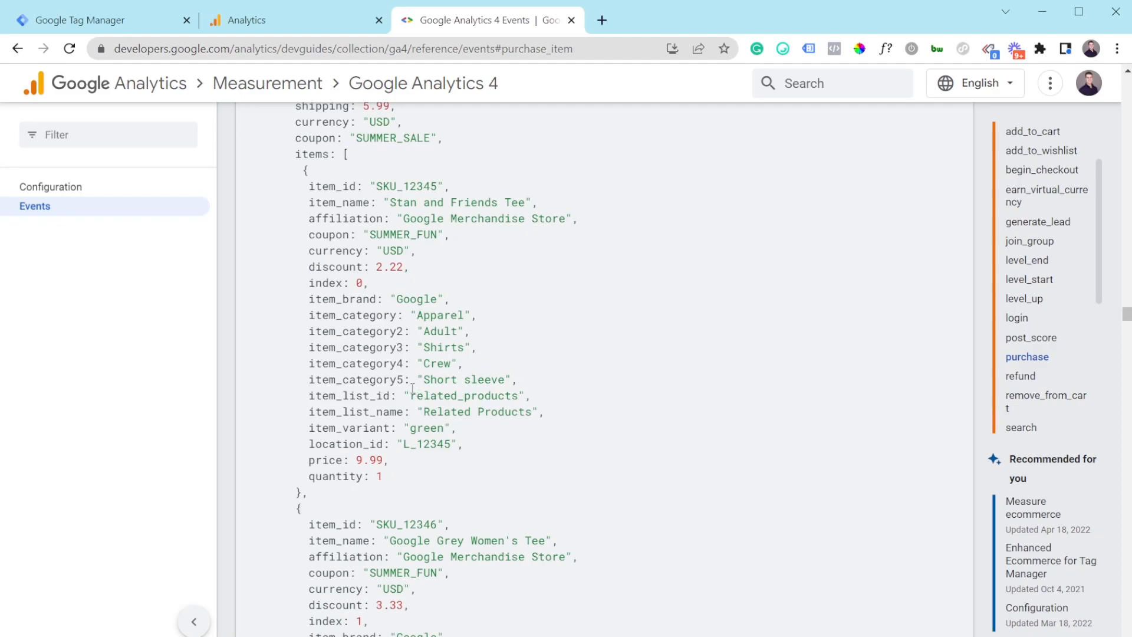
{"action": "scroll", "coordinate": [413, 390], "scroll_direction": "up", "scroll_amount": 2}
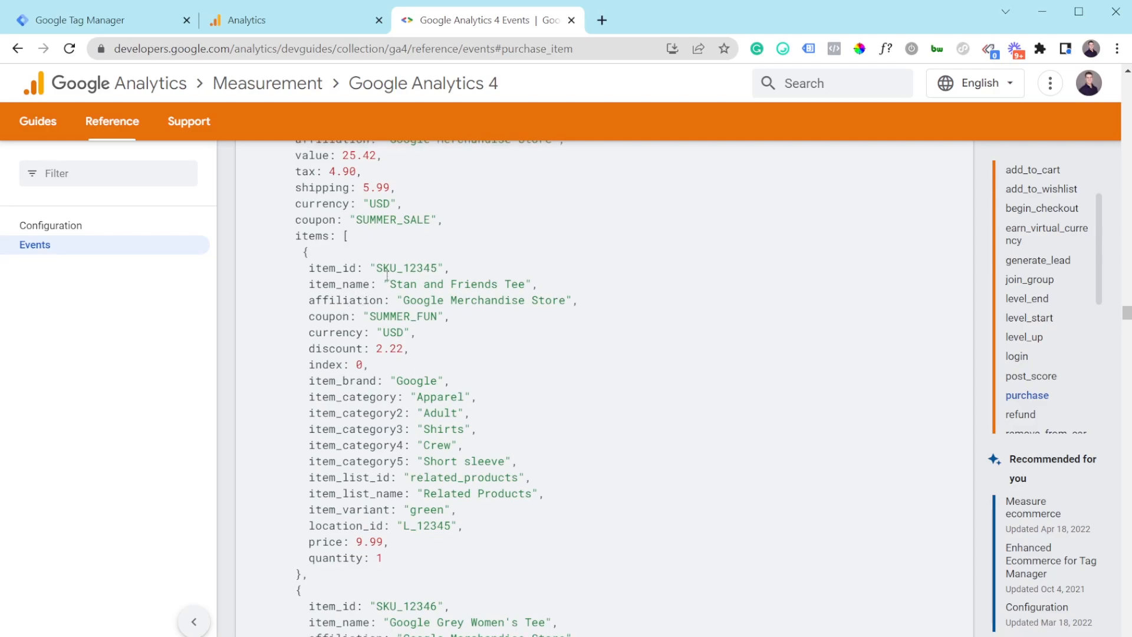
{"action": "scroll", "coordinate": [387, 274], "scroll_direction": "up", "scroll_amount": 3}
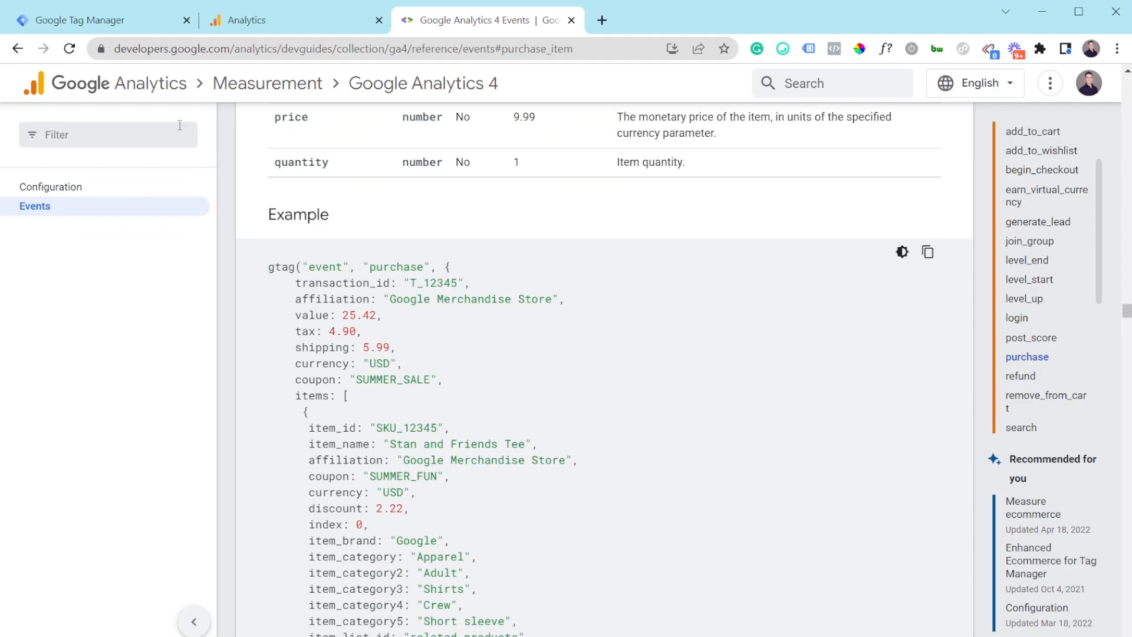
{"action": "left_click", "coordinate": [267, 13]}
Step: Look over GA4 - Purchase's nine event parameters in Tag Manager and close the tag unchanged
{"action": "left_click", "coordinate": [133, 21]}
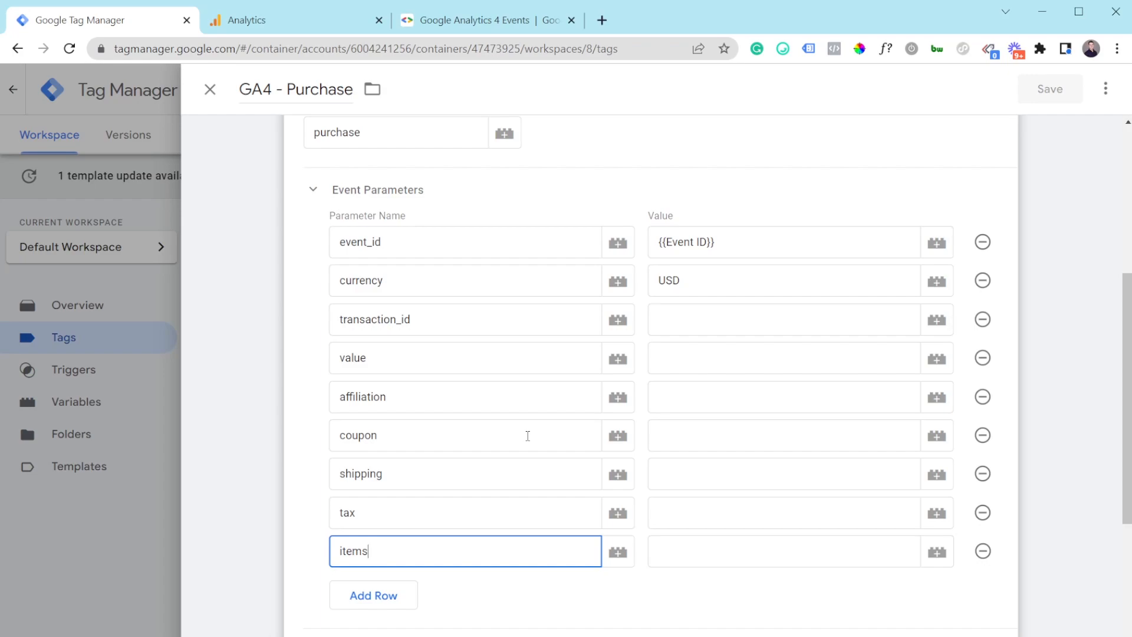
{"action": "scroll", "coordinate": [519, 416], "scroll_direction": "up", "scroll_amount": 3}
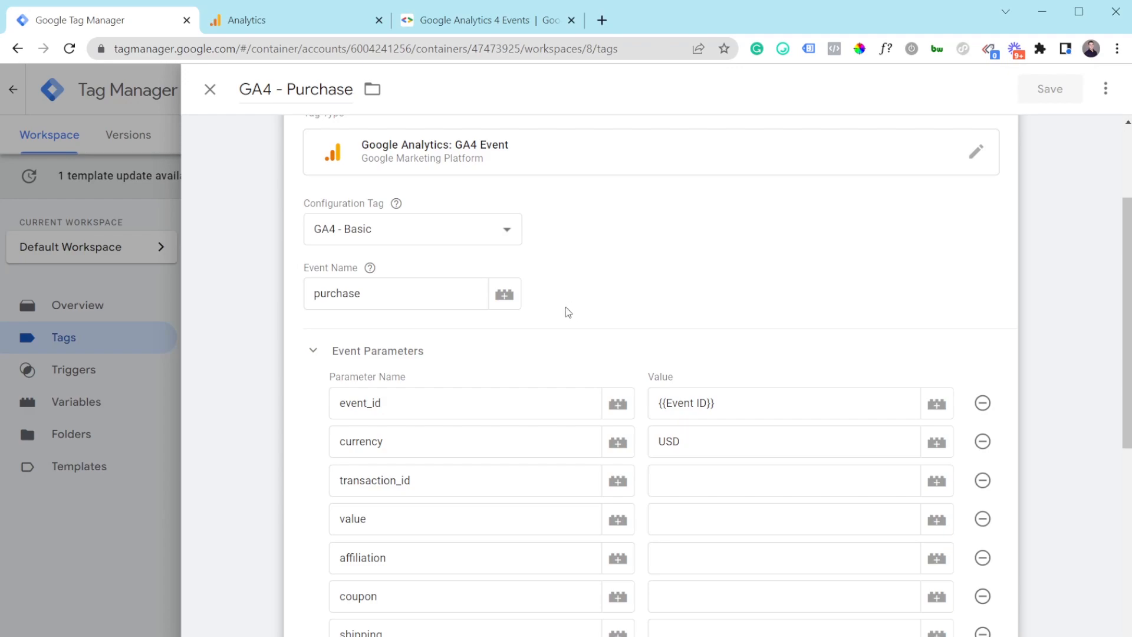
{"action": "scroll", "coordinate": [548, 327], "scroll_direction": "down", "scroll_amount": 1}
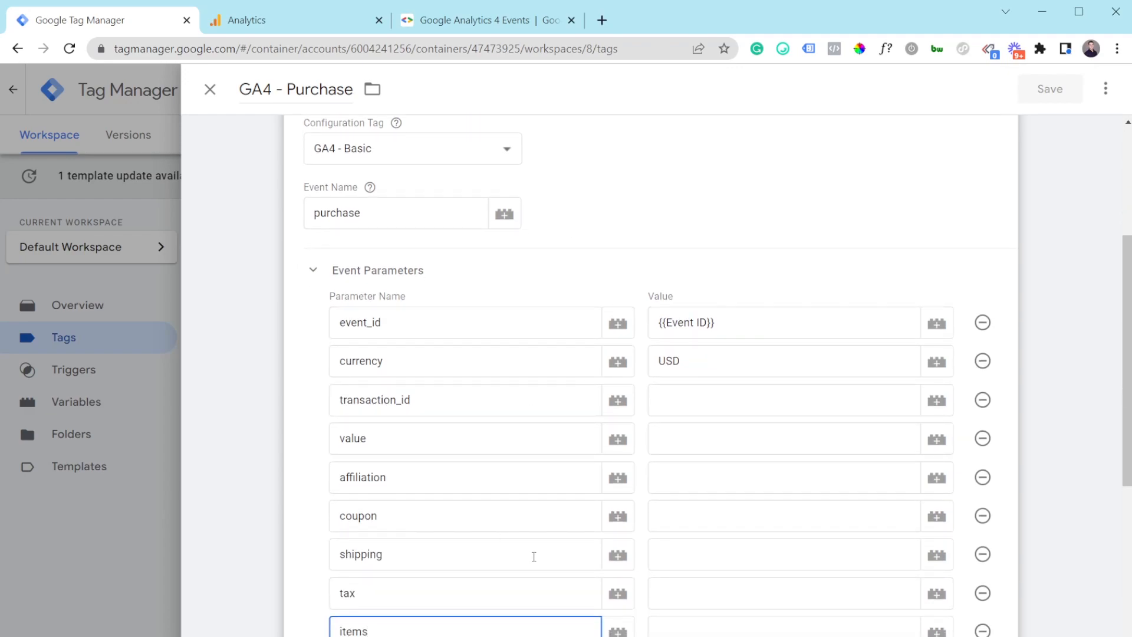
{"action": "scroll", "coordinate": [535, 548], "scroll_direction": "down", "scroll_amount": 1}
{"action": "scroll", "coordinate": [536, 536], "scroll_direction": "down", "scroll_amount": 1}
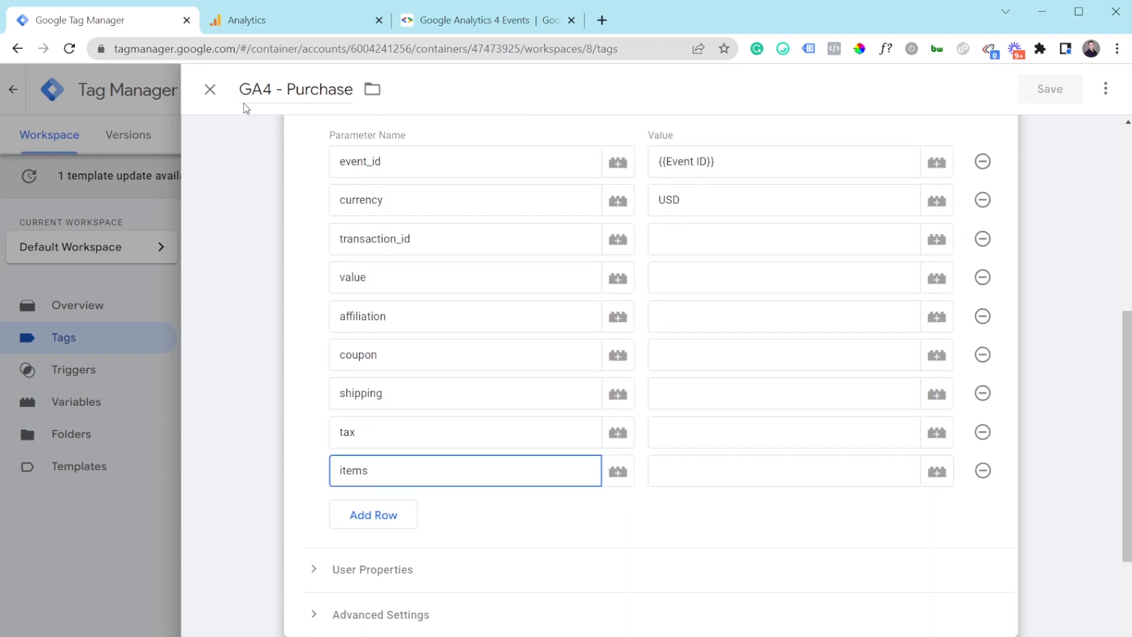
{"action": "left_click", "coordinate": [210, 89]}
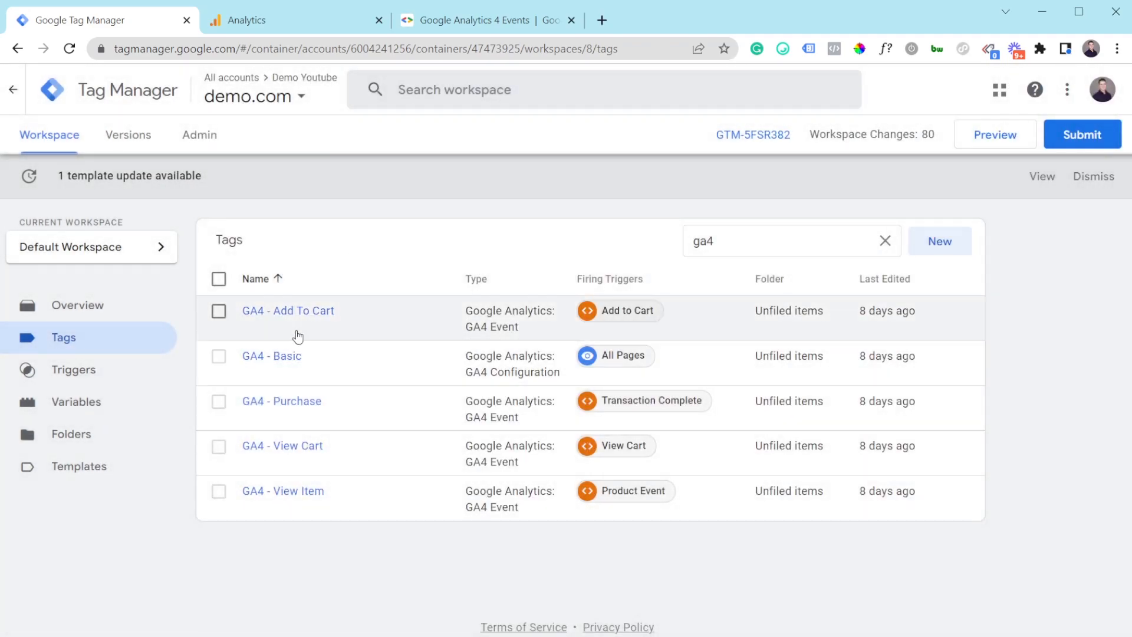
Step: In the GA4 - Basic tag, uncheck Send to server container and check the measurement ID
{"action": "left_click", "coordinate": [282, 356]}
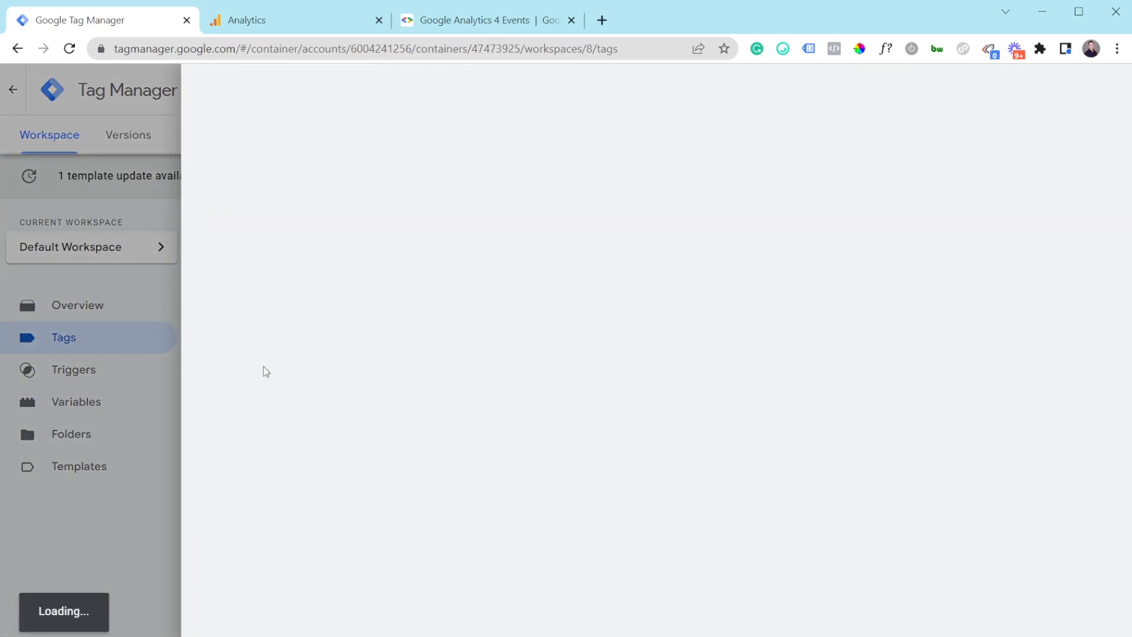
{"action": "scroll", "coordinate": [727, 398], "scroll_direction": "down", "scroll_amount": 1}
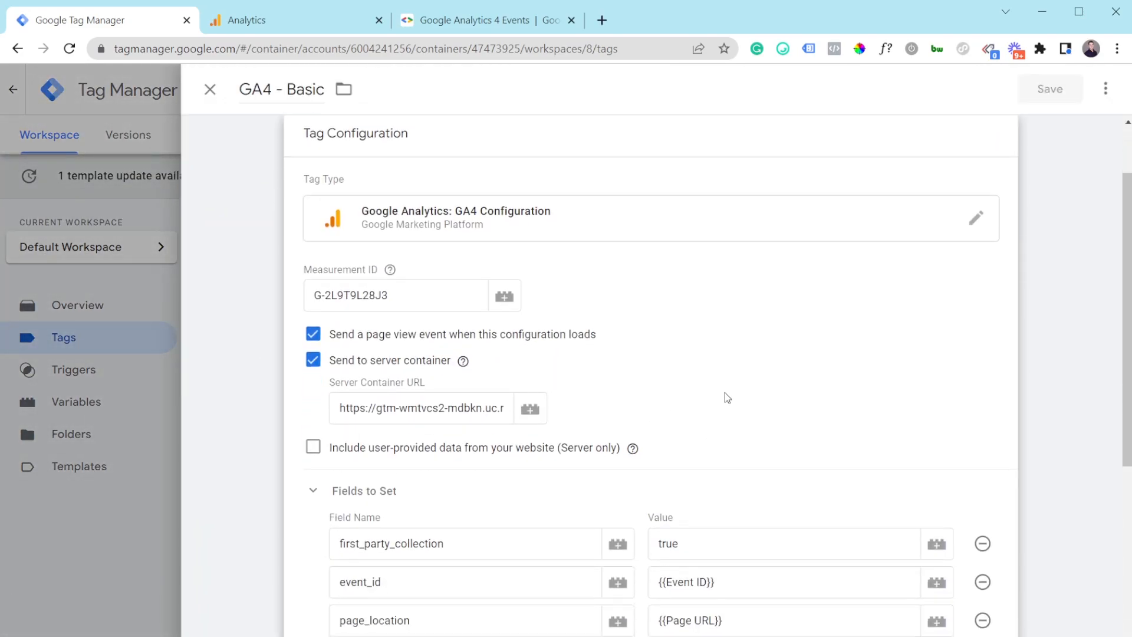
{"action": "left_click", "coordinate": [314, 367]}
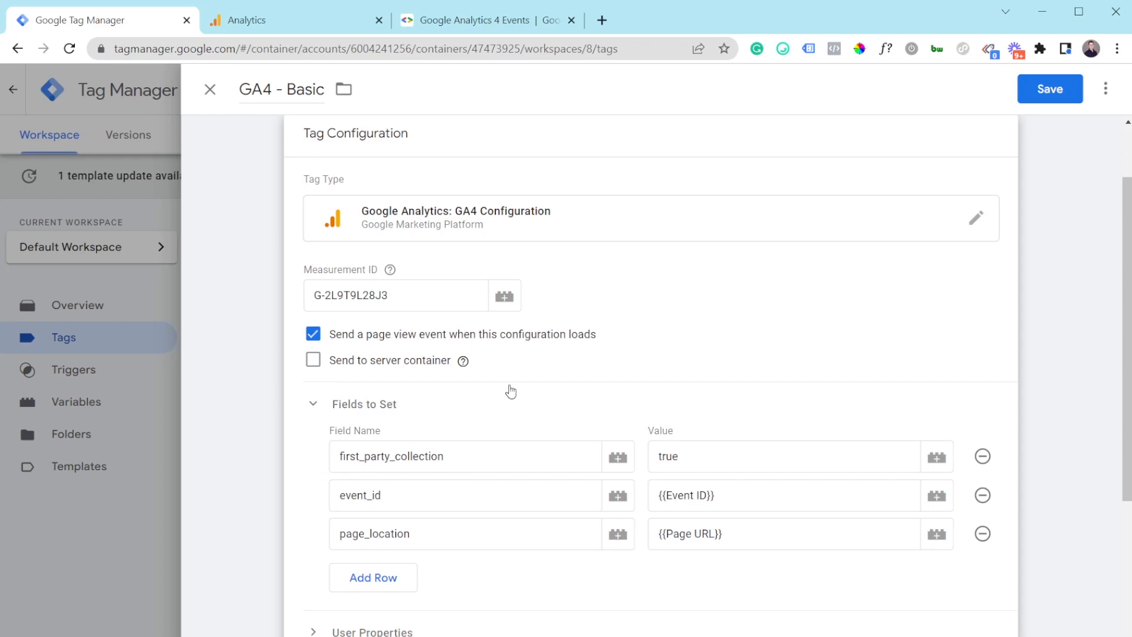
{"action": "left_click_drag", "start_coordinate": [389, 295], "coordinate": [323, 300]}
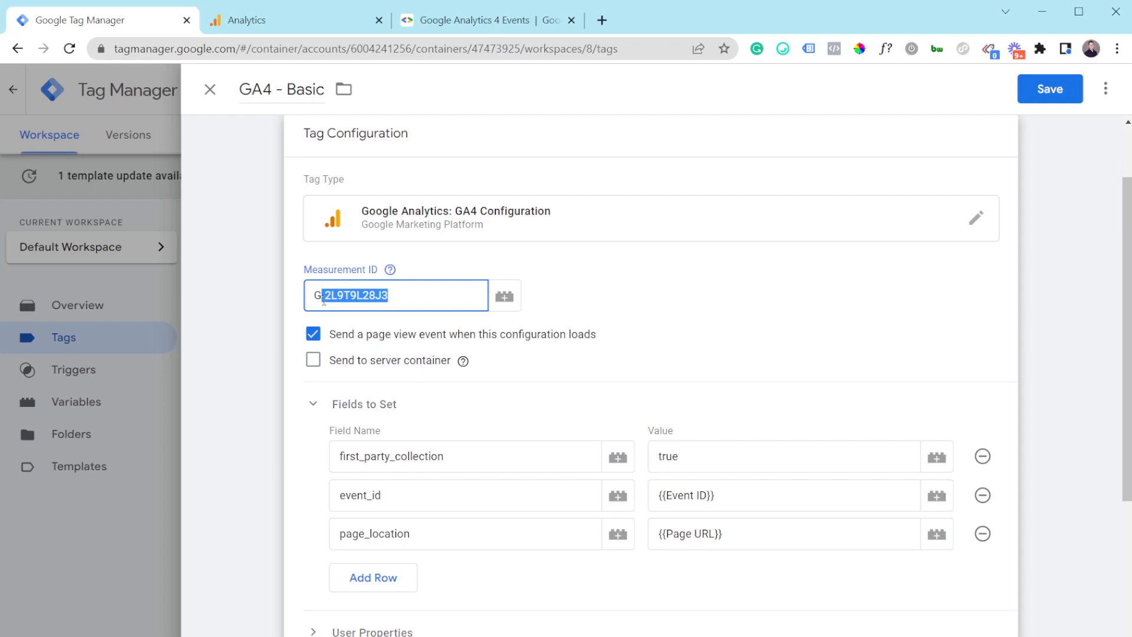
{"action": "left_click", "coordinate": [415, 309]}
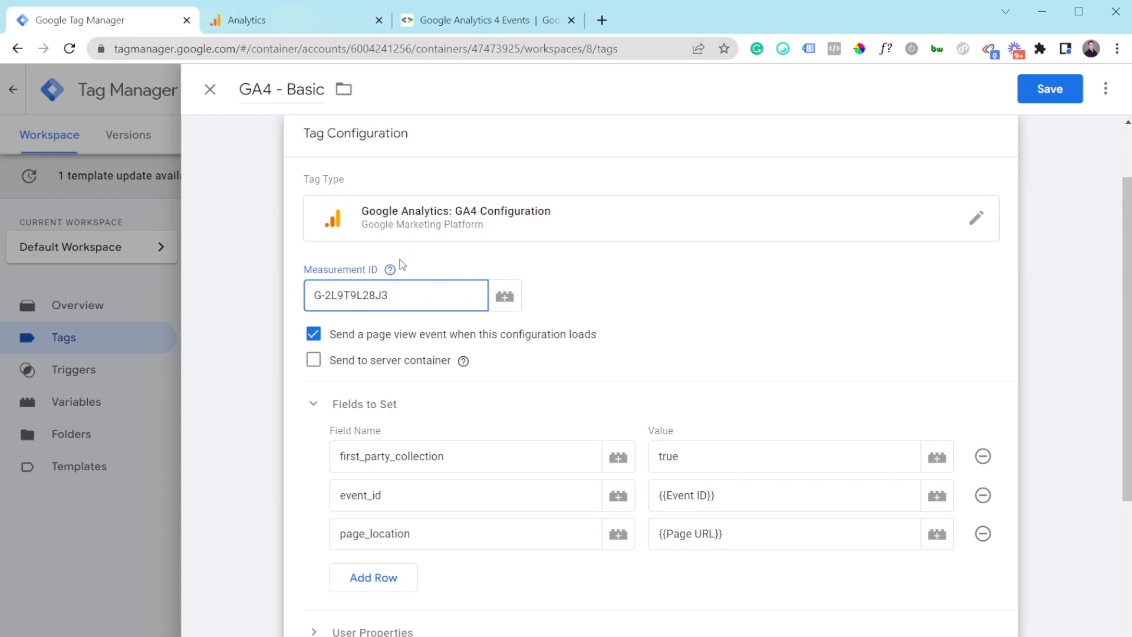
{"action": "left_click_drag", "start_coordinate": [395, 298], "coordinate": [319, 306]}
{"action": "left_click", "coordinate": [319, 300]}
{"action": "scroll", "coordinate": [389, 381], "scroll_direction": "down", "scroll_amount": 1}
{"action": "scroll", "coordinate": [407, 333], "scroll_direction": "down", "scroll_amount": 1}
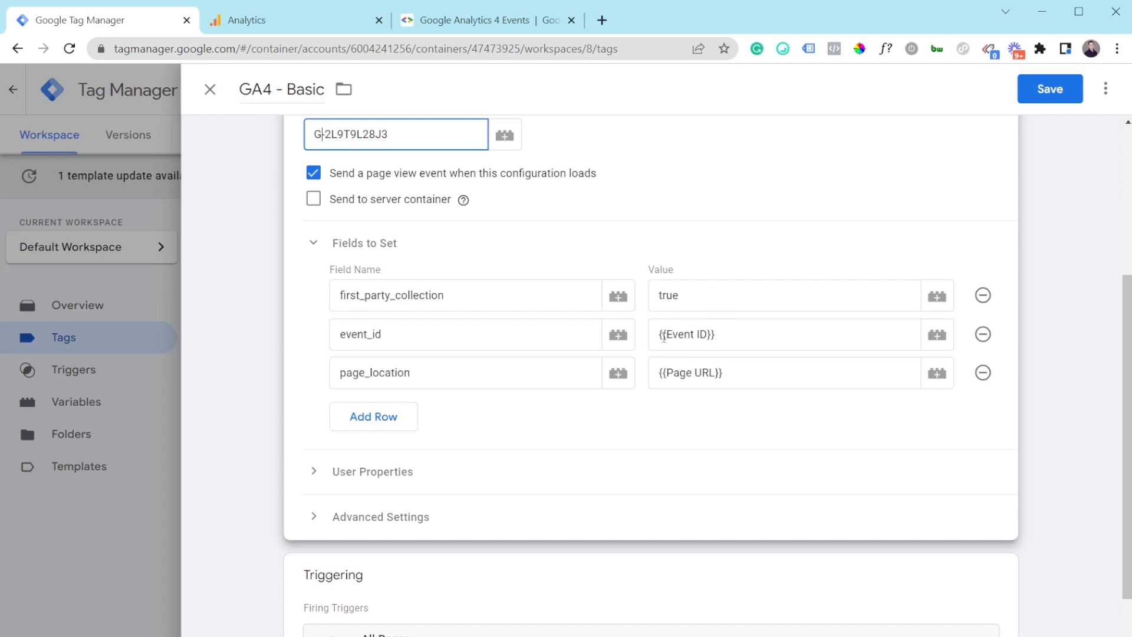
Step: Choose Stay Here instead of discarding, and save the GA4 - Basic tag
{"action": "left_click", "coordinate": [210, 89]}
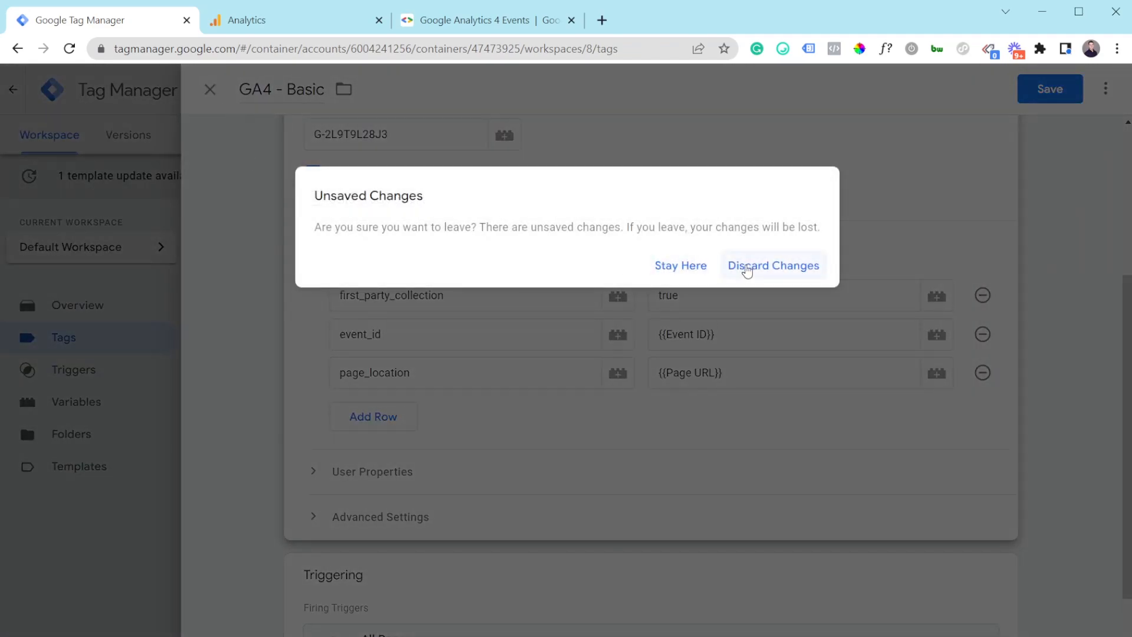
{"action": "left_click", "coordinate": [687, 266]}
{"action": "left_click", "coordinate": [1050, 89]}
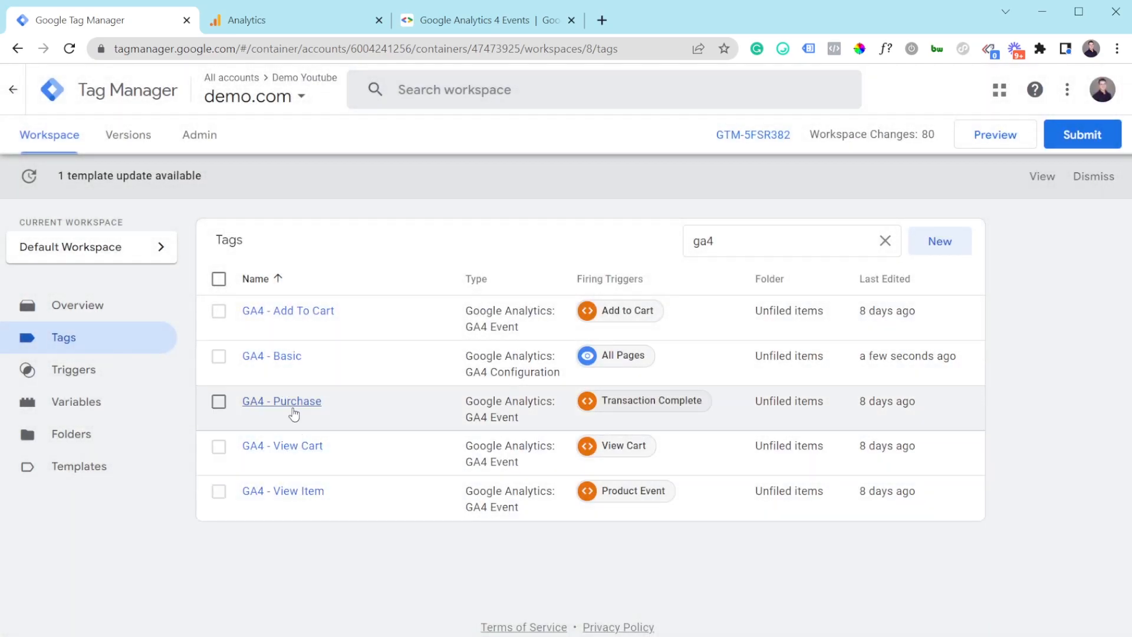
Step: Open the GA4 - Add To Cart tag's configuration and review the currency USD and value 100 parameters
{"action": "left_click", "coordinate": [282, 321]}
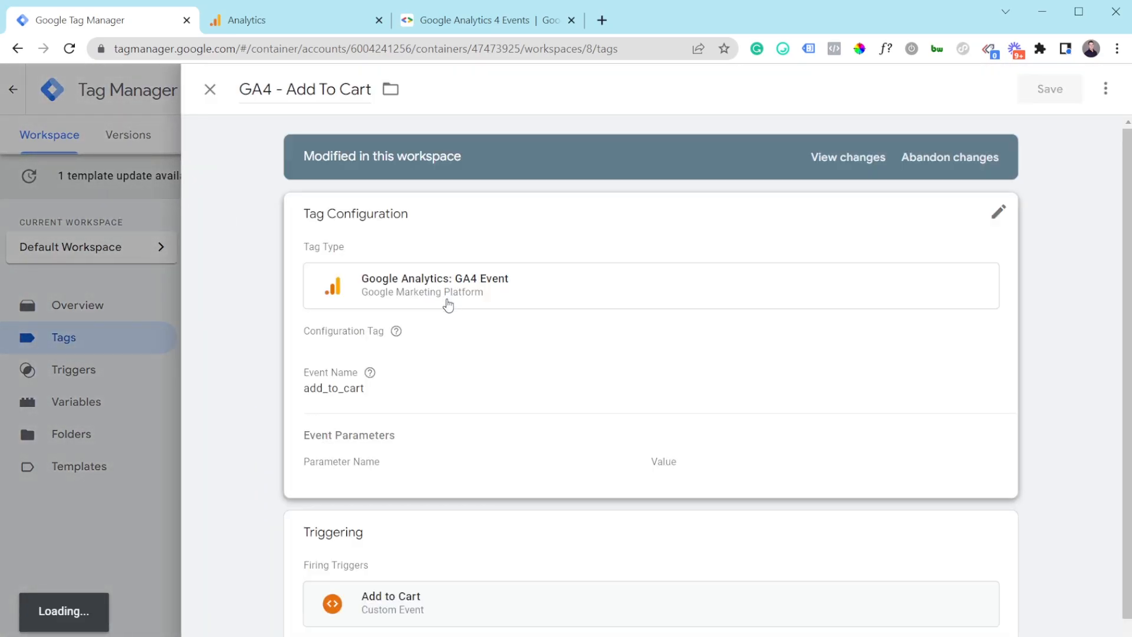
{"action": "scroll", "coordinate": [462, 429], "scroll_direction": "down", "scroll_amount": 1}
{"action": "left_click", "coordinate": [494, 391]}
{"action": "scroll", "coordinate": [494, 391], "scroll_direction": "down", "scroll_amount": 2}
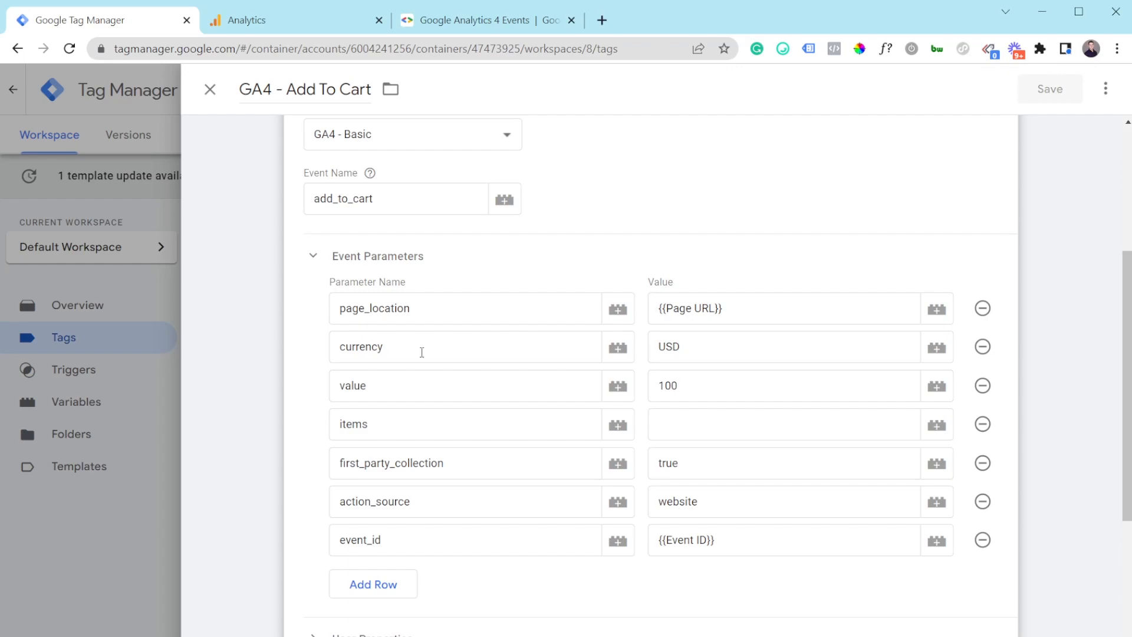
{"action": "left_click", "coordinate": [694, 348]}
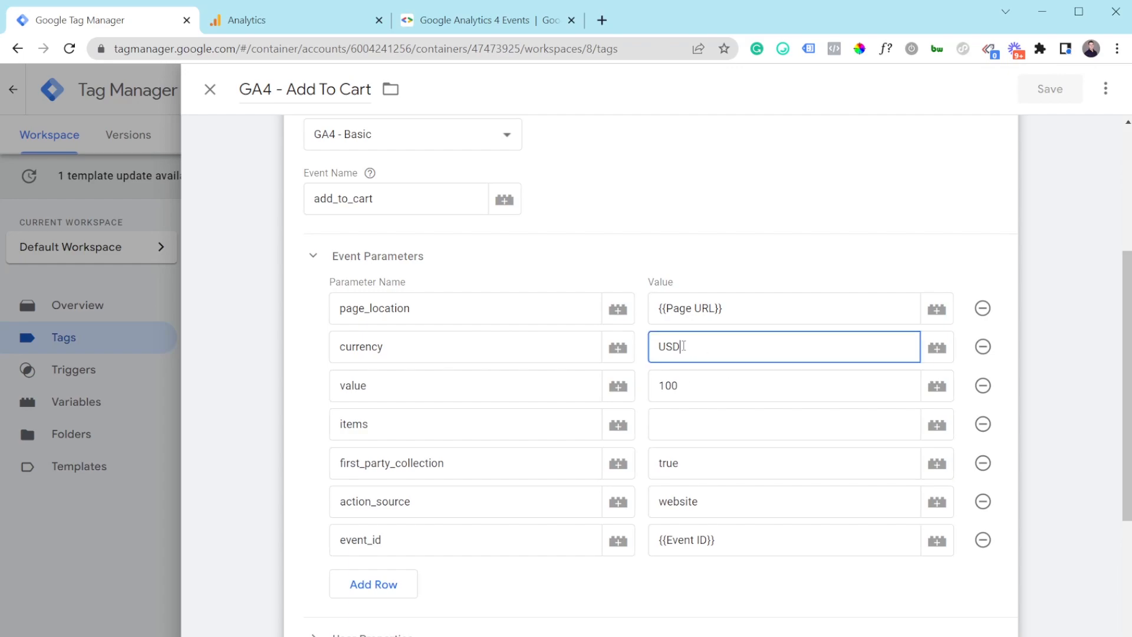
{"action": "left_click", "coordinate": [689, 382]}
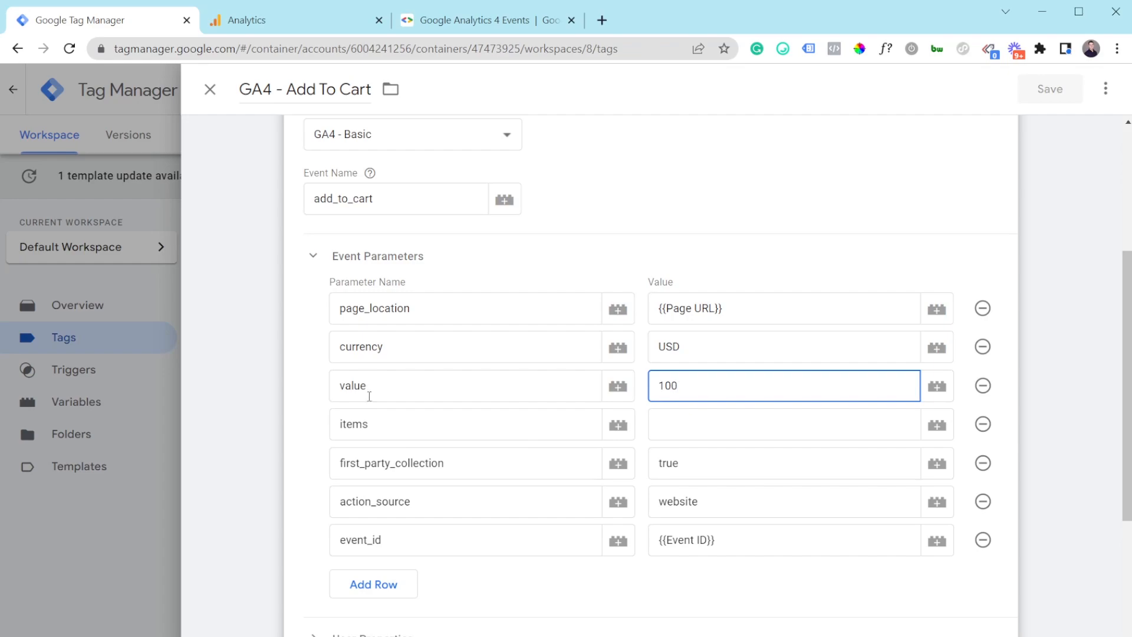
Step: Review the items, first_party_collection and action_source (website) parameters, then scroll to Triggering
{"action": "scroll", "coordinate": [389, 398], "scroll_direction": "down", "scroll_amount": 1}
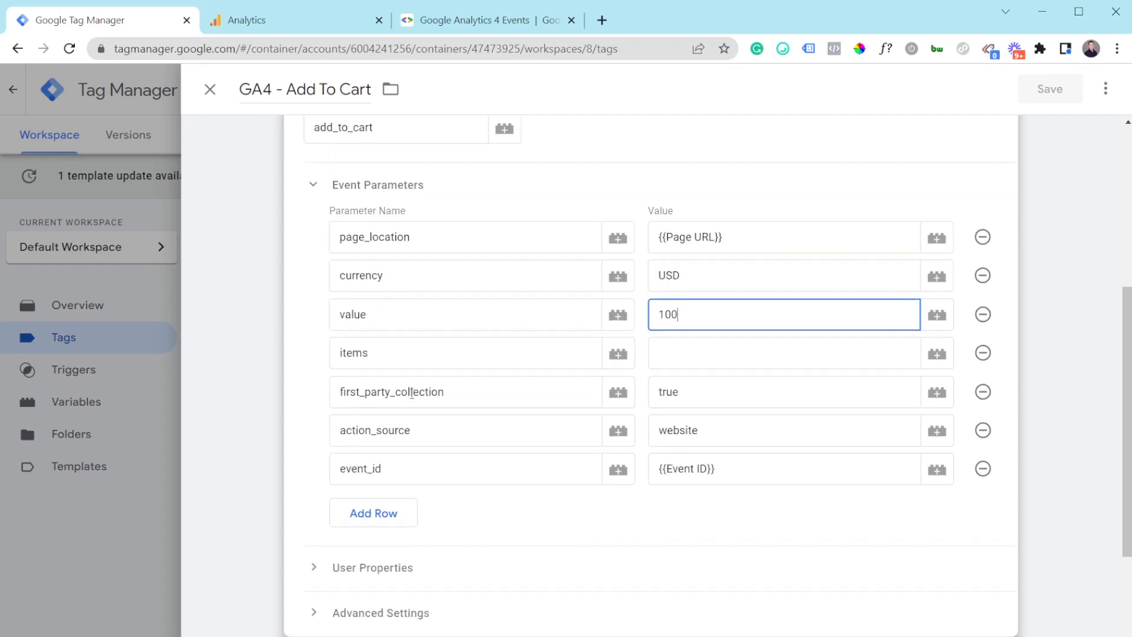
{"action": "left_click", "coordinate": [384, 342]}
{"action": "left_click_drag", "start_coordinate": [382, 344], "coordinate": [341, 348]}
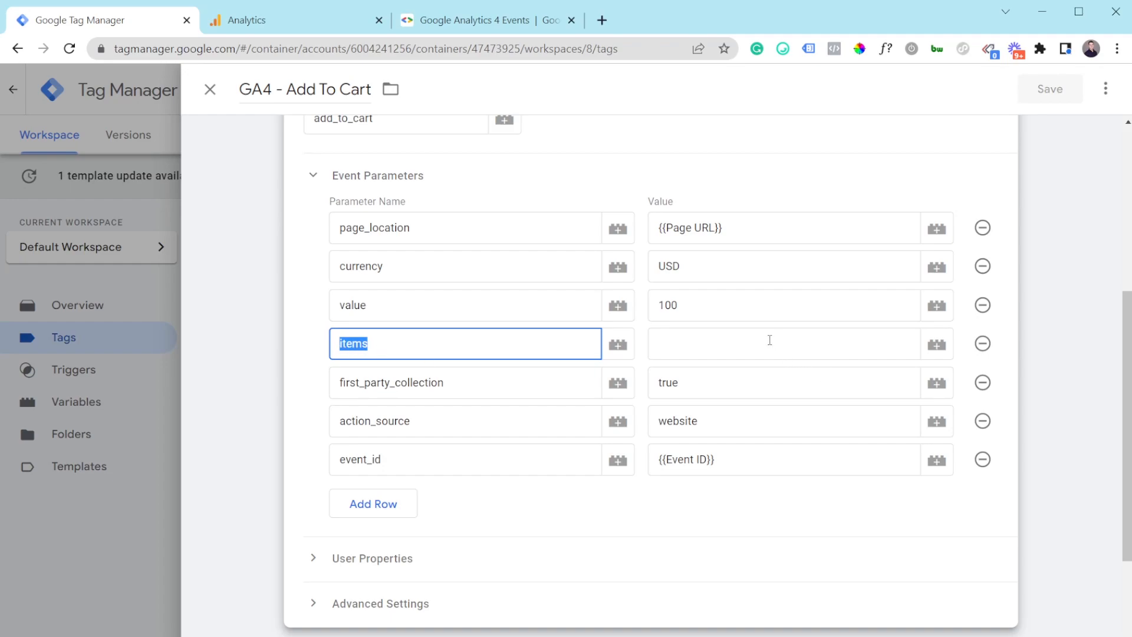
{"action": "left_click", "coordinate": [505, 397]}
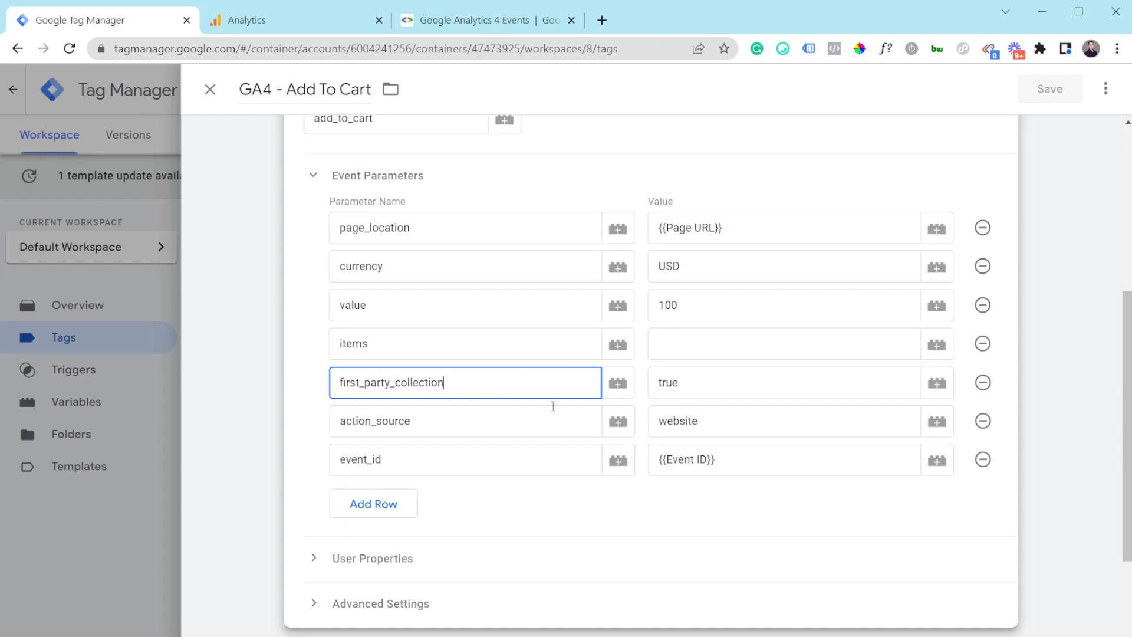
{"action": "left_click", "coordinate": [579, 419]}
{"action": "left_click_drag", "start_coordinate": [728, 422], "coordinate": [663, 431]}
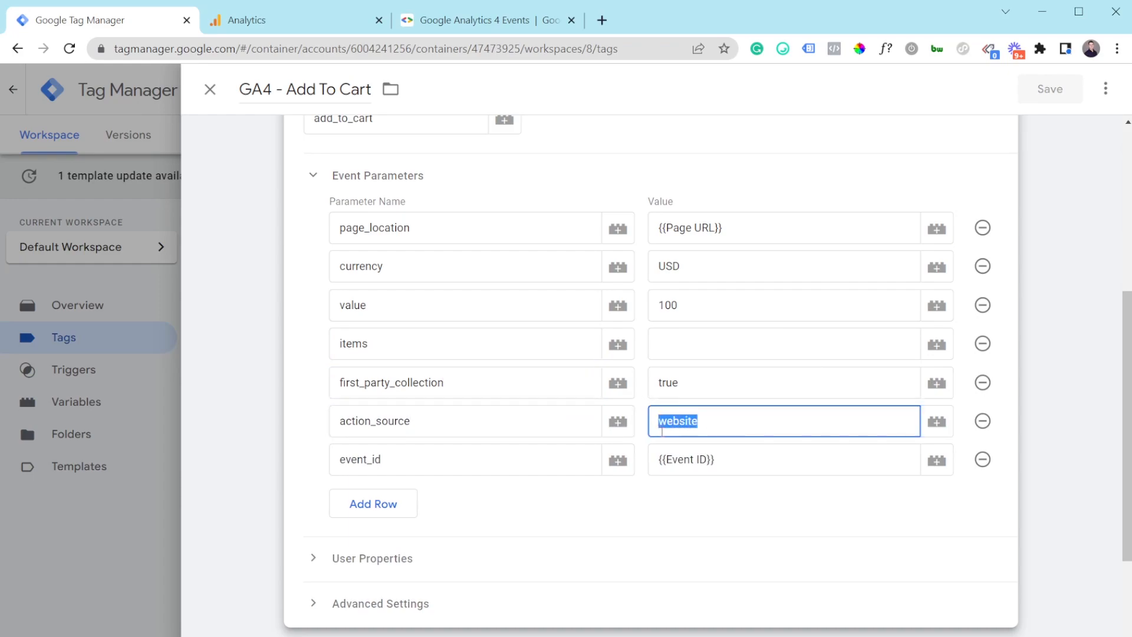
{"action": "left_click", "coordinate": [720, 423]}
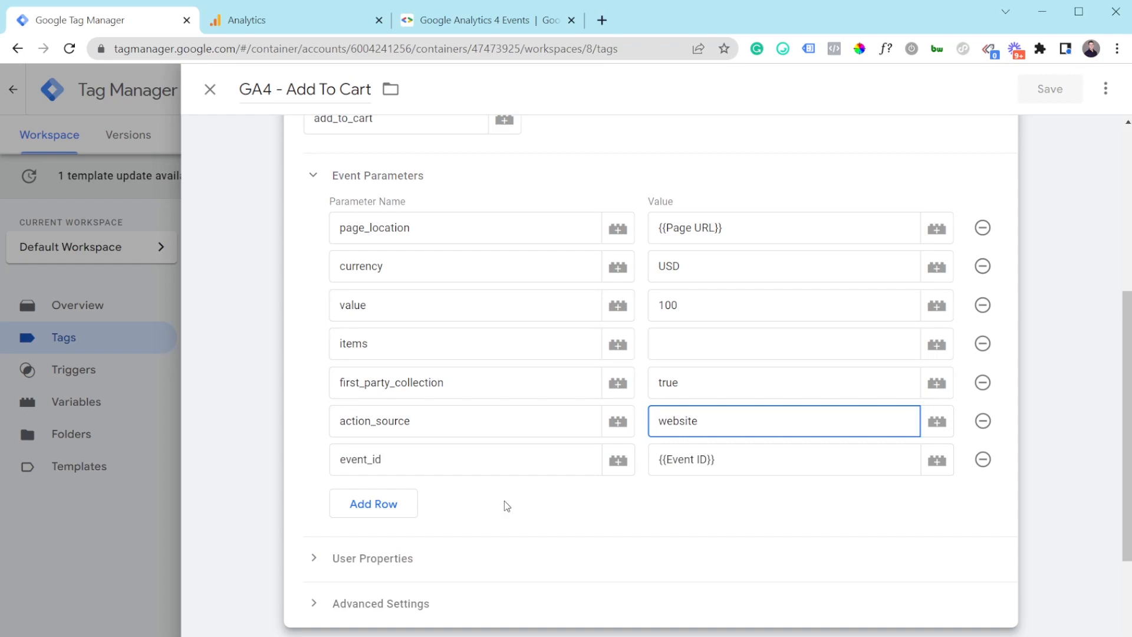
{"action": "scroll", "coordinate": [505, 501], "scroll_direction": "down", "scroll_amount": 2}
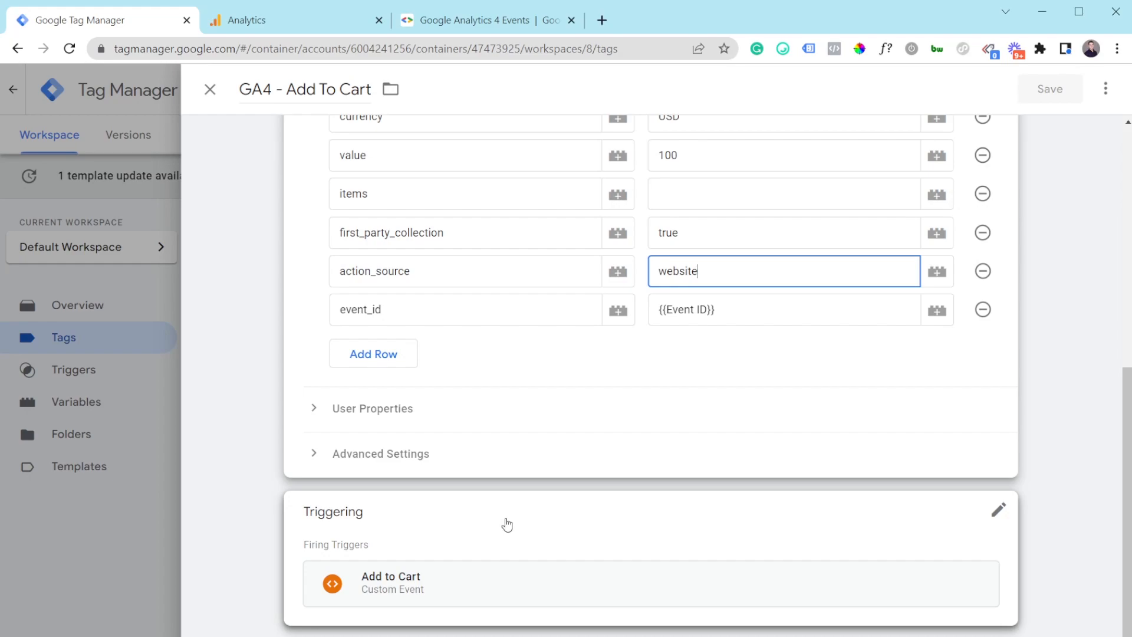
Step: Inspect the Add to Cart trigger configuration, then close it and the GA4 - Add To Cart tag unchanged
{"action": "left_click", "coordinate": [470, 600]}
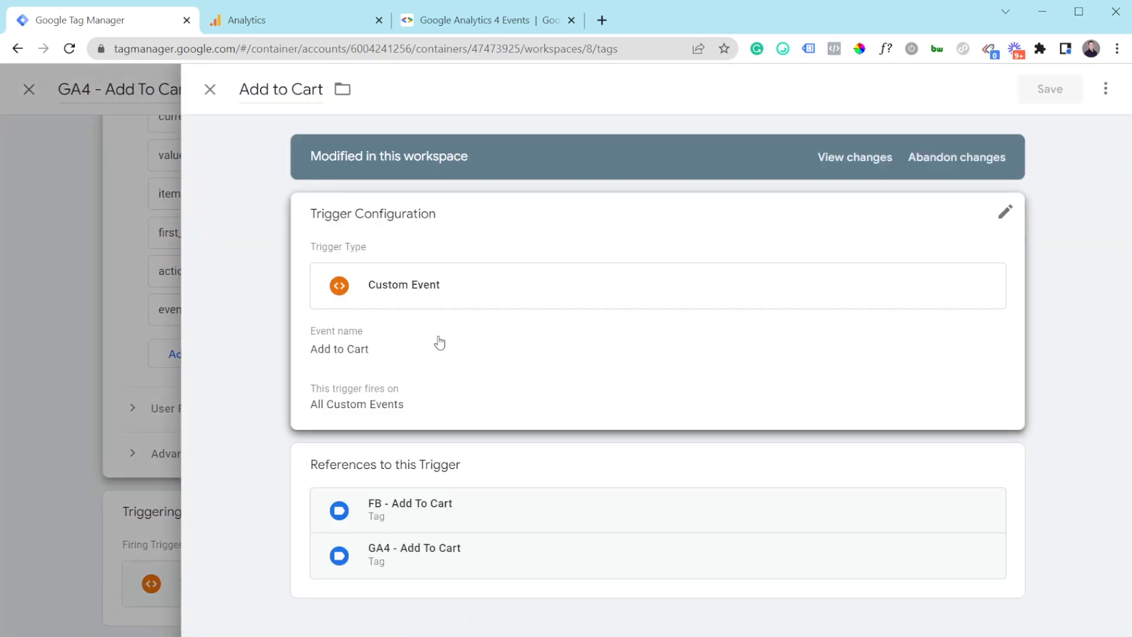
{"action": "left_click", "coordinate": [484, 366]}
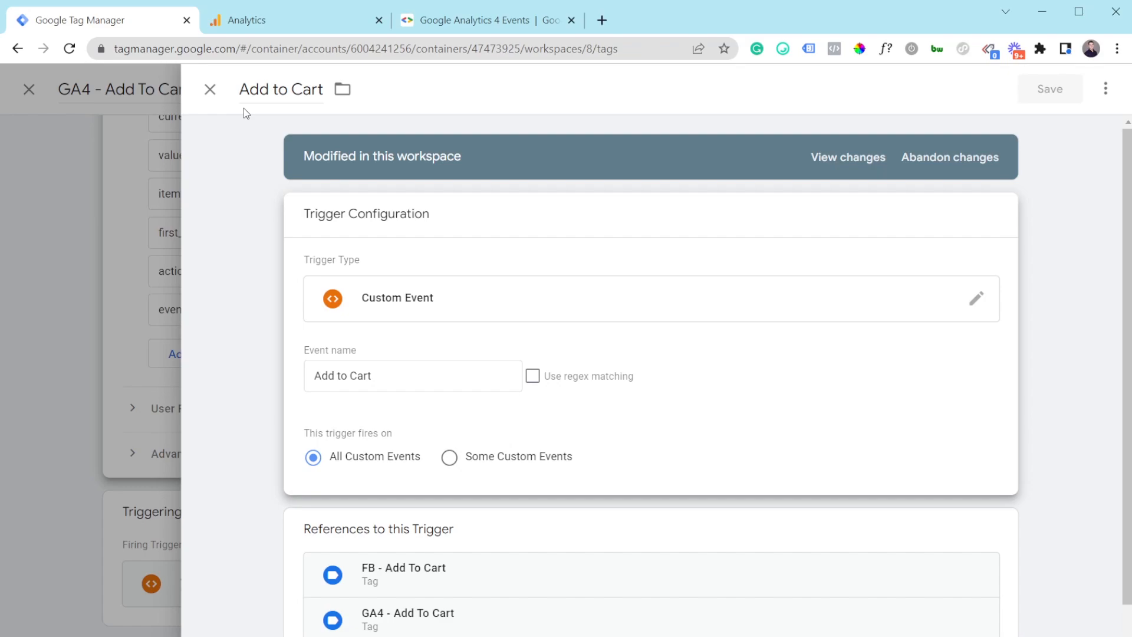
{"action": "left_click", "coordinate": [209, 93]}
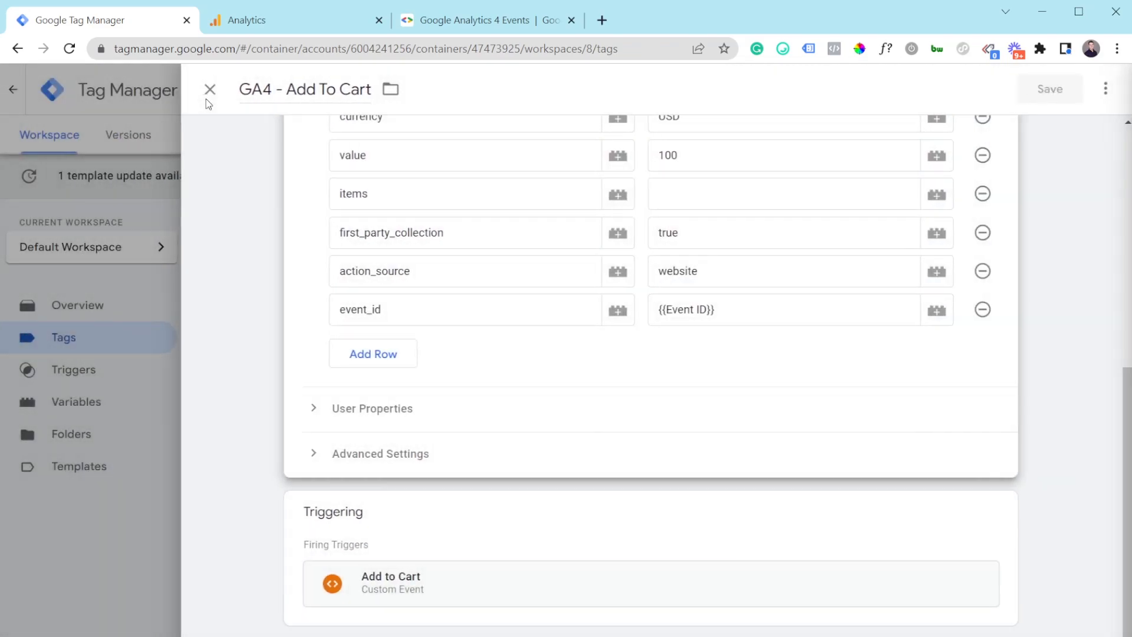
{"action": "left_click", "coordinate": [221, 98]}
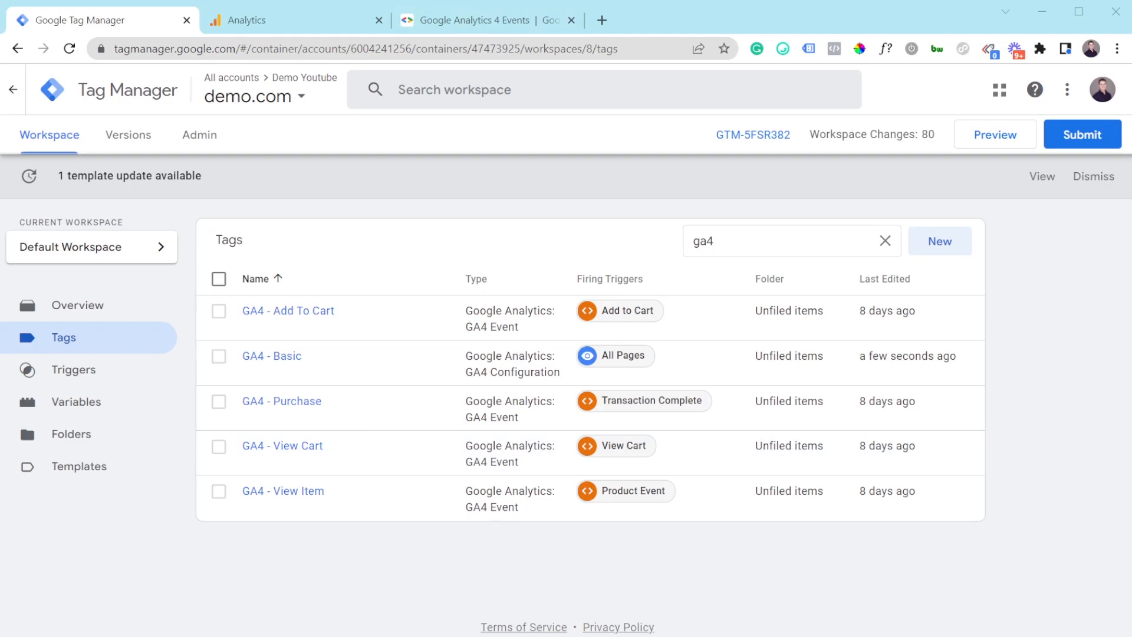
{"action": "left_click", "coordinate": [475, 20]}
{"action": "scroll", "coordinate": [619, 370], "scroll_direction": "up", "scroll_amount": 3}
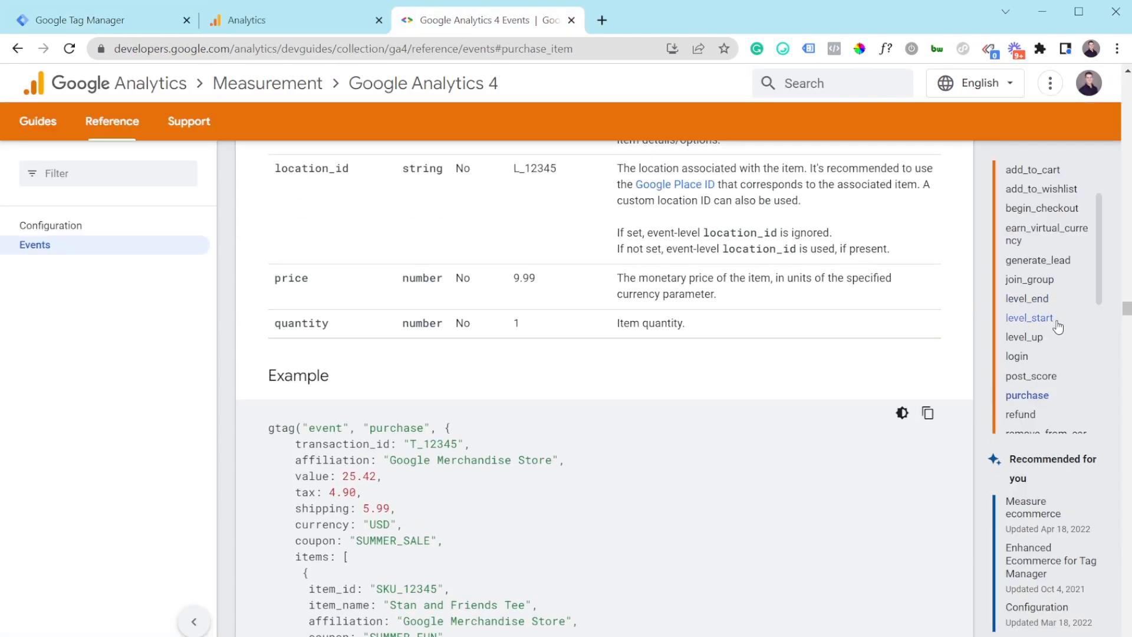
{"action": "left_click", "coordinate": [1041, 288]}
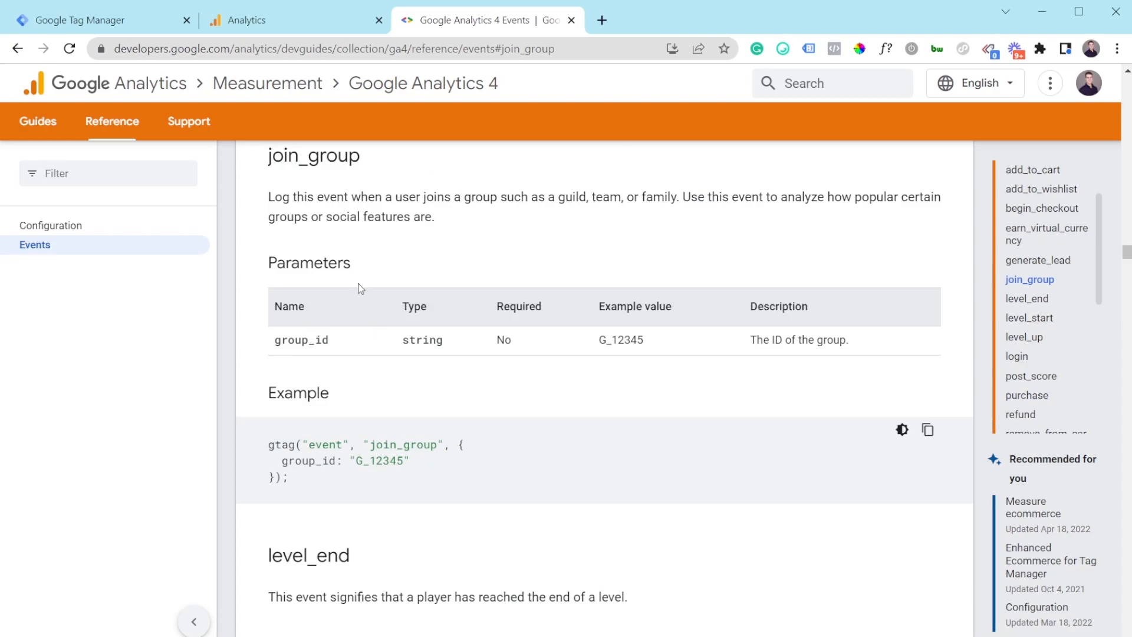
{"action": "left_click_drag", "start_coordinate": [271, 281], "coordinate": [352, 267]}
{"action": "left_click", "coordinate": [543, 282]}
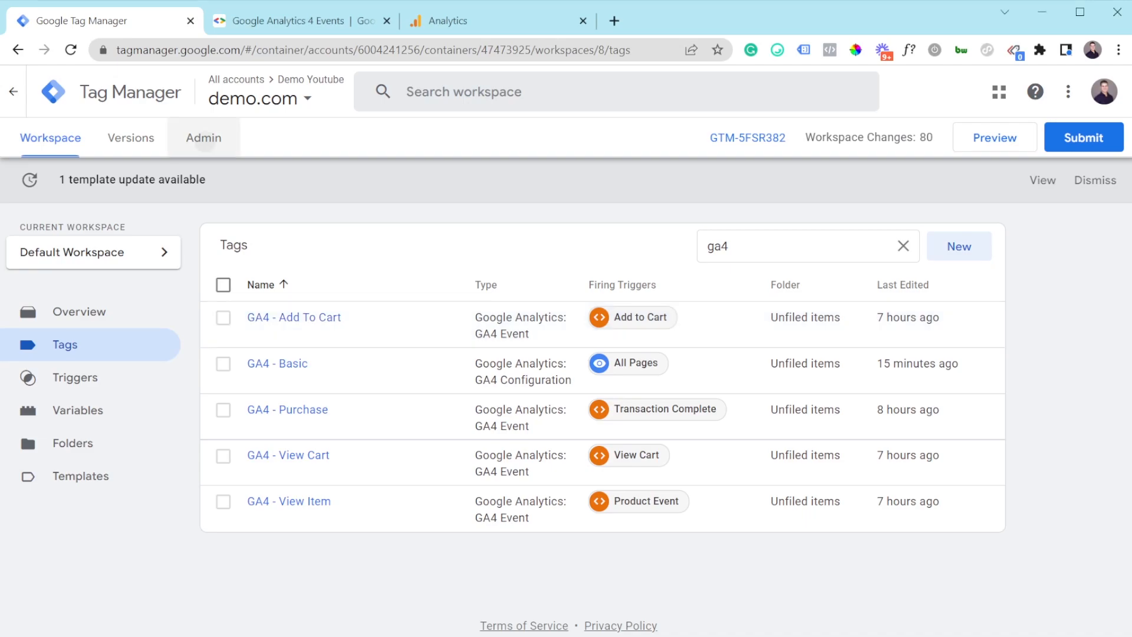
Step: From Admin, create a Server container named 'SS- Demo 2', renaming it after 'SS' was a duplicate
{"action": "left_click", "coordinate": [203, 139]}
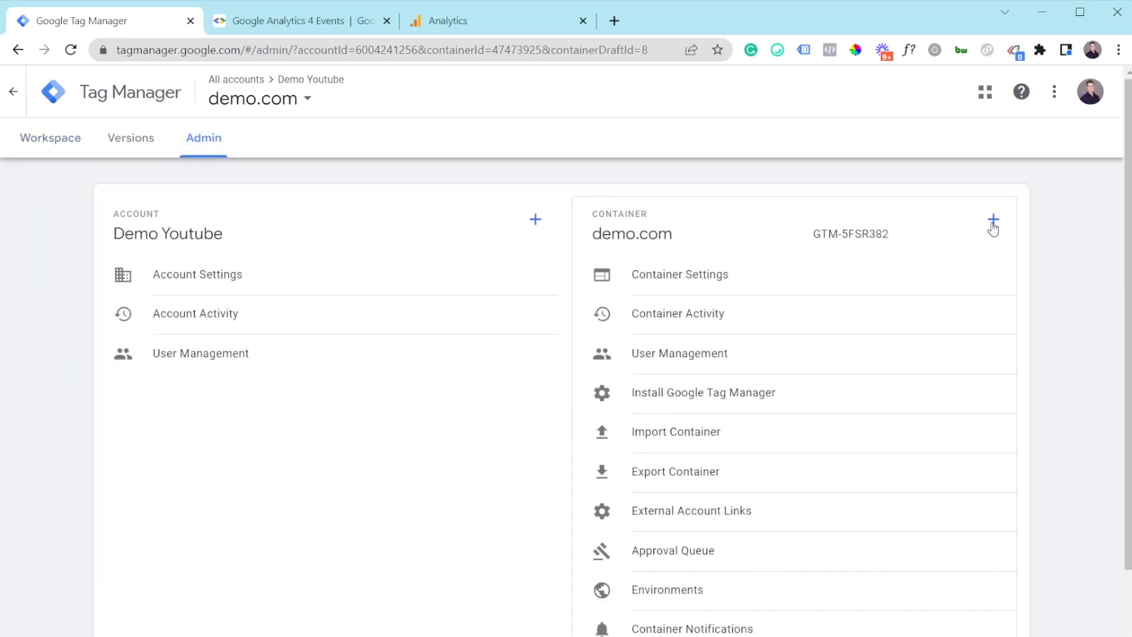
{"action": "left_click", "coordinate": [992, 222]}
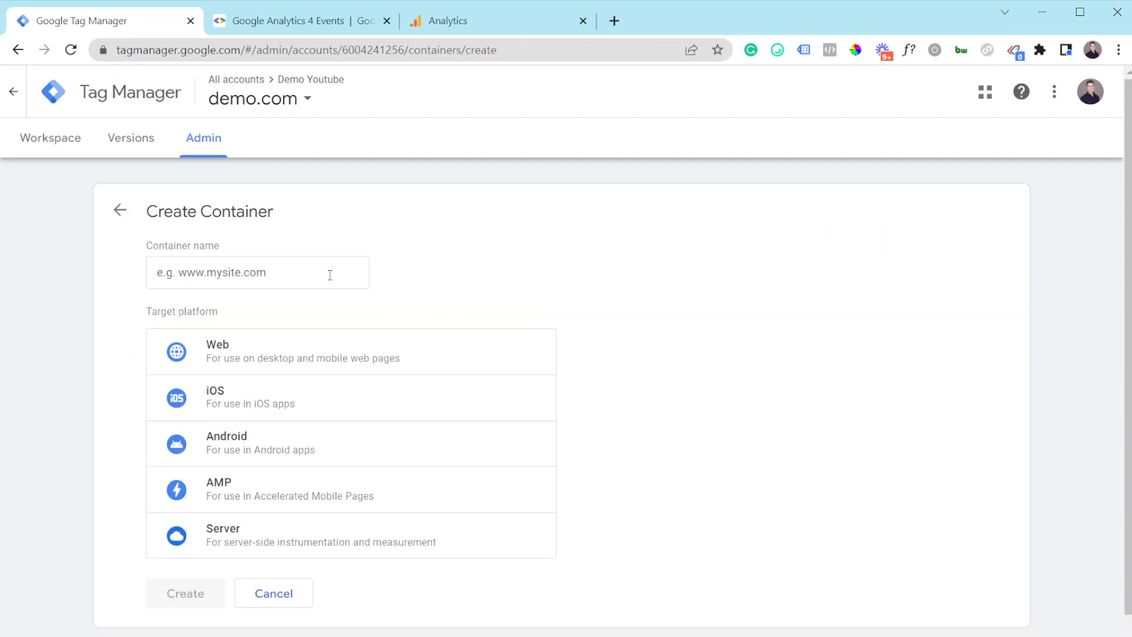
{"action": "left_click", "coordinate": [328, 273]}
{"action": "type", "text": "ss"}
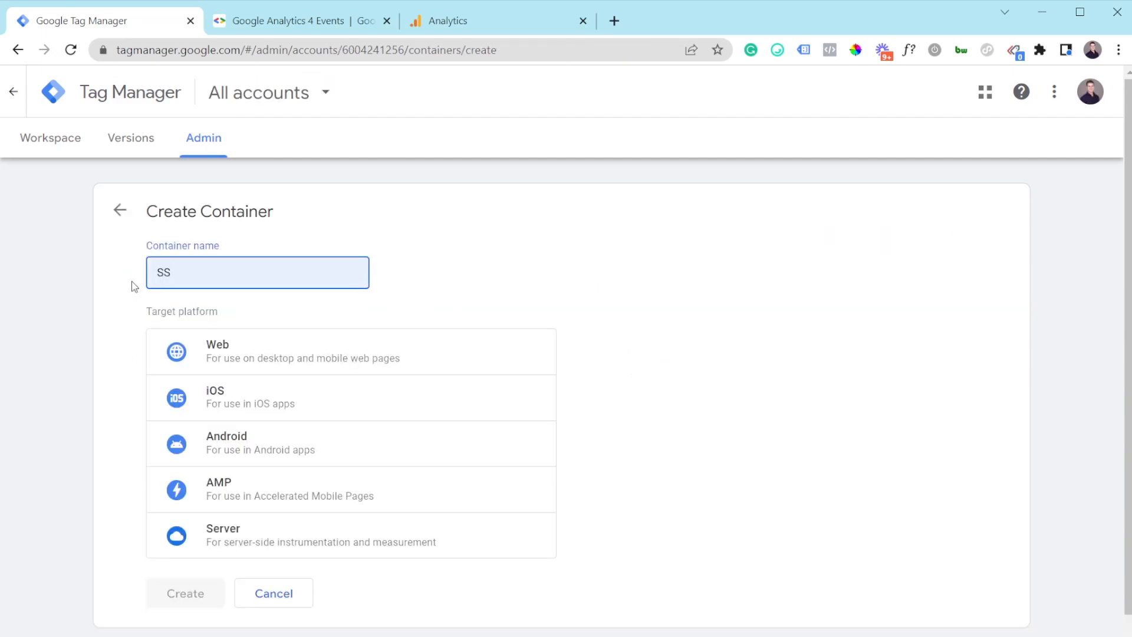
{"action": "scroll", "coordinate": [260, 490], "scroll_direction": "down", "scroll_amount": 1}
{"action": "left_click", "coordinate": [259, 515]}
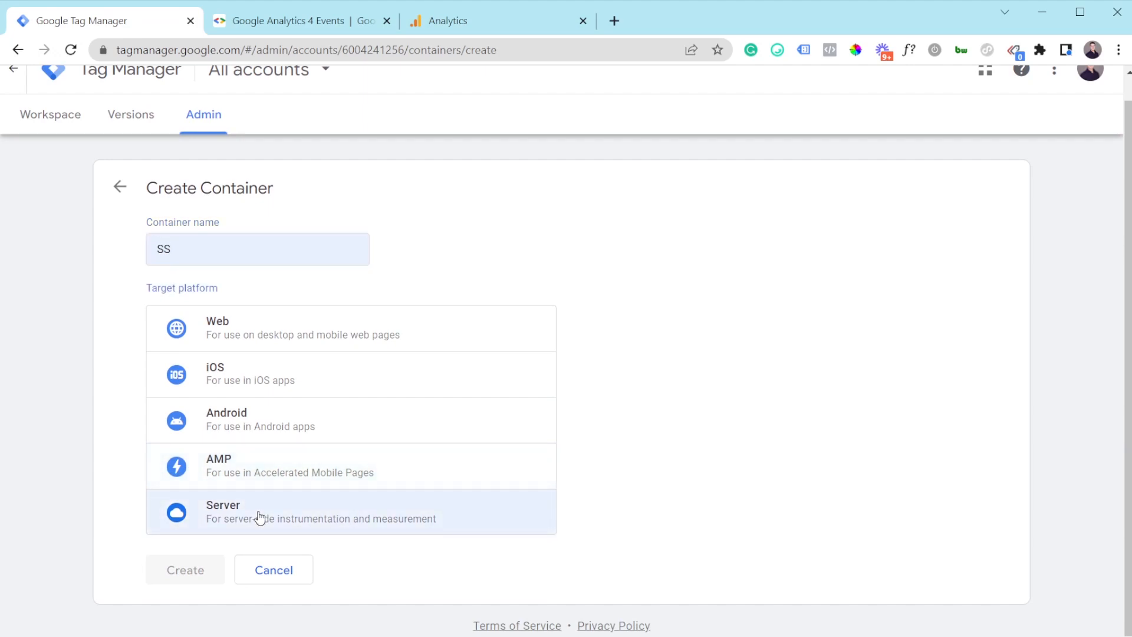
{"action": "left_click", "coordinate": [196, 576]}
{"action": "left_click", "coordinate": [233, 244]}
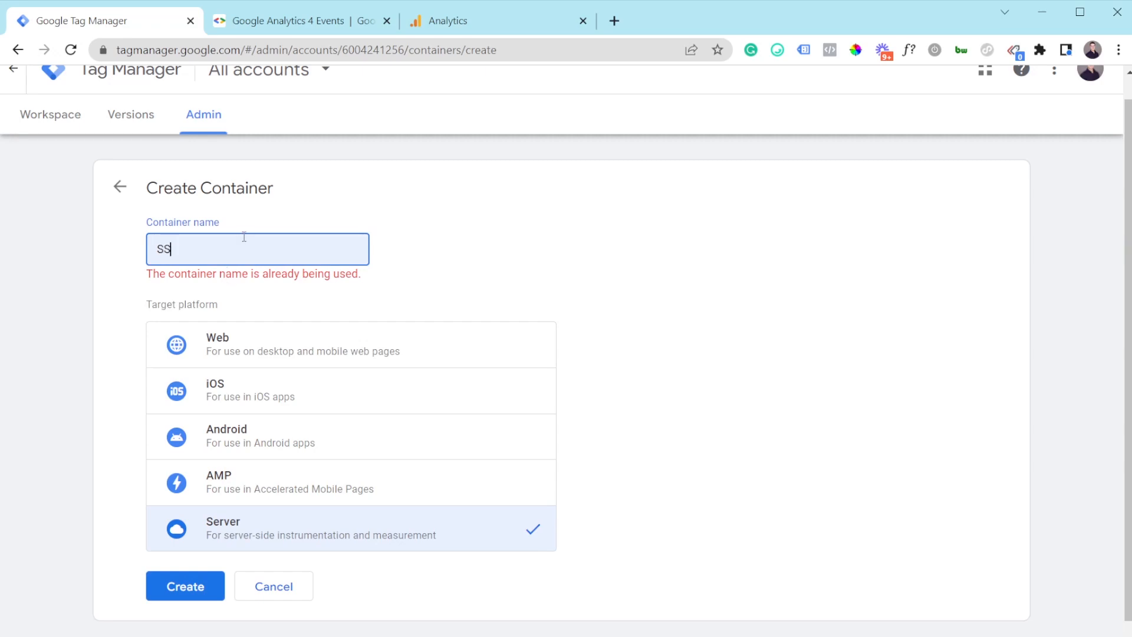
{"action": "type", "text": "- Demo 2"}
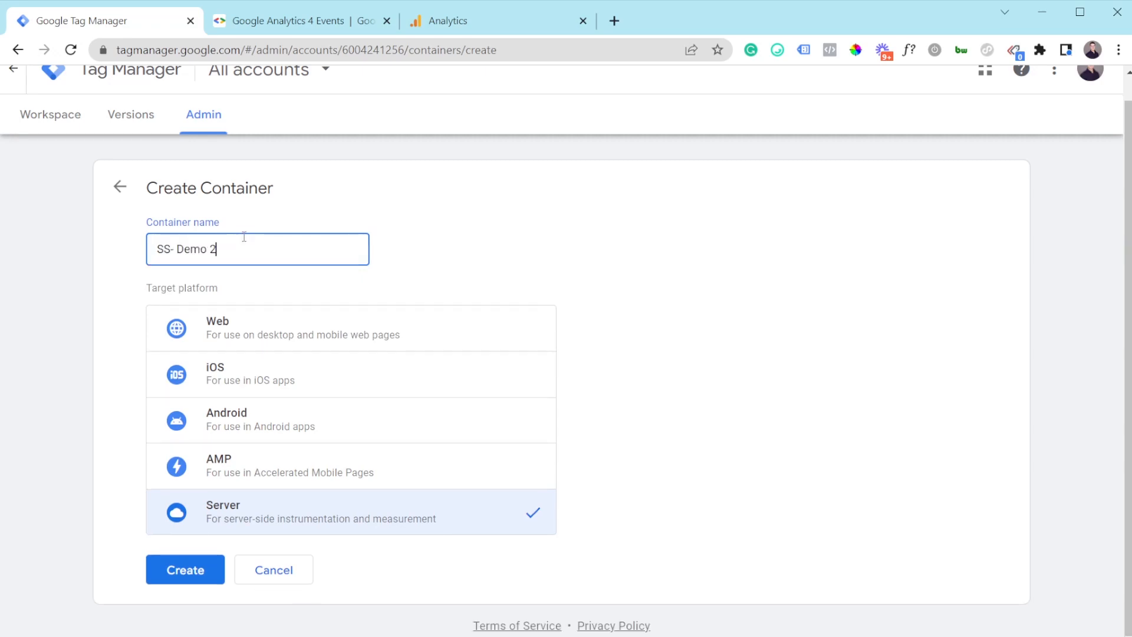
{"action": "left_click", "coordinate": [174, 571]}
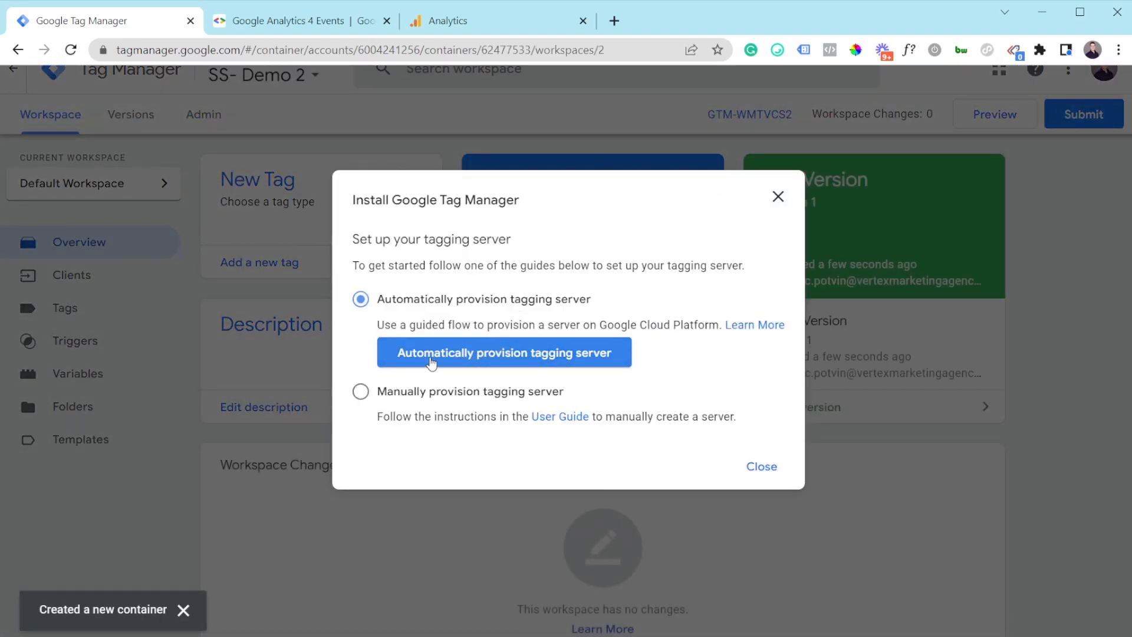
Step: Auto-provision the tagging server on Google Cloud, billed to Billing Account for GTM
{"action": "left_click", "coordinate": [475, 358]}
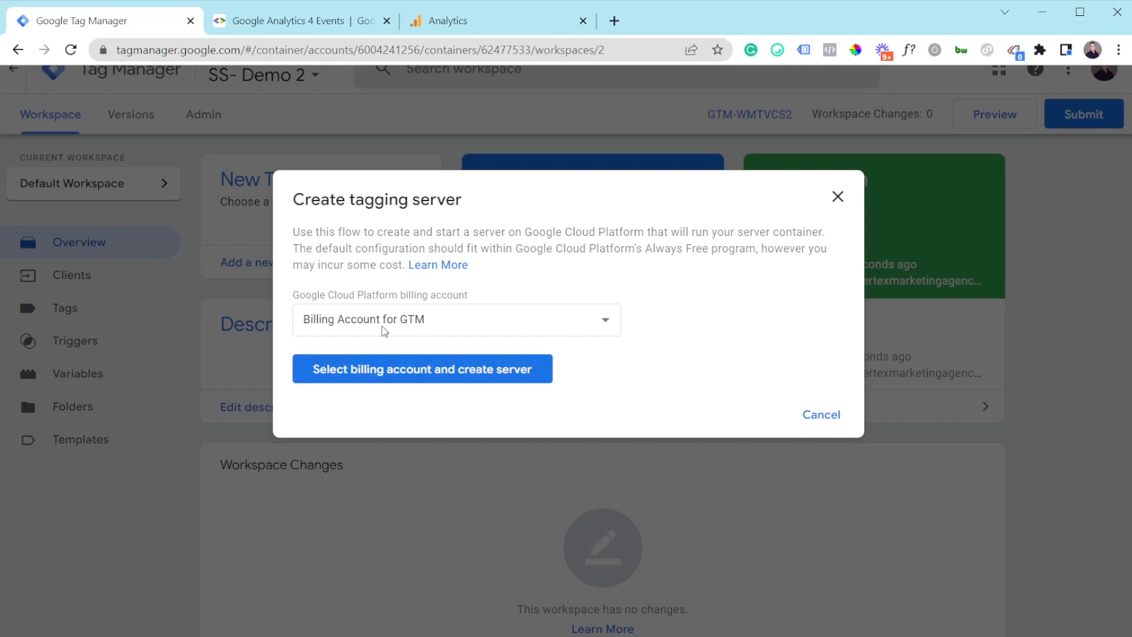
{"action": "left_click", "coordinate": [384, 380]}
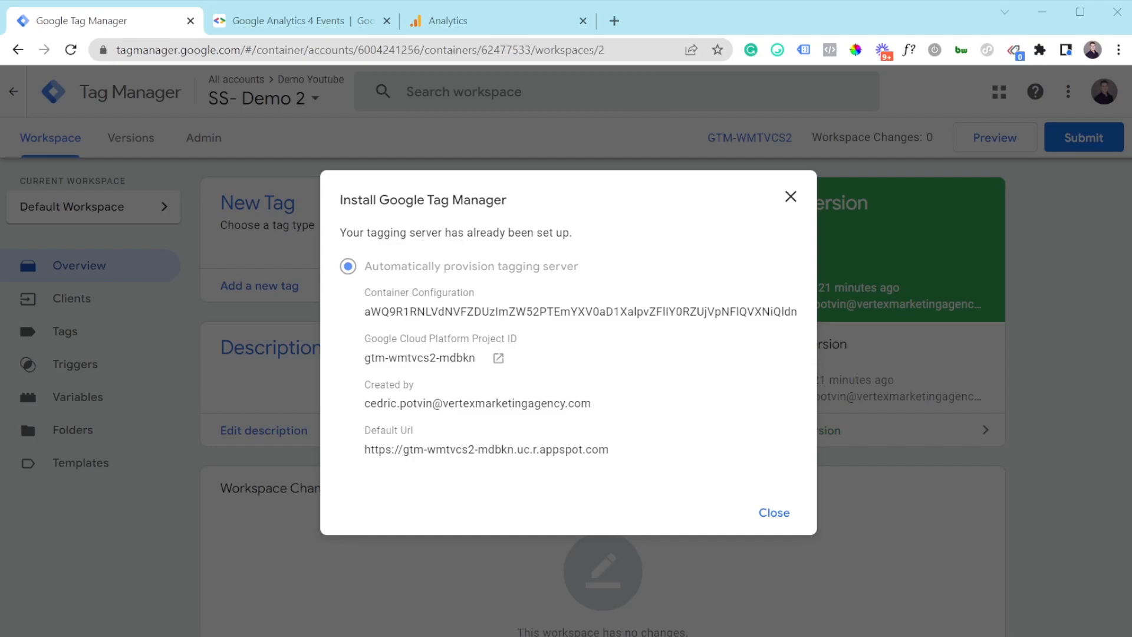
Step: Select and review the tagging server's default appspot URL
{"action": "left_click_drag", "start_coordinate": [361, 452], "coordinate": [604, 458]}
{"action": "left_click", "coordinate": [605, 458]}
{"action": "left_click_drag", "start_coordinate": [629, 455], "coordinate": [580, 454]}
{"action": "left_click_drag", "start_coordinate": [612, 456], "coordinate": [370, 459]}
{"action": "left_click", "coordinate": [369, 459]}
{"action": "left_click_drag", "start_coordinate": [611, 456], "coordinate": [410, 456]}
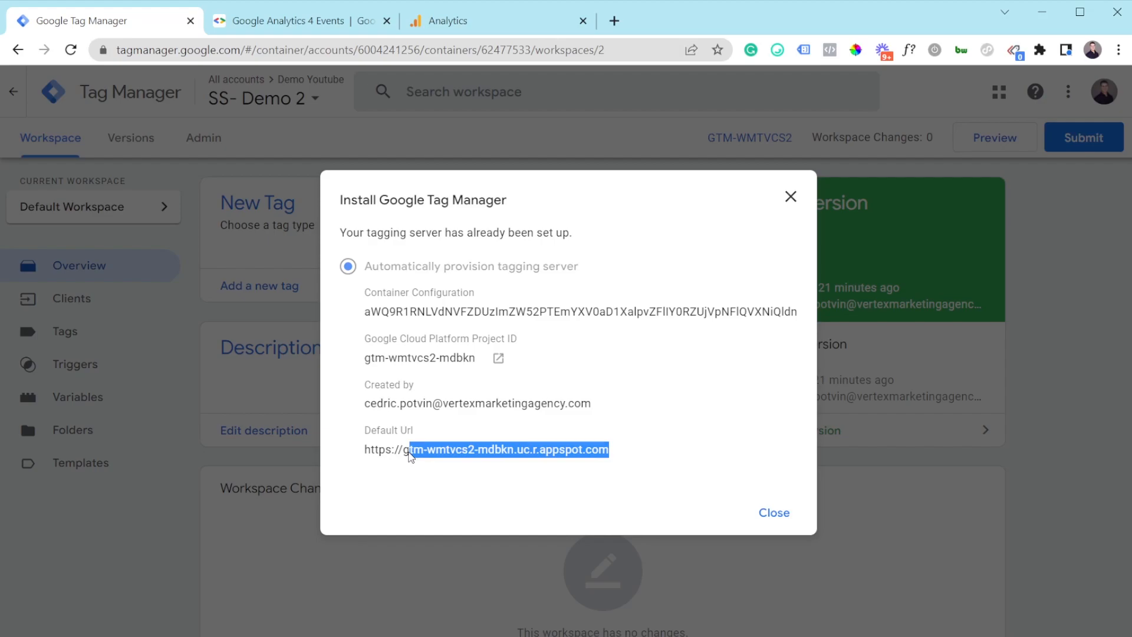
{"action": "left_click", "coordinate": [405, 453]}
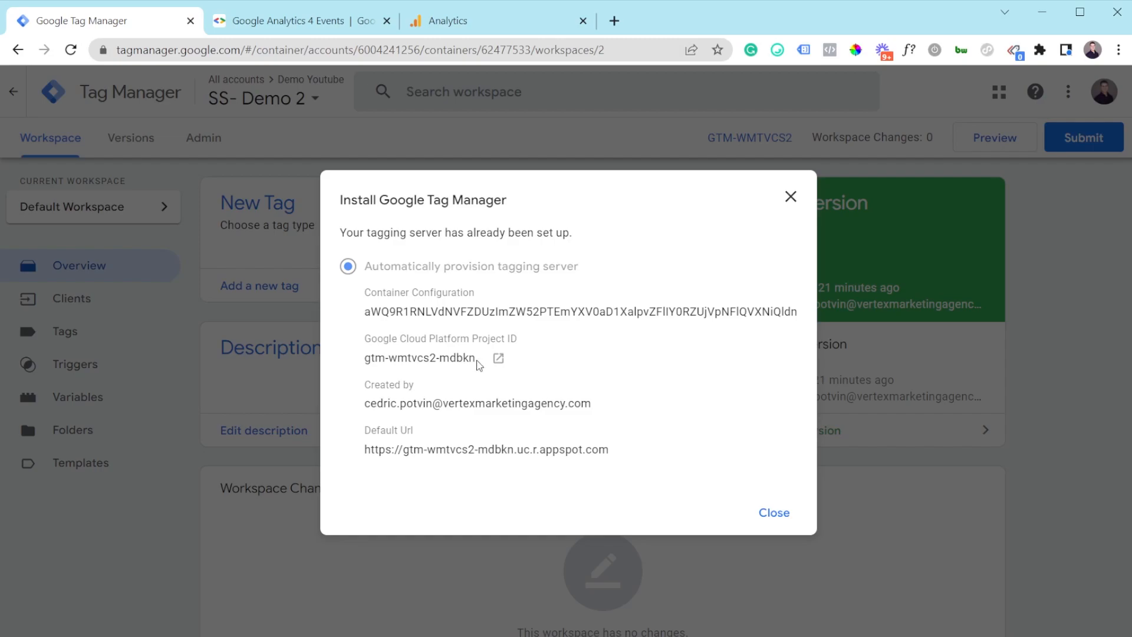
Step: Reopen the installation details and open the GTM-WMTVCS2 Cloud project in a new tab
{"action": "left_click", "coordinate": [791, 197]}
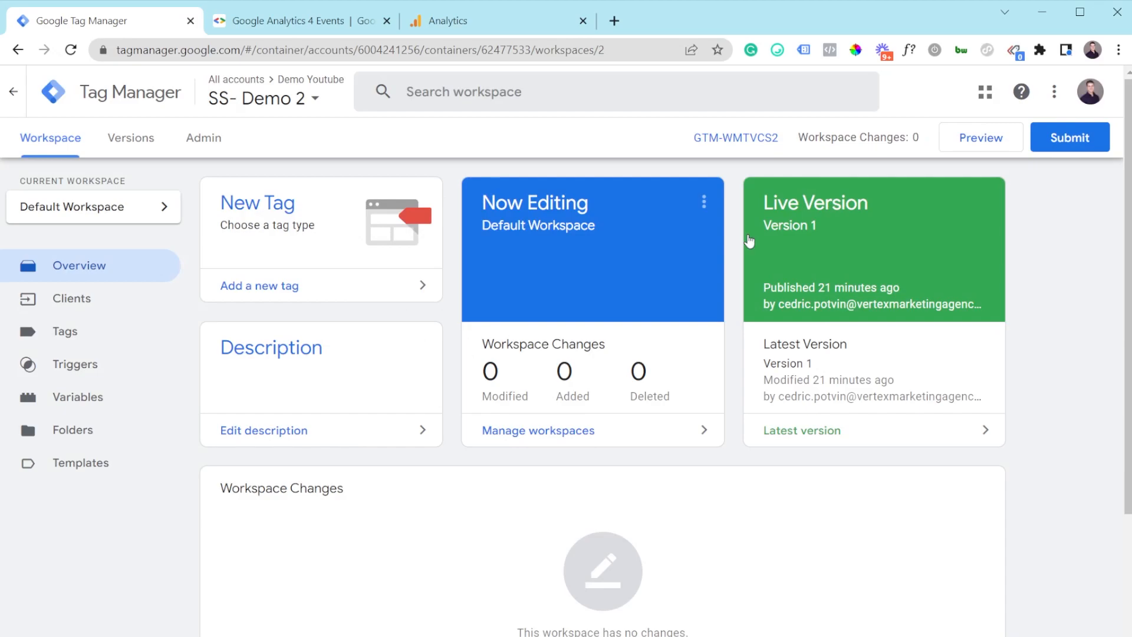
{"action": "left_click", "coordinate": [725, 139]}
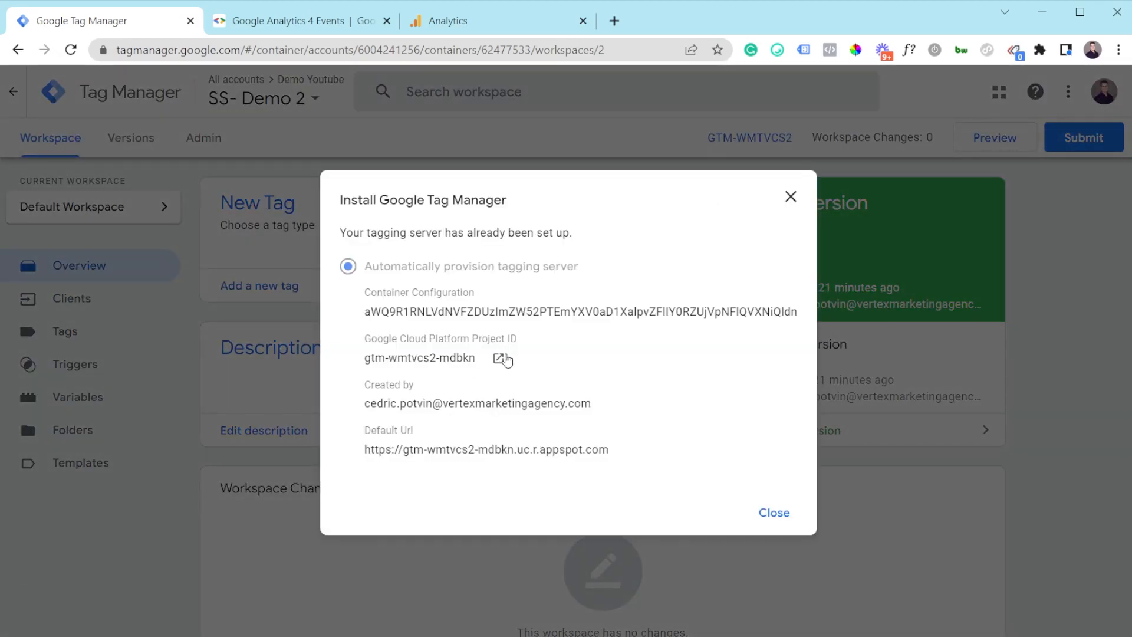
{"action": "left_click", "coordinate": [500, 357]}
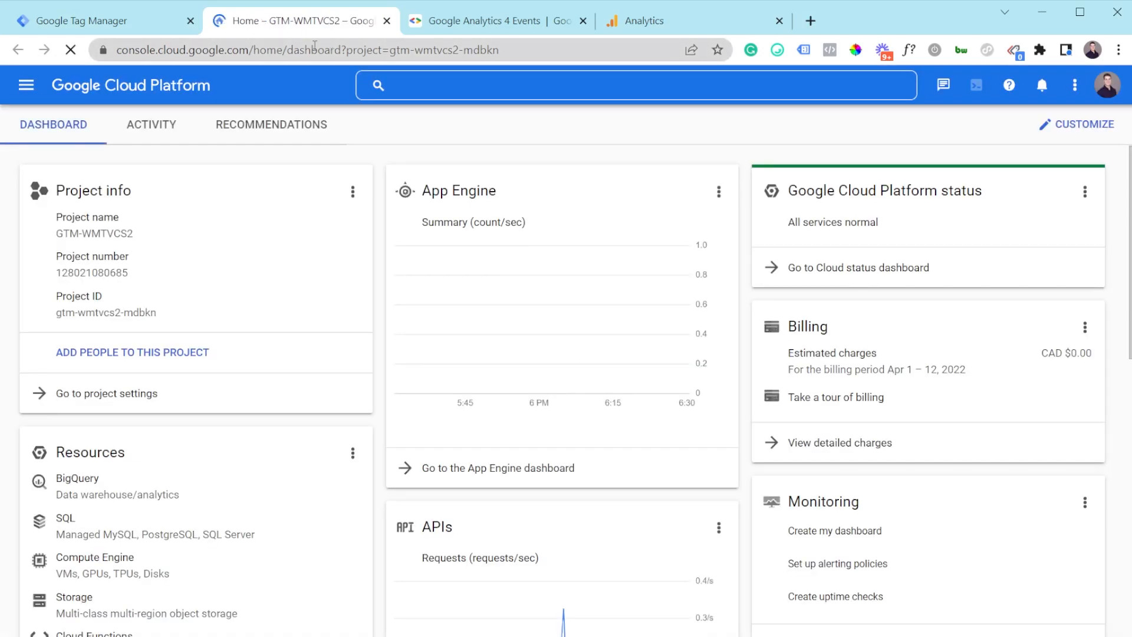
Step: Go to App Engine Settings > Custom Domains in the Cloud console and begin adding a custom domain
{"action": "left_click", "coordinate": [118, 21]}
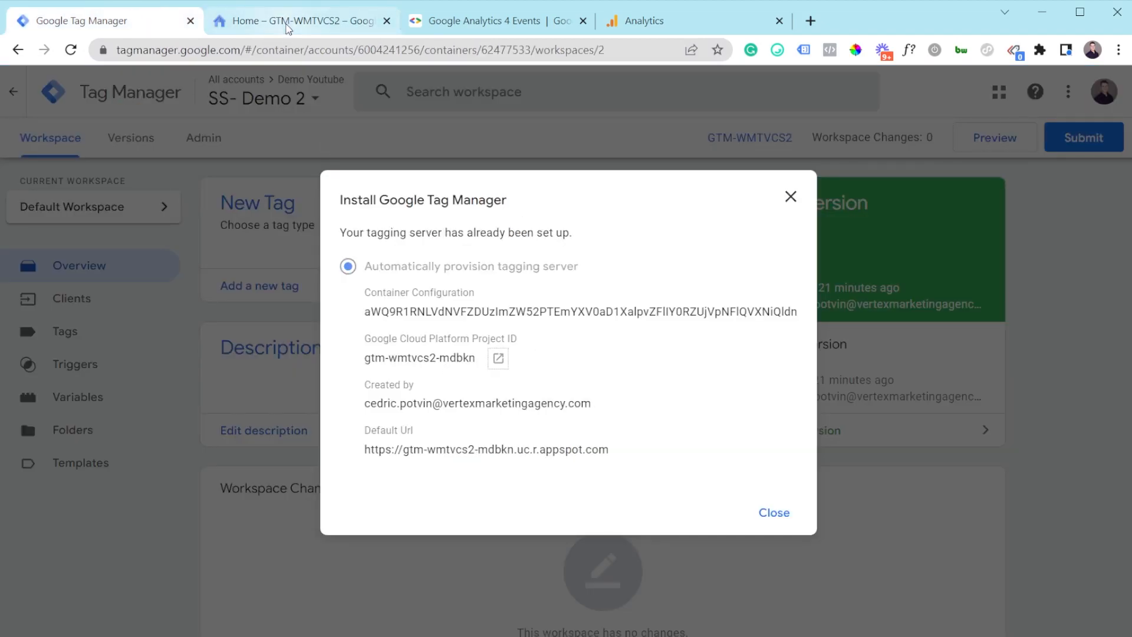
{"action": "left_click", "coordinate": [289, 21]}
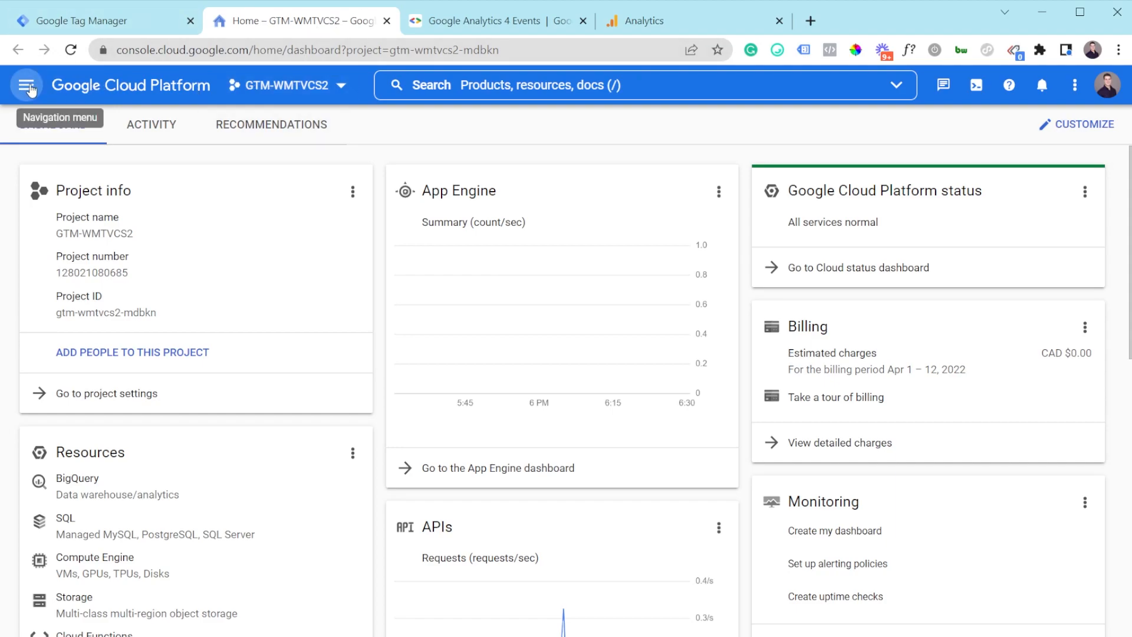
{"action": "left_click", "coordinate": [25, 86]}
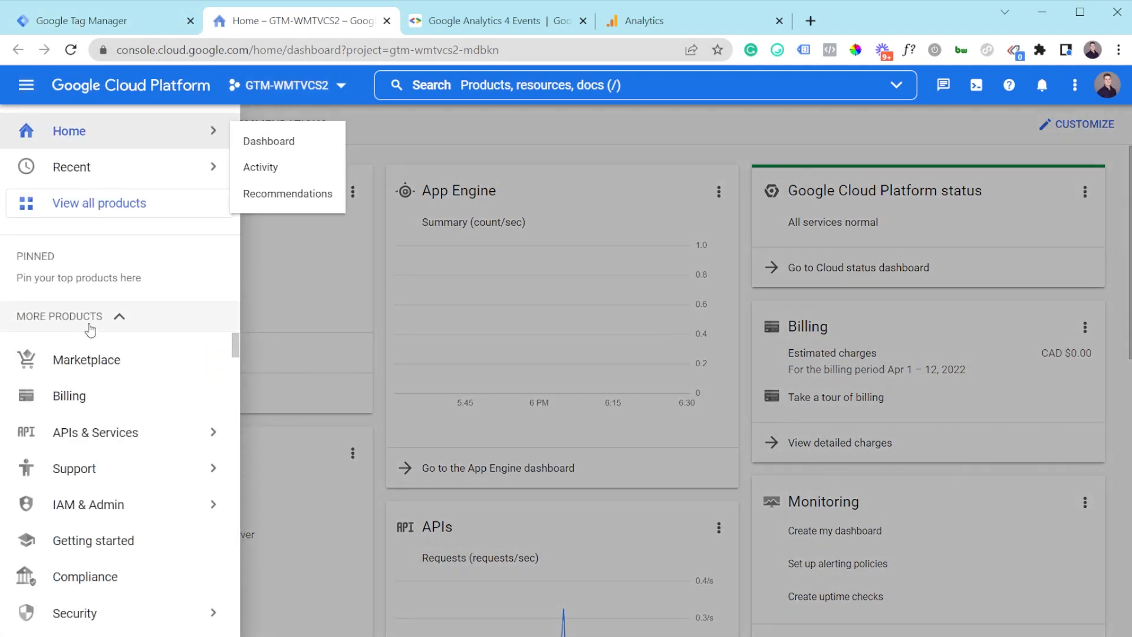
{"action": "mouse_move", "coordinate": [89, 518]}
{"action": "scroll", "coordinate": [86, 549], "scroll_direction": "down", "scroll_amount": 4}
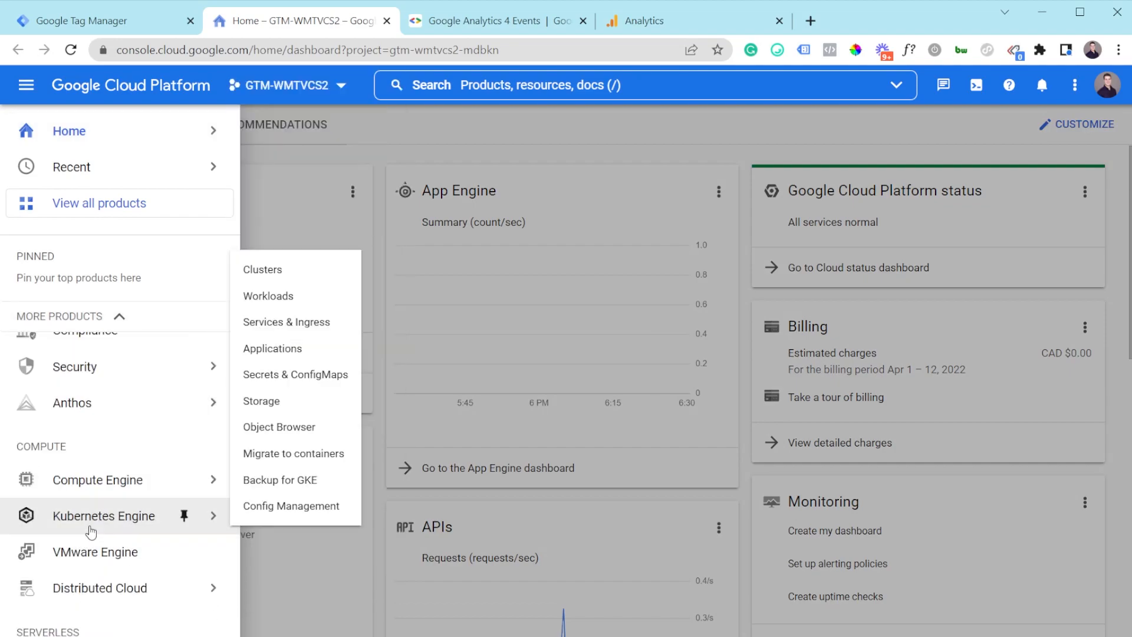
{"action": "scroll", "coordinate": [94, 512], "scroll_direction": "down", "scroll_amount": 1}
{"action": "scroll", "coordinate": [97, 507], "scroll_direction": "down", "scroll_amount": 3}
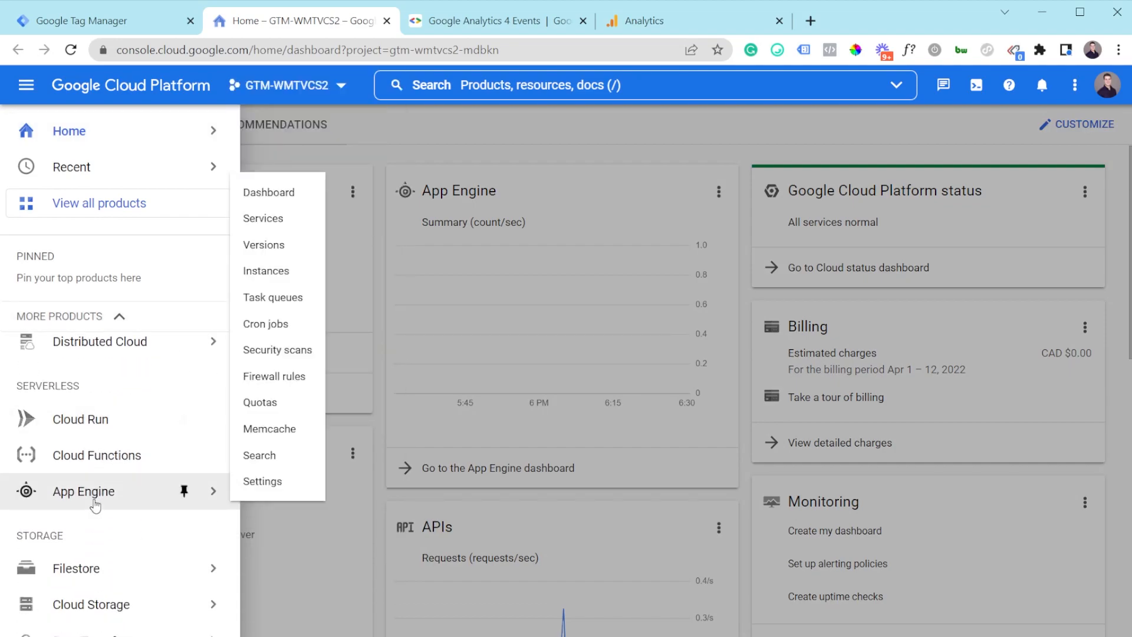
{"action": "left_click", "coordinate": [265, 482]}
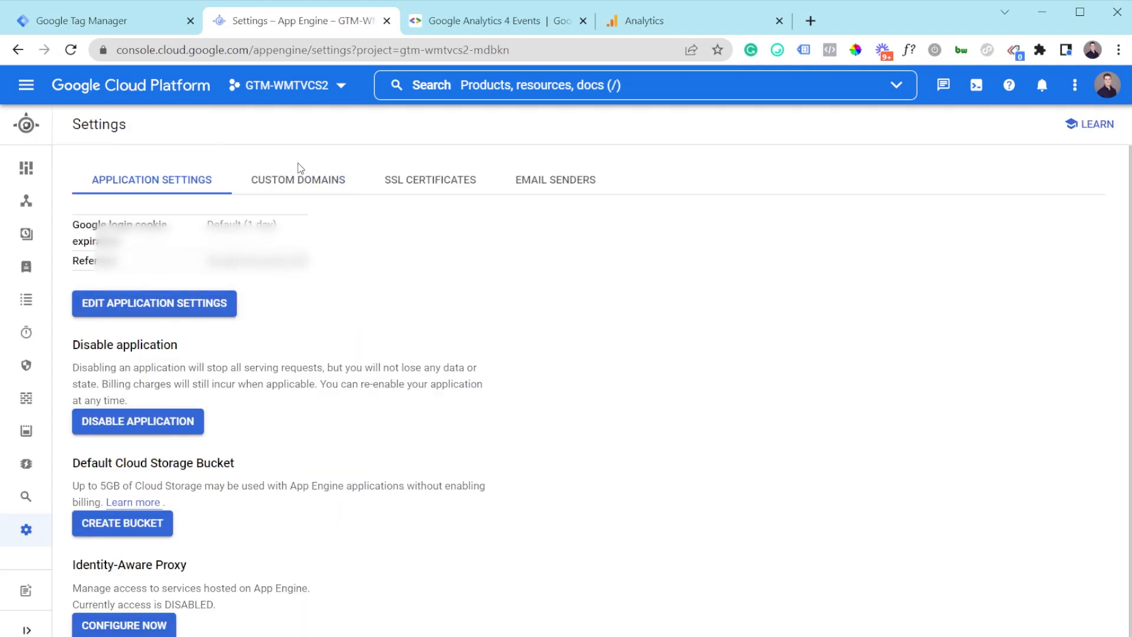
{"action": "left_click", "coordinate": [300, 178]}
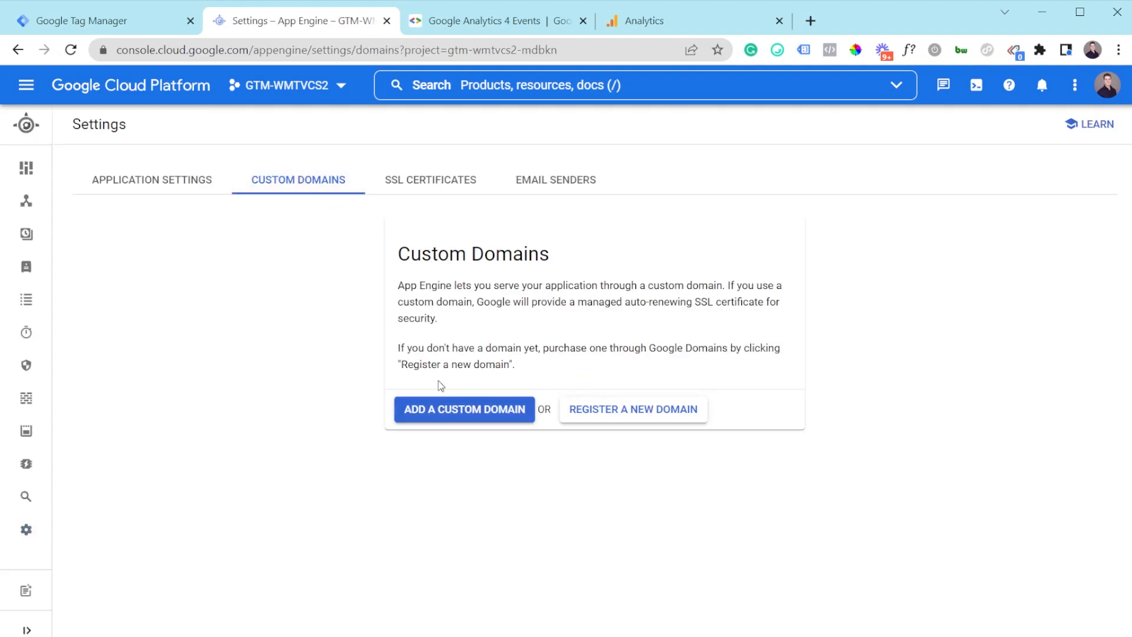
{"action": "left_click", "coordinate": [438, 416]}
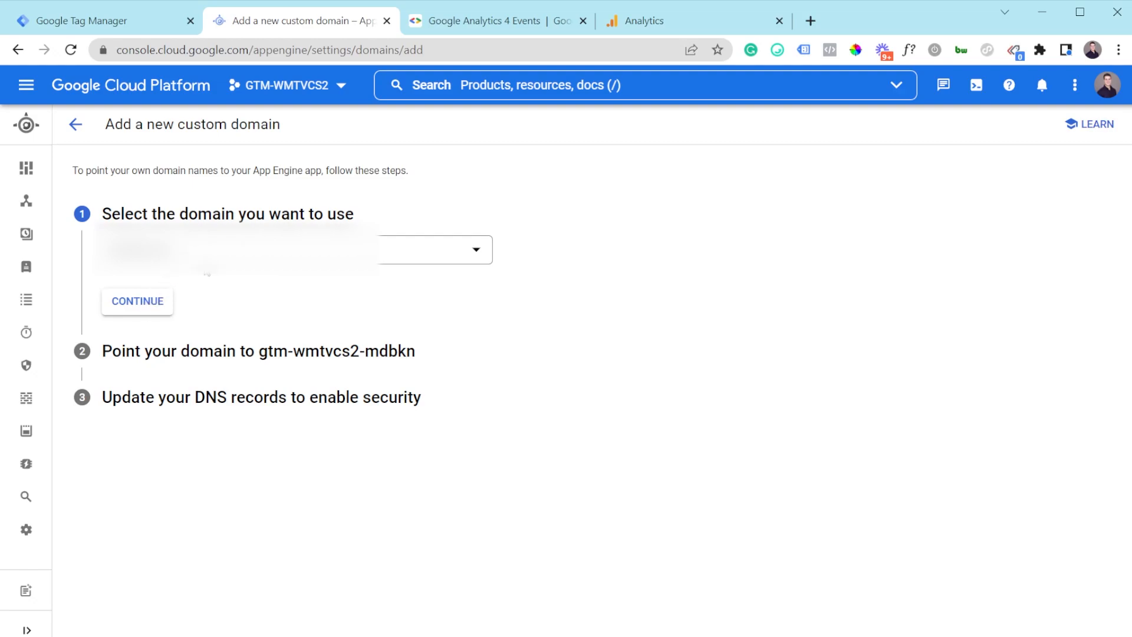
Step: Search for 'google search console' in a new tab and open the Search Console site
{"action": "left_click", "coordinate": [812, 21]}
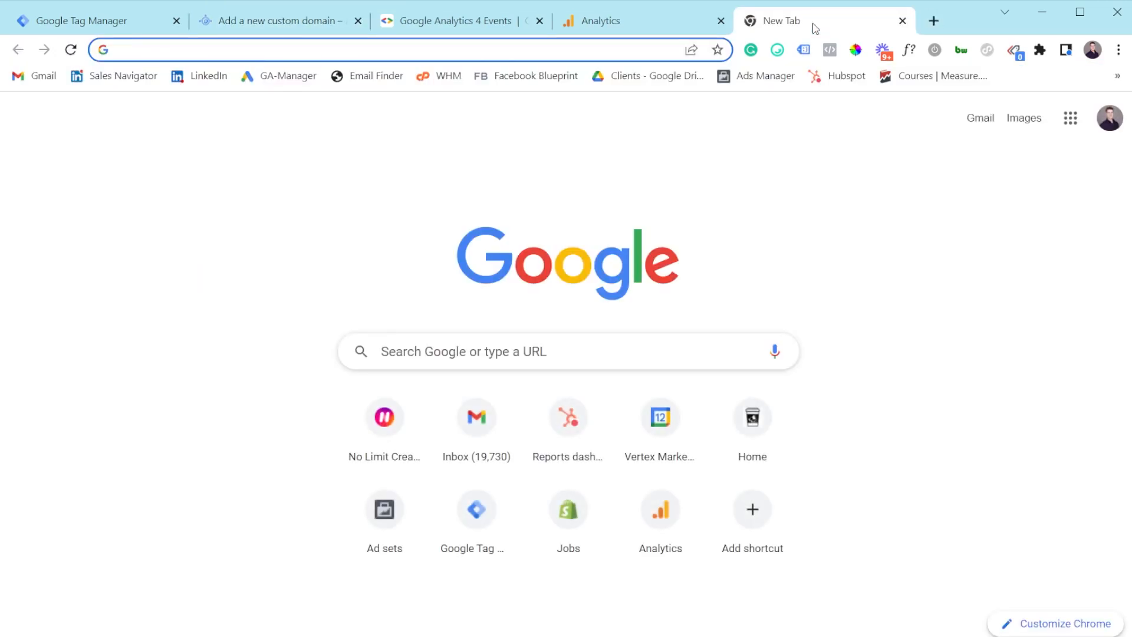
{"action": "type", "text": "go"}
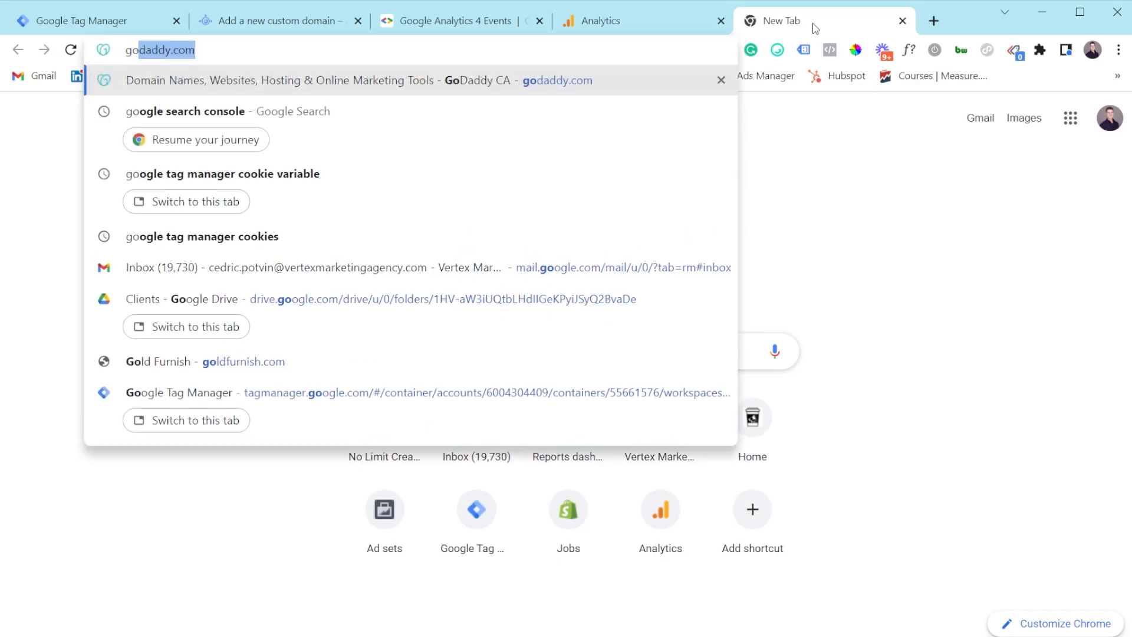
{"action": "type", "text": "ogle search conso"}
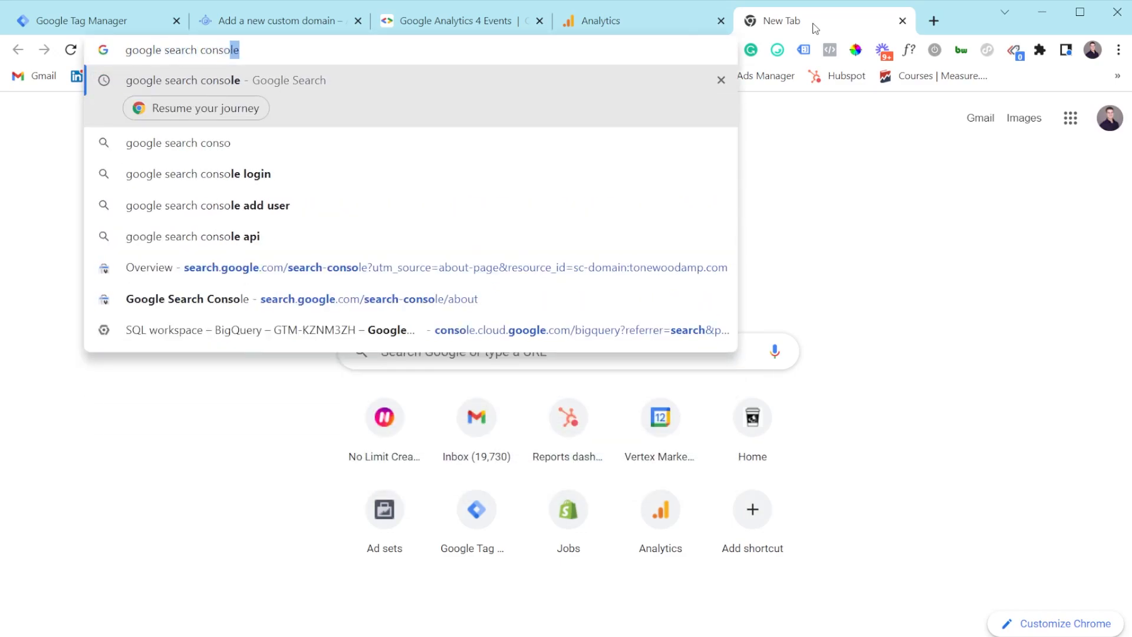
{"action": "key", "text": "Return"}
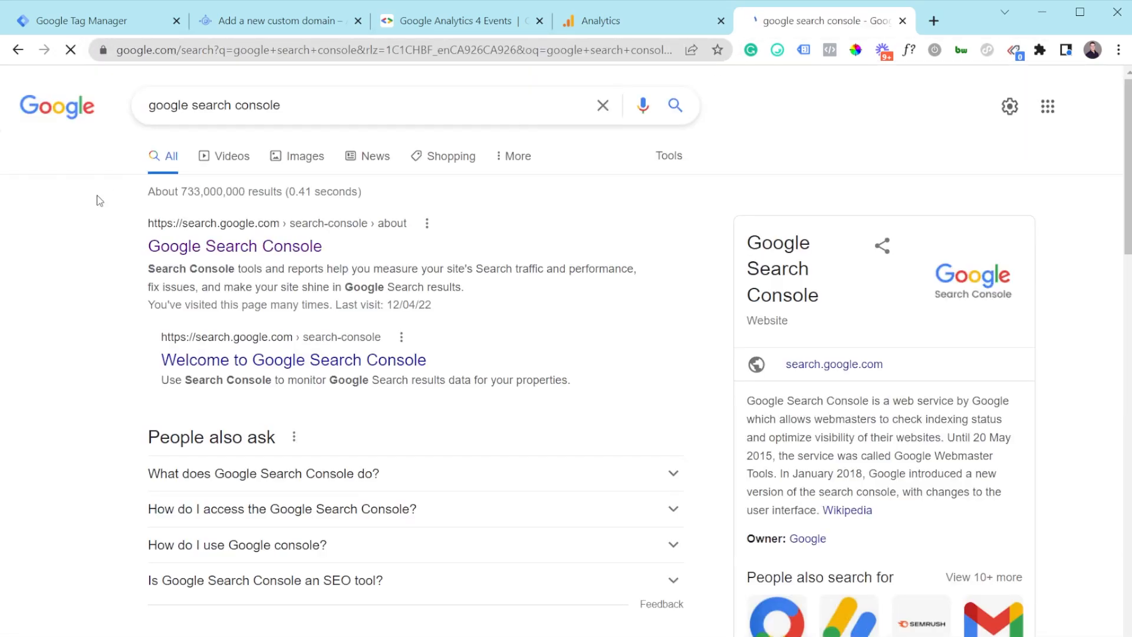
{"action": "left_click", "coordinate": [234, 246]}
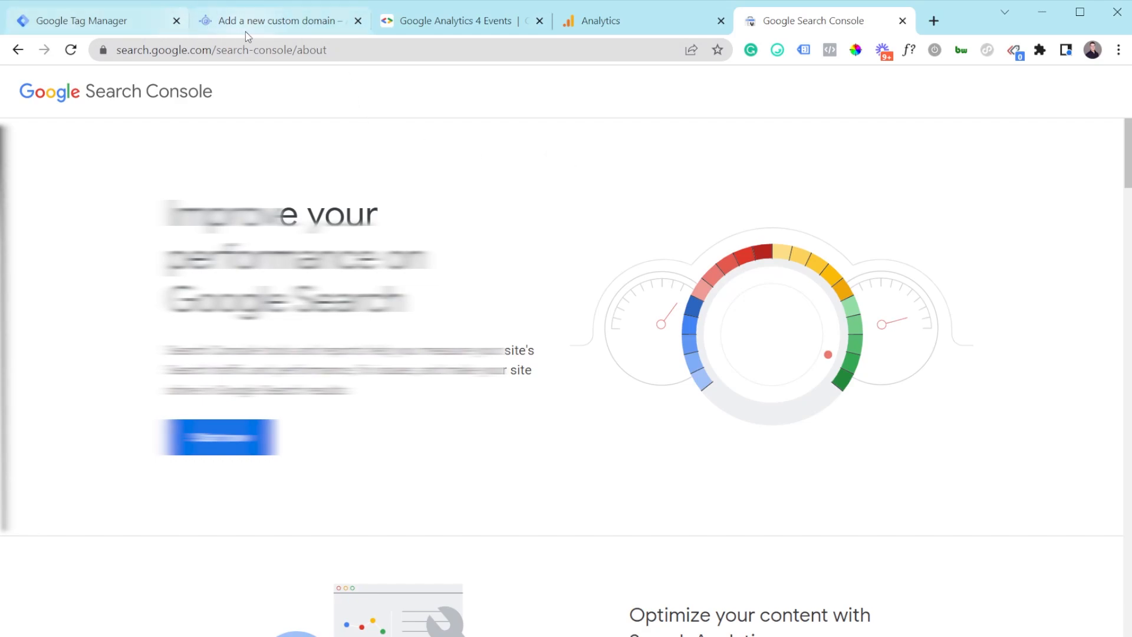
Step: Check the domains available on the custom domain page, then enter Search Console's Overview
{"action": "left_click", "coordinate": [283, 21]}
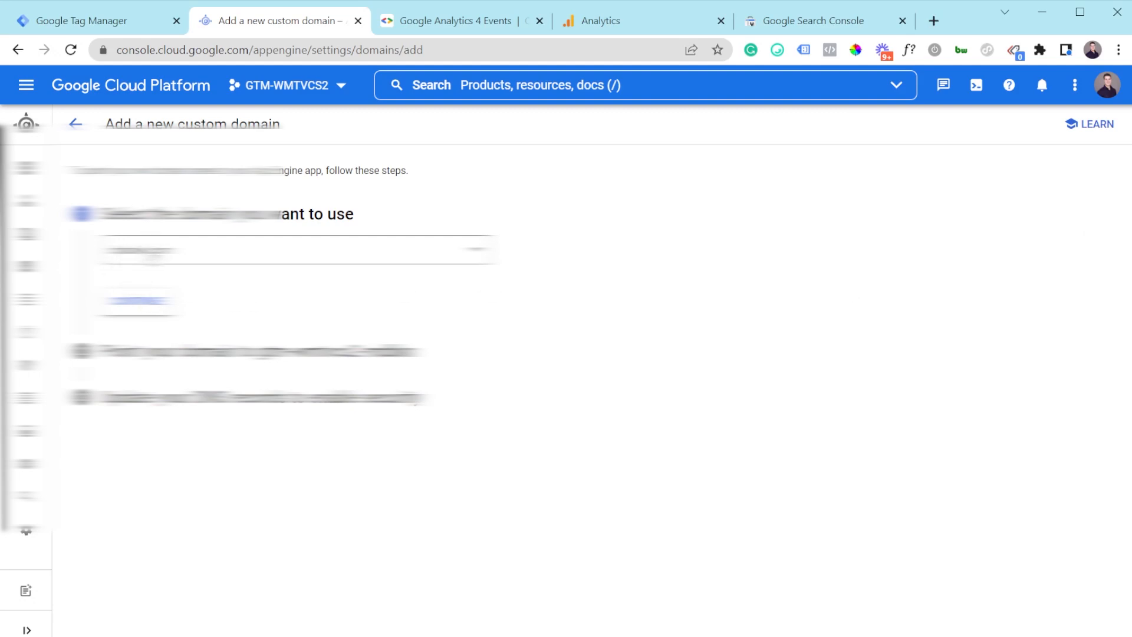
{"action": "left_click", "coordinate": [155, 254]}
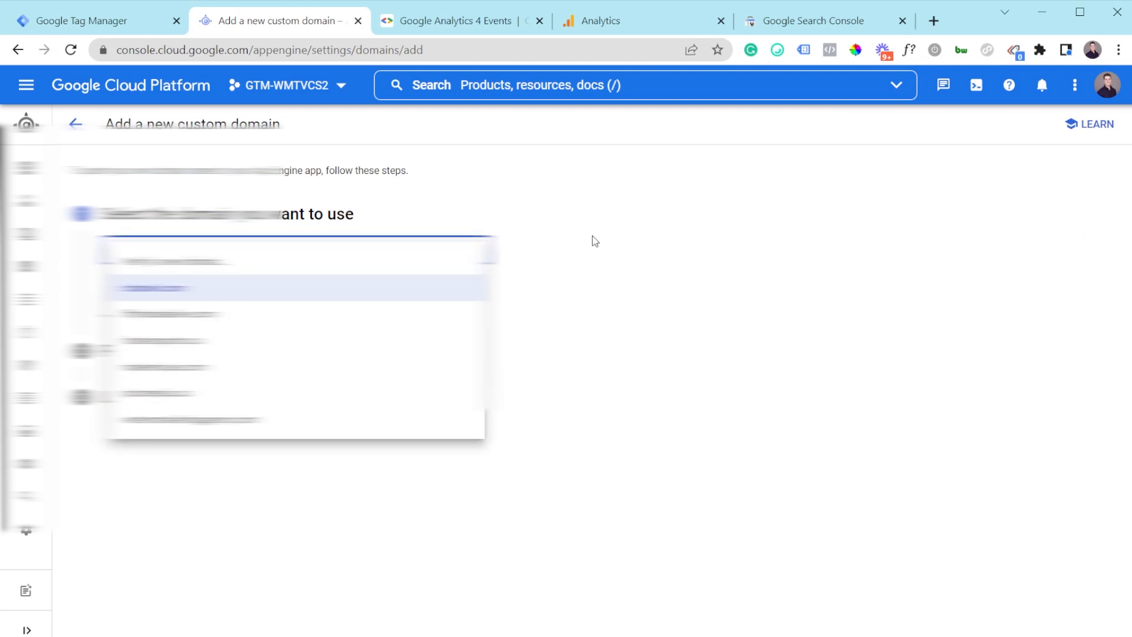
{"action": "left_click", "coordinate": [614, 218]}
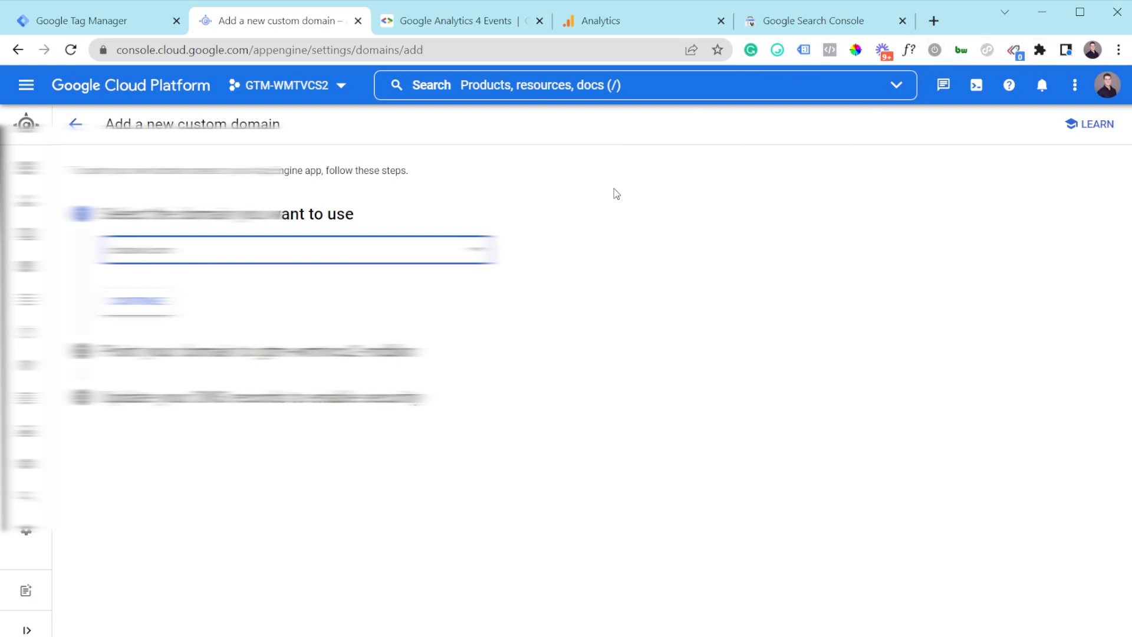
{"action": "left_click", "coordinate": [853, 18]}
{"action": "left_click", "coordinate": [234, 451]}
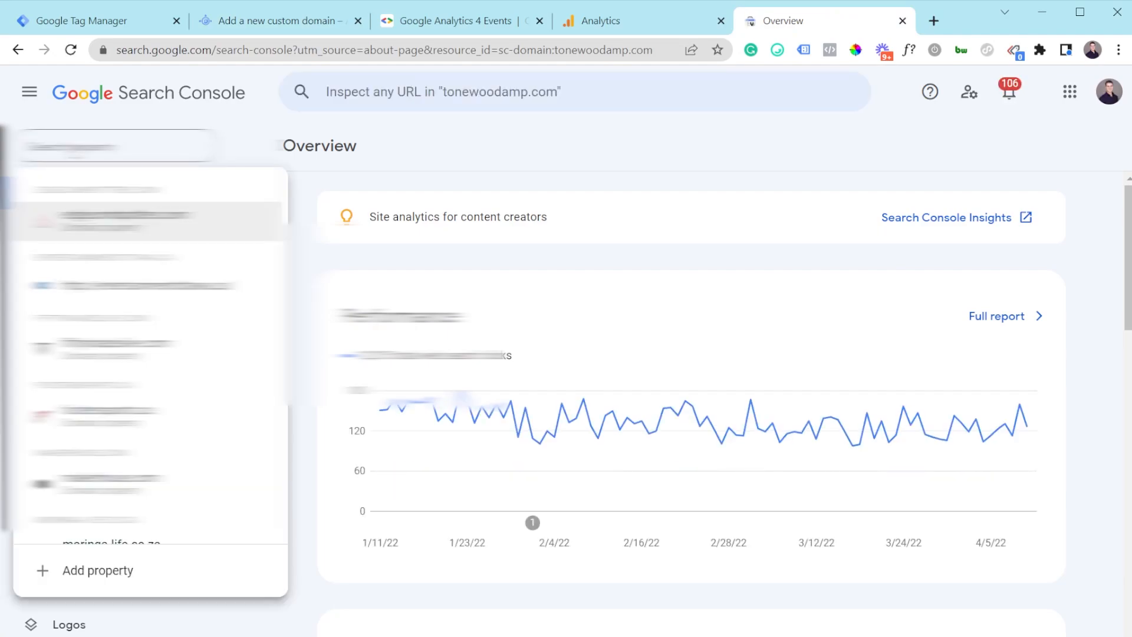
Step: Add test3.com as a Search Console domain property and start verifying it via GoDaddy
{"action": "left_click", "coordinate": [122, 570]}
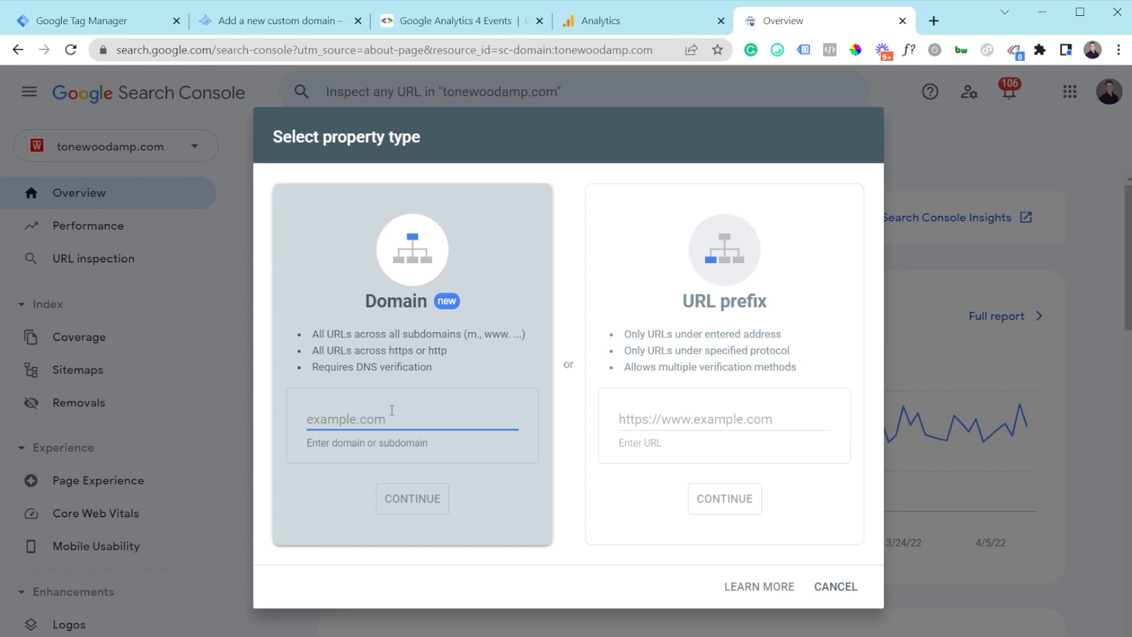
{"action": "type", "text": "test3.com"}
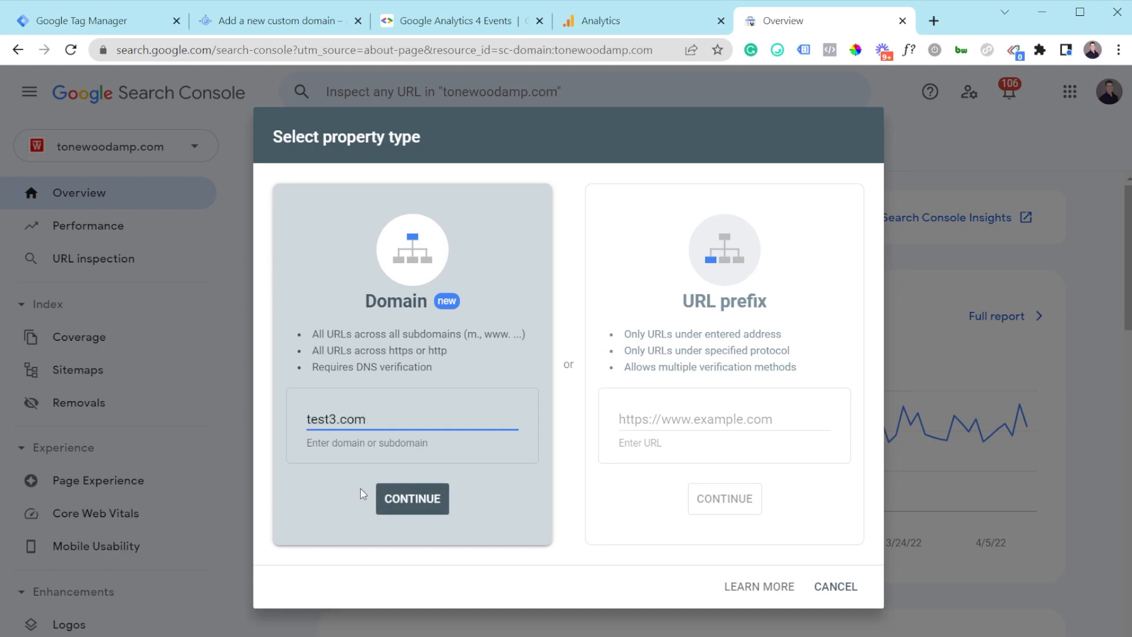
{"action": "left_click", "coordinate": [421, 498]}
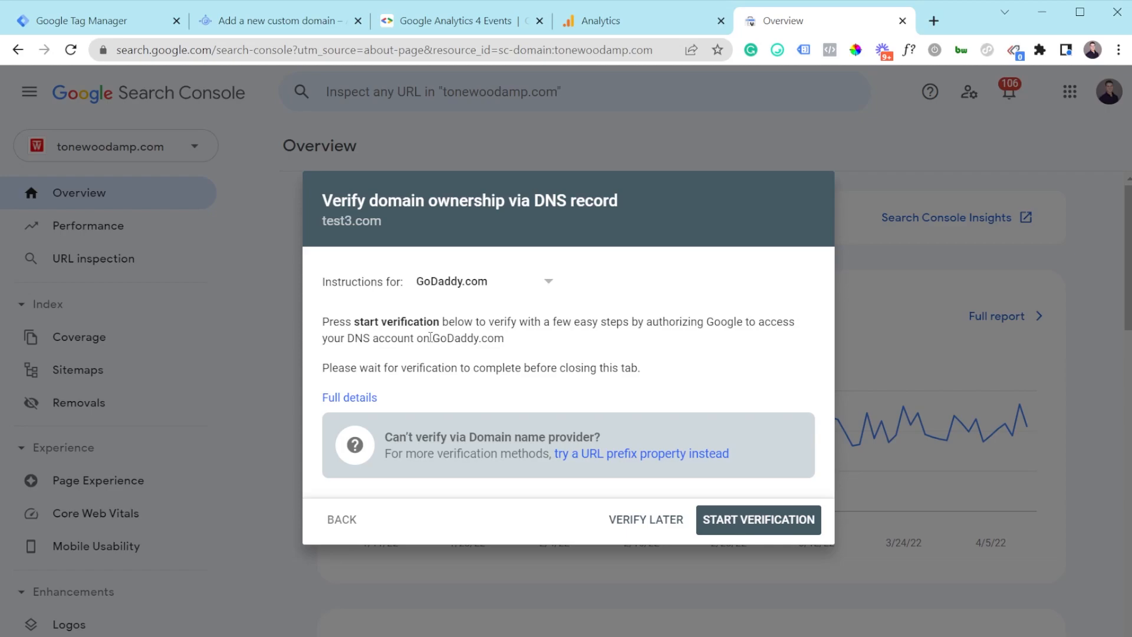
{"action": "left_click", "coordinate": [447, 291]}
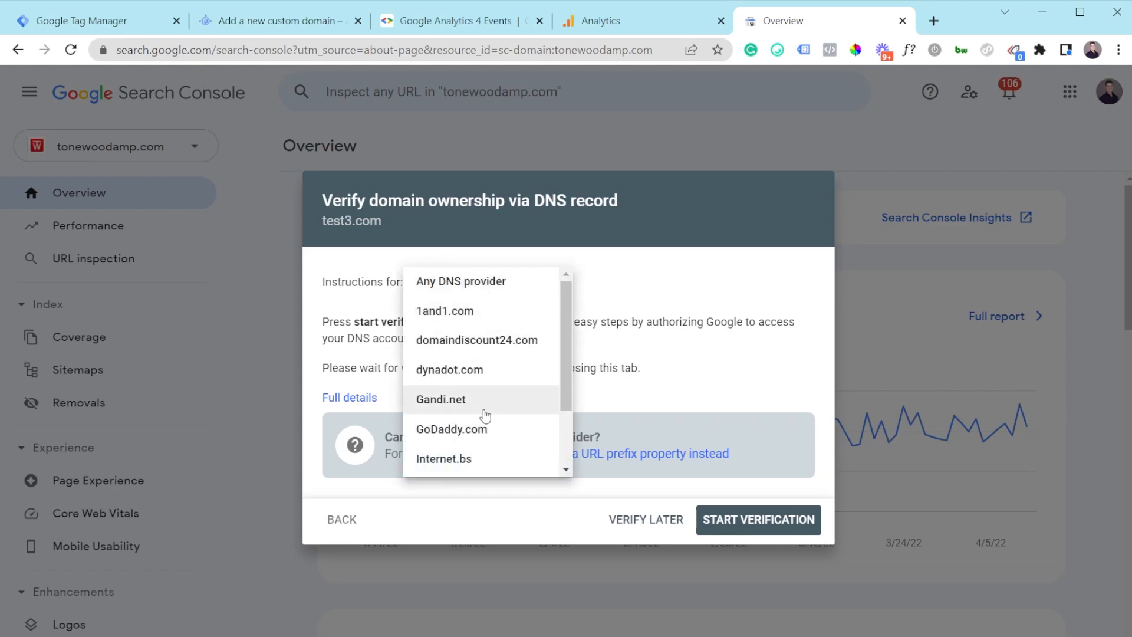
{"action": "left_click", "coordinate": [481, 430]}
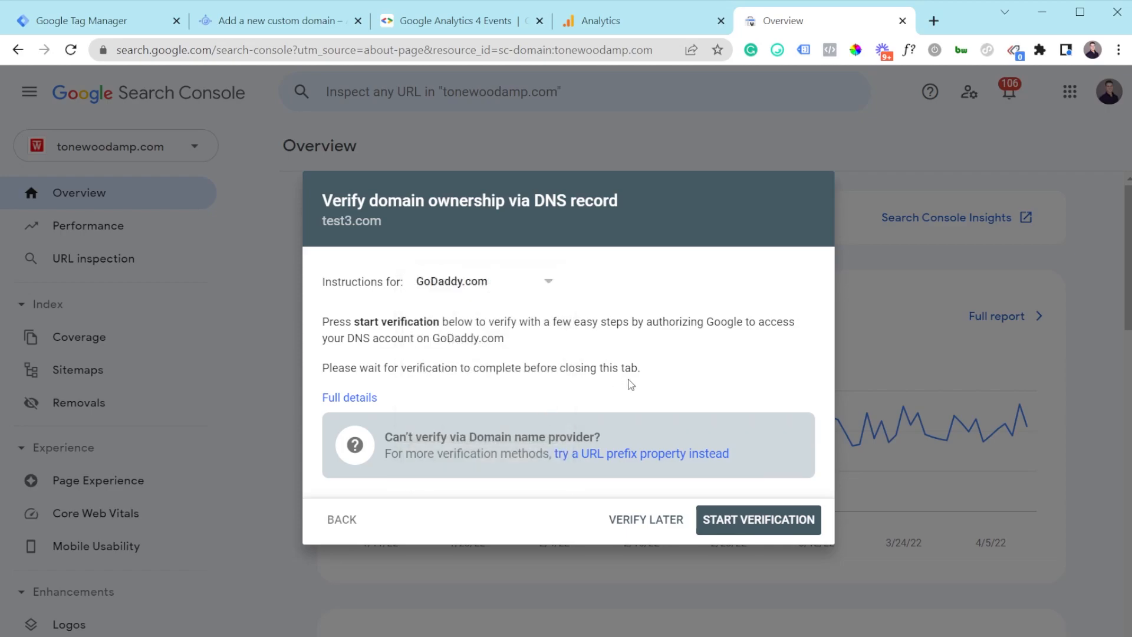
{"action": "left_click", "coordinate": [757, 527]}
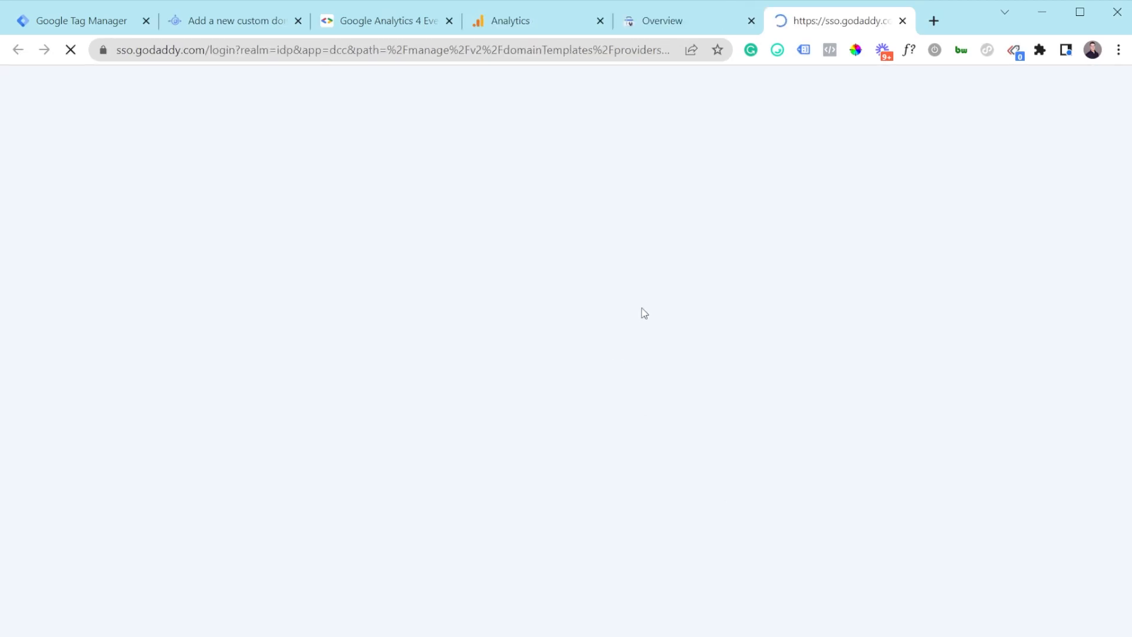
Step: Switch verification to Any DNS provider and copy the TXT verification record
{"action": "left_click", "coordinate": [656, 22]}
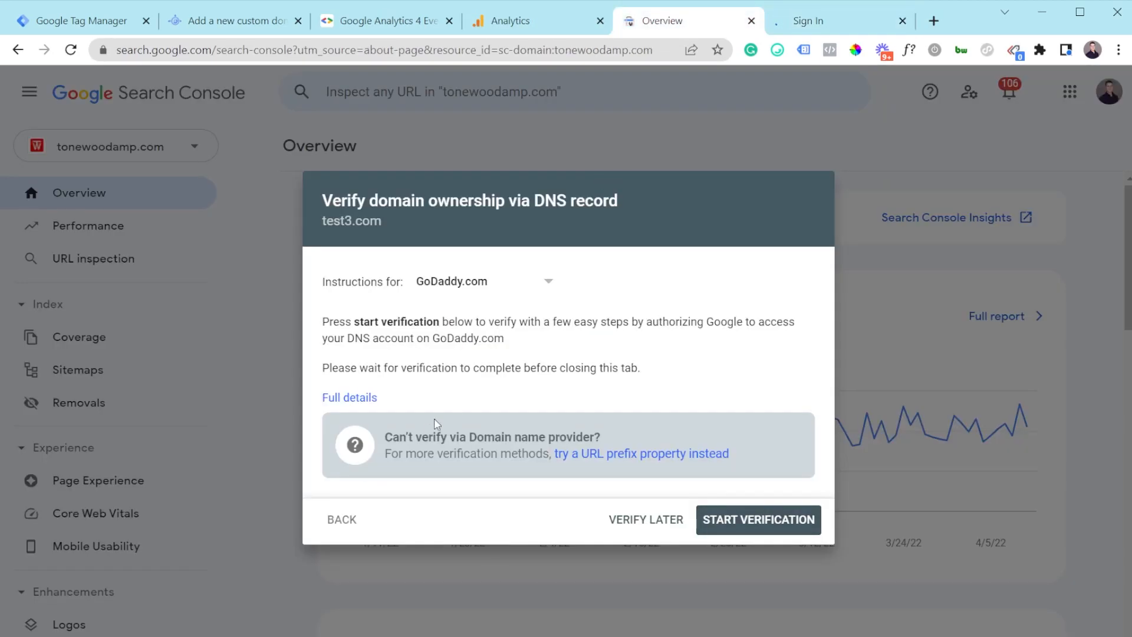
{"action": "left_click", "coordinate": [458, 290]}
{"action": "scroll", "coordinate": [485, 458], "scroll_direction": "down", "scroll_amount": 2}
{"action": "scroll", "coordinate": [460, 406], "scroll_direction": "up", "scroll_amount": 2}
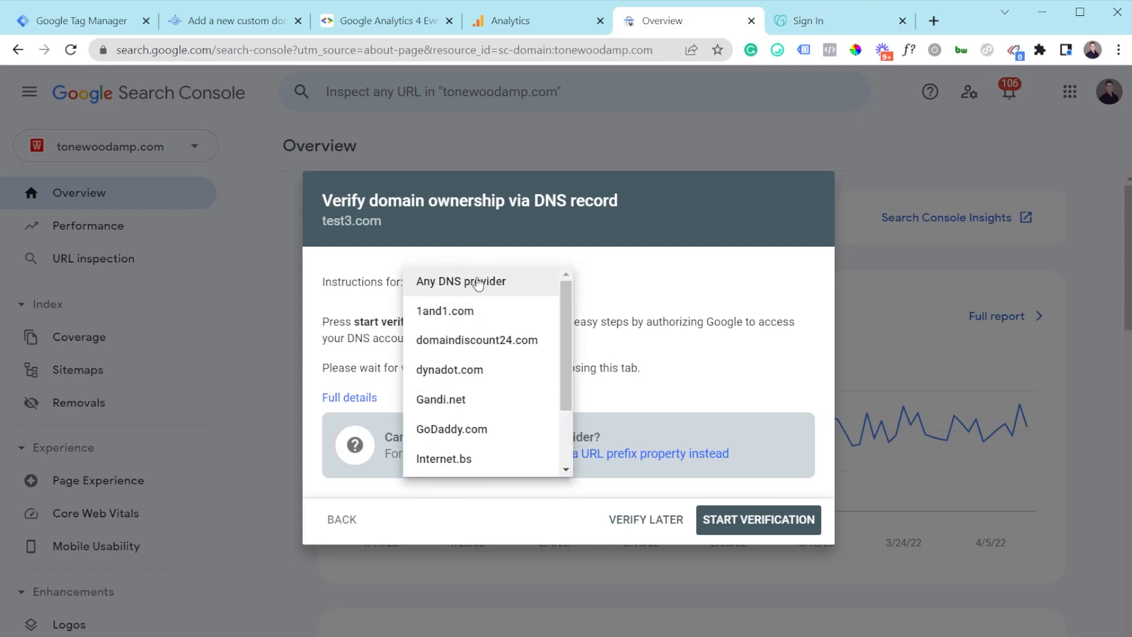
{"action": "left_click", "coordinate": [482, 282]}
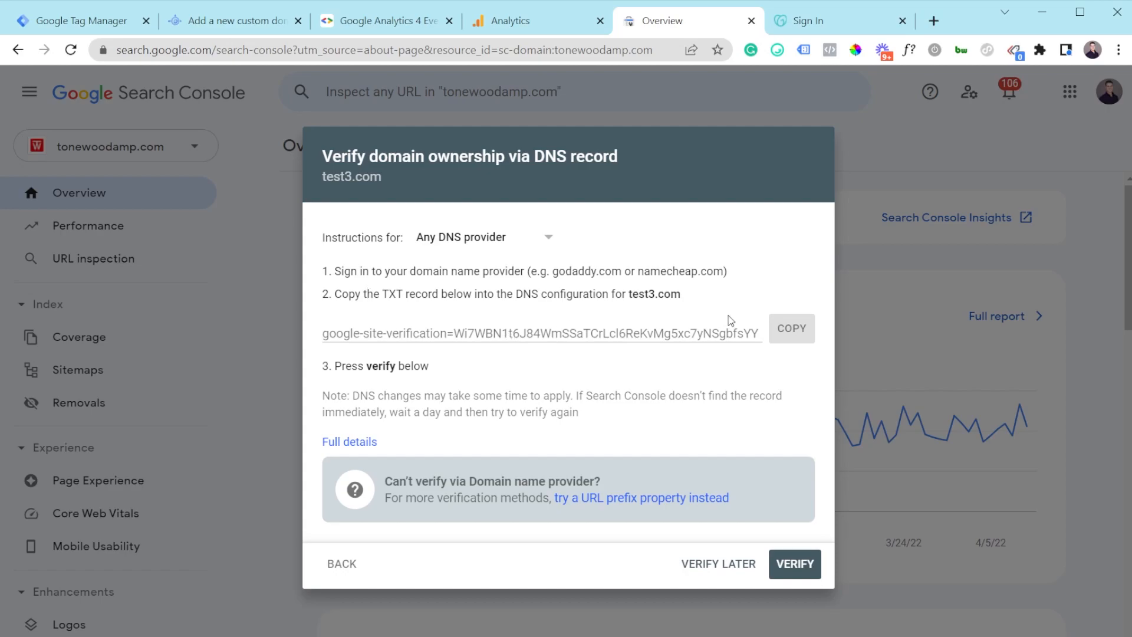
{"action": "left_click", "coordinate": [801, 337]}
Step: Back on the App Engine custom domain page, choose the domain to map
{"action": "left_click", "coordinate": [245, 20]}
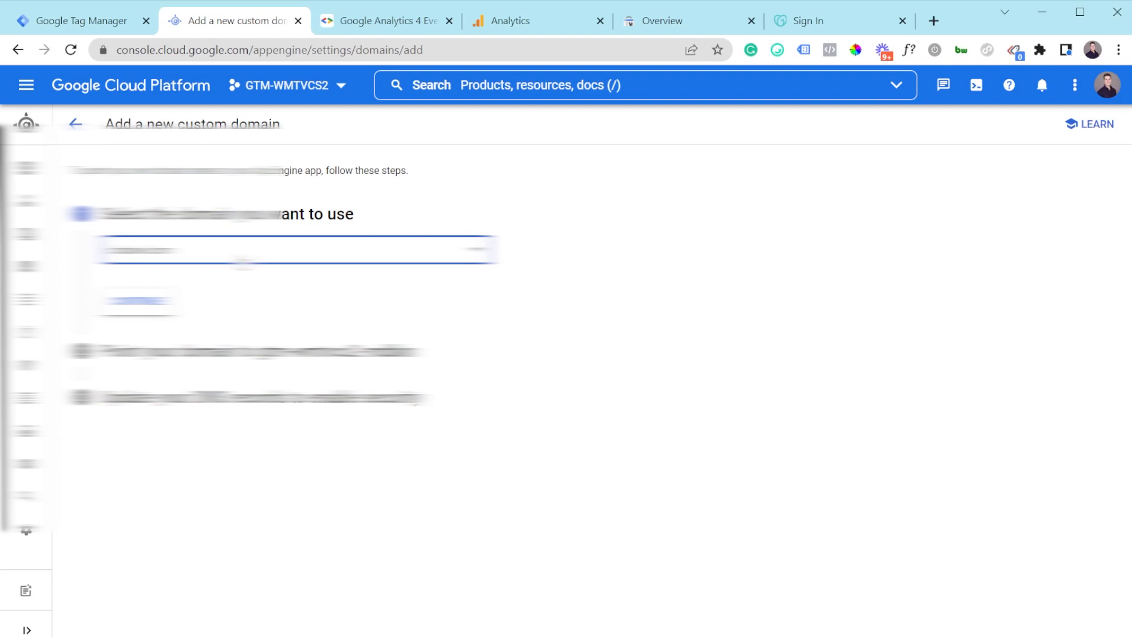
{"action": "left_click", "coordinate": [243, 264]}
{"action": "left_click", "coordinate": [177, 419]}
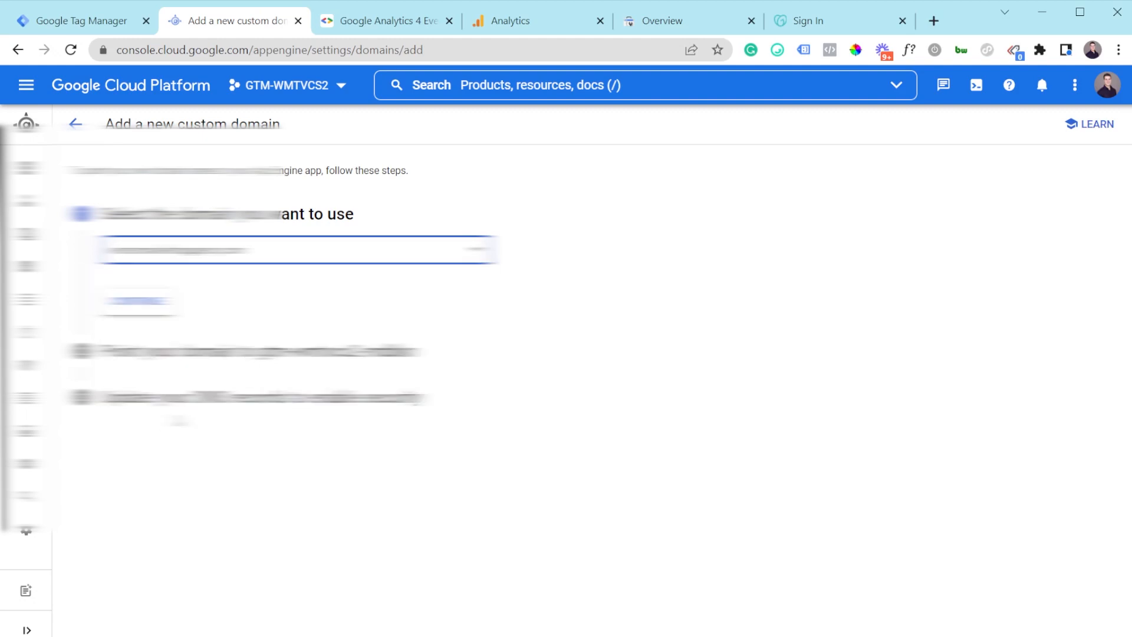
Step: Add test3.vertexmarketingagency.com as the subdomain mapping and save it
{"action": "left_click", "coordinate": [141, 304]}
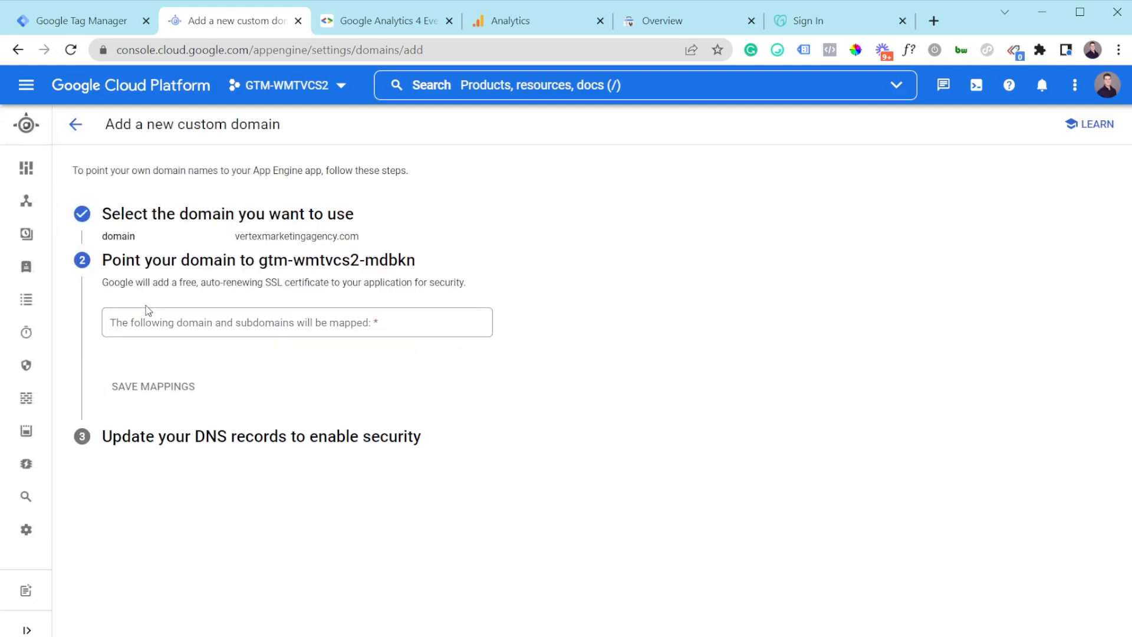
{"action": "left_click", "coordinate": [159, 324]}
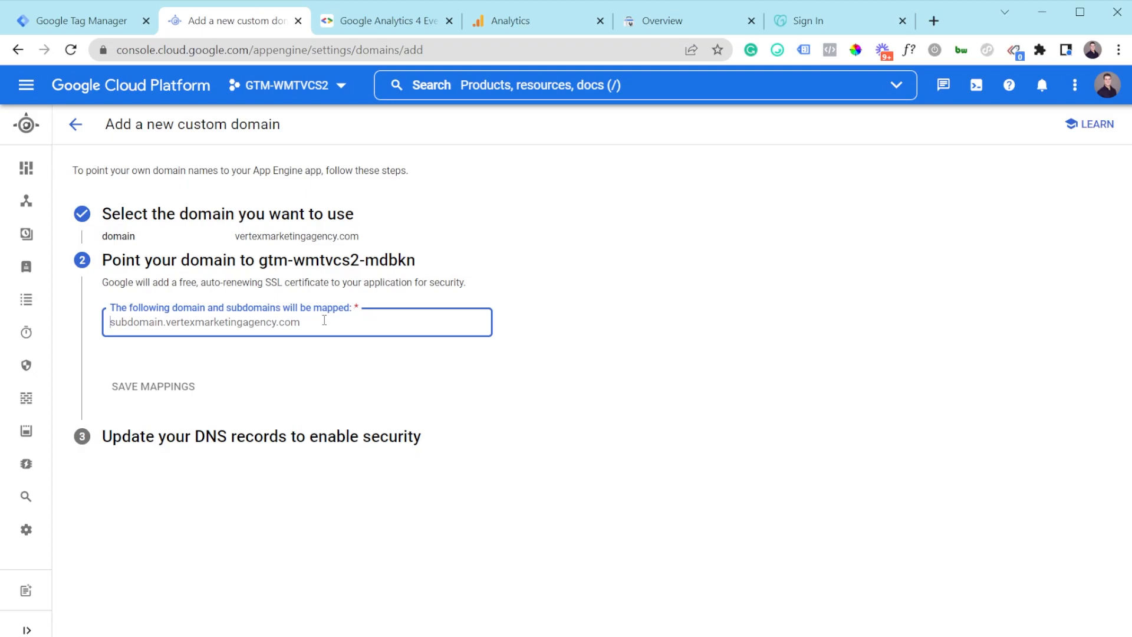
{"action": "type", "text": "te"}
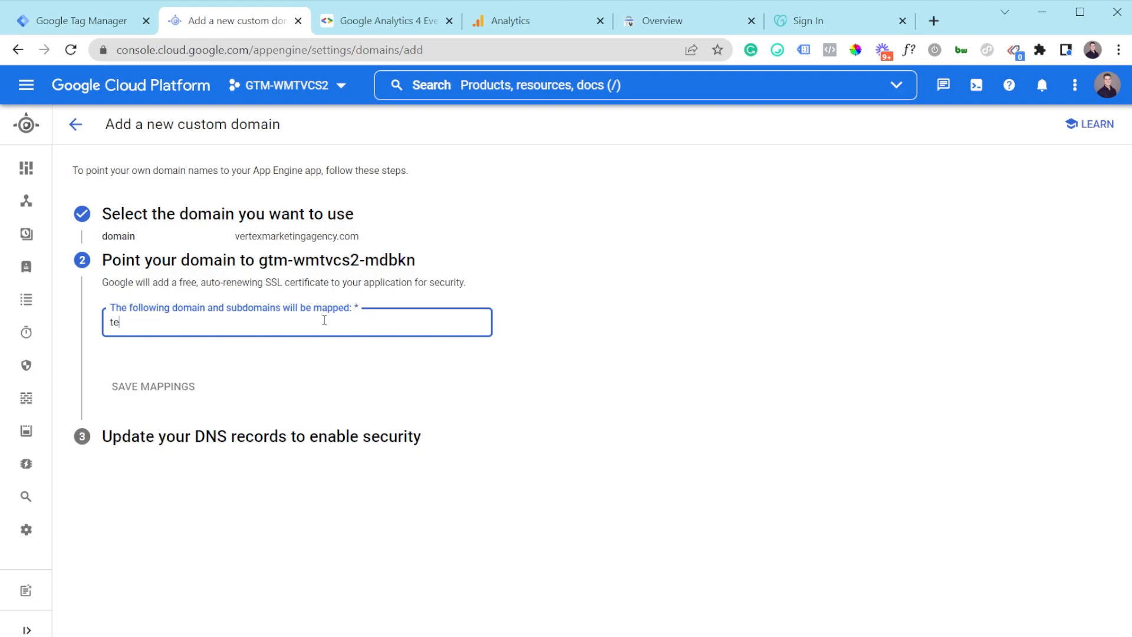
{"action": "type", "text": "st3.vertexmarketingagency"}
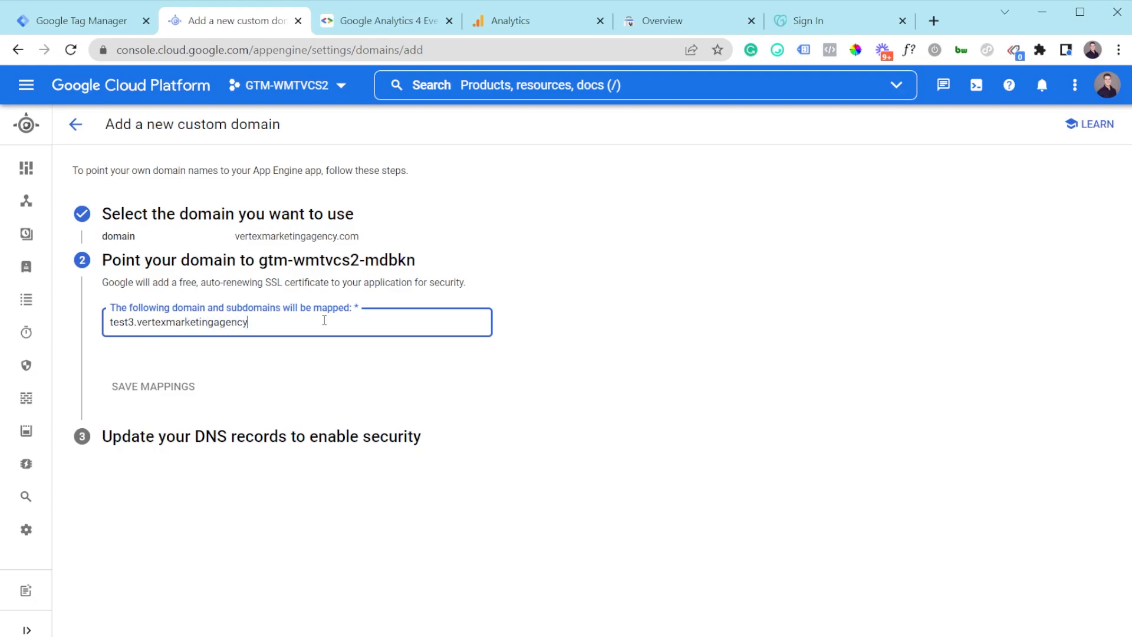
{"action": "type", "text": ".com"}
{"action": "left_click", "coordinate": [283, 385]}
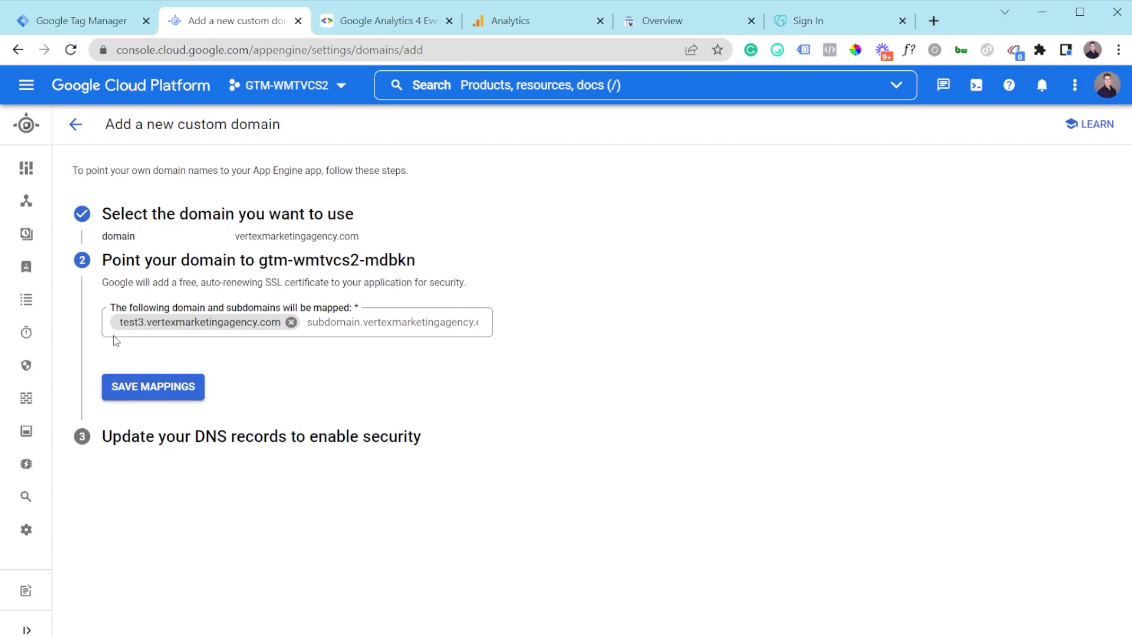
{"action": "left_click", "coordinate": [163, 395]}
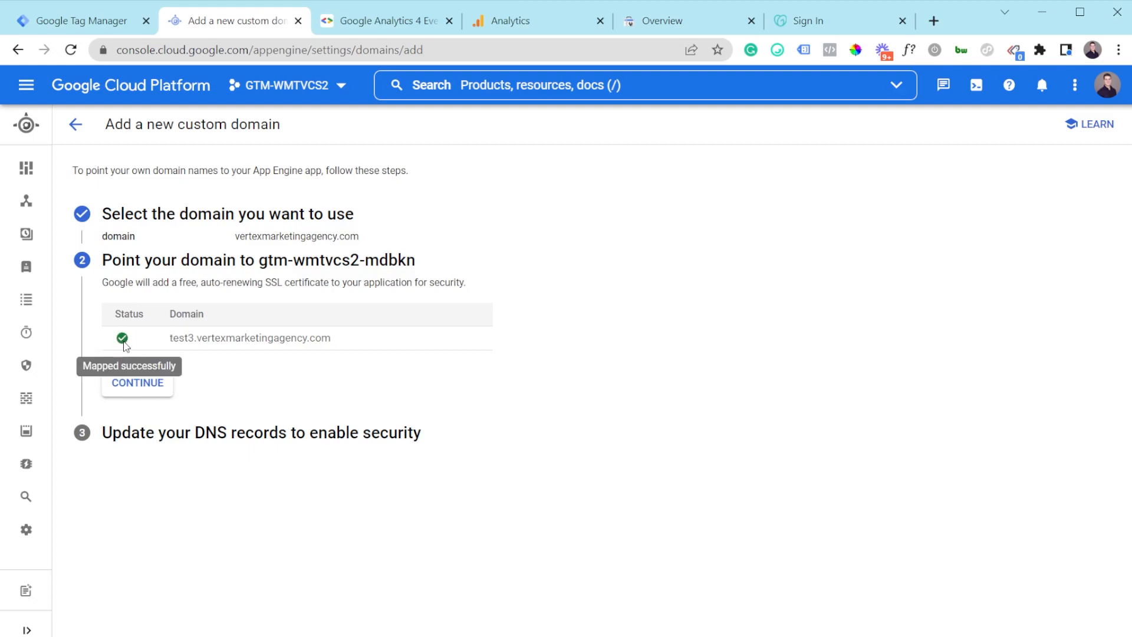
Step: Review the required A, AAAA and CNAME ghs.googlehosted.com DNS records
{"action": "left_click", "coordinate": [133, 392]}
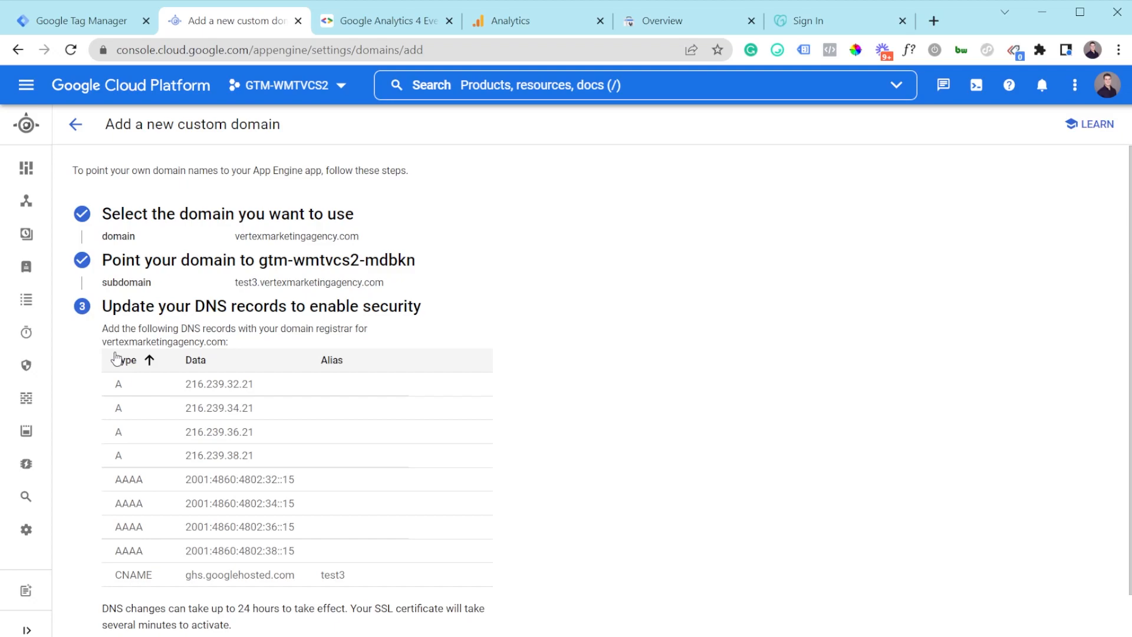
{"action": "left_click_drag", "start_coordinate": [113, 381], "coordinate": [171, 456]}
{"action": "left_click", "coordinate": [172, 457]}
{"action": "scroll", "coordinate": [175, 460], "scroll_direction": "down", "scroll_amount": 1}
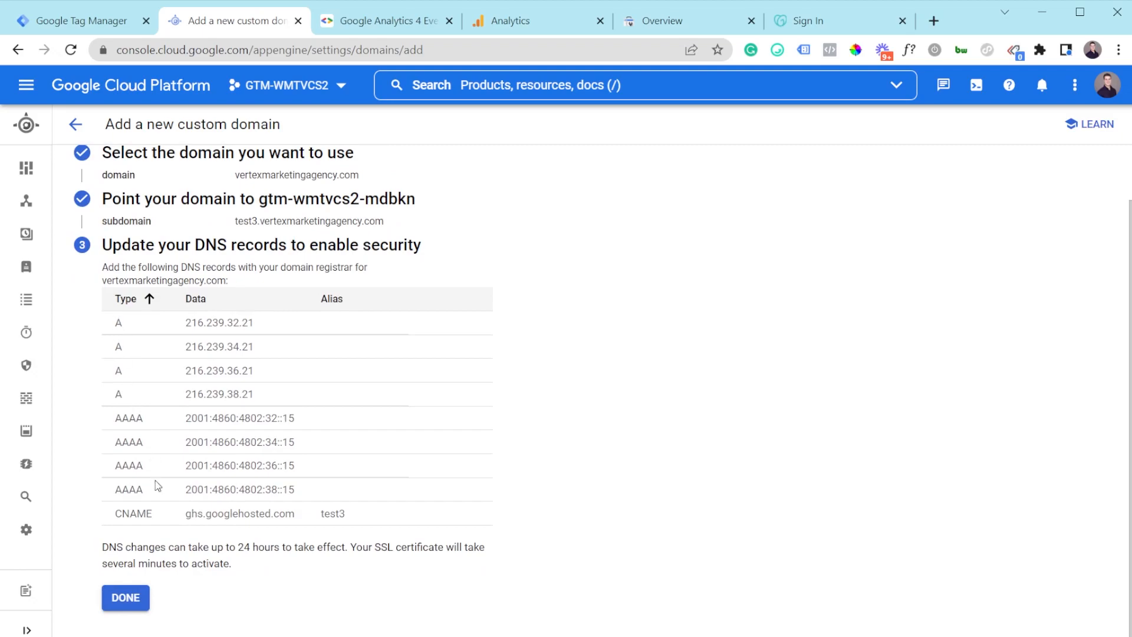
{"action": "left_click_drag", "start_coordinate": [155, 513], "coordinate": [108, 513]}
{"action": "left_click", "coordinate": [131, 512]}
{"action": "left_click_drag", "start_coordinate": [113, 519], "coordinate": [363, 525]}
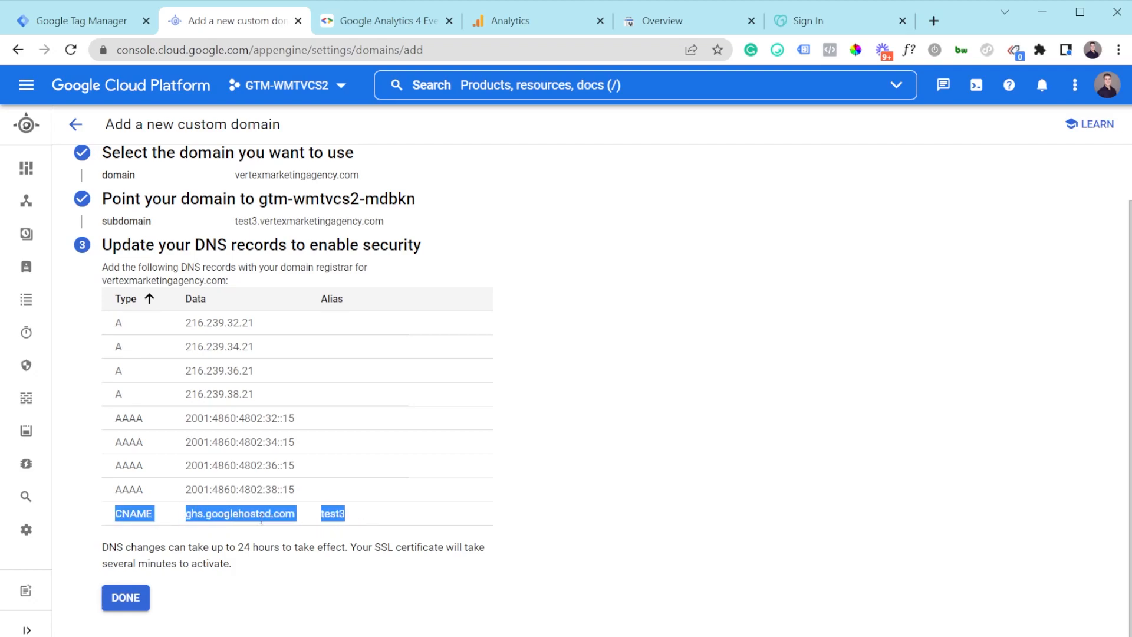
{"action": "left_click_drag", "start_coordinate": [327, 492], "coordinate": [115, 326]}
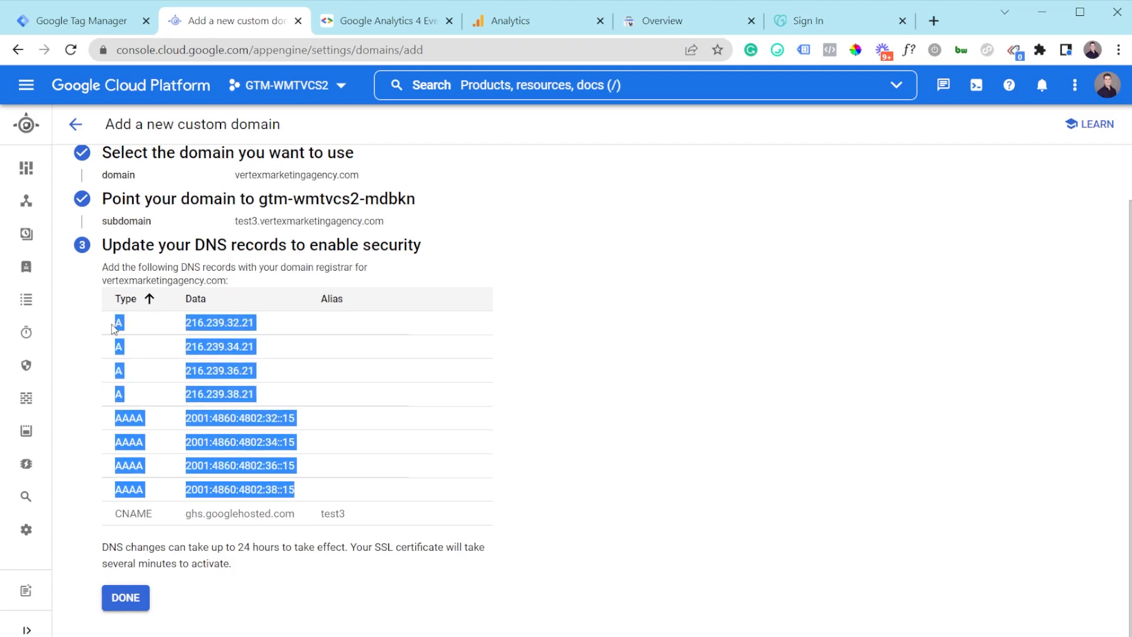
{"action": "left_click", "coordinate": [141, 516]}
{"action": "left_click_drag", "start_coordinate": [130, 513], "coordinate": [316, 517]}
{"action": "left_click", "coordinate": [378, 523]}
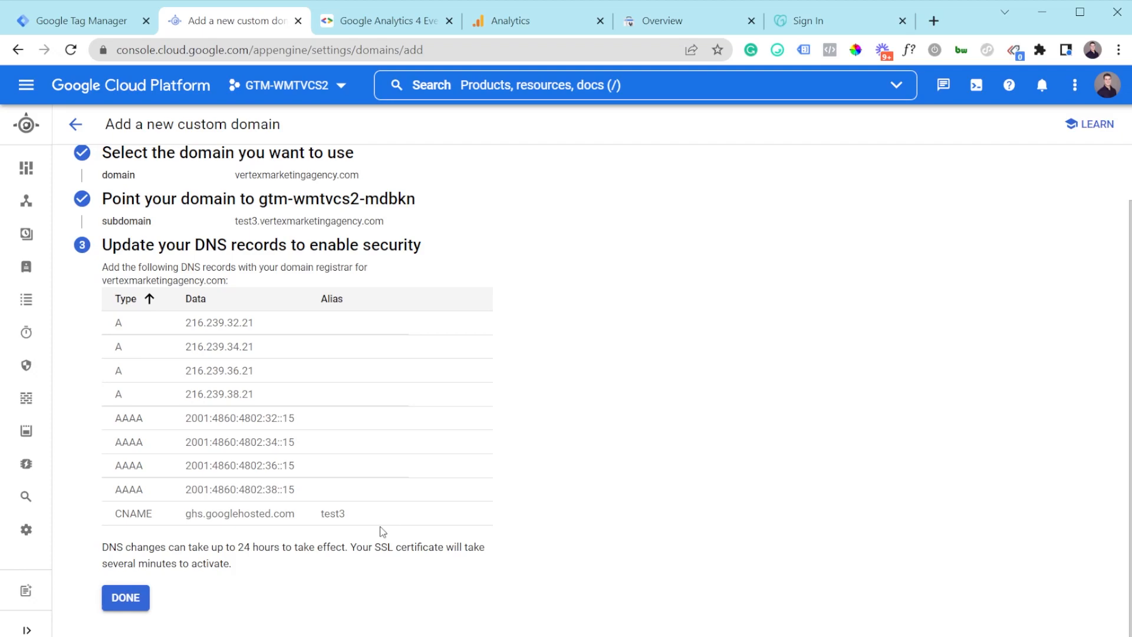
Step: Copy the A and AAAA records and finish adding the custom domain
{"action": "left_click_drag", "start_coordinate": [387, 529], "coordinate": [114, 321]}
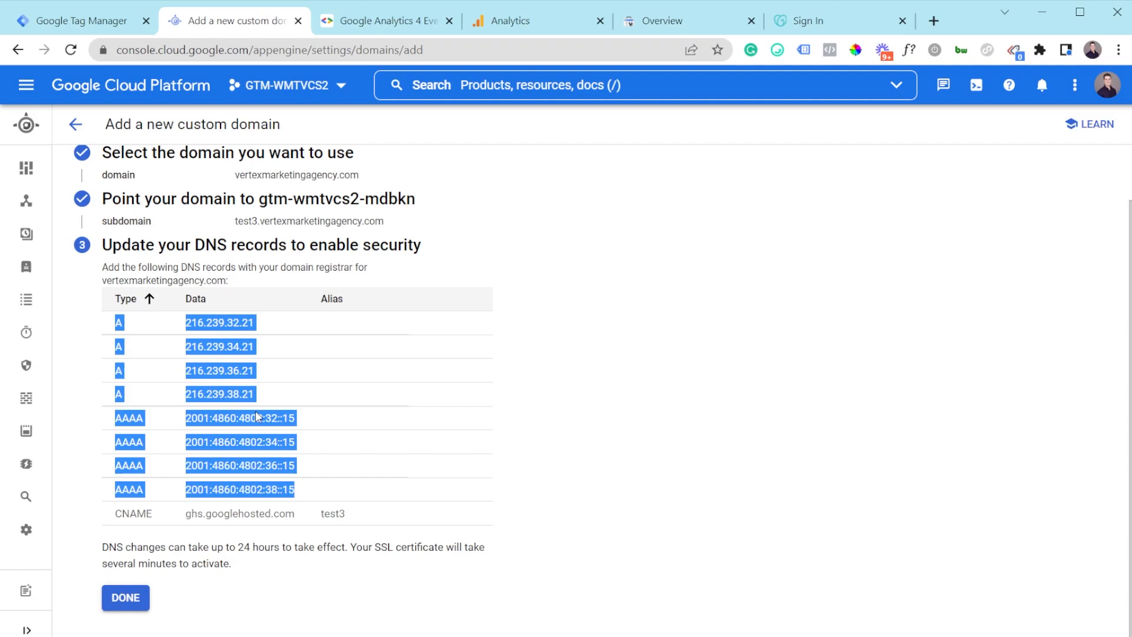
{"action": "left_click", "coordinate": [219, 494]}
{"action": "left_click", "coordinate": [125, 607]}
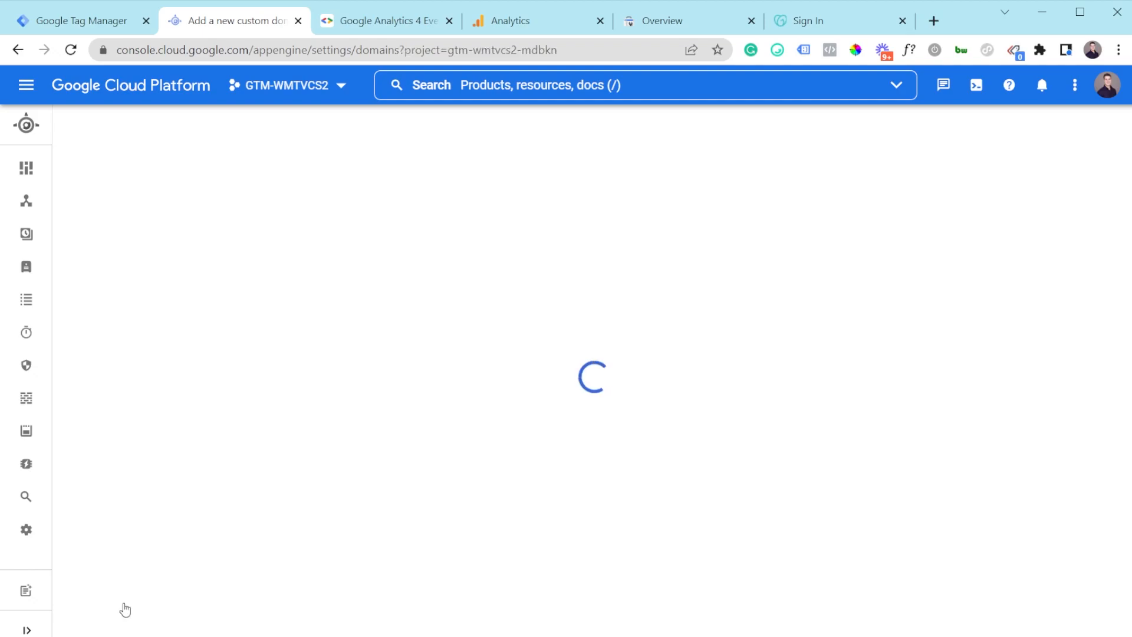
Step: Copy the custom domain test3.vertexmarketingagency.com from Cloud Platform and return to the Tag Manager overview
{"action": "mouse_move", "coordinate": [492, 354]}
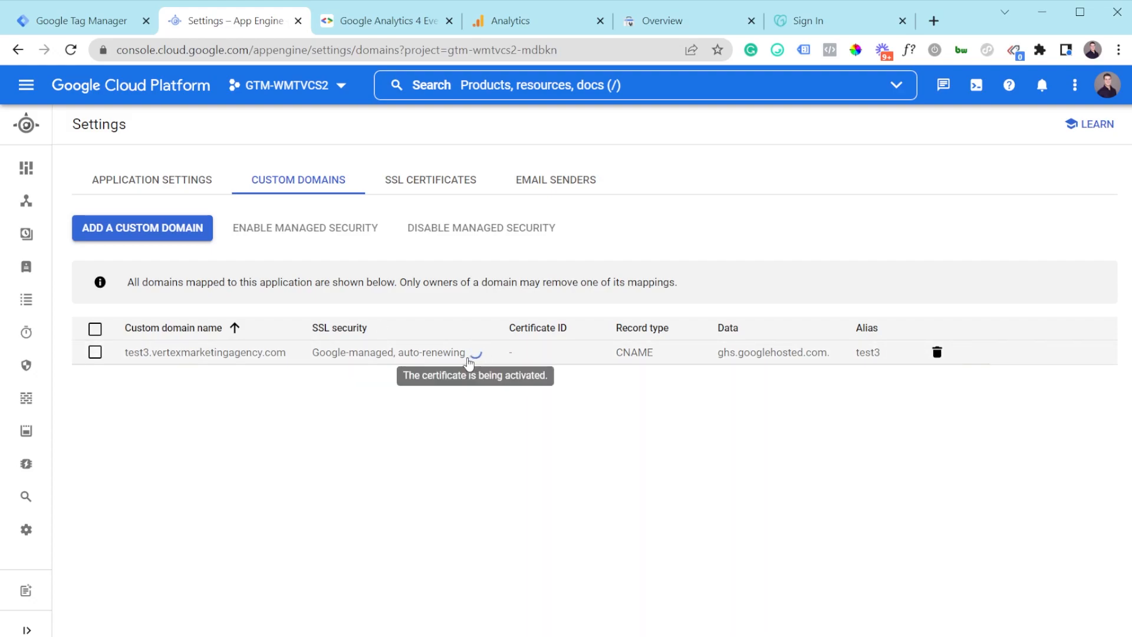
{"action": "left_click_drag", "start_coordinate": [293, 358], "coordinate": [118, 369]}
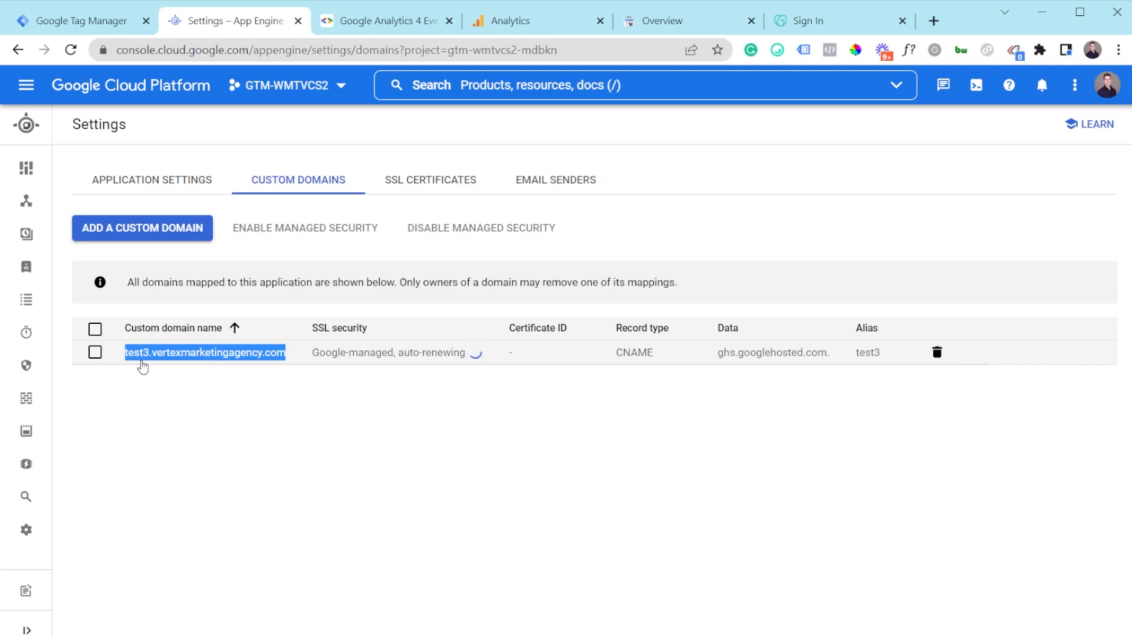
{"action": "key", "text": "ctrl+c"}
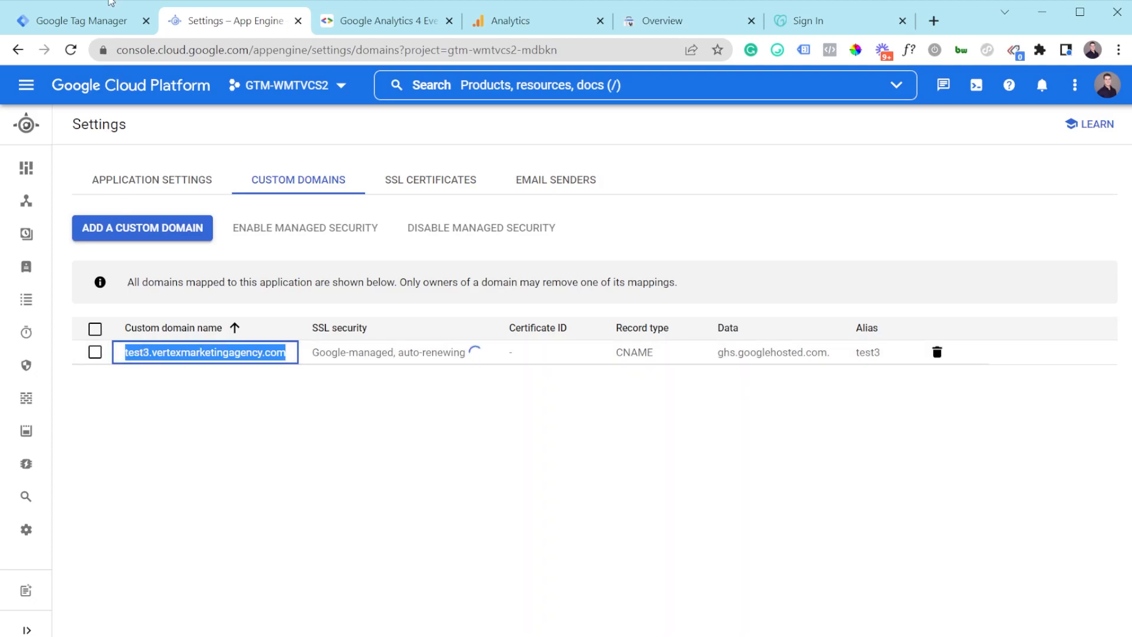
{"action": "left_click", "coordinate": [99, 23]}
{"action": "left_click", "coordinate": [788, 193]}
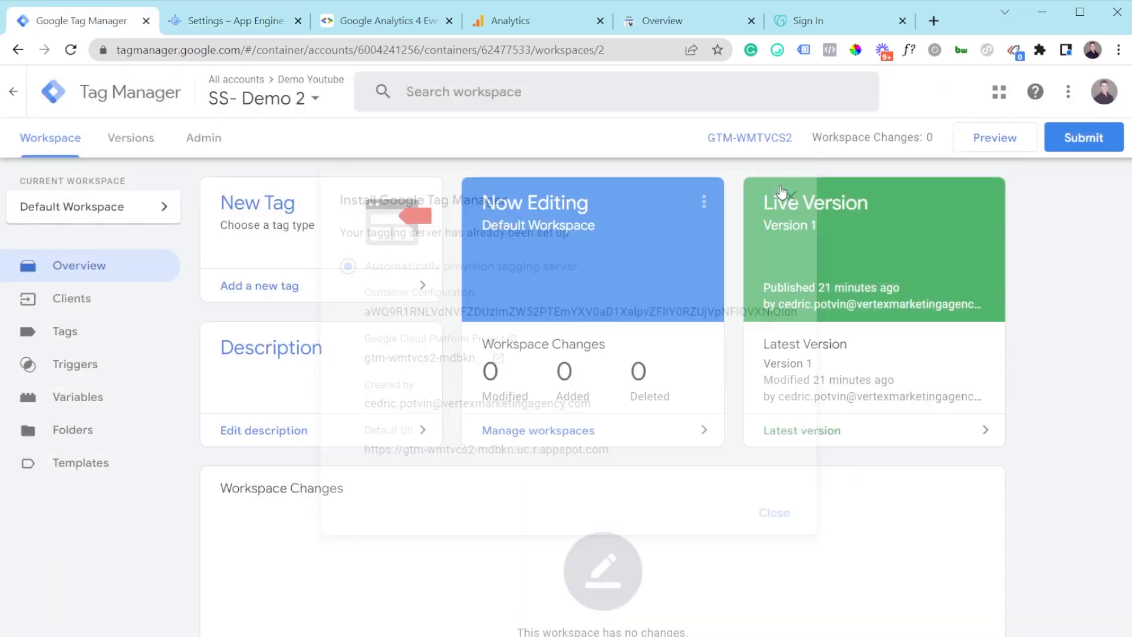
Step: Go to the SS- Demo 2 container settings in Admin
{"action": "left_click", "coordinate": [189, 144]}
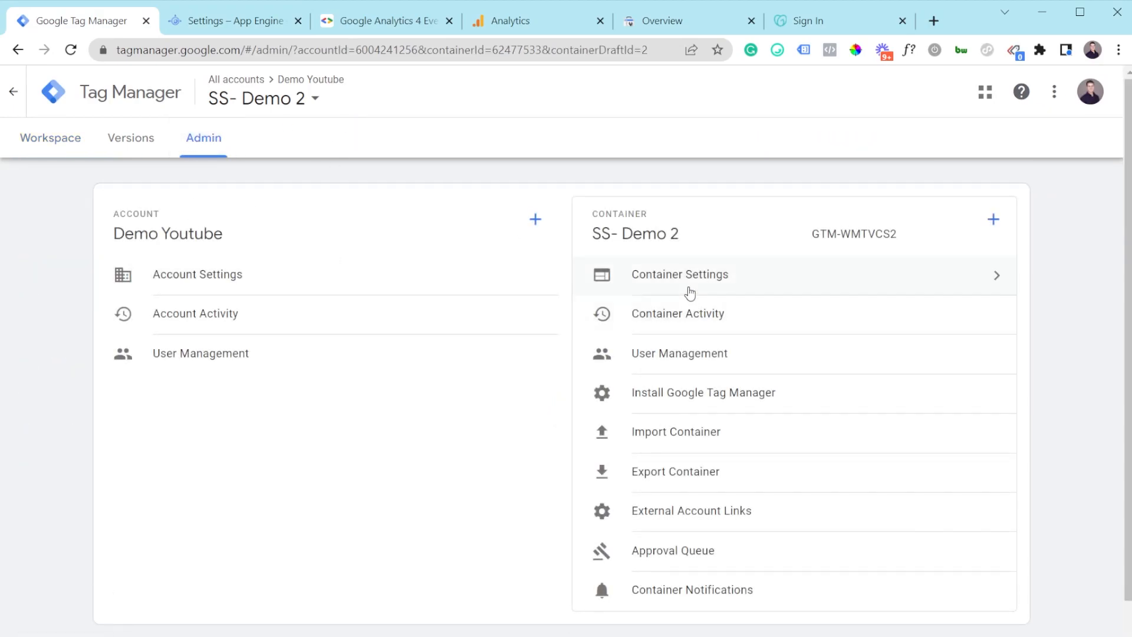
{"action": "left_click", "coordinate": [695, 283]}
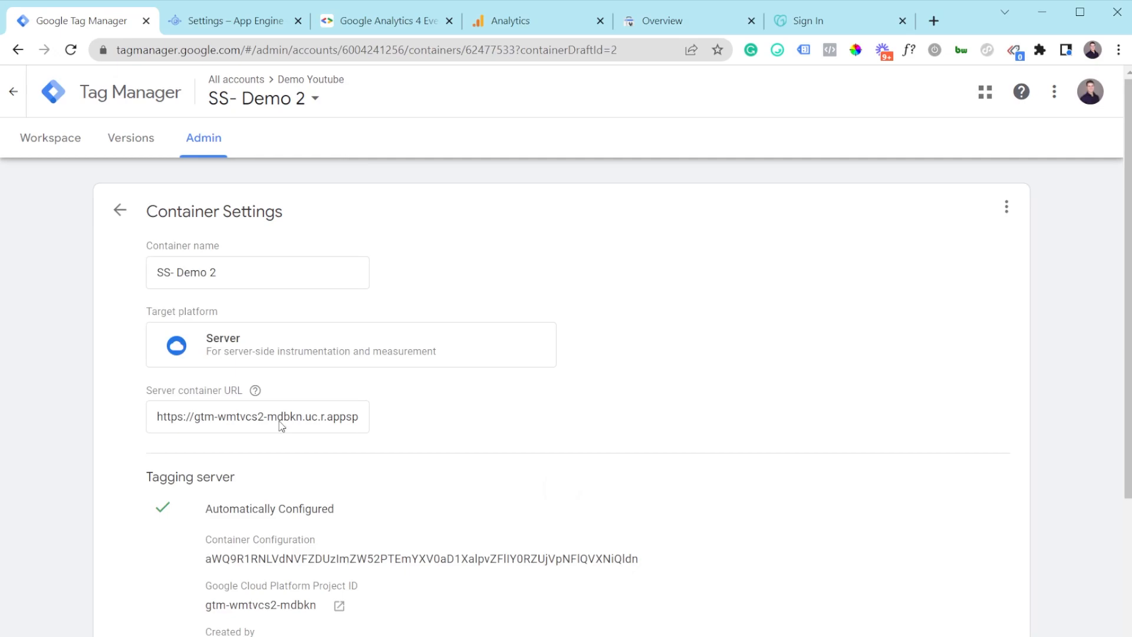
{"action": "left_click_drag", "start_coordinate": [144, 397], "coordinate": [264, 396]}
{"action": "left_click", "coordinate": [337, 395]}
{"action": "scroll", "coordinate": [333, 403], "scroll_direction": "down", "scroll_amount": 3}
Step: Replace the appspot hostname in the server container URL with the copied custom domain
{"action": "left_click_drag", "start_coordinate": [157, 254], "coordinate": [360, 254]}
{"action": "left_click", "coordinate": [351, 253]}
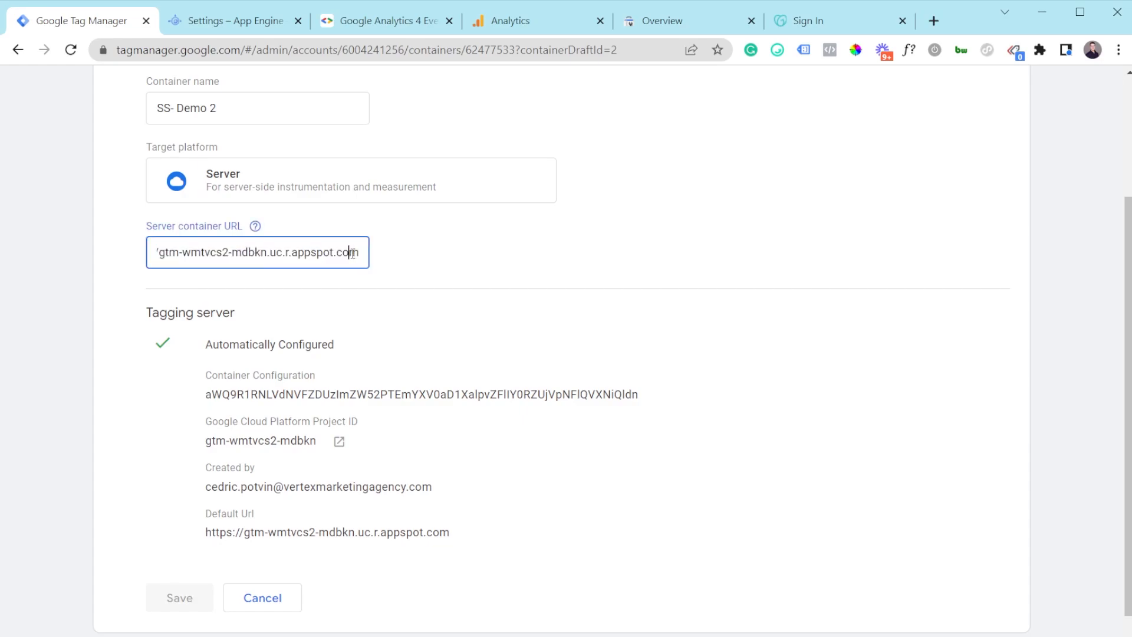
{"action": "triple_click", "coordinate": [352, 252]}
{"action": "left_click", "coordinate": [228, 252]}
{"action": "left_click_drag", "start_coordinate": [361, 253], "coordinate": [194, 253]}
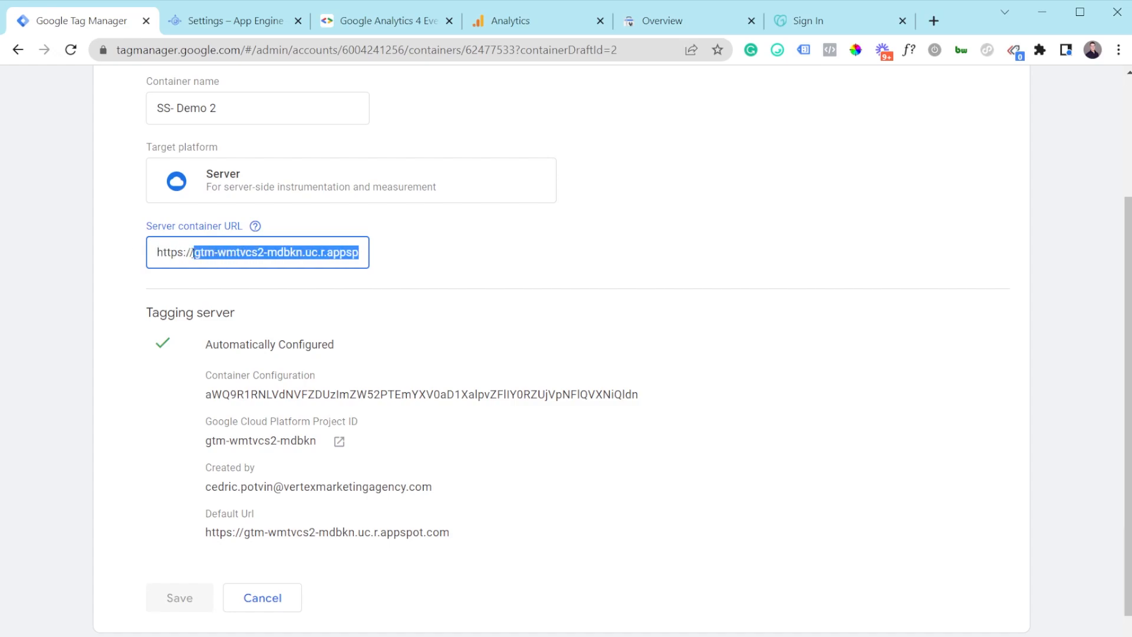
{"action": "key", "text": "BackSpace"}
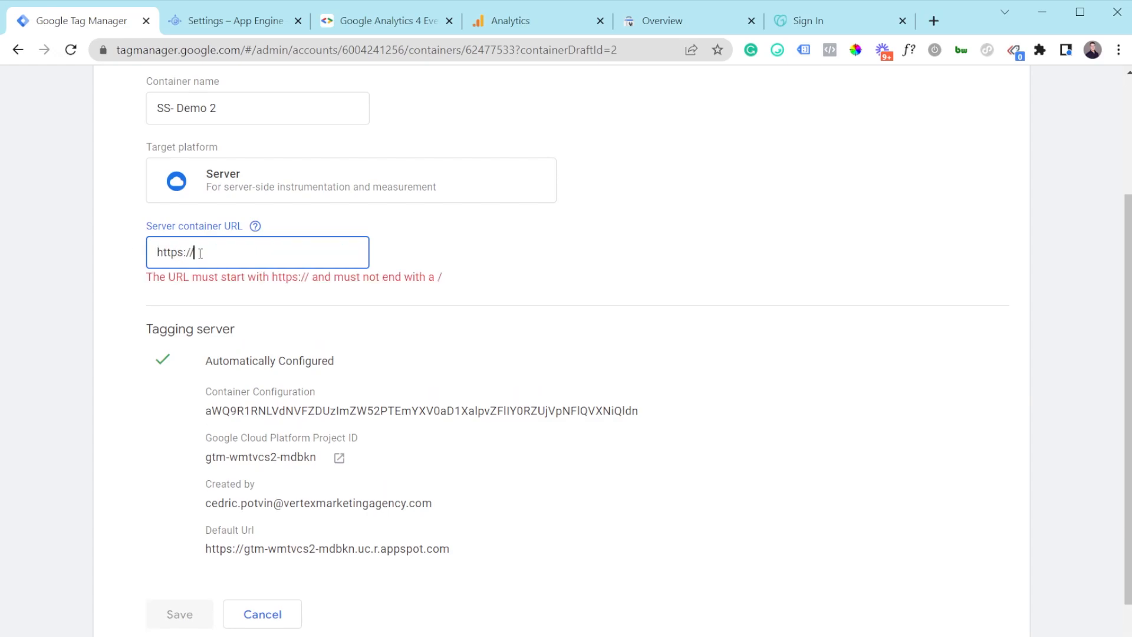
{"action": "key", "text": "ctrl+v"}
{"action": "left_click_drag", "start_coordinate": [185, 252], "coordinate": [158, 246]}
{"action": "left_click", "coordinate": [211, 247]}
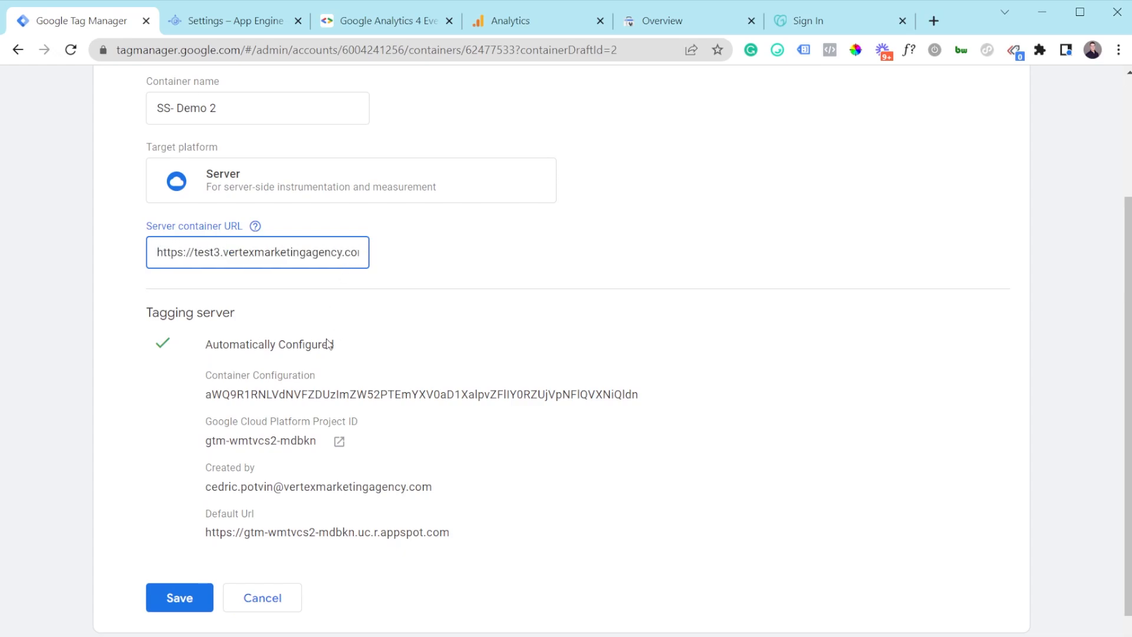
Step: Check the server container URL's help text, then clear the URL field entirely
{"action": "scroll", "coordinate": [328, 344], "scroll_direction": "down", "scroll_amount": 1}
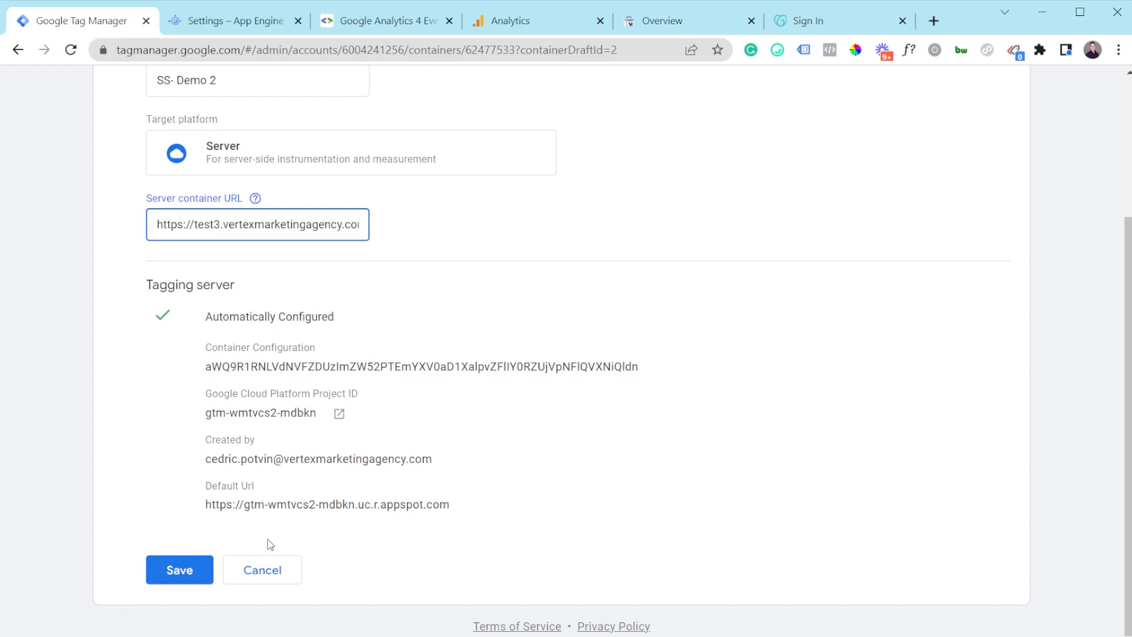
{"action": "left_click_drag", "start_coordinate": [457, 507], "coordinate": [202, 514]}
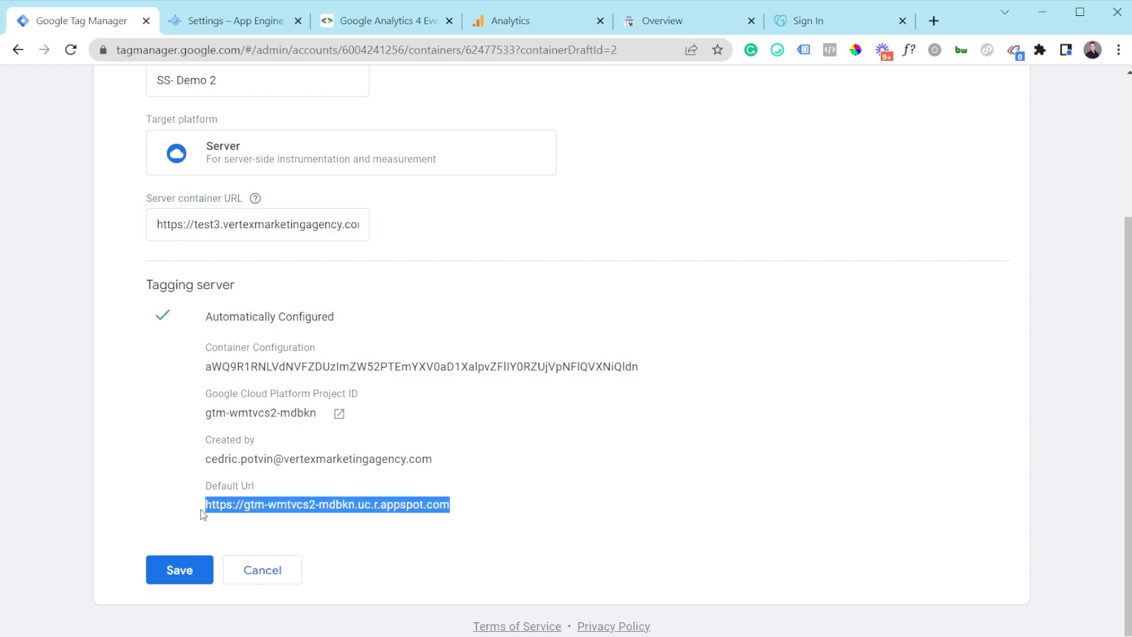
{"action": "left_click", "coordinate": [197, 234]}
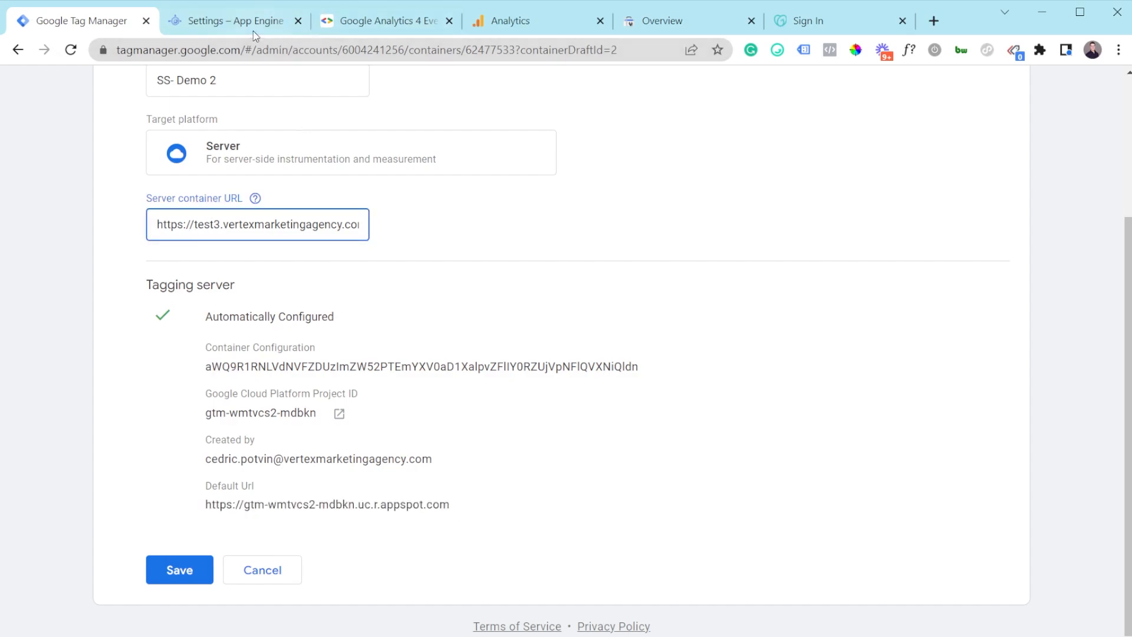
{"action": "left_click", "coordinate": [255, 198]}
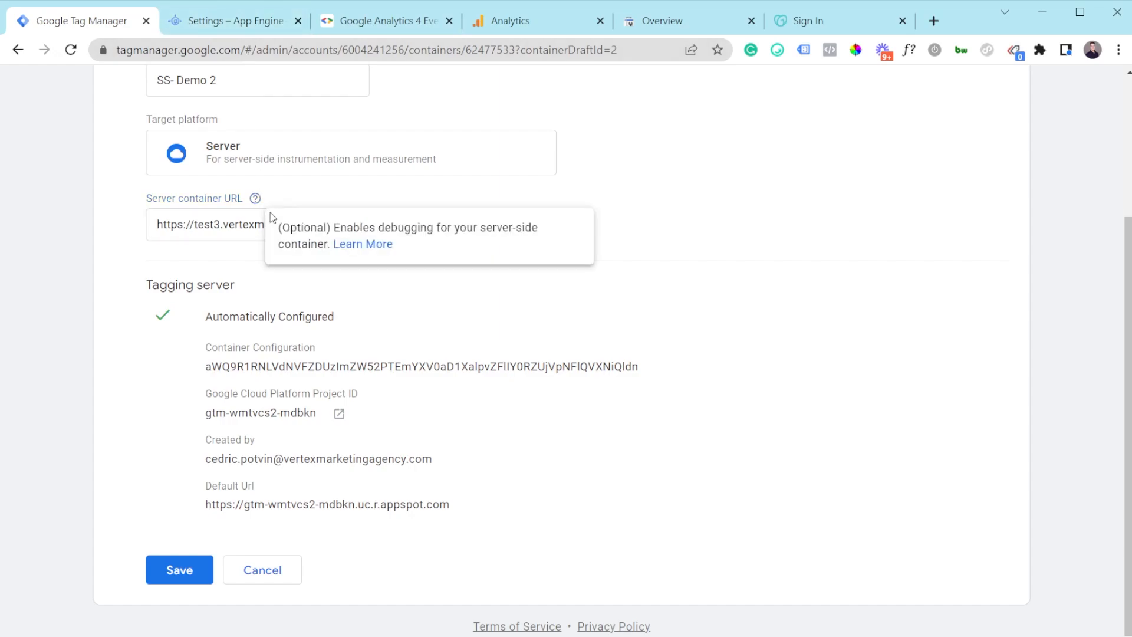
{"action": "left_click", "coordinate": [262, 251]}
{"action": "left_click", "coordinate": [255, 226]}
{"action": "key", "text": "ctrl+a"}
{"action": "key", "text": "BackSpace"}
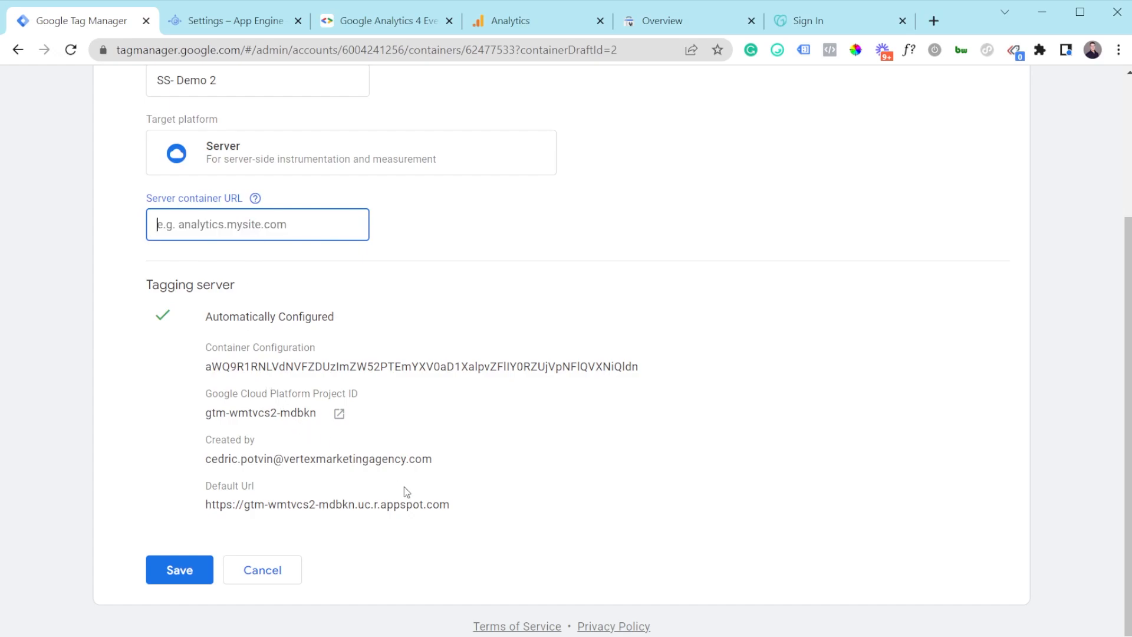
Step: Copy the tagging server's Default URL and save the container settings
{"action": "left_click_drag", "start_coordinate": [456, 511], "coordinate": [210, 508]}
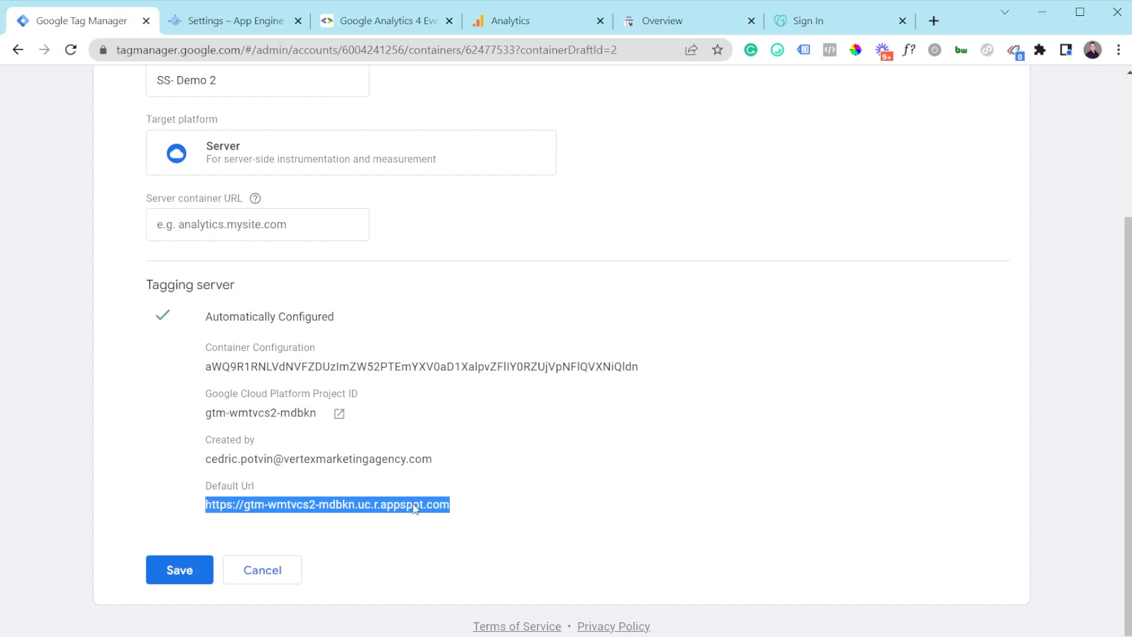
{"action": "left_click", "coordinate": [487, 508]}
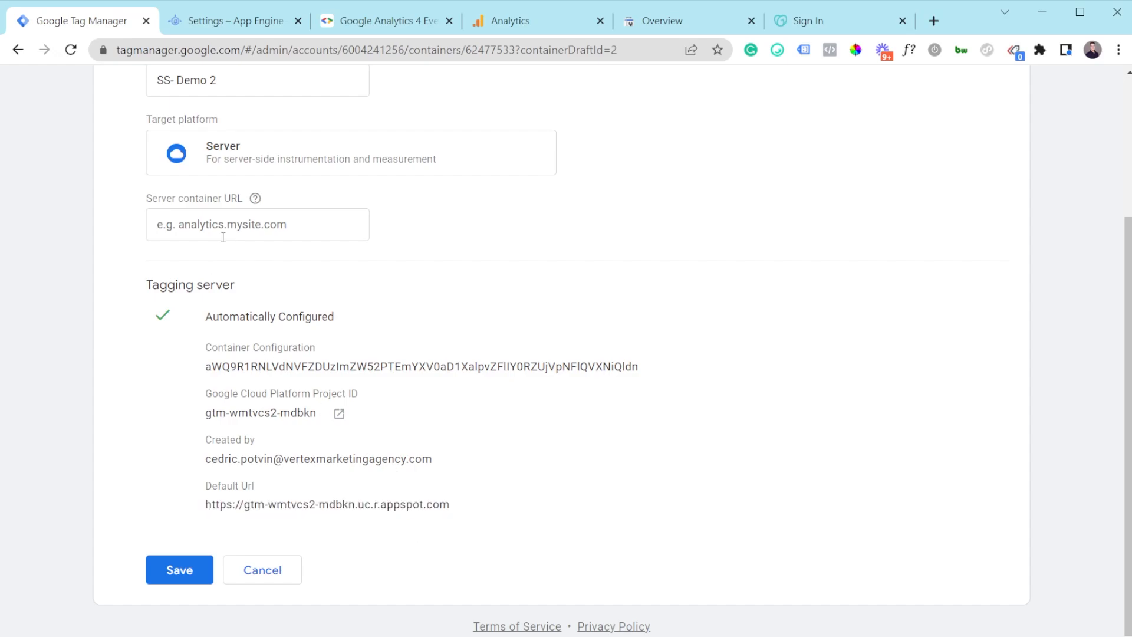
{"action": "left_click_drag", "start_coordinate": [469, 509], "coordinate": [207, 511]}
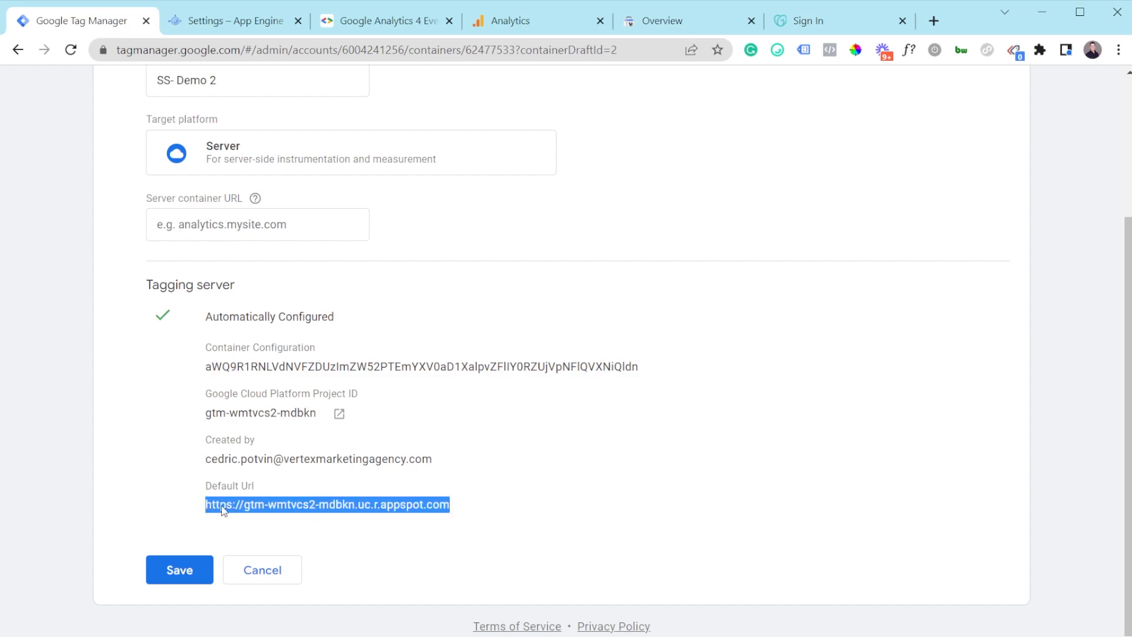
{"action": "left_click", "coordinate": [178, 575]}
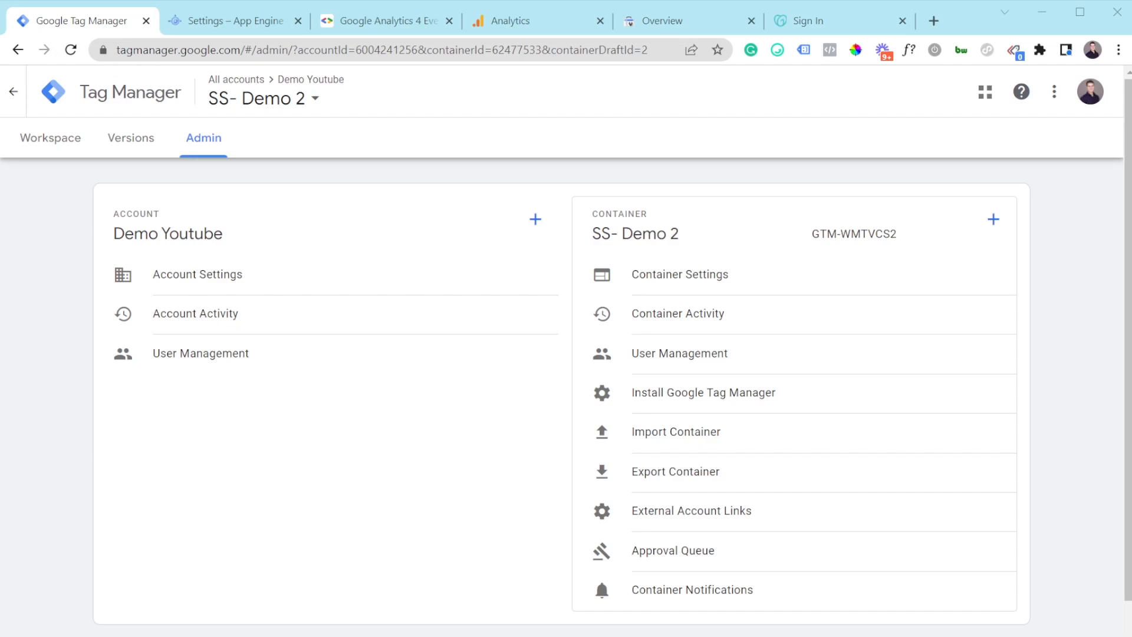
Step: Delete the Universal Analytics client from the server container's Clients list
{"action": "left_click", "coordinate": [44, 142]}
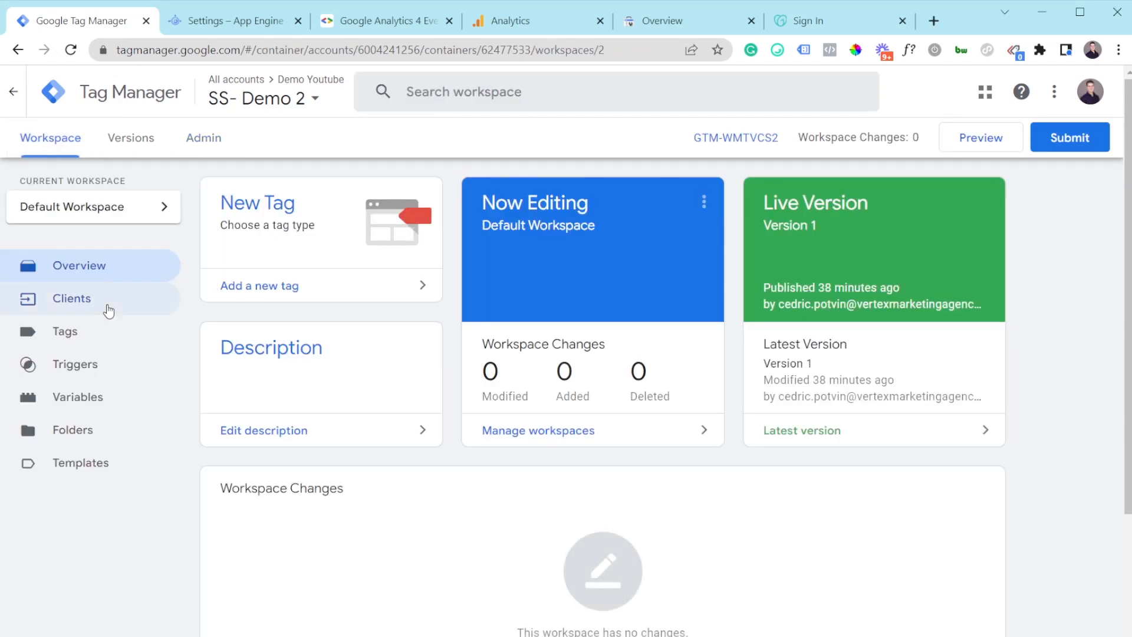
{"action": "left_click", "coordinate": [108, 311]}
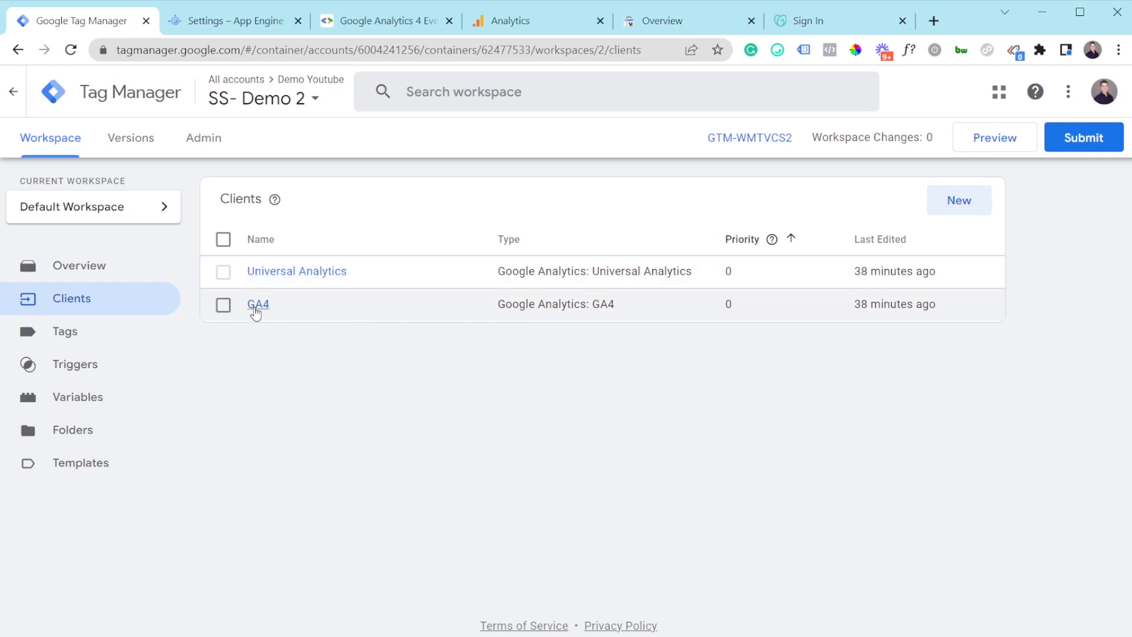
{"action": "left_click", "coordinate": [223, 274]}
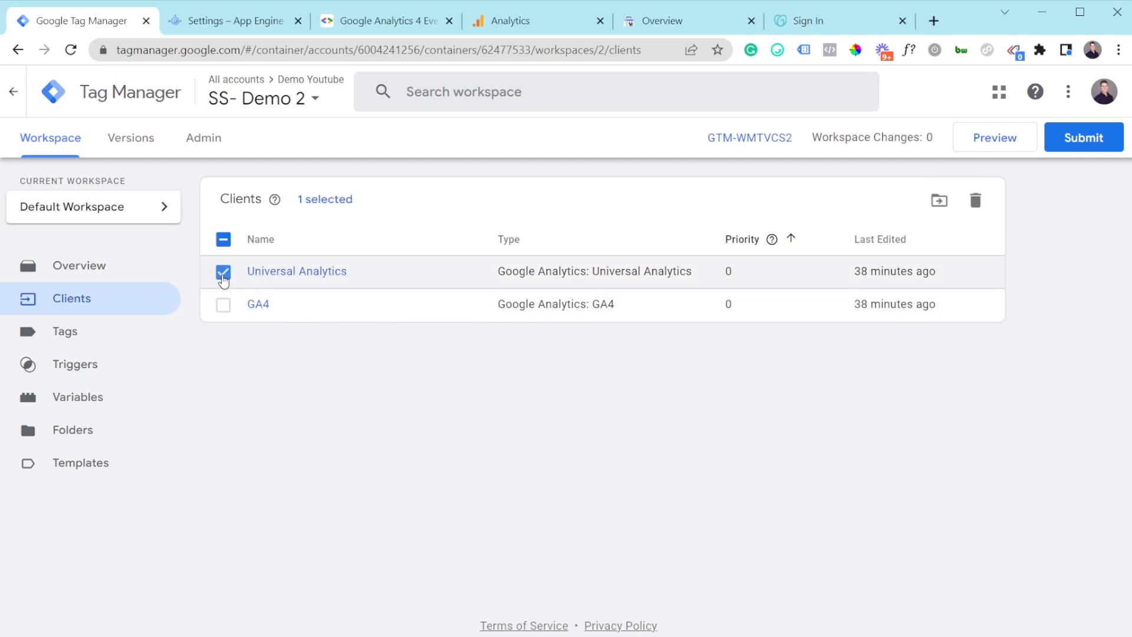
{"action": "left_click", "coordinate": [976, 200]}
{"action": "left_click", "coordinate": [691, 275]}
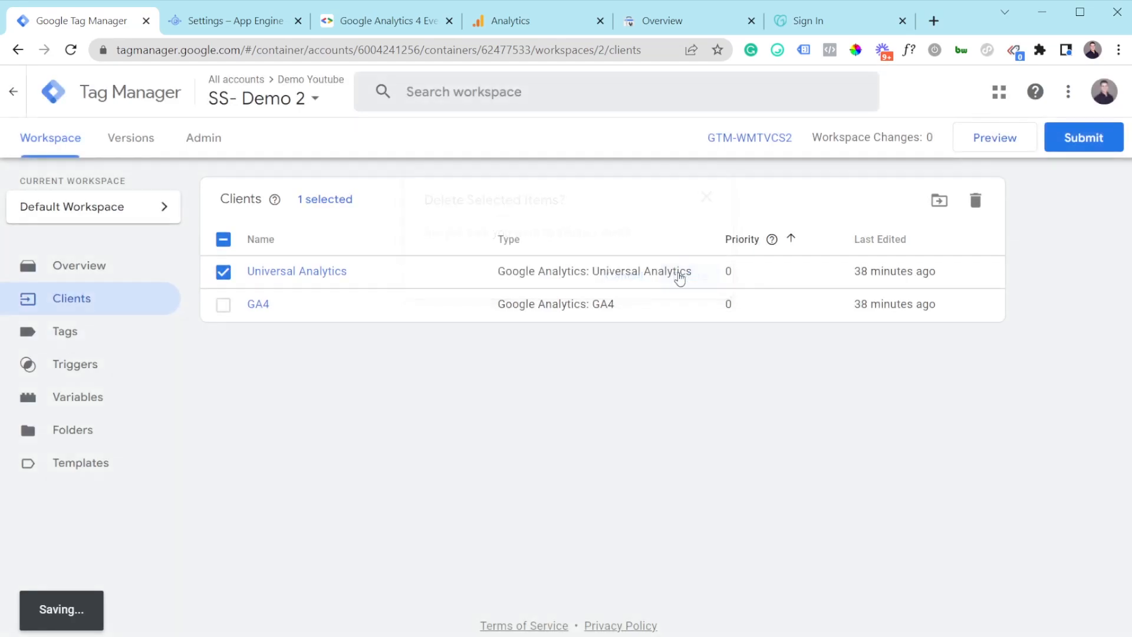
Step: In the GA4 client, enable default gtag.js paths for specific IDs and add a measurement ID row
{"action": "left_click", "coordinate": [264, 275]}
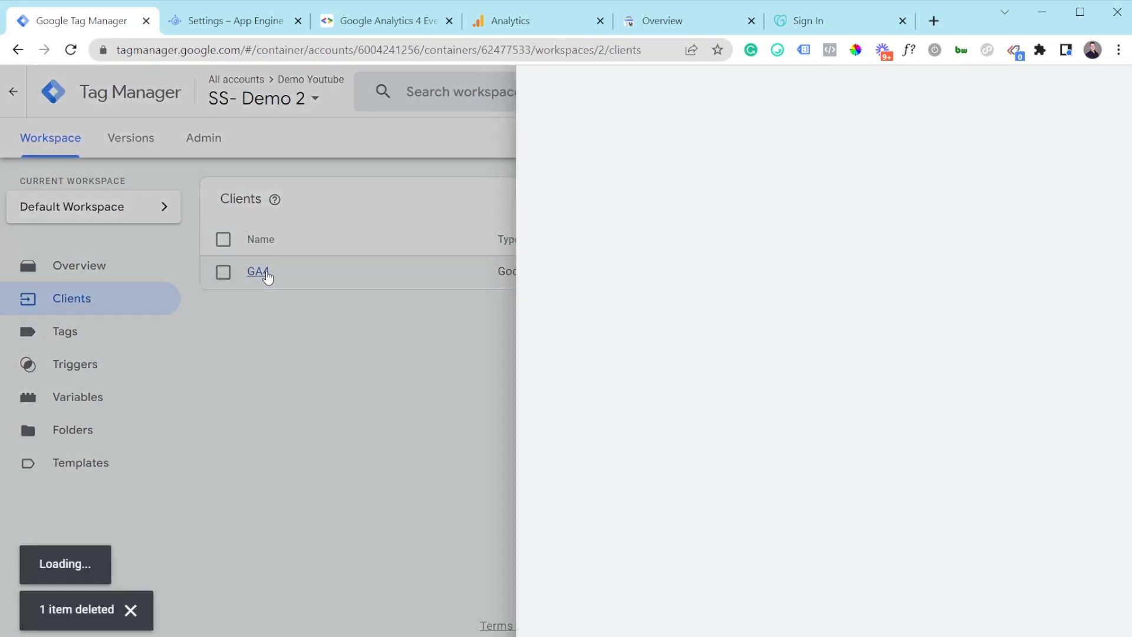
{"action": "left_click", "coordinate": [472, 295]}
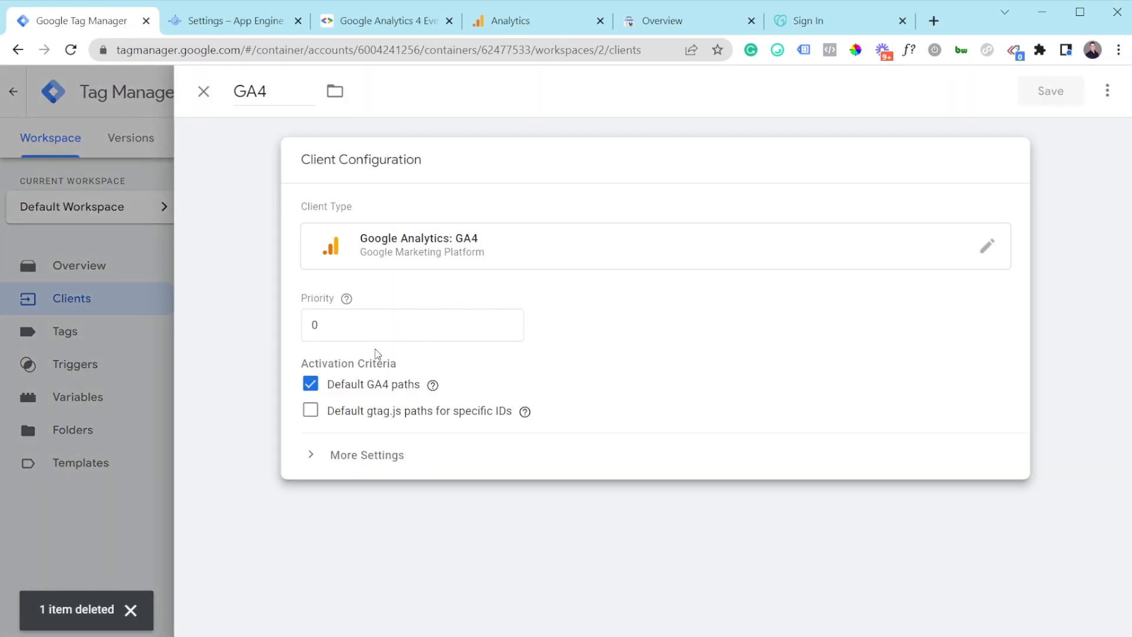
{"action": "left_click", "coordinate": [310, 417]}
{"action": "left_click_drag", "start_coordinate": [389, 420], "coordinate": [448, 413]}
{"action": "left_click", "coordinate": [414, 415]}
{"action": "left_click", "coordinate": [476, 413]}
{"action": "left_click", "coordinate": [413, 466]}
{"action": "left_click", "coordinate": [406, 464]}
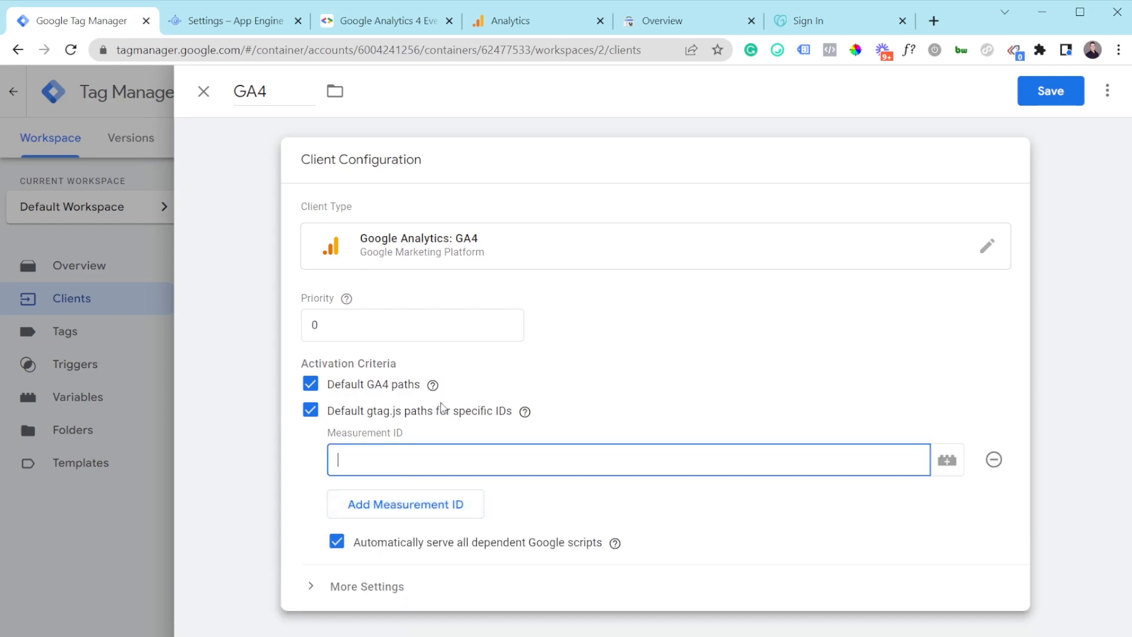
Step: Fill in measurement ID G-2L9T9L28J3 from the Analytics web stream and save the GA4 client
{"action": "left_click", "coordinate": [523, 21]}
{"action": "left_click", "coordinate": [860, 196]}
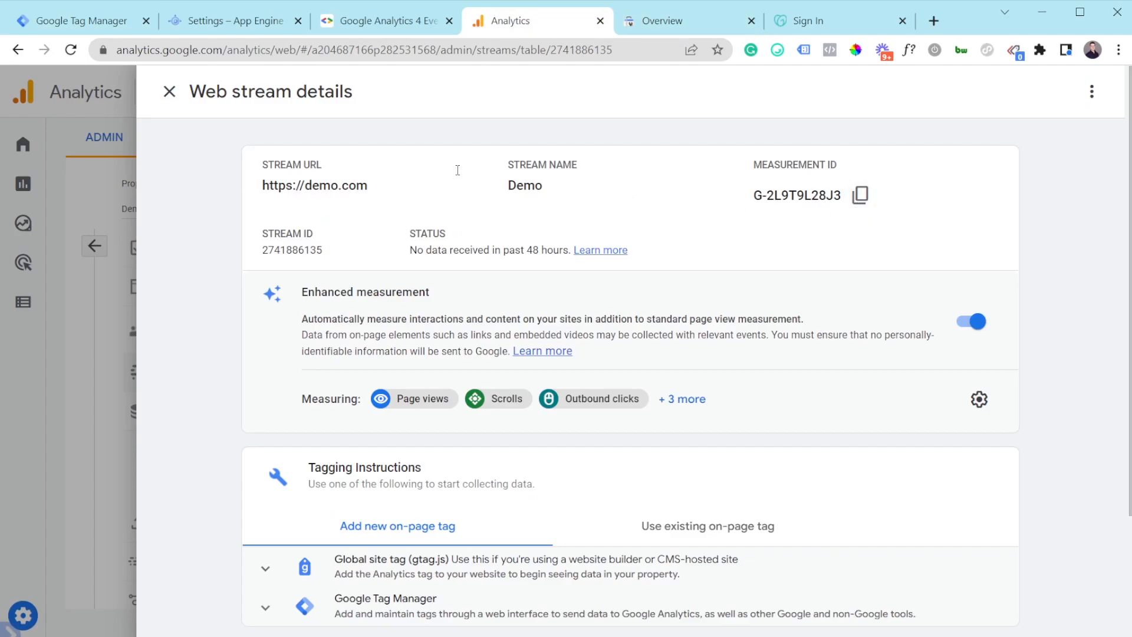
{"action": "left_click", "coordinate": [107, 25]}
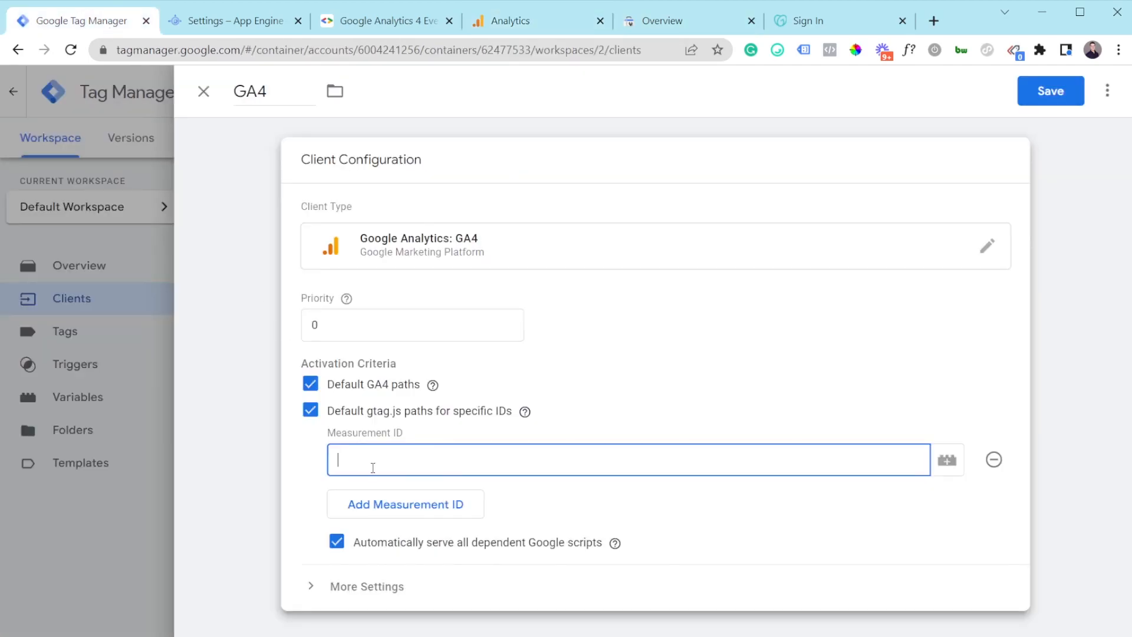
{"action": "key", "text": "ctrl+v"}
{"action": "left_click", "coordinate": [1052, 99]}
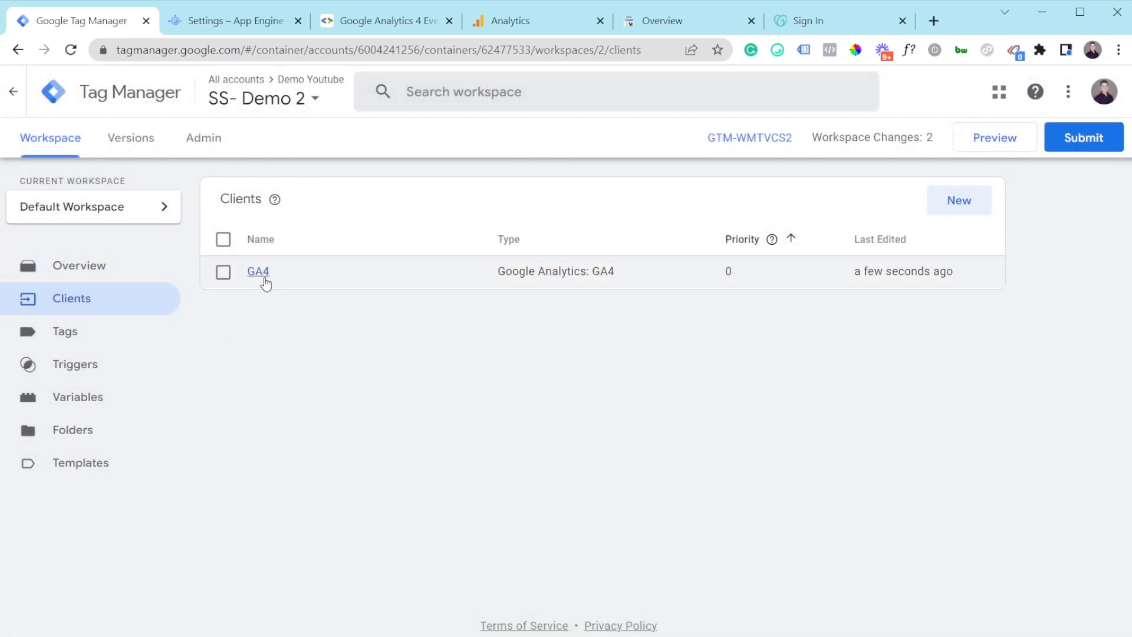
Step: Create a new Google Analytics: GA4 tag with measurement ID G-2L9T9L28J3
{"action": "left_click", "coordinate": [103, 341]}
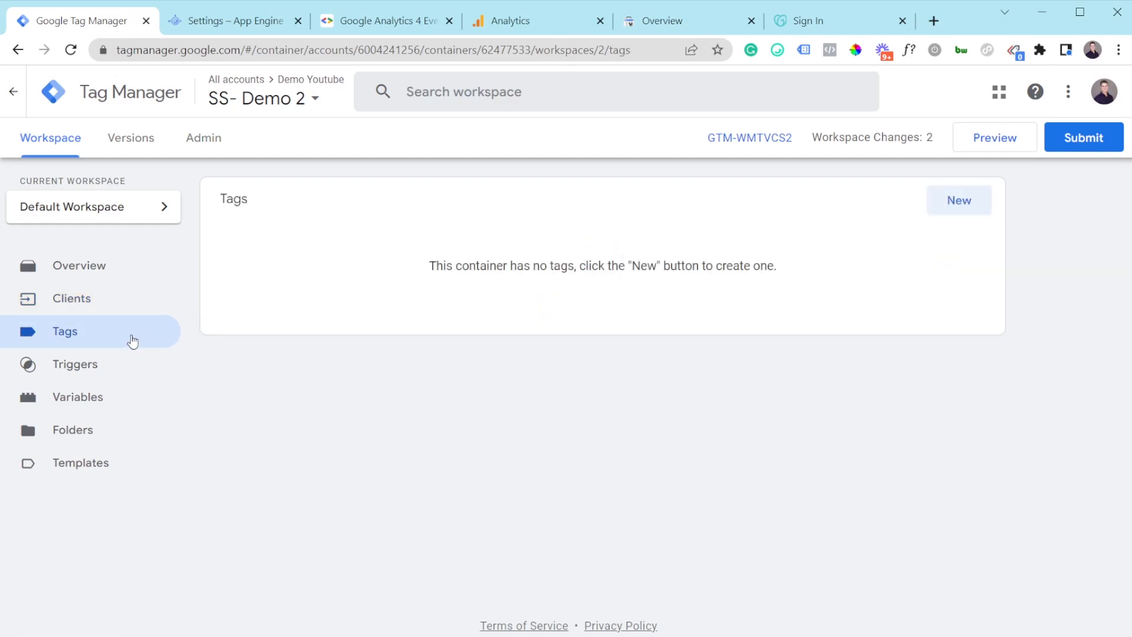
{"action": "left_click", "coordinate": [971, 203]}
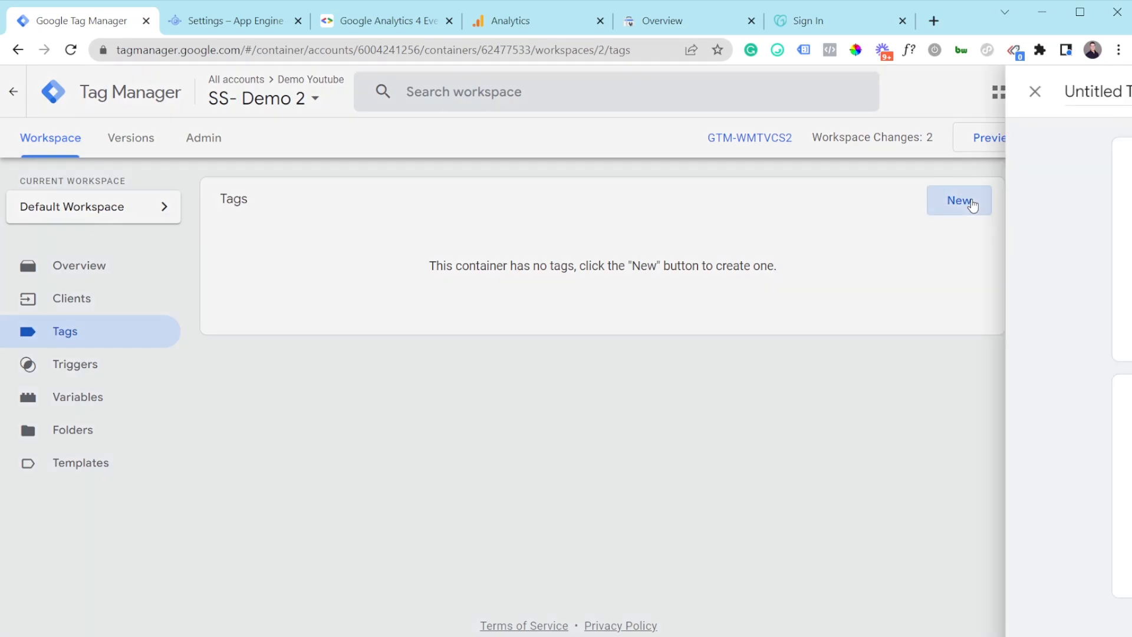
{"action": "left_click", "coordinate": [448, 208]}
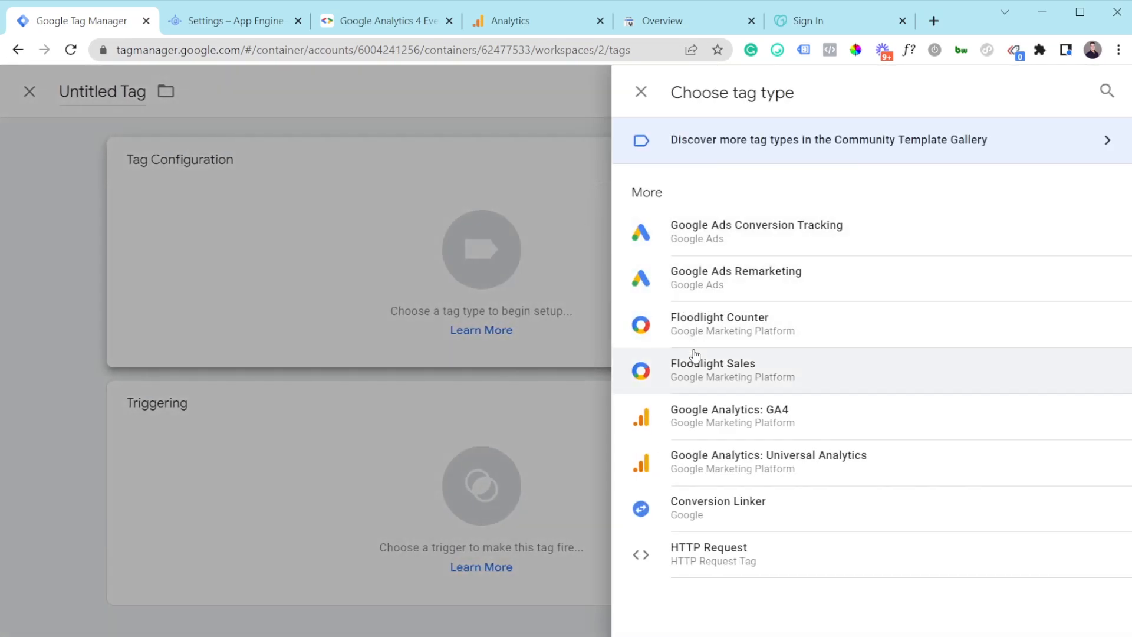
{"action": "left_click", "coordinate": [712, 422]}
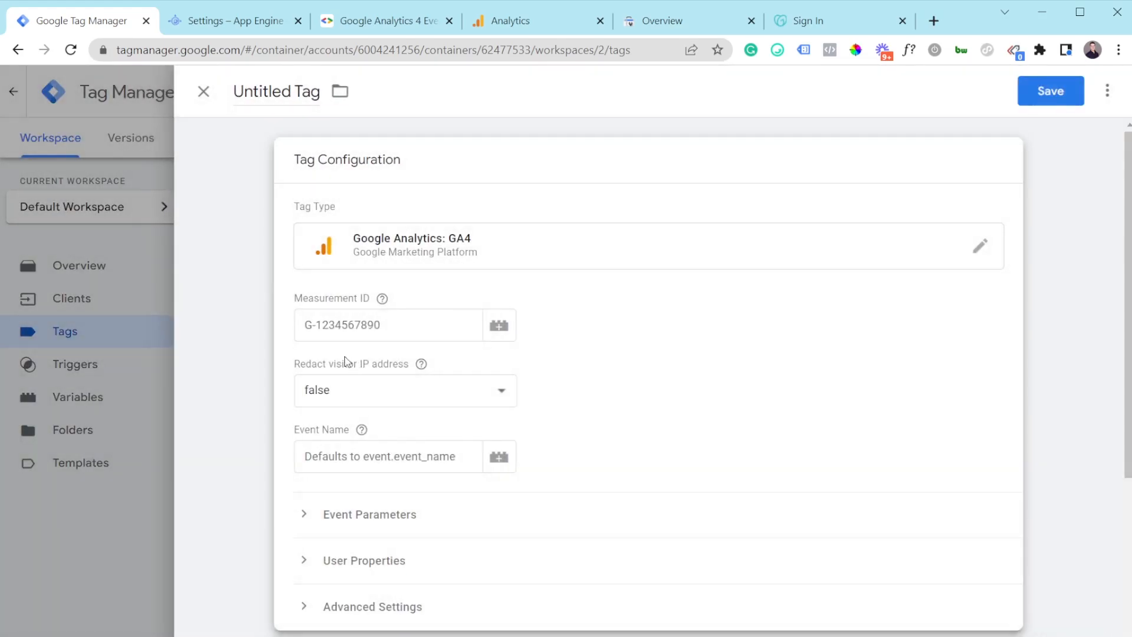
{"action": "left_click", "coordinate": [511, 4]}
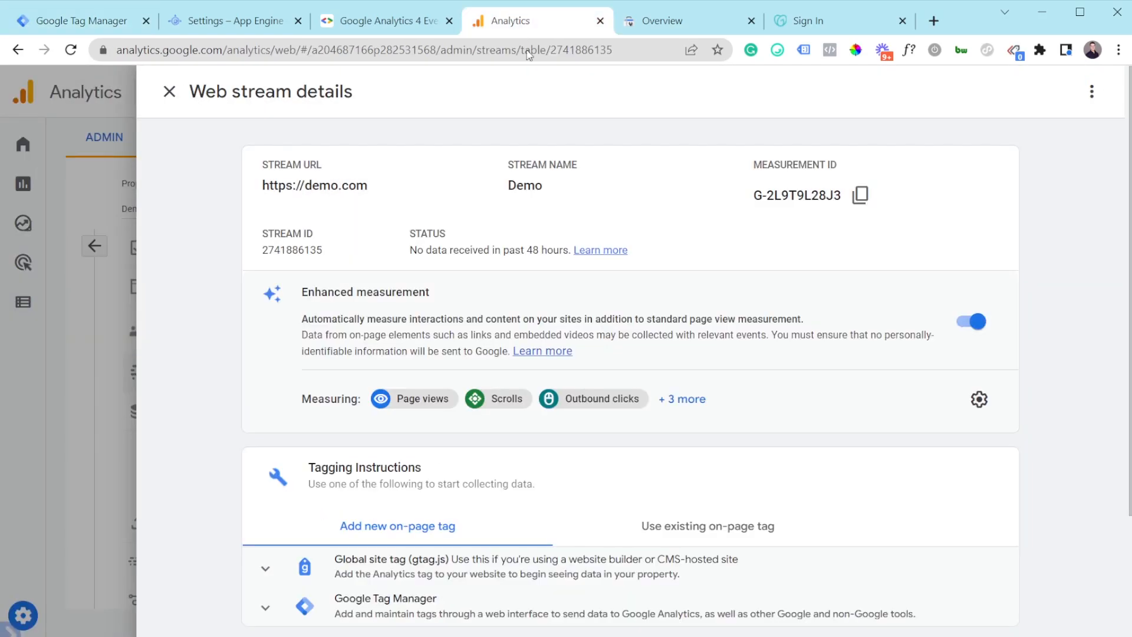
{"action": "left_click", "coordinate": [859, 196]}
{"action": "left_click", "coordinate": [102, 19]}
{"action": "left_click", "coordinate": [340, 321]}
{"action": "key", "text": "ctrl+v"}
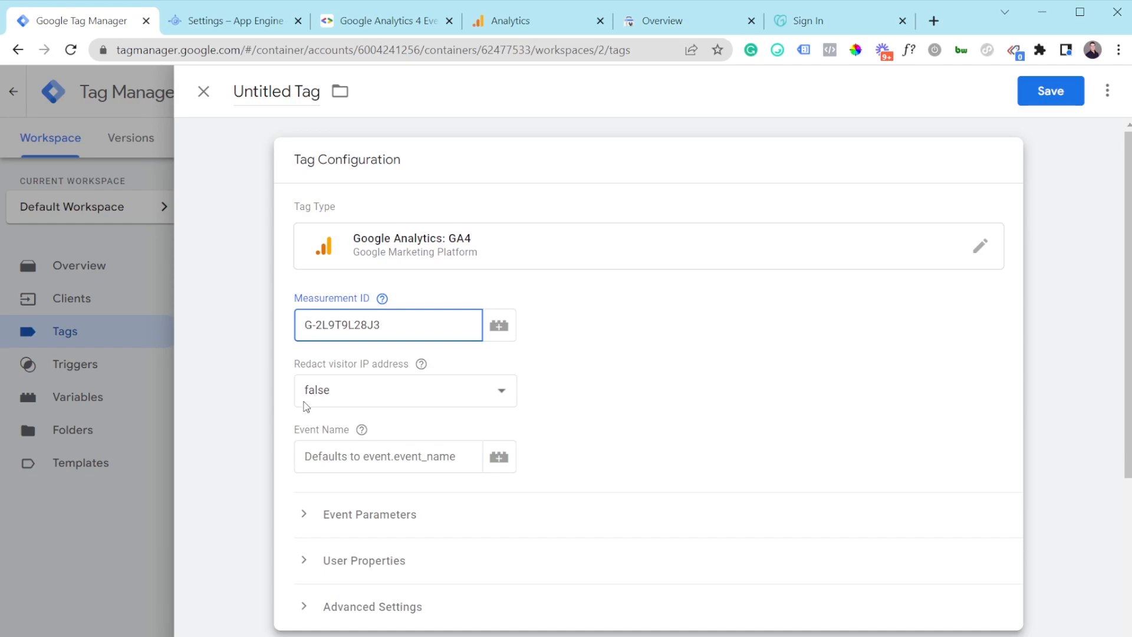
Step: Set the tag's event name to the {{Event Name}} variable and bring up its trigger choices
{"action": "left_click", "coordinate": [325, 455]}
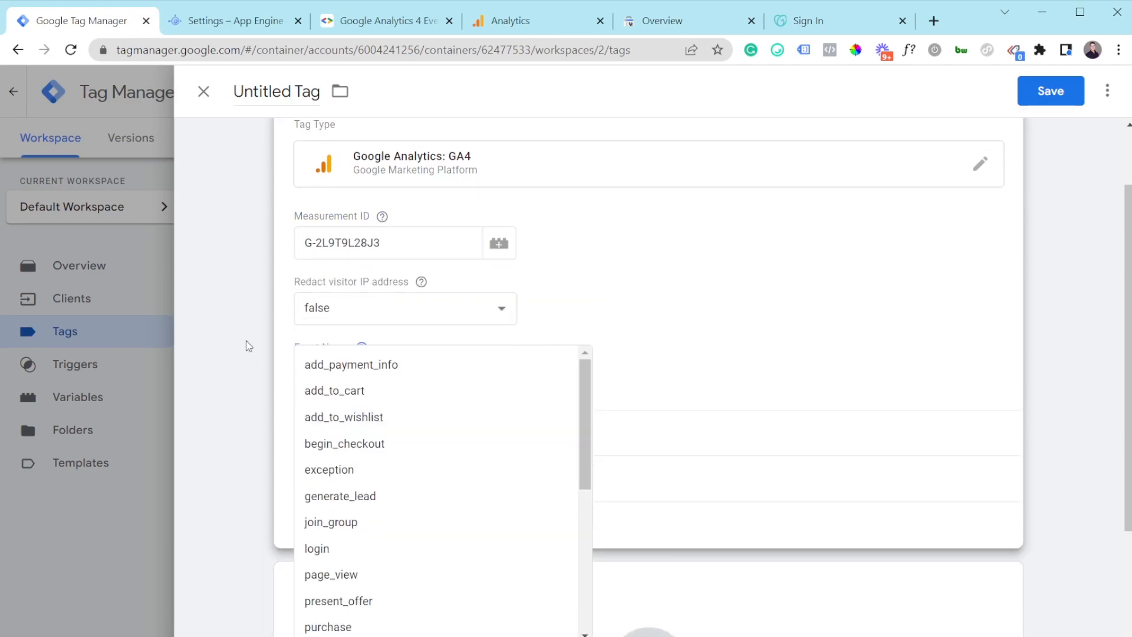
{"action": "left_click", "coordinate": [260, 340]}
{"action": "left_click", "coordinate": [392, 303]}
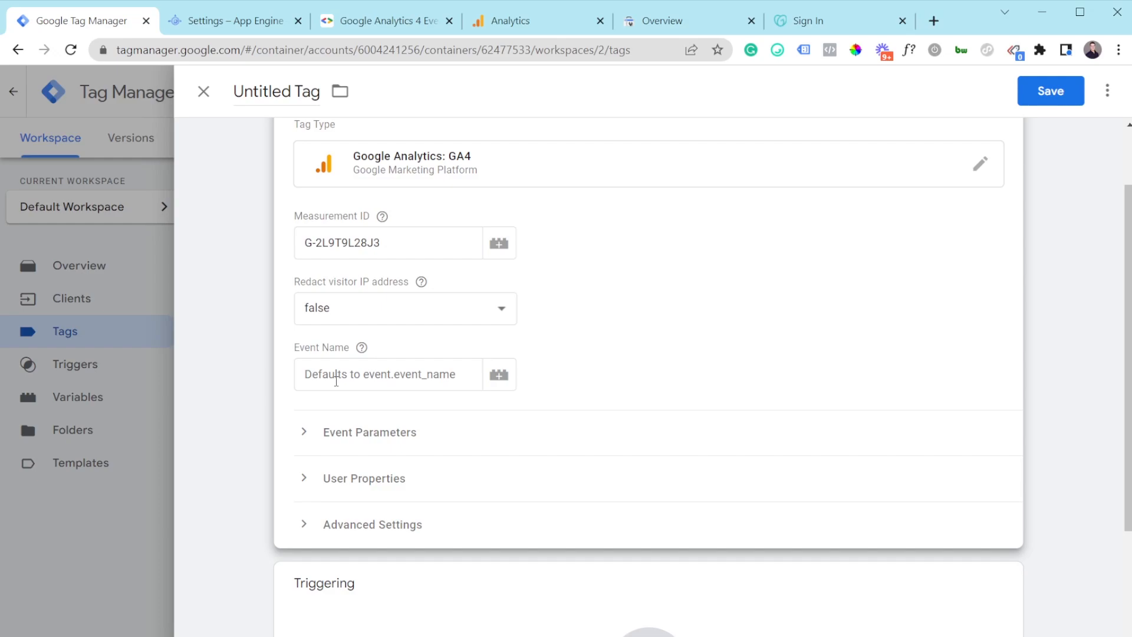
{"action": "left_click", "coordinate": [392, 376]}
{"action": "scroll", "coordinate": [468, 546], "scroll_direction": "down", "scroll_amount": 5}
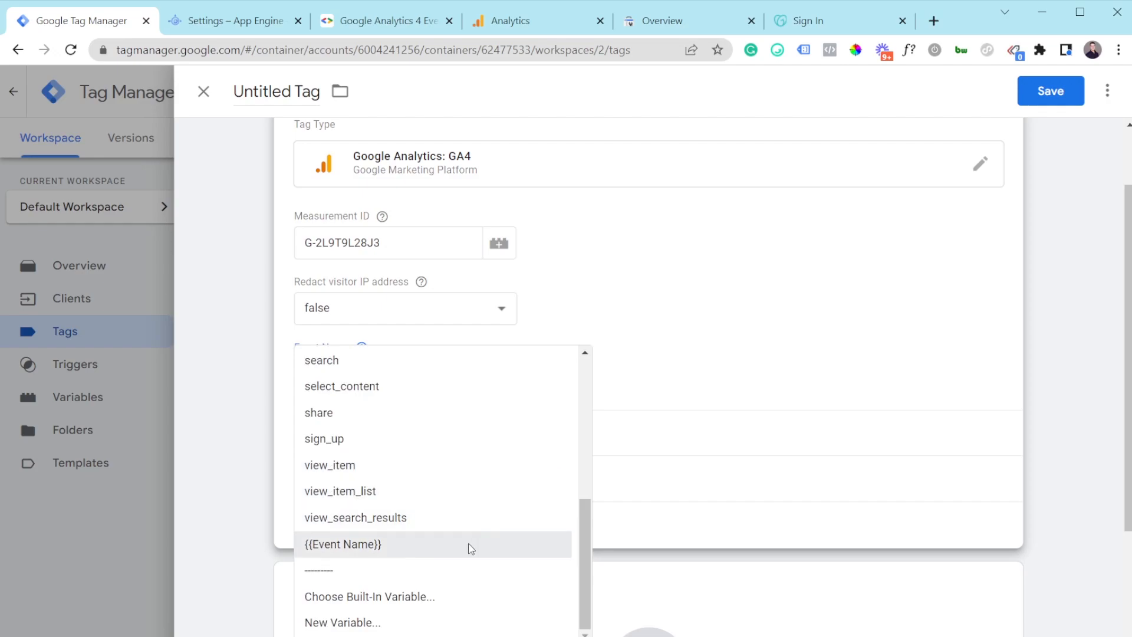
{"action": "left_click", "coordinate": [333, 549]}
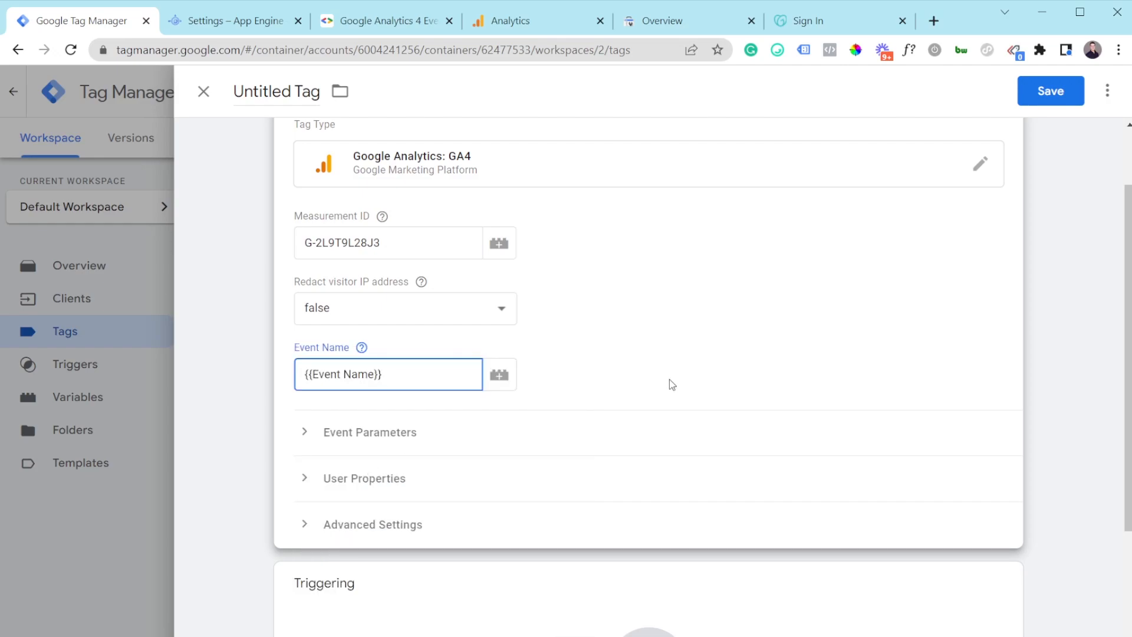
{"action": "scroll", "coordinate": [473, 444], "scroll_direction": "down", "scroll_amount": 1}
{"action": "left_click", "coordinate": [409, 546]}
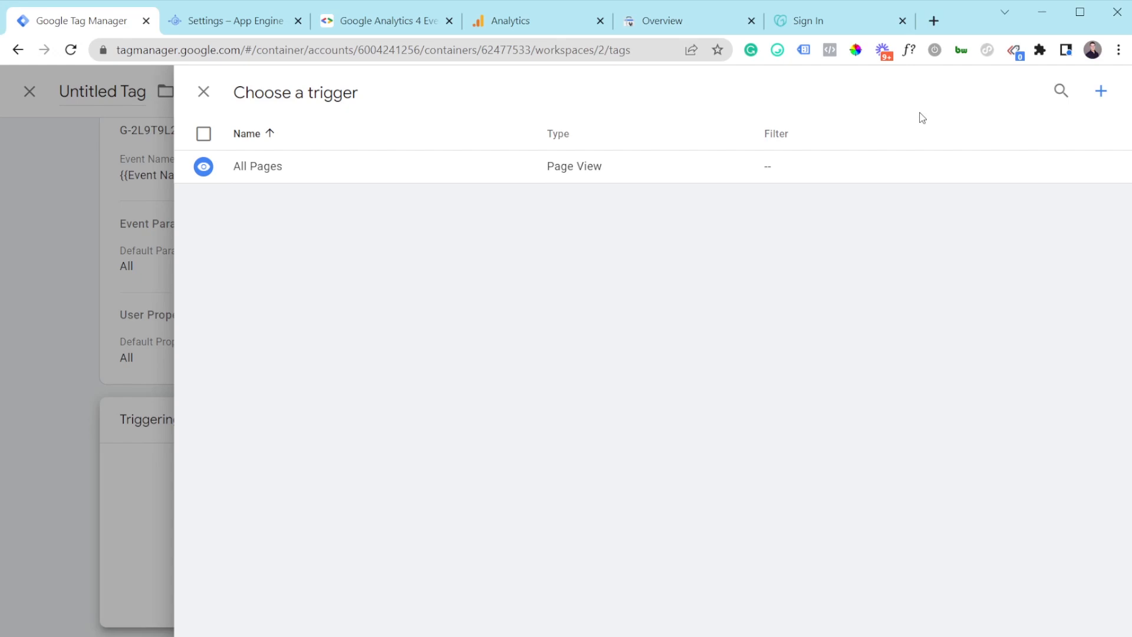
Step: Create a Custom trigger firing on some events where Client Name equals GA4
{"action": "left_click", "coordinate": [1103, 90]}
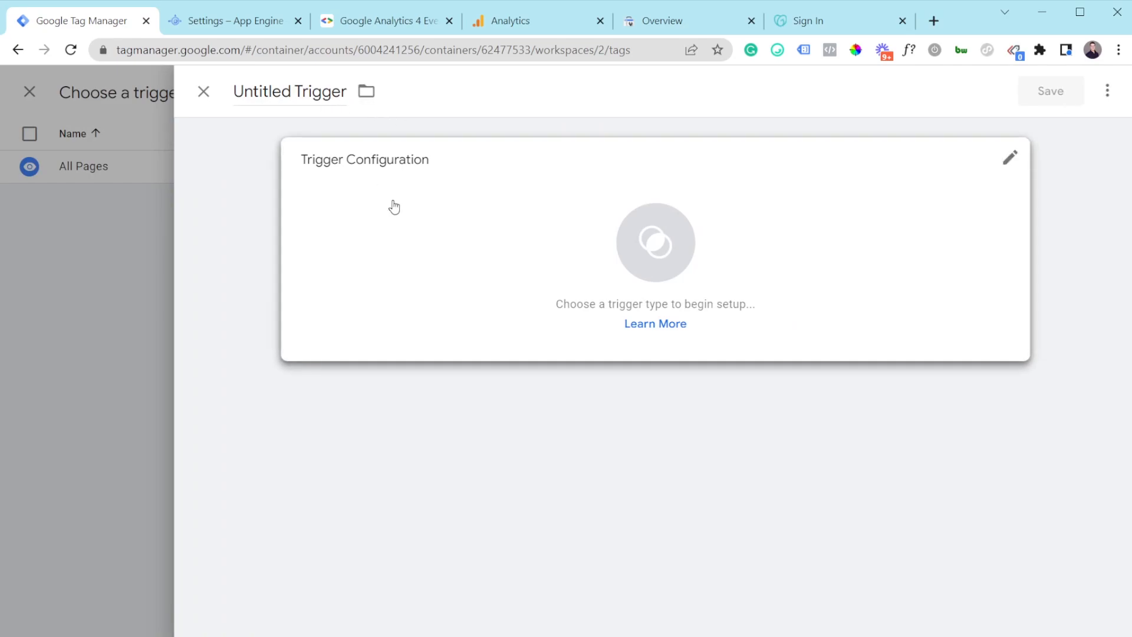
{"action": "left_click", "coordinate": [394, 206]}
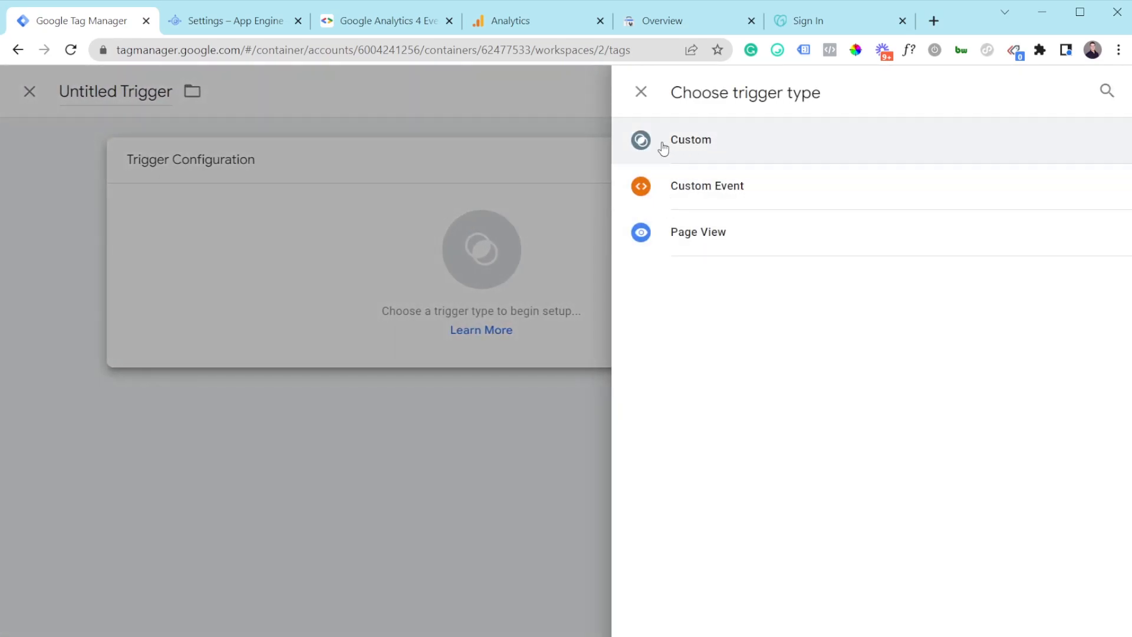
{"action": "left_click", "coordinate": [684, 143]}
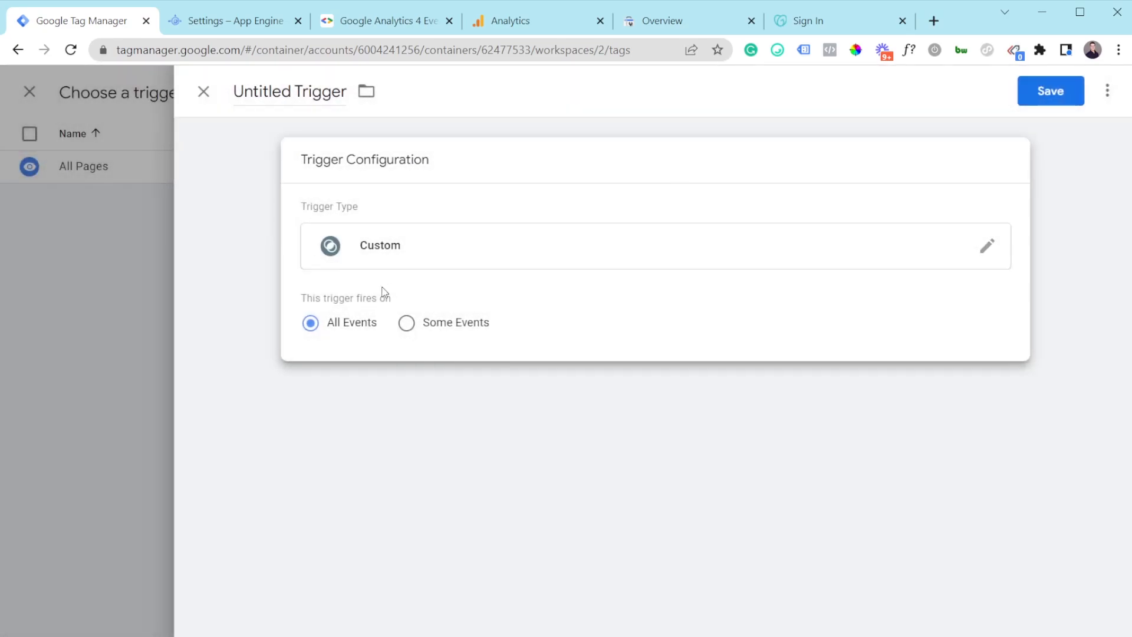
{"action": "left_click", "coordinate": [406, 323]}
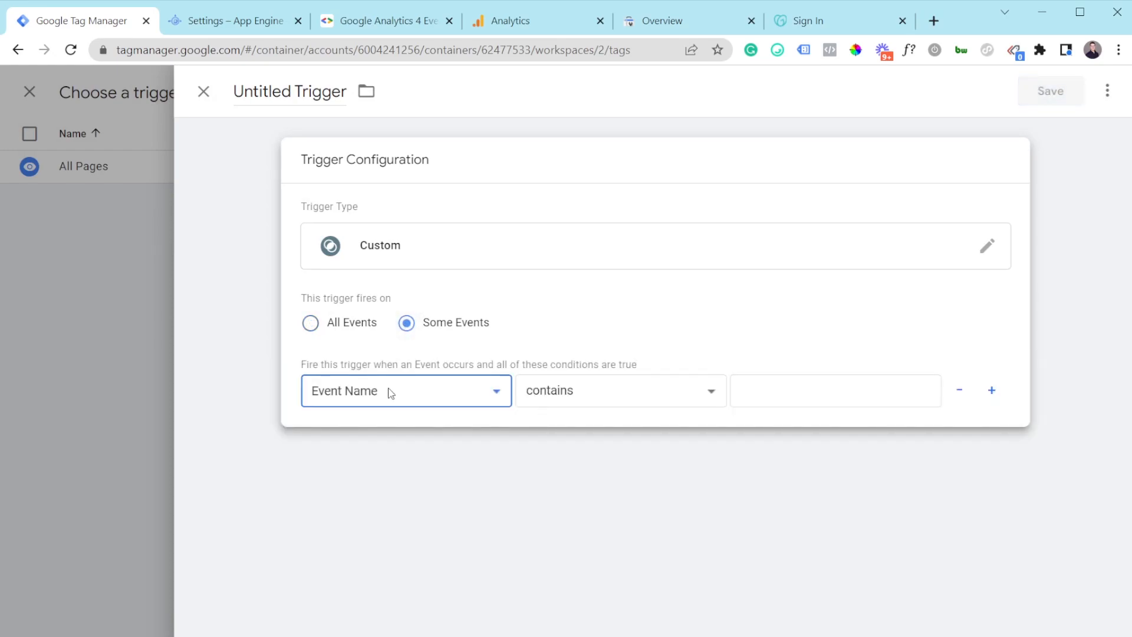
{"action": "left_click", "coordinate": [360, 453]}
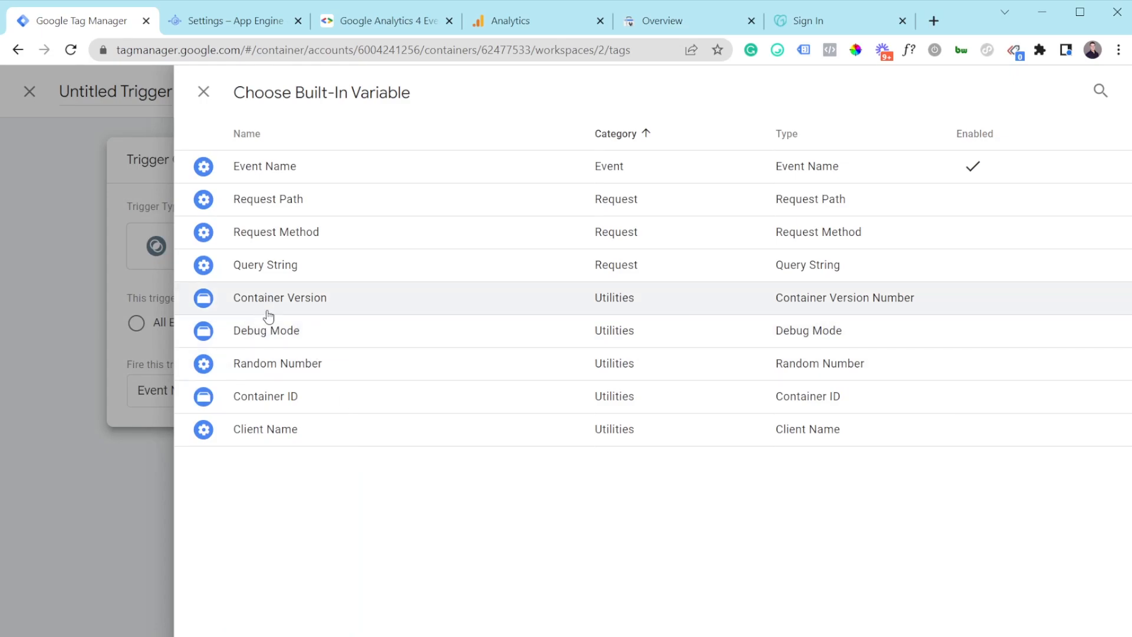
{"action": "left_click", "coordinate": [304, 436]}
{"action": "left_click", "coordinate": [618, 404]}
{"action": "left_click", "coordinate": [592, 146]}
{"action": "left_click", "coordinate": [765, 391]}
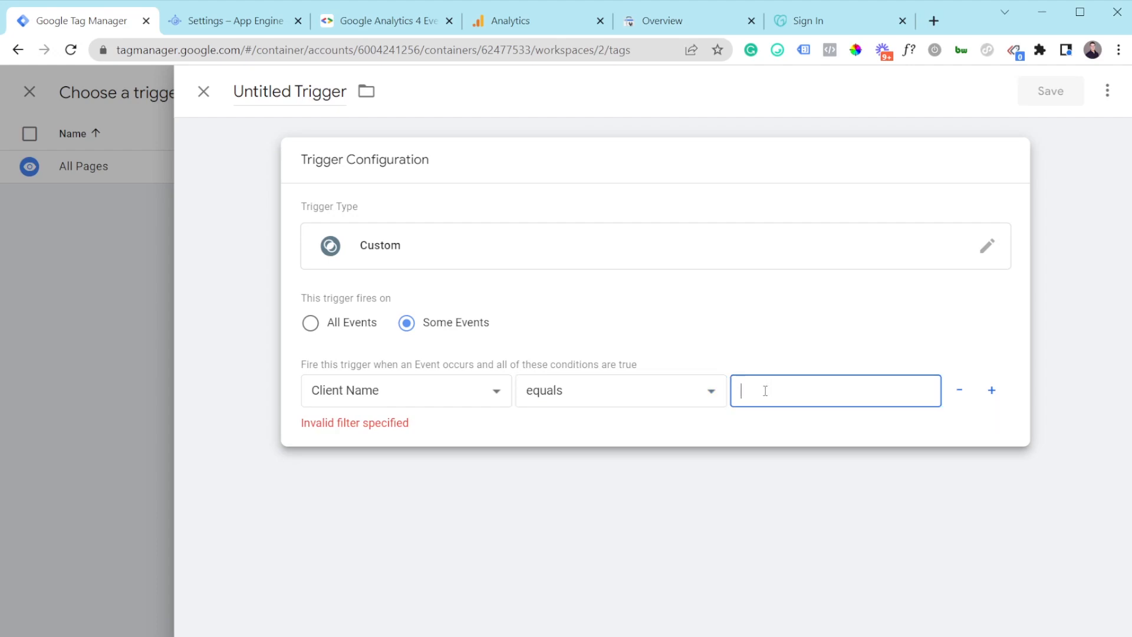
{"action": "type", "text": "GA4"}
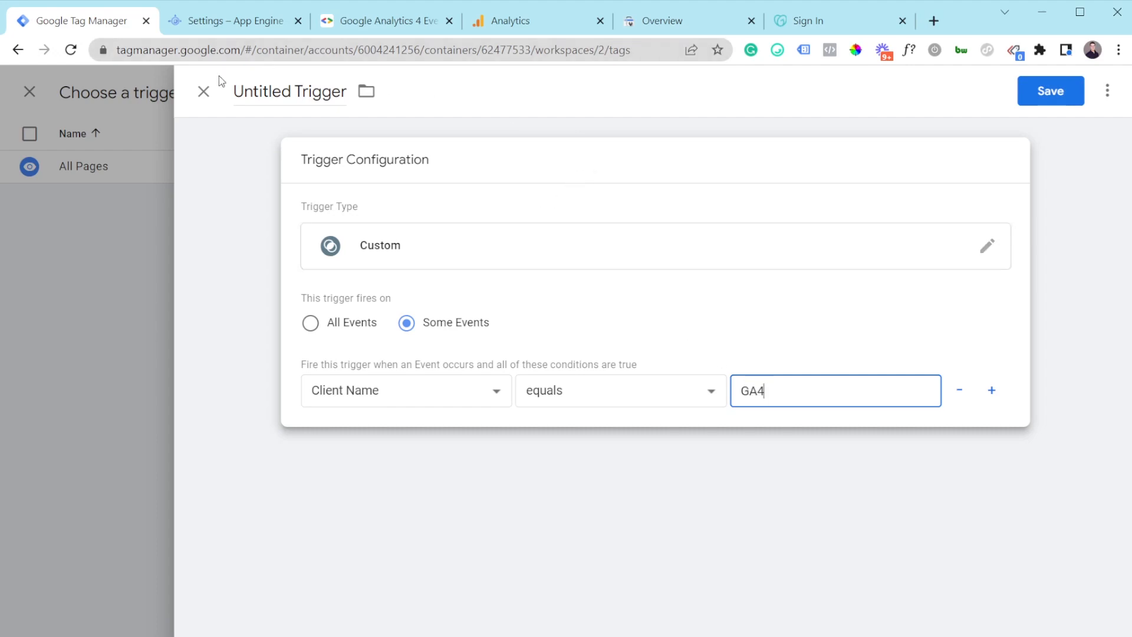
Step: Name the new trigger 'GA4 Trigger'
{"action": "left_click", "coordinate": [256, 98]}
{"action": "key", "text": "ctrl+a"}
{"action": "key", "text": "BackSpace"}
{"action": "type", "text": "Ga4"}
{"action": "key", "text": "BackSpace"}
{"action": "key", "text": "BackSpace"}
{"action": "type", "text": "A4 Trigger"}
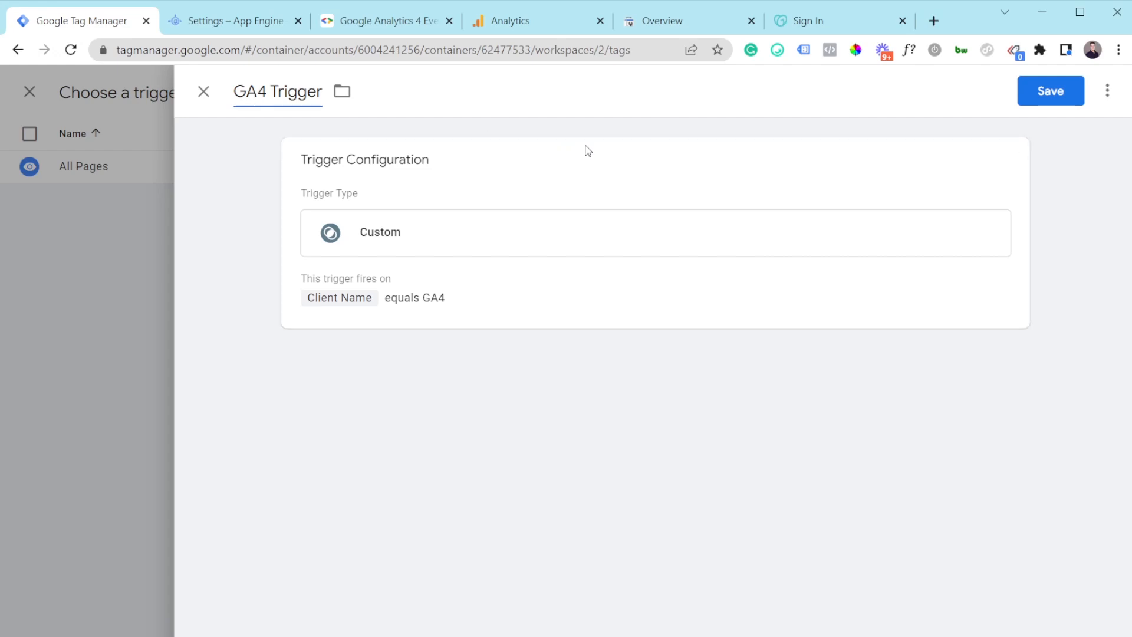
Step: Save GA4 Trigger and attach it to the new GA4 tag
{"action": "left_click", "coordinate": [1061, 91]}
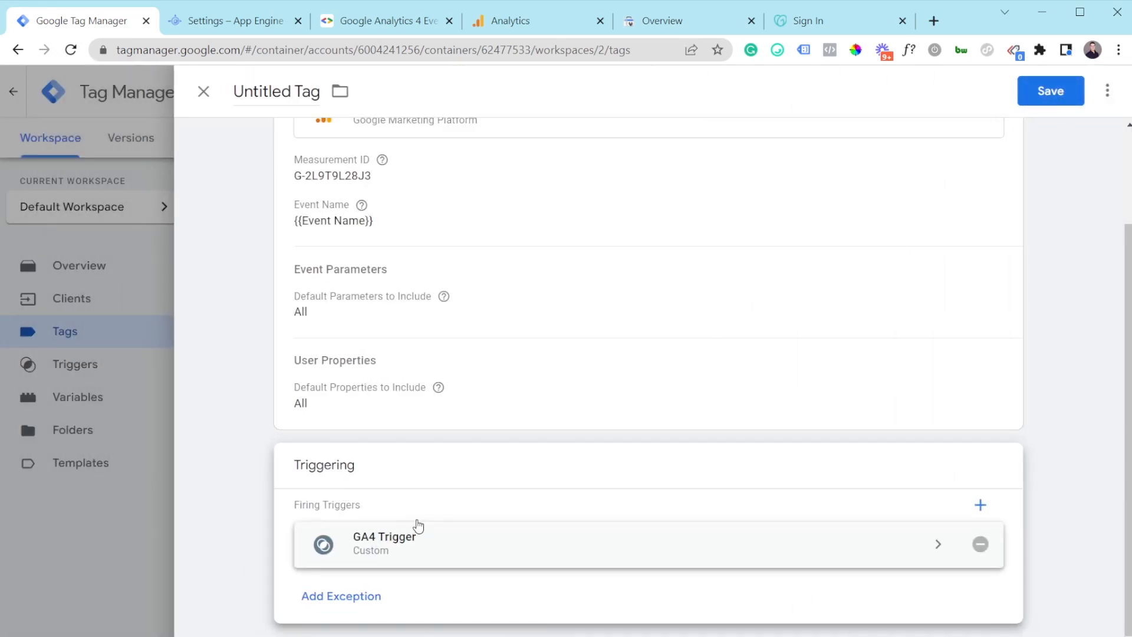
{"action": "scroll", "coordinate": [426, 513], "scroll_direction": "up", "scroll_amount": 1}
{"action": "scroll", "coordinate": [426, 514], "scroll_direction": "up", "scroll_amount": 1}
{"action": "scroll", "coordinate": [426, 514], "scroll_direction": "down", "scroll_amount": 1}
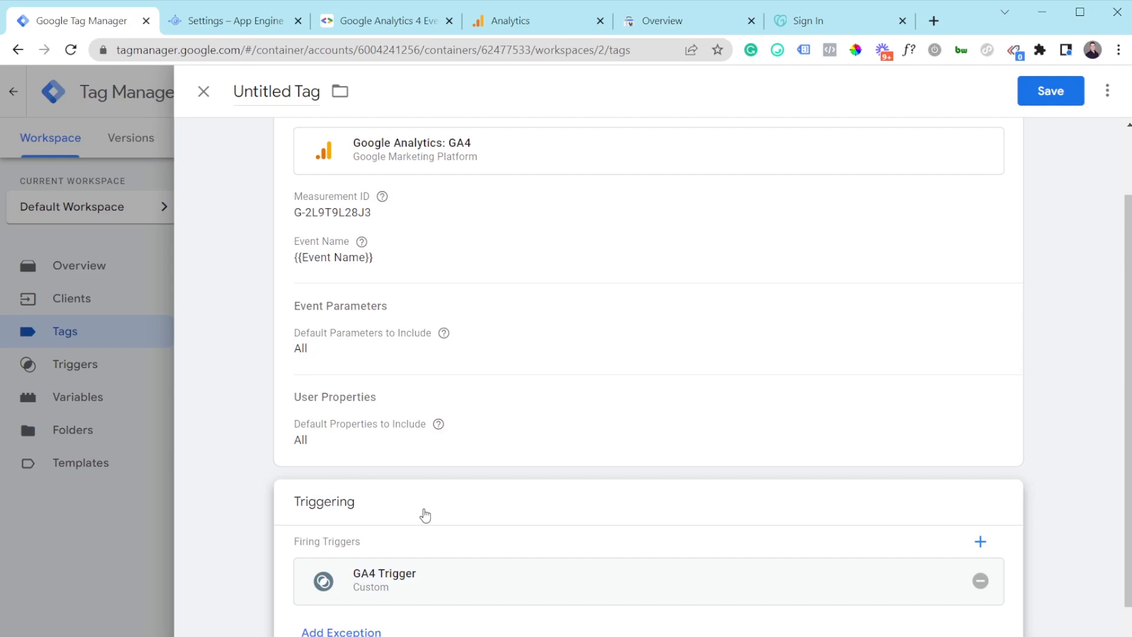
{"action": "scroll", "coordinate": [429, 498], "scroll_direction": "up", "scroll_amount": 2}
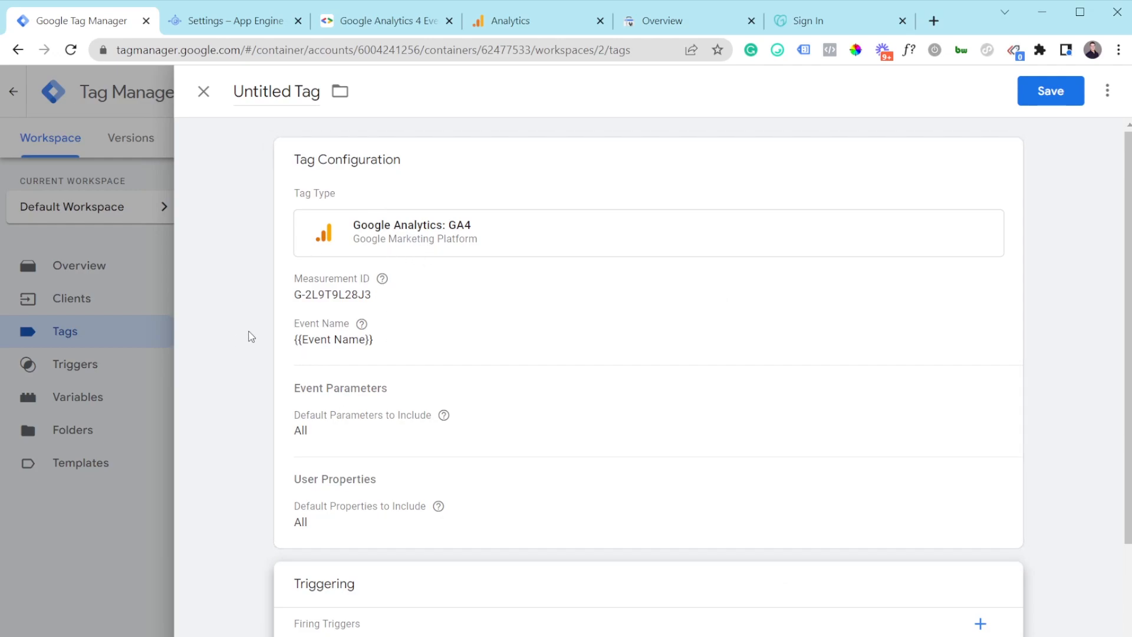
Step: Review the Measurement ID, then save the tag under the name 'Google Analytics GA4'
{"action": "left_click", "coordinate": [340, 308]}
{"action": "left_click", "coordinate": [420, 334]}
{"action": "left_click_drag", "start_coordinate": [420, 333], "coordinate": [316, 328]}
{"action": "left_click", "coordinate": [316, 329]}
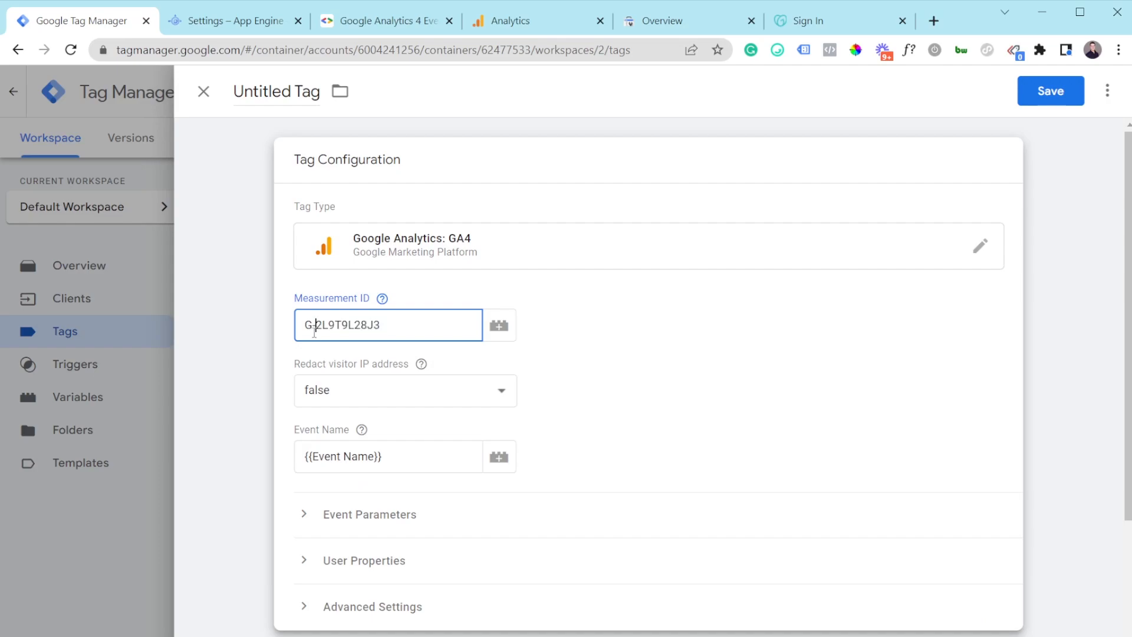
{"action": "scroll", "coordinate": [761, 366], "scroll_direction": "down", "scroll_amount": 3}
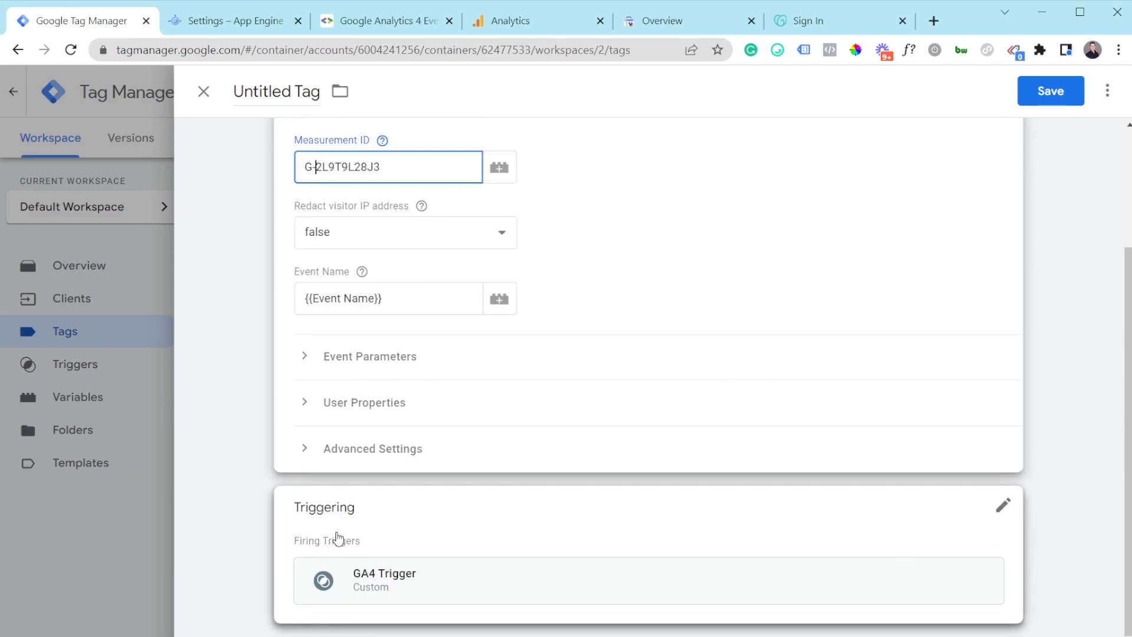
{"action": "left_click", "coordinate": [1069, 96]}
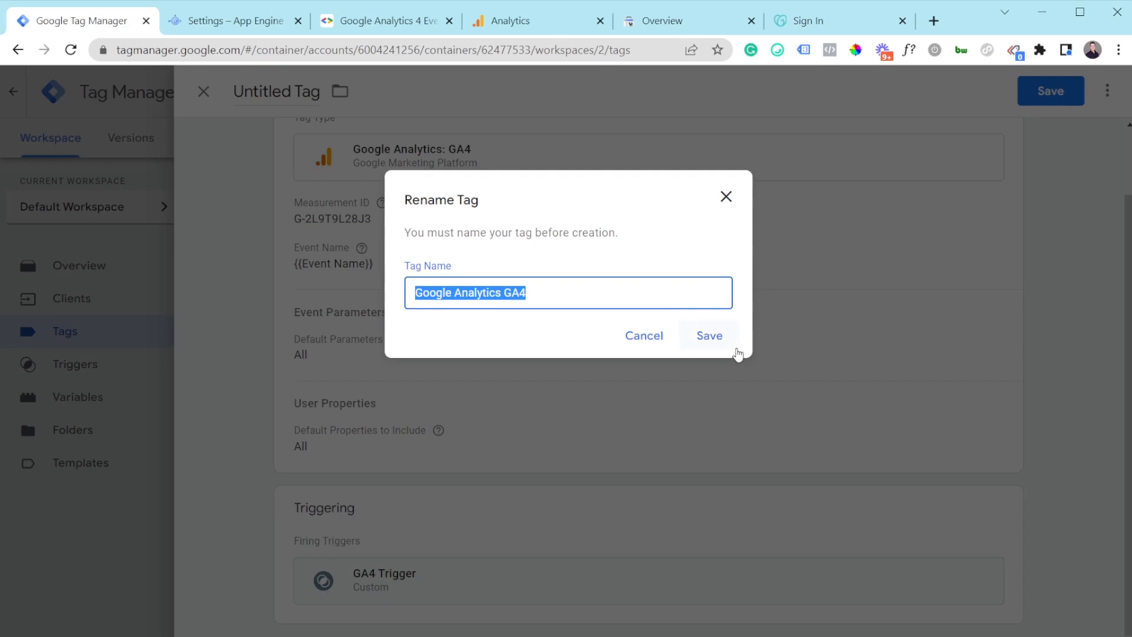
{"action": "left_click", "coordinate": [716, 339]}
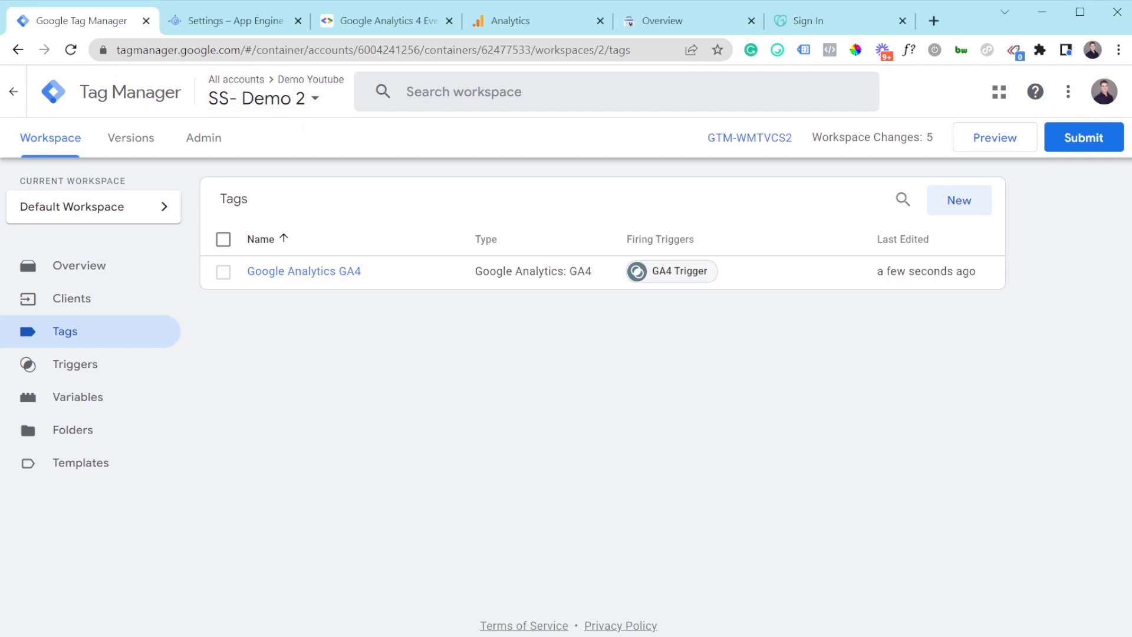
Step: Open a second Tag Manager tab showing the demo.com web container
{"action": "left_click", "coordinate": [151, 125]}
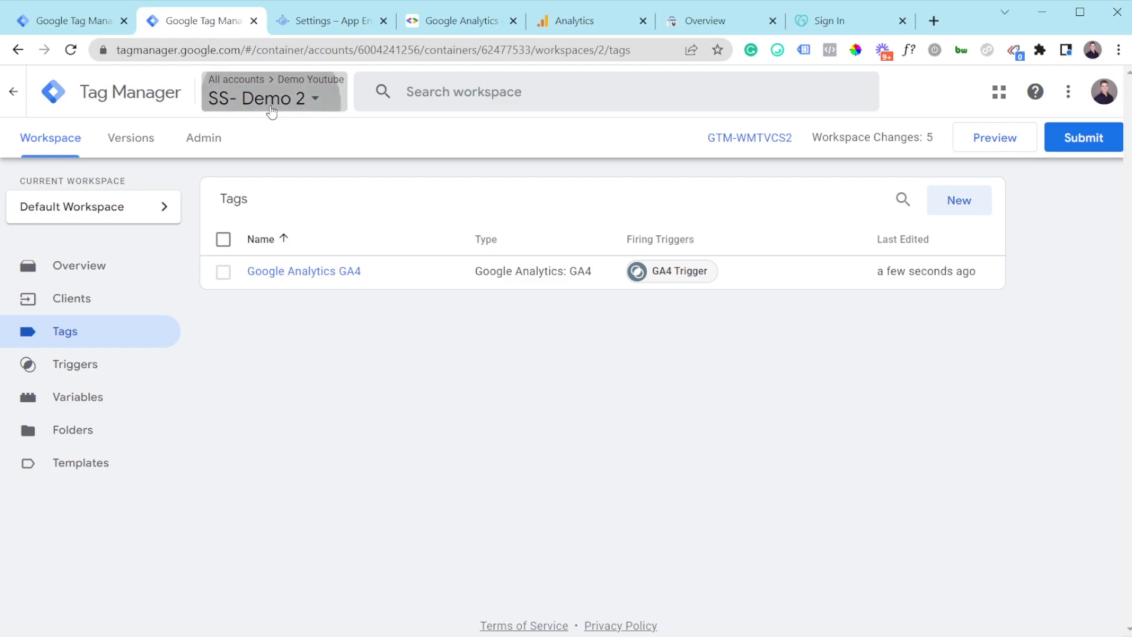
{"action": "left_click", "coordinate": [271, 111]}
{"action": "left_click", "coordinate": [283, 227]}
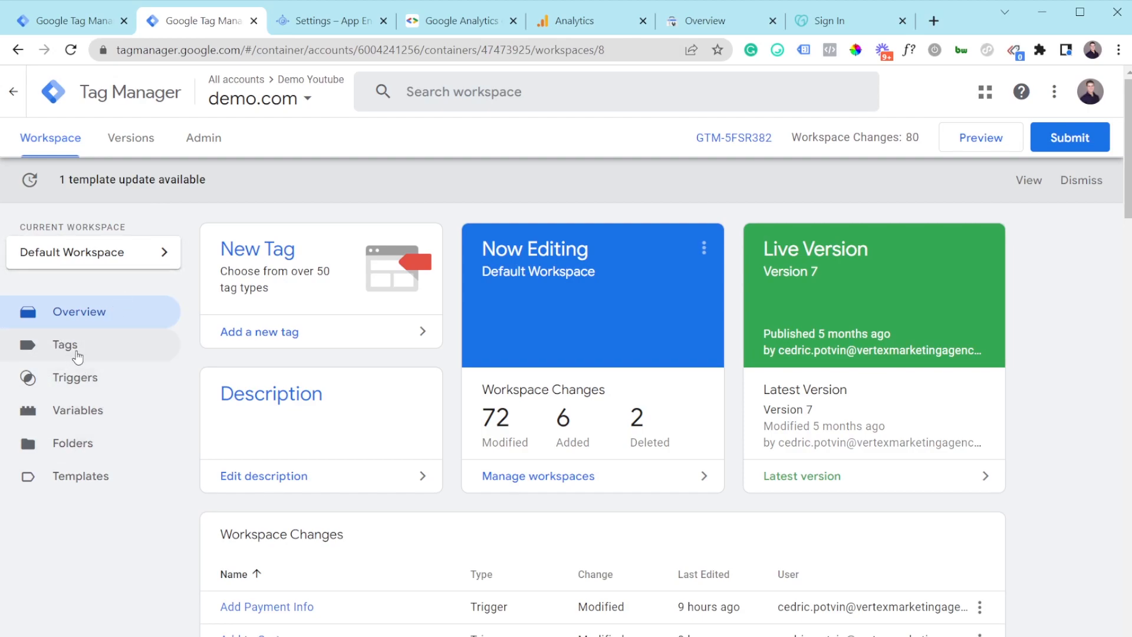
{"action": "left_click", "coordinate": [65, 23]}
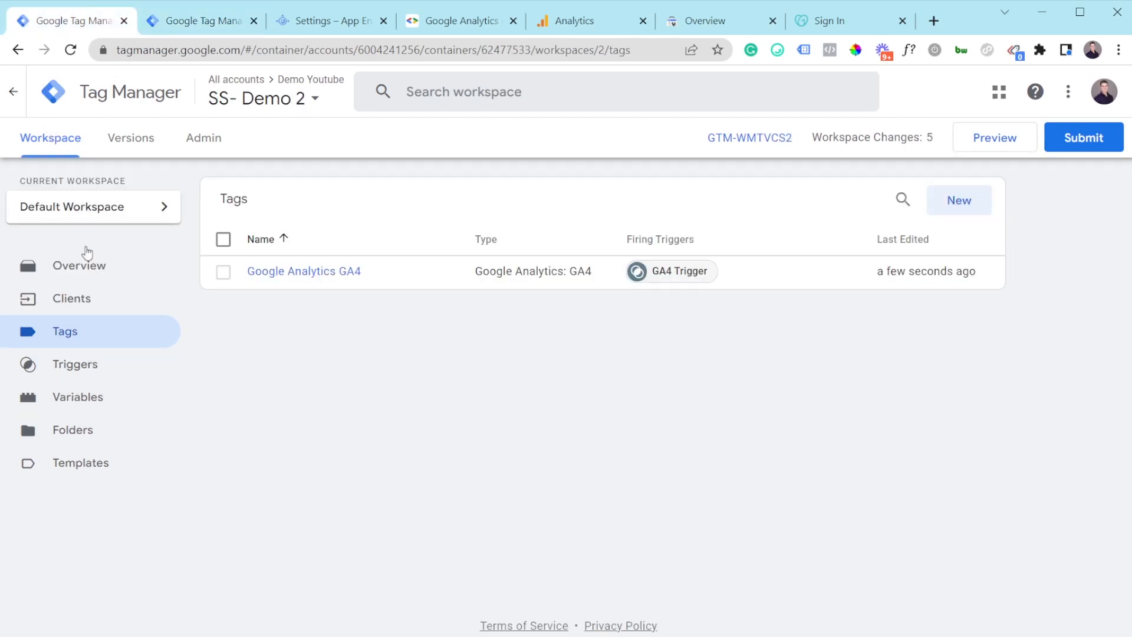
{"action": "left_click", "coordinate": [177, 16]}
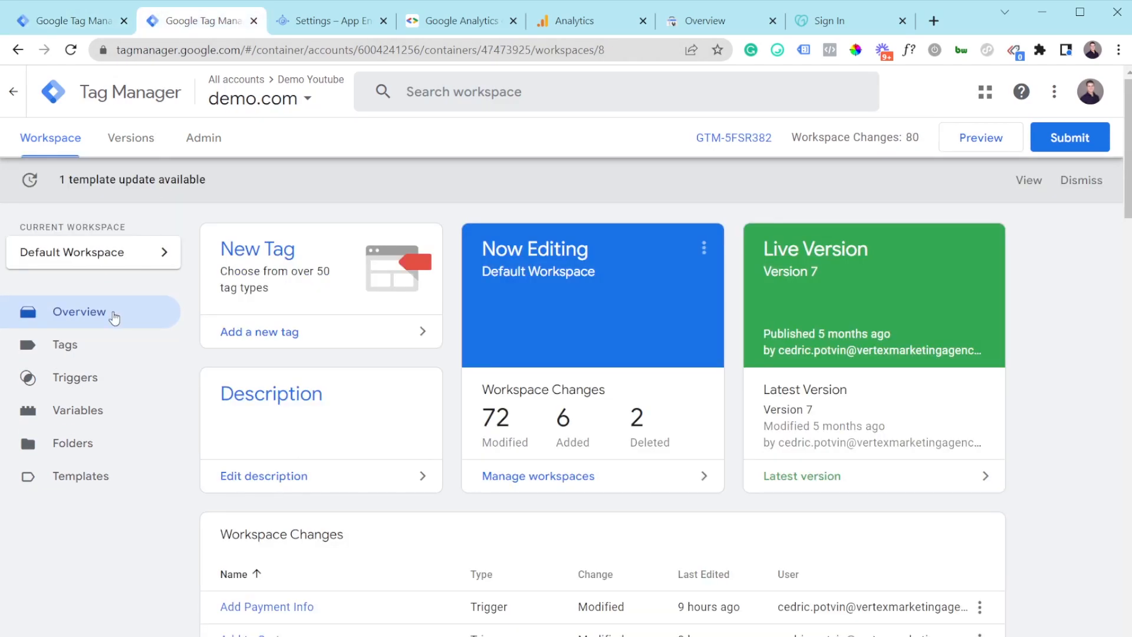
Step: Open the GA4 - Basic tag and enable Send to server container
{"action": "left_click", "coordinate": [106, 354]}
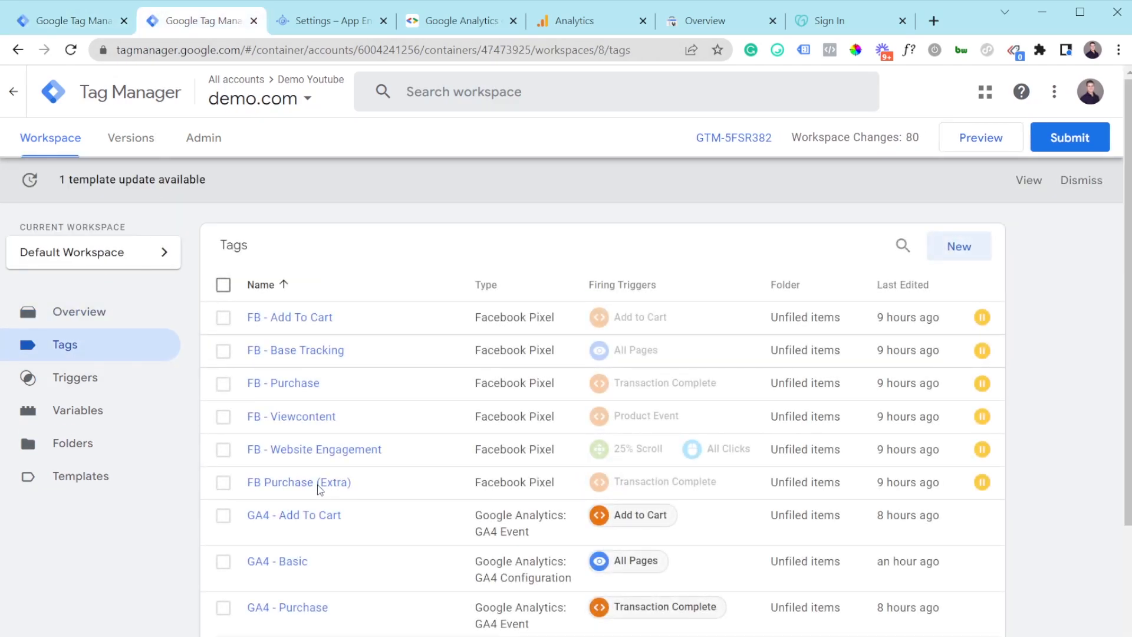
{"action": "scroll", "coordinate": [321, 489], "scroll_direction": "down", "scroll_amount": 1}
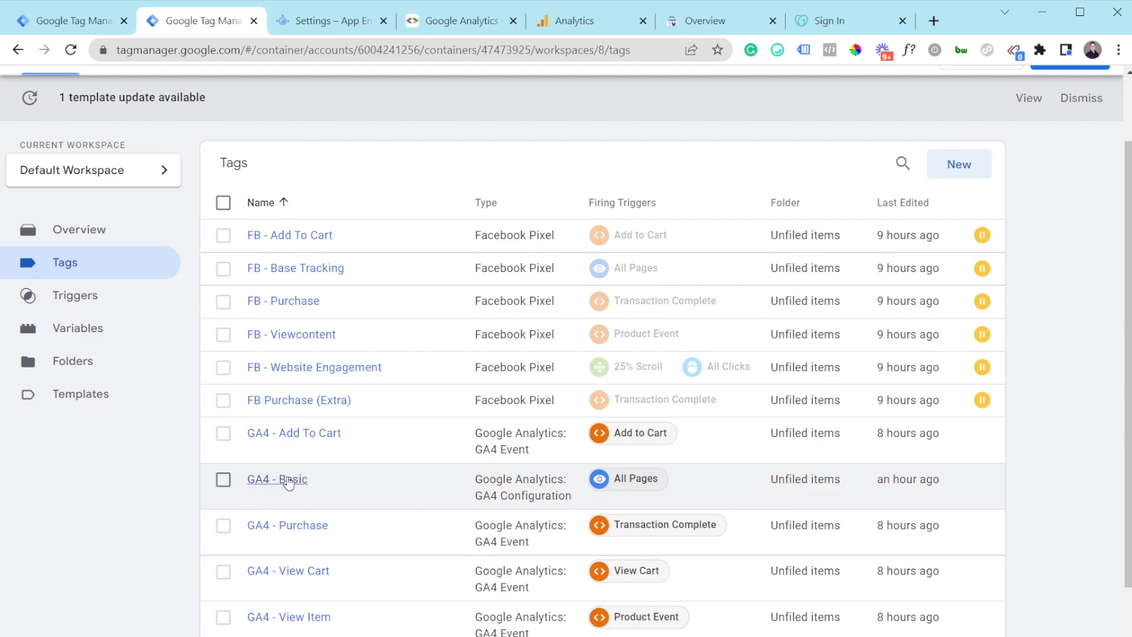
{"action": "left_click", "coordinate": [291, 481]}
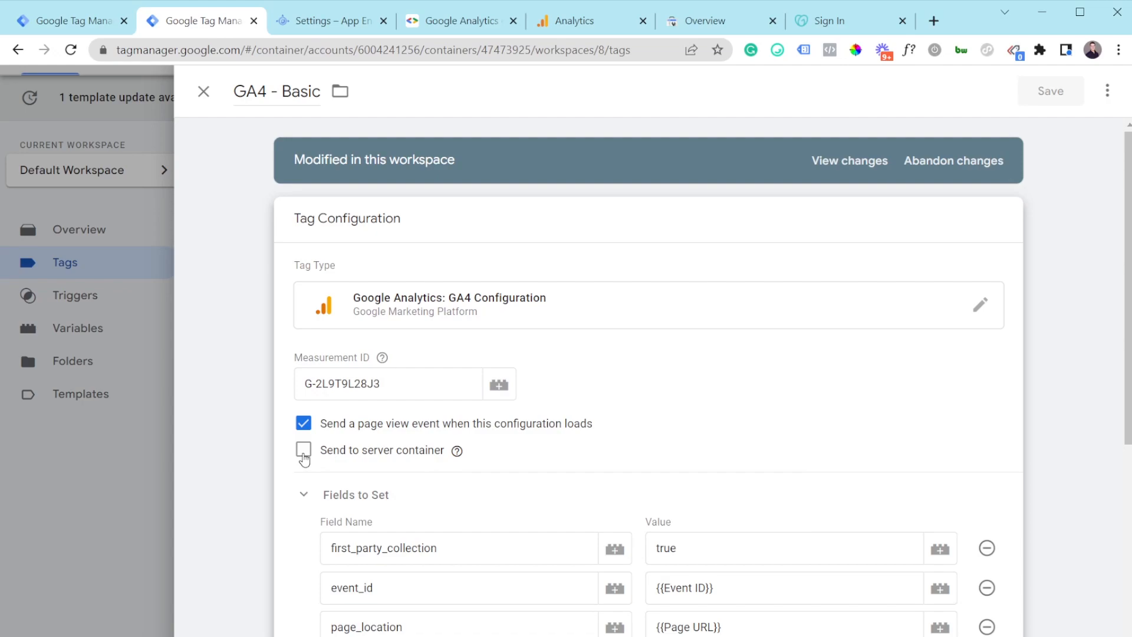
{"action": "left_click", "coordinate": [303, 452]}
{"action": "left_click", "coordinate": [354, 496]}
{"action": "left_click", "coordinate": [72, 22]}
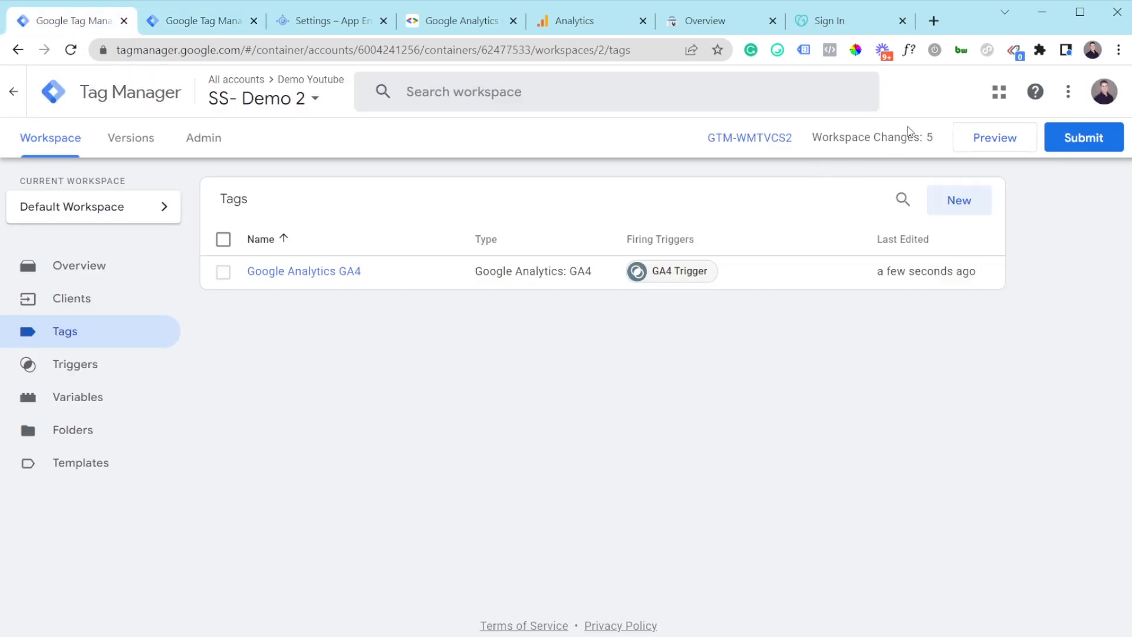
Step: Paste the tagging server's default URL from GTM-WMTVCS2 into GA4 - Basic's Server Container URL and save
{"action": "left_click", "coordinate": [782, 141]}
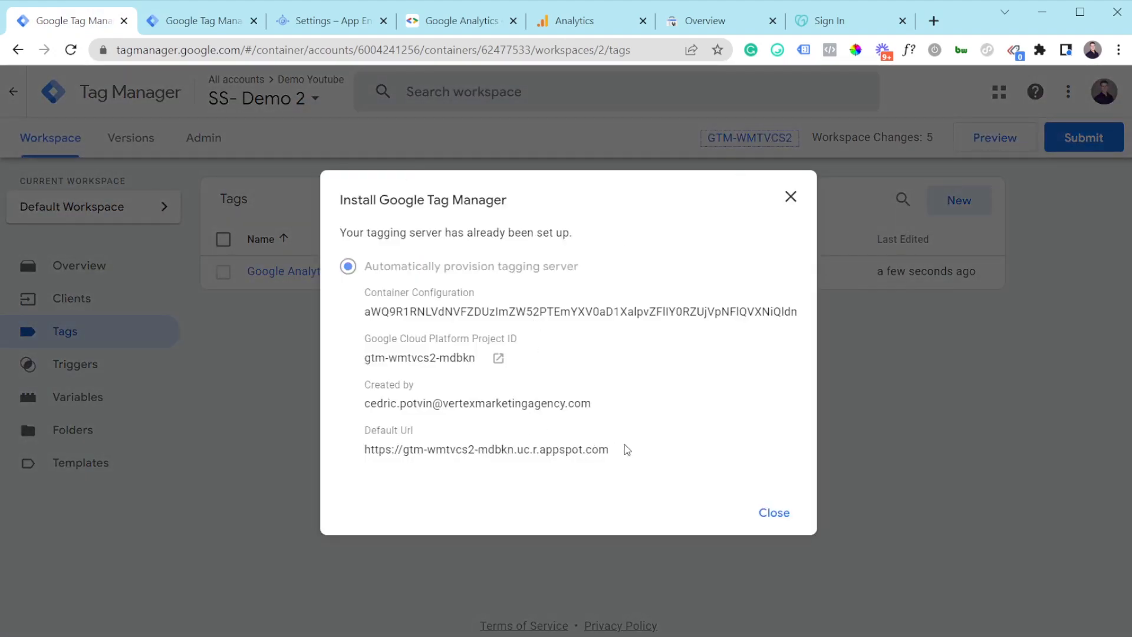
{"action": "left_click_drag", "start_coordinate": [629, 450], "coordinate": [366, 448]}
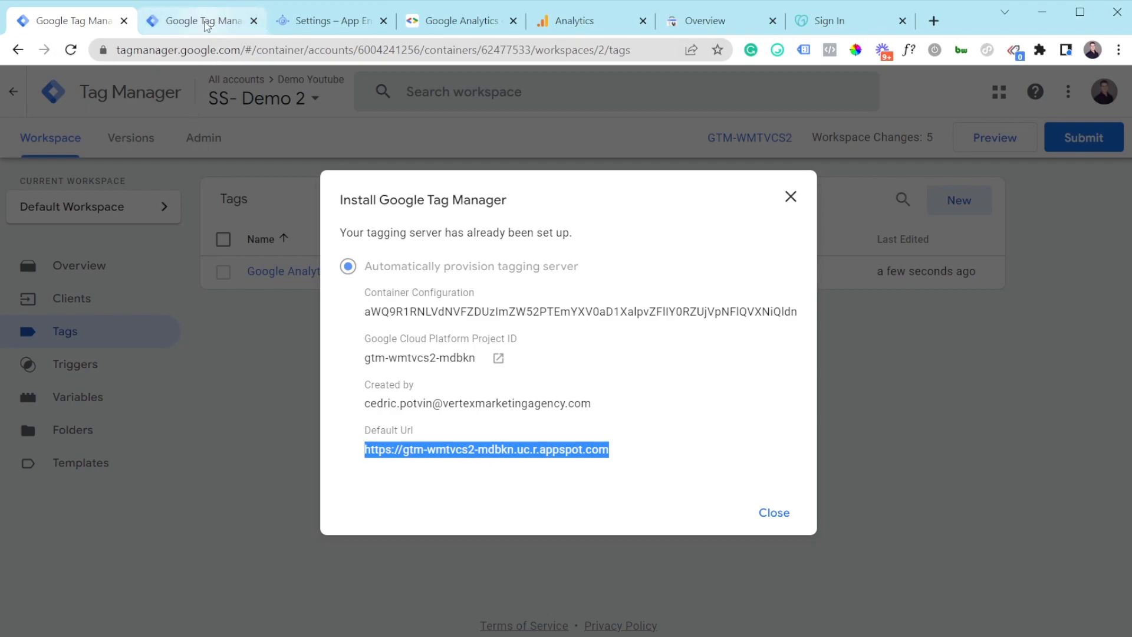
{"action": "left_click", "coordinate": [206, 22]}
{"action": "type", "text": "mtvcs2-mdbkn.uc.r.appspot.com"}
{"action": "scroll", "coordinate": [461, 437], "scroll_direction": "down", "scroll_amount": 3}
{"action": "left_click", "coordinate": [741, 303]}
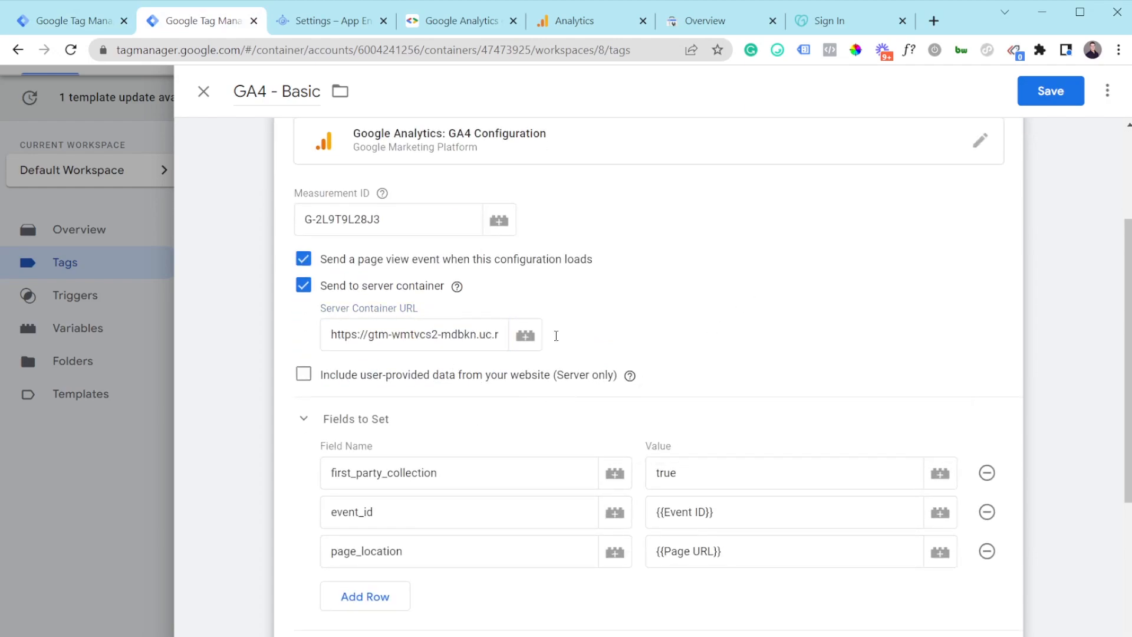
{"action": "left_click", "coordinate": [1055, 90]}
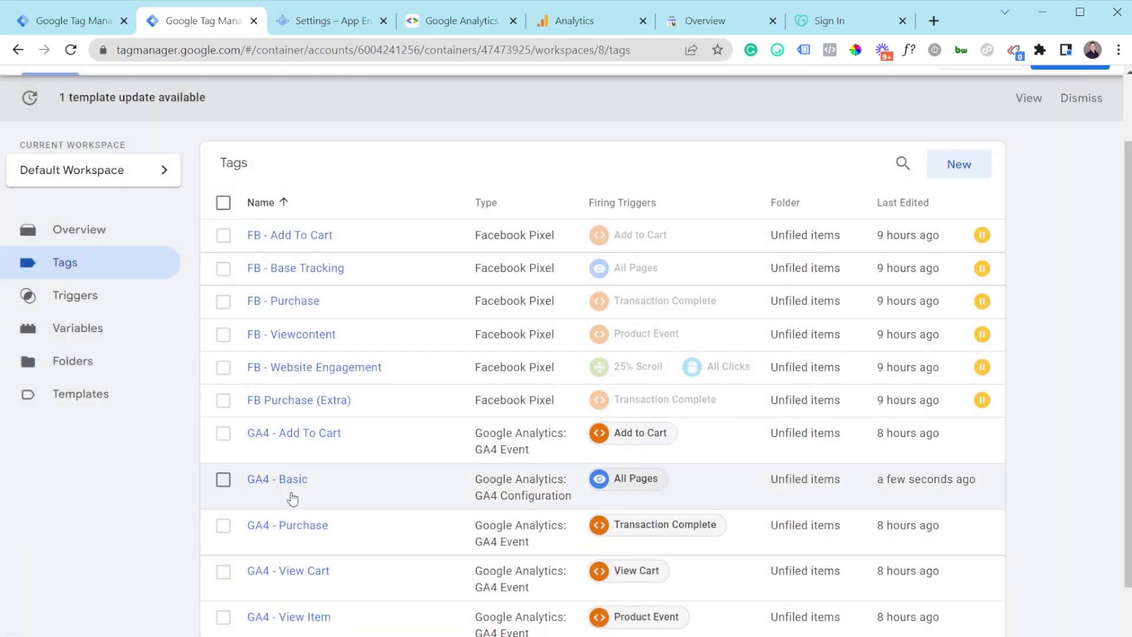
{"action": "scroll", "coordinate": [292, 489], "scroll_direction": "down", "scroll_amount": 2}
{"action": "scroll", "coordinate": [268, 448], "scroll_direction": "up", "scroll_amount": 3}
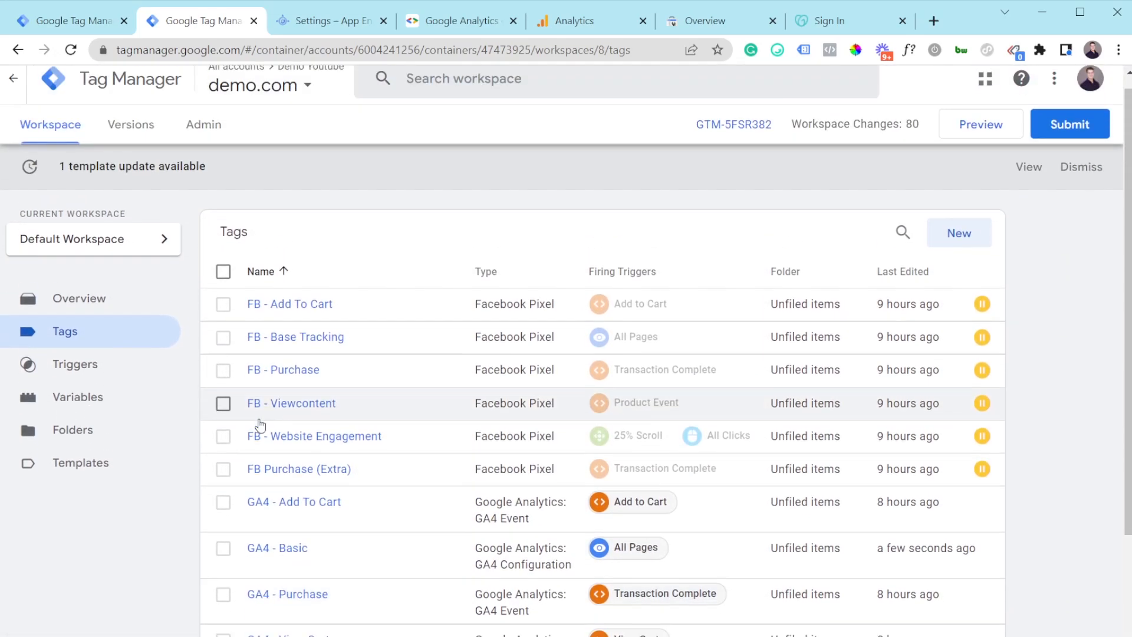
{"action": "scroll", "coordinate": [446, 326], "scroll_direction": "down", "scroll_amount": 2}
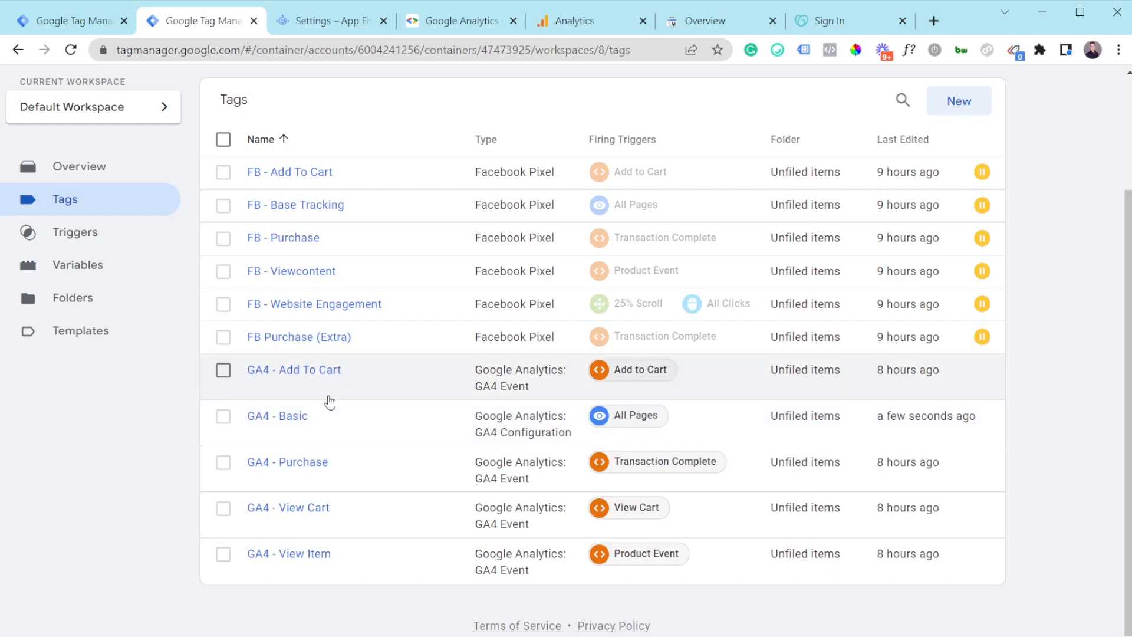
Step: Reopen GA4 - Basic, turn off server sending and add a transport_url field row
{"action": "left_click", "coordinate": [311, 416]}
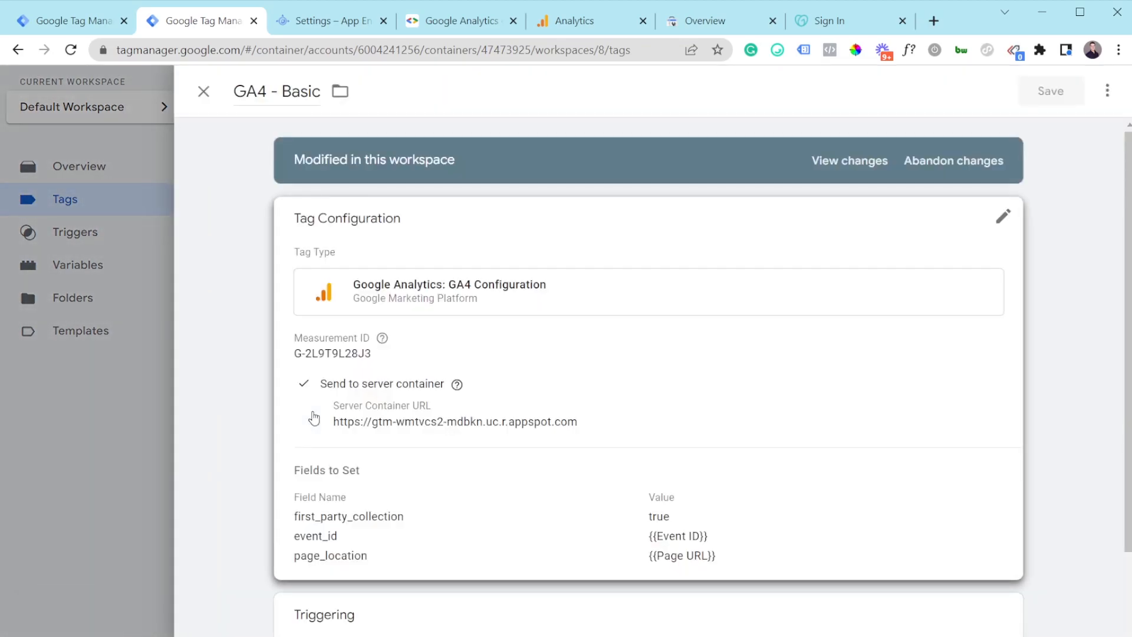
{"action": "left_click", "coordinate": [655, 417]}
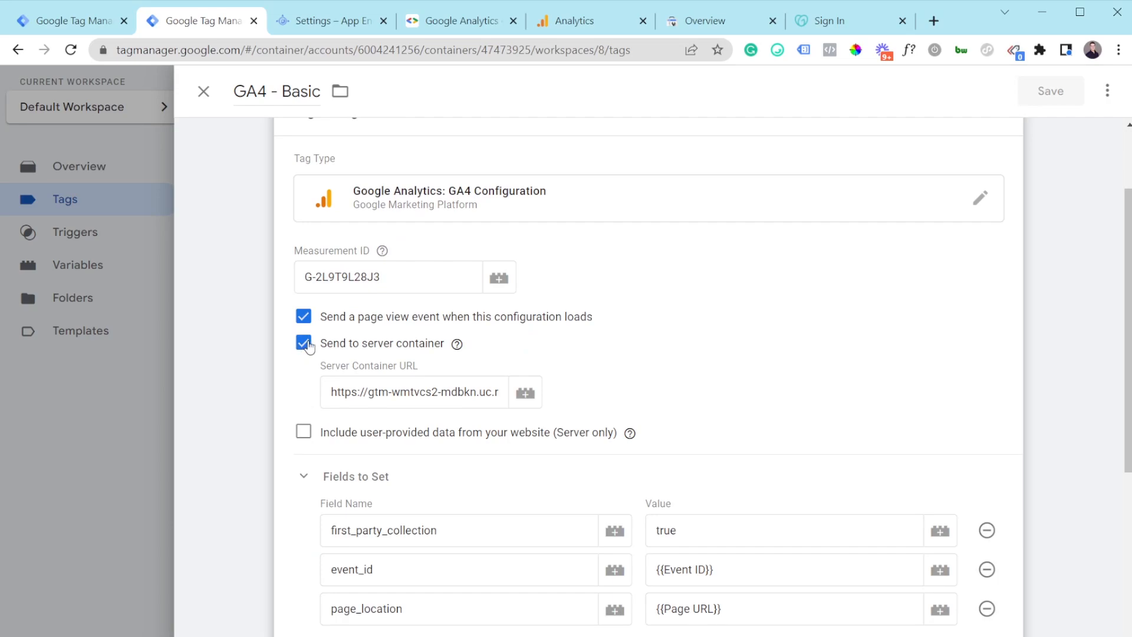
{"action": "left_click", "coordinate": [305, 344]}
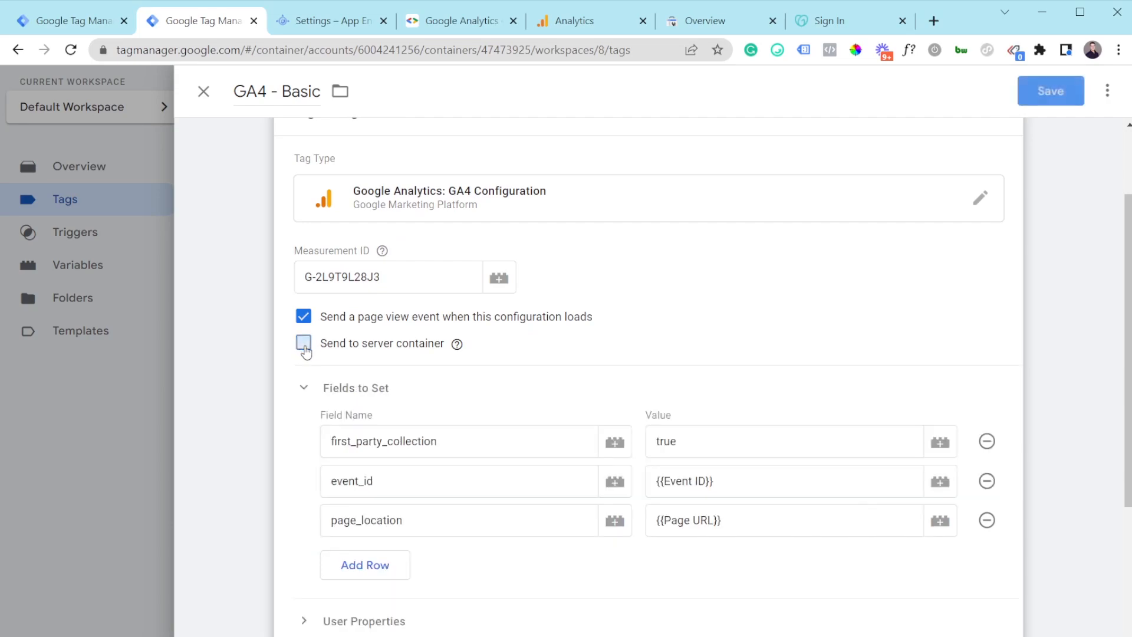
{"action": "left_click", "coordinate": [380, 567]}
{"action": "type", "text": "transport_url"}
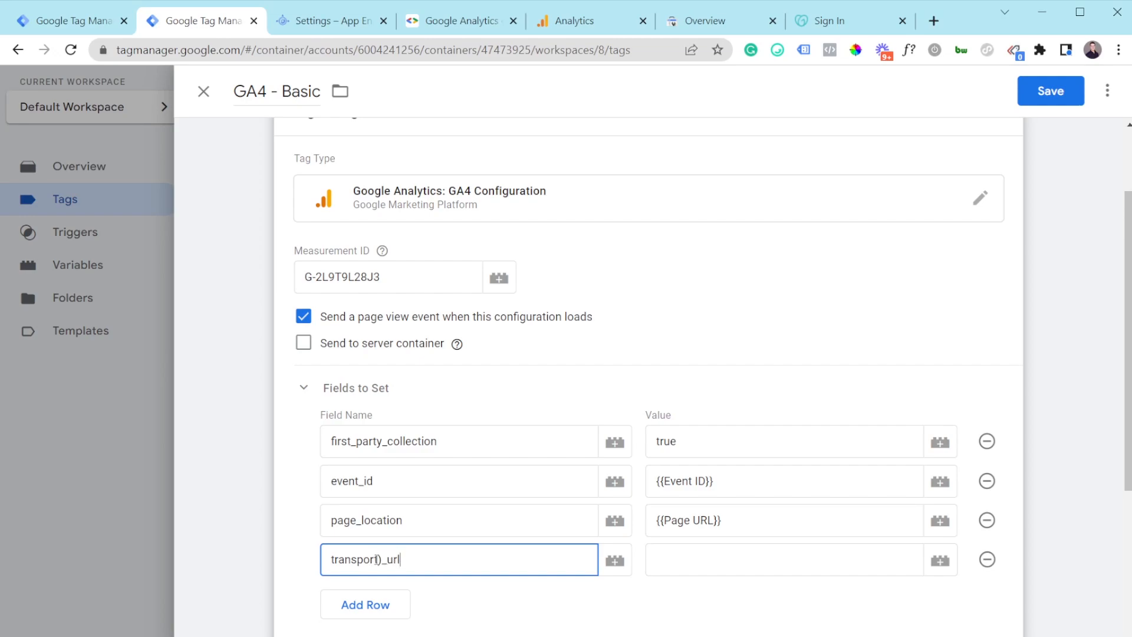
{"action": "left_click", "coordinate": [383, 559]}
{"action": "key", "text": "BackSpace"}
{"action": "left_click", "coordinate": [667, 564]}
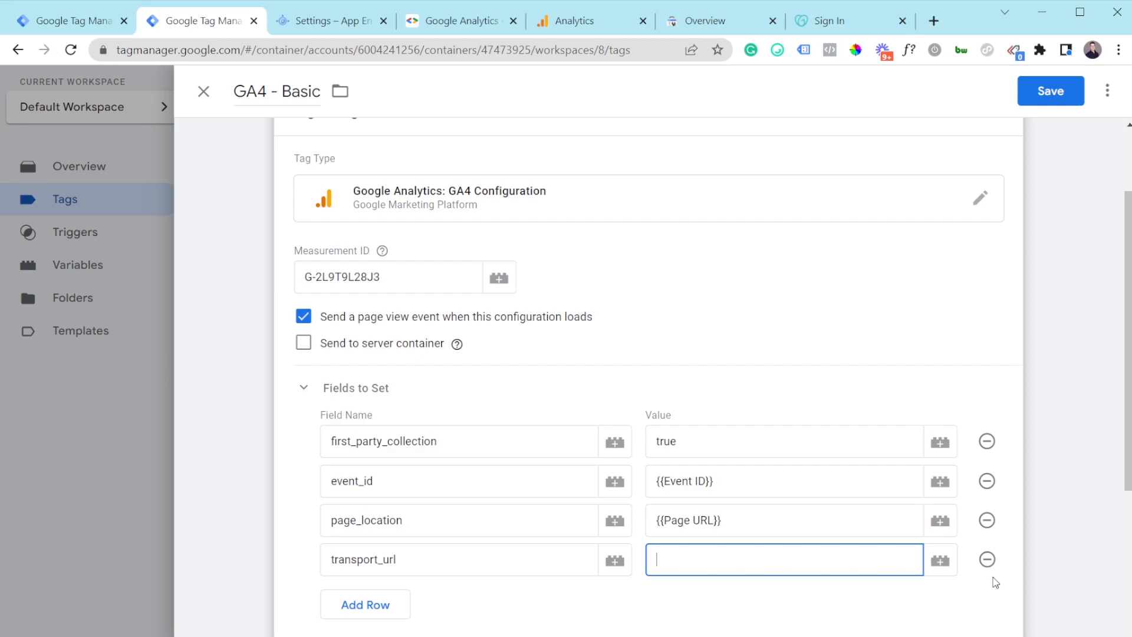
Step: Remove the transport_url row, re-enable Send to server container and save GA4 - Basic
{"action": "left_click", "coordinate": [987, 560]}
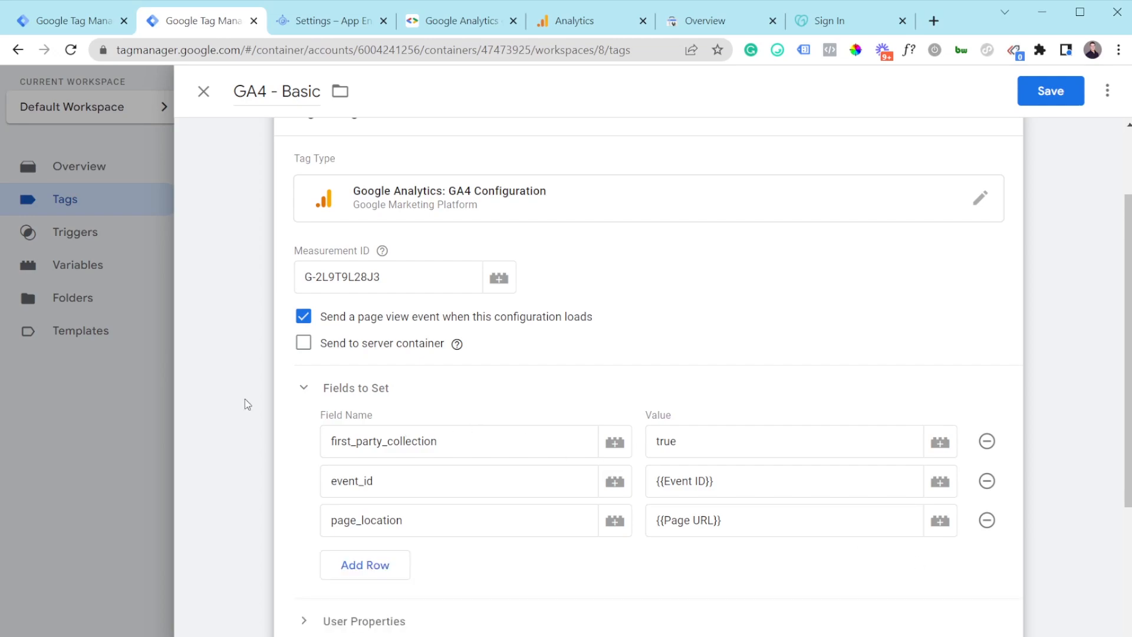
{"action": "left_click", "coordinate": [303, 343]}
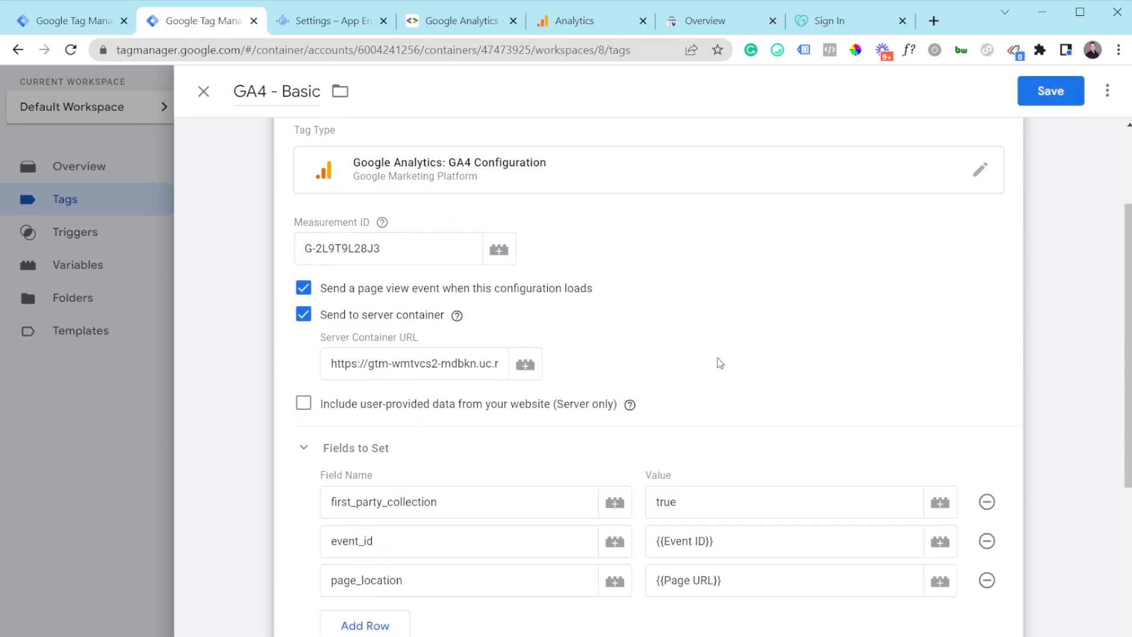
{"action": "scroll", "coordinate": [720, 363], "scroll_direction": "down", "scroll_amount": 4}
{"action": "left_click", "coordinate": [1051, 93]}
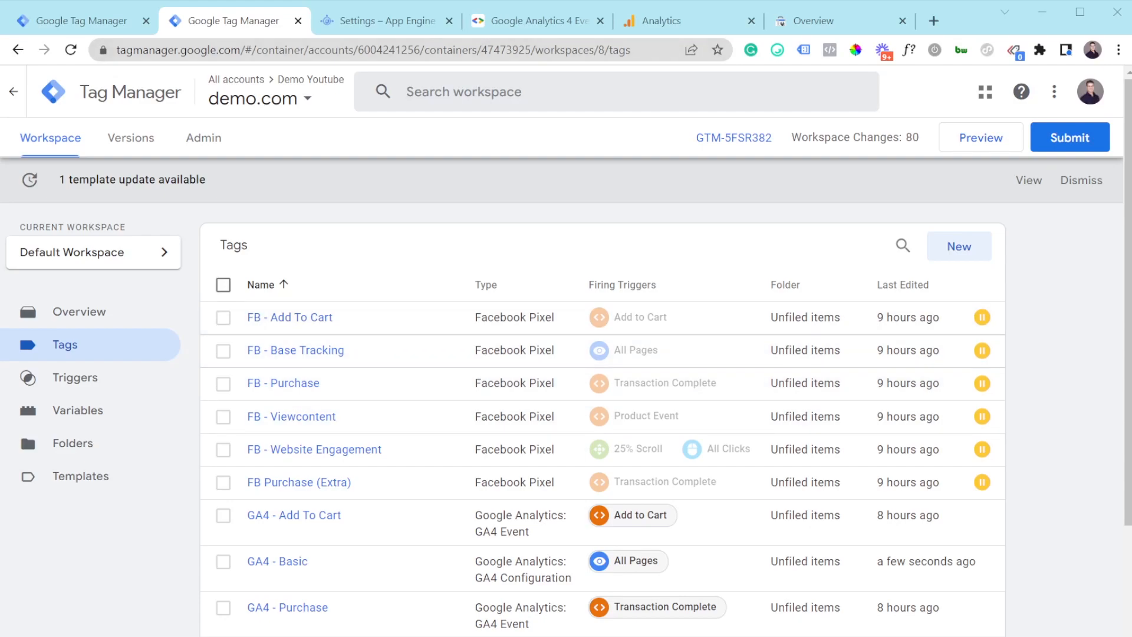
Step: Toggle the GA4 client's default gtag.js paths off and back on, then save it
{"action": "left_click", "coordinate": [97, 23]}
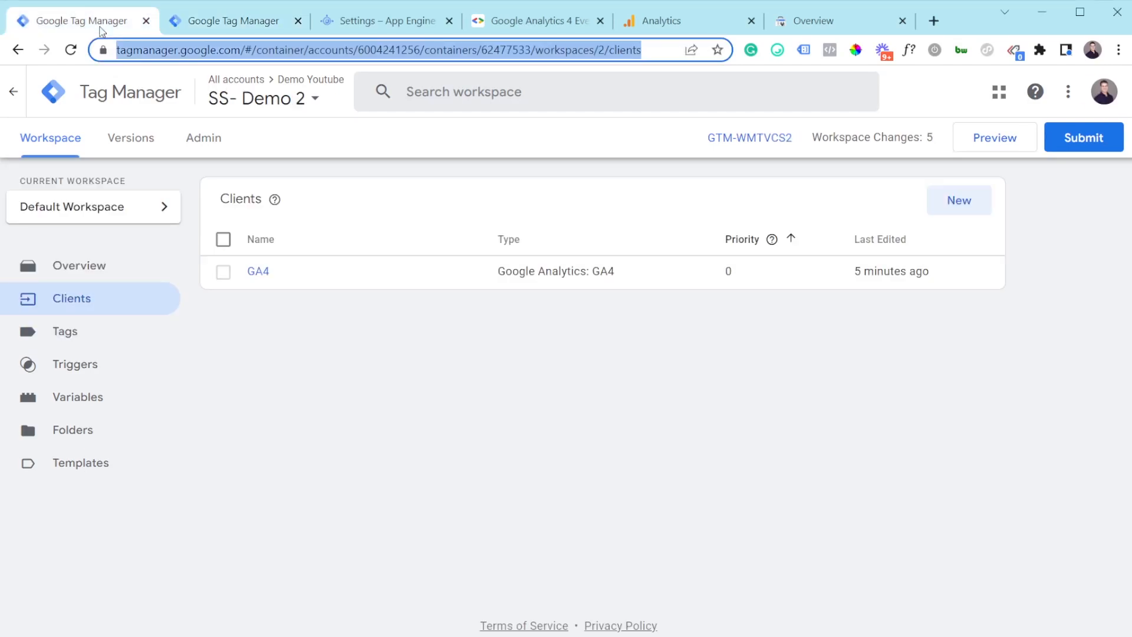
{"action": "left_click", "coordinate": [302, 453]}
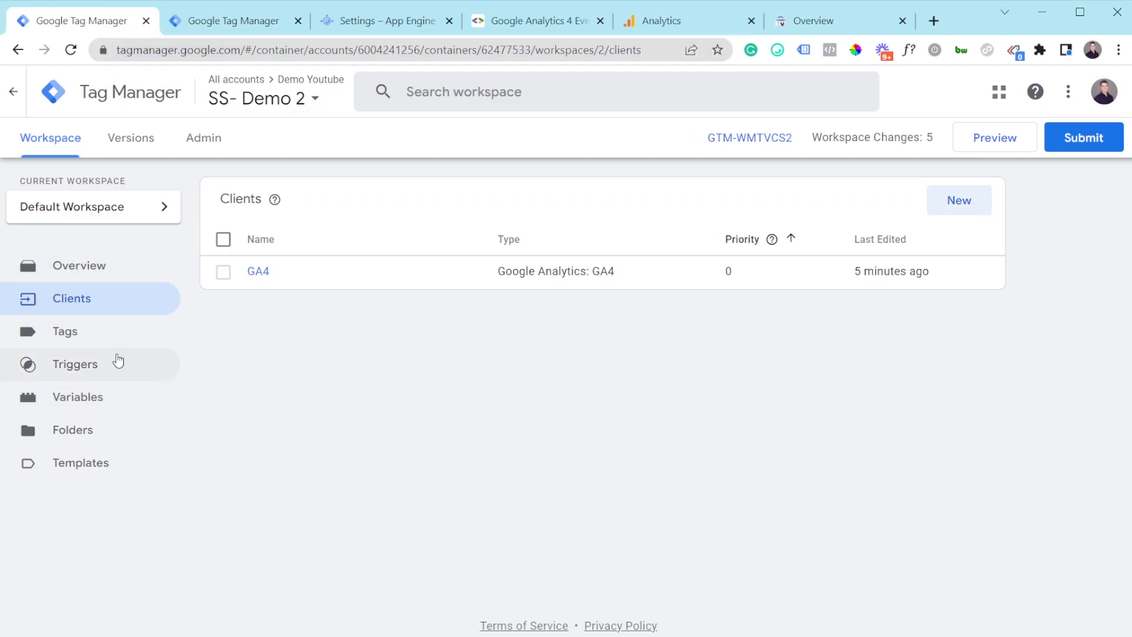
{"action": "left_click", "coordinate": [254, 273]}
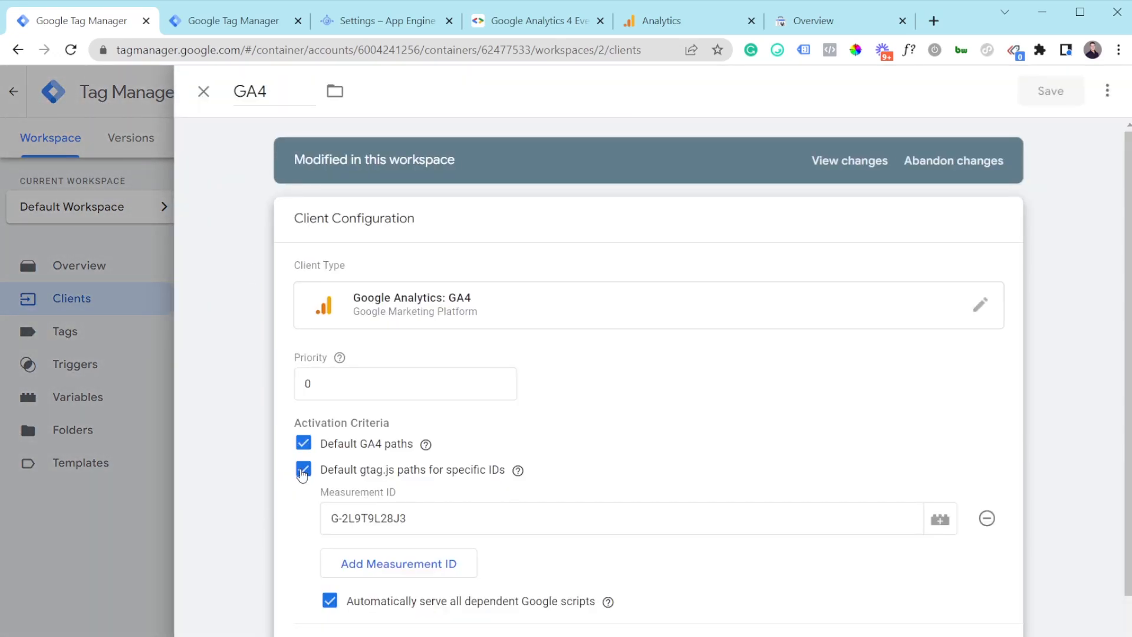
{"action": "left_click", "coordinate": [305, 470]}
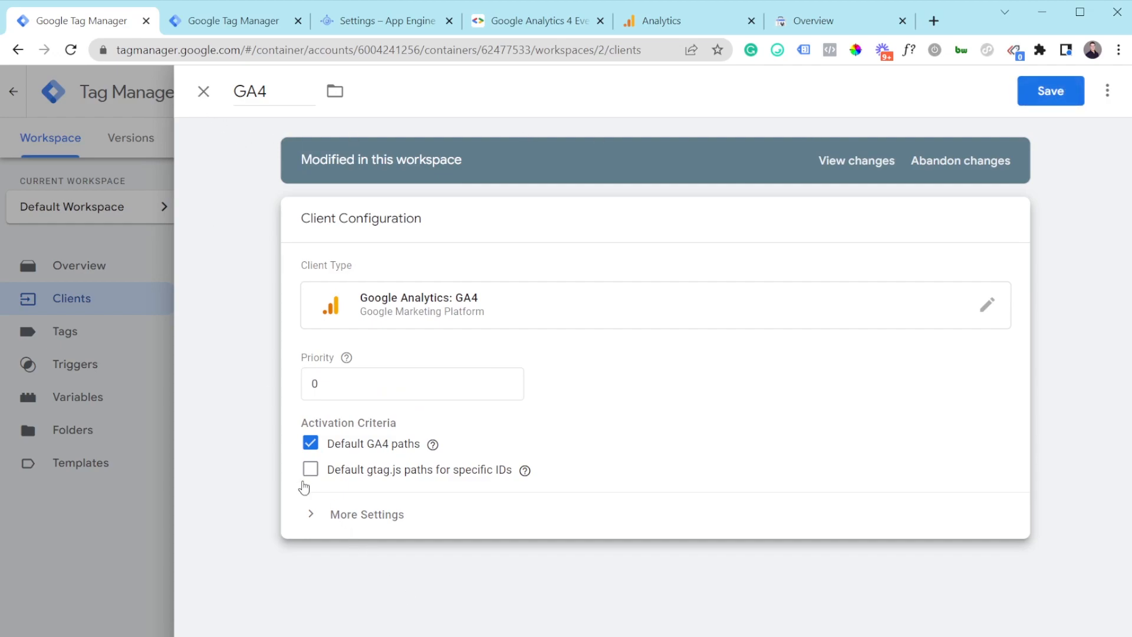
{"action": "left_click", "coordinate": [311, 471]}
{"action": "left_click", "coordinate": [1049, 92]}
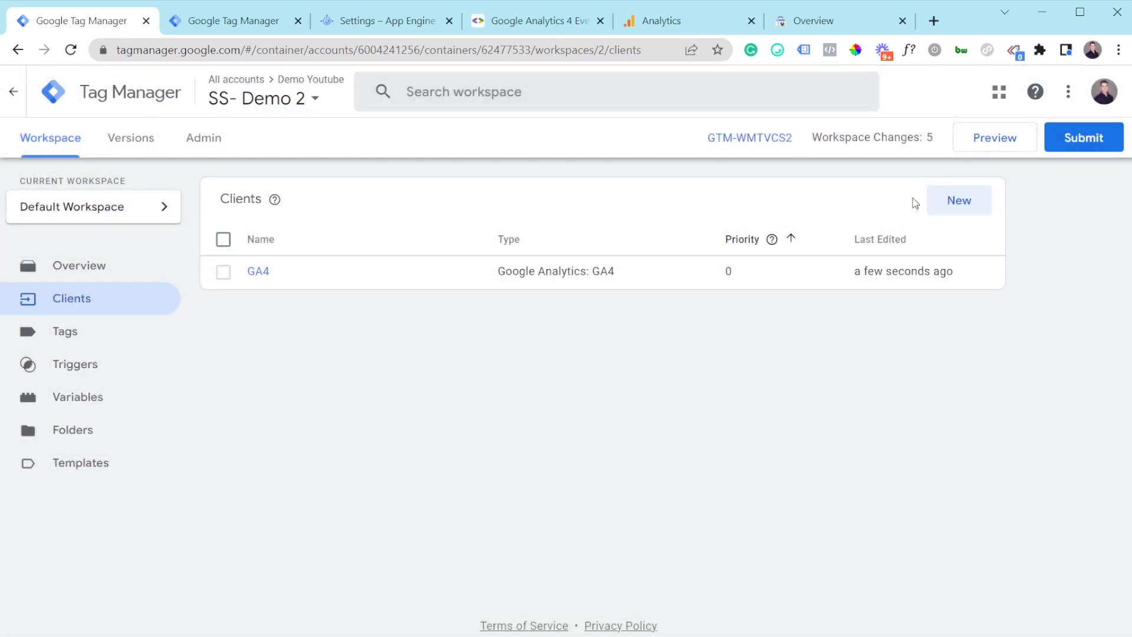
Step: Discard an untitled new client without choosing a type and go to the Templates page
{"action": "left_click", "coordinate": [951, 201]}
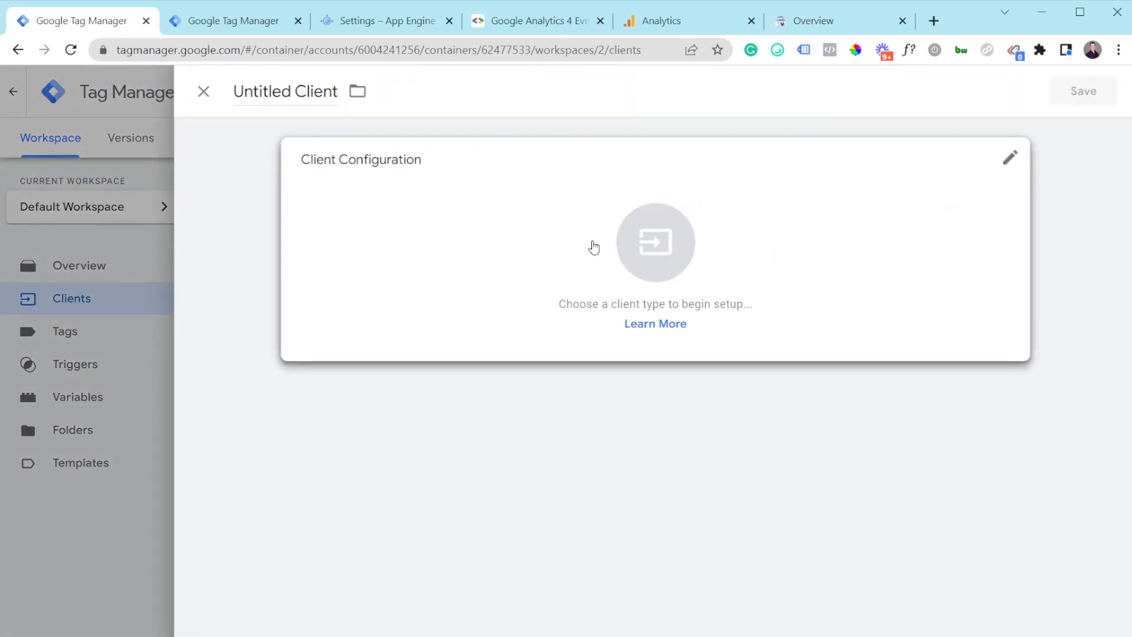
{"action": "left_click", "coordinate": [590, 249]}
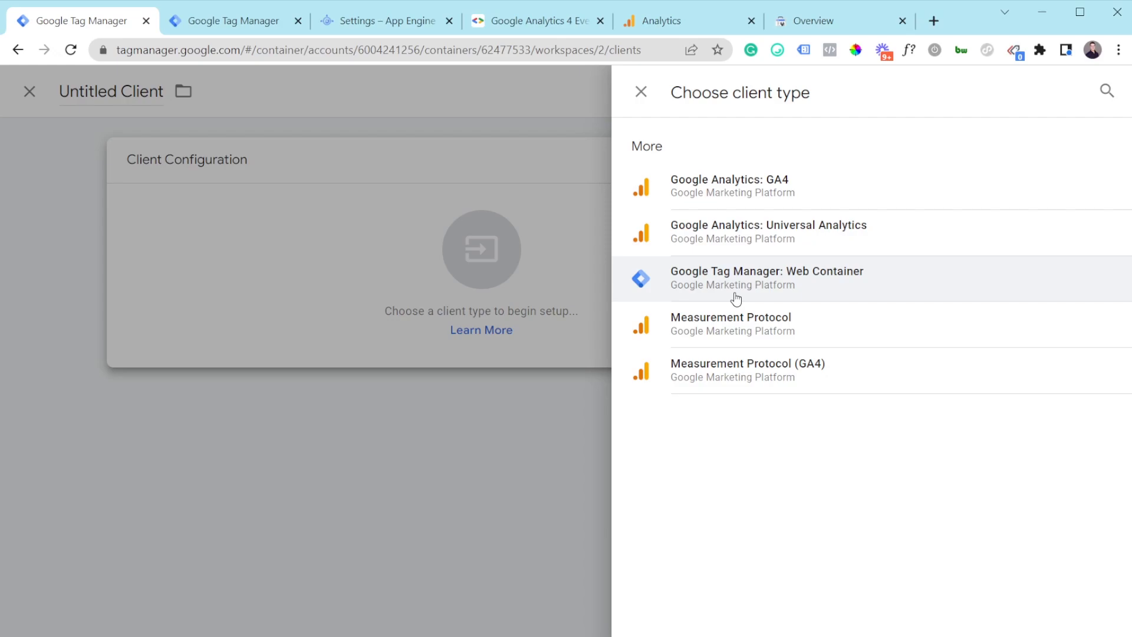
{"action": "left_click", "coordinate": [429, 411]}
{"action": "left_click", "coordinate": [199, 108]}
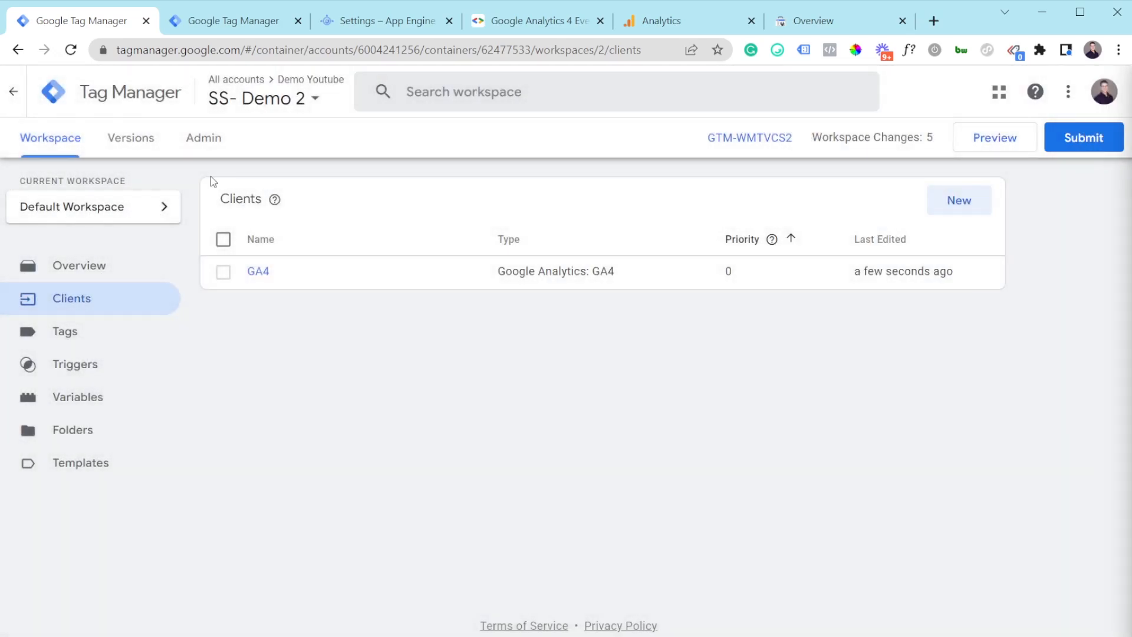
{"action": "left_click", "coordinate": [117, 470]}
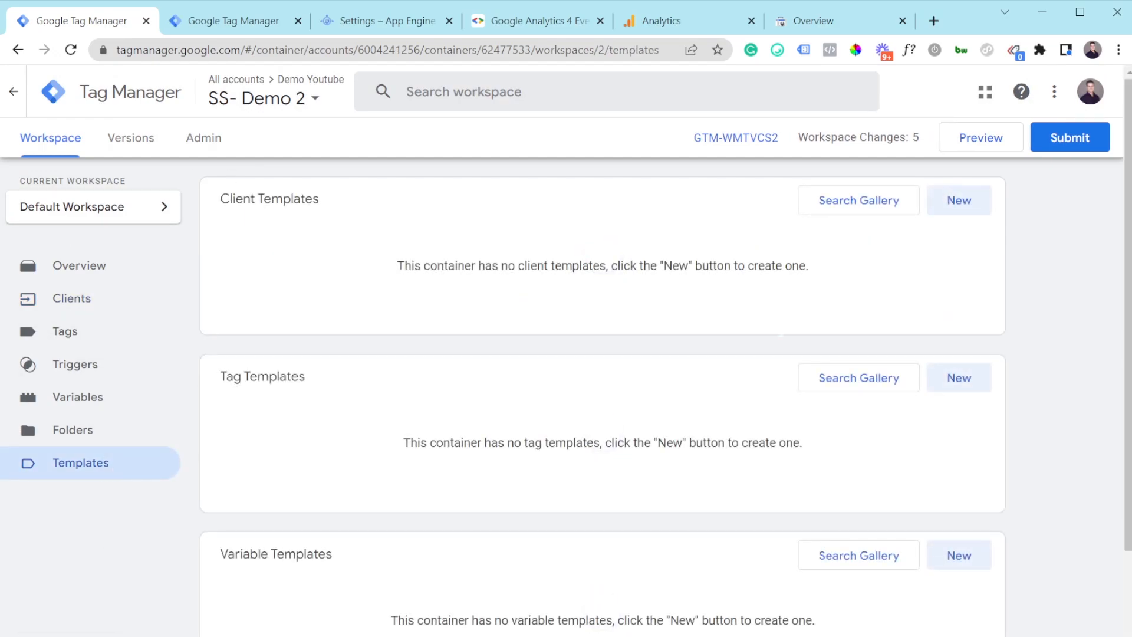
Step: Download the GTM Loader template.tpl file from GitHub and save it to disk
{"action": "left_click_drag", "start_coordinate": [451, 3], "coordinate": [453, 21]}
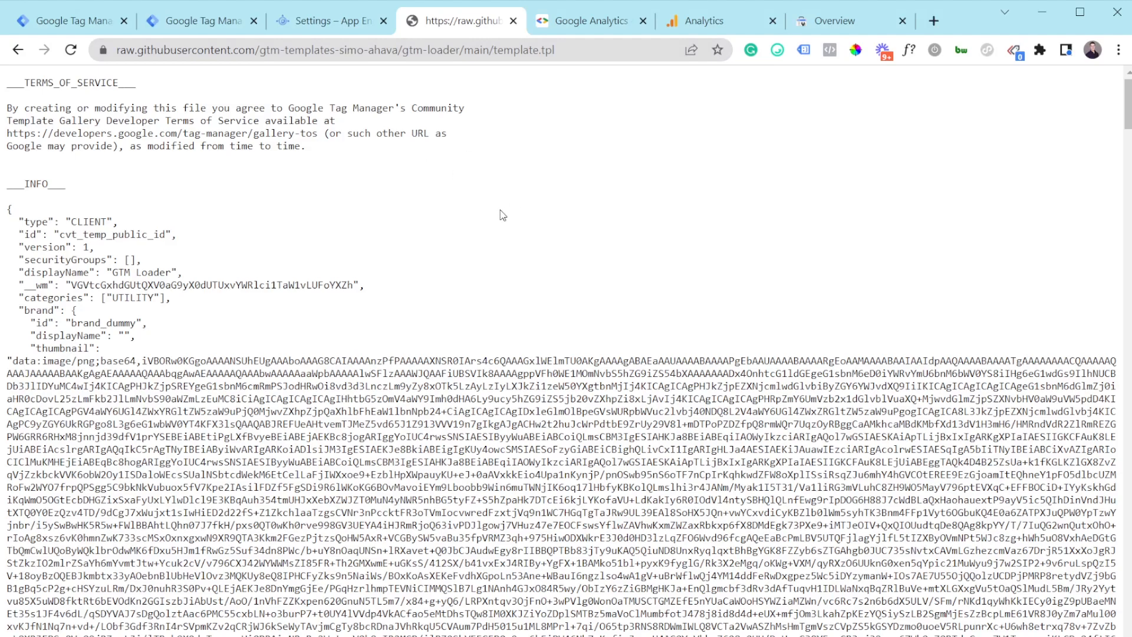
{"action": "key", "text": "ctrl+s"}
{"action": "left_click", "coordinate": [104, 22]}
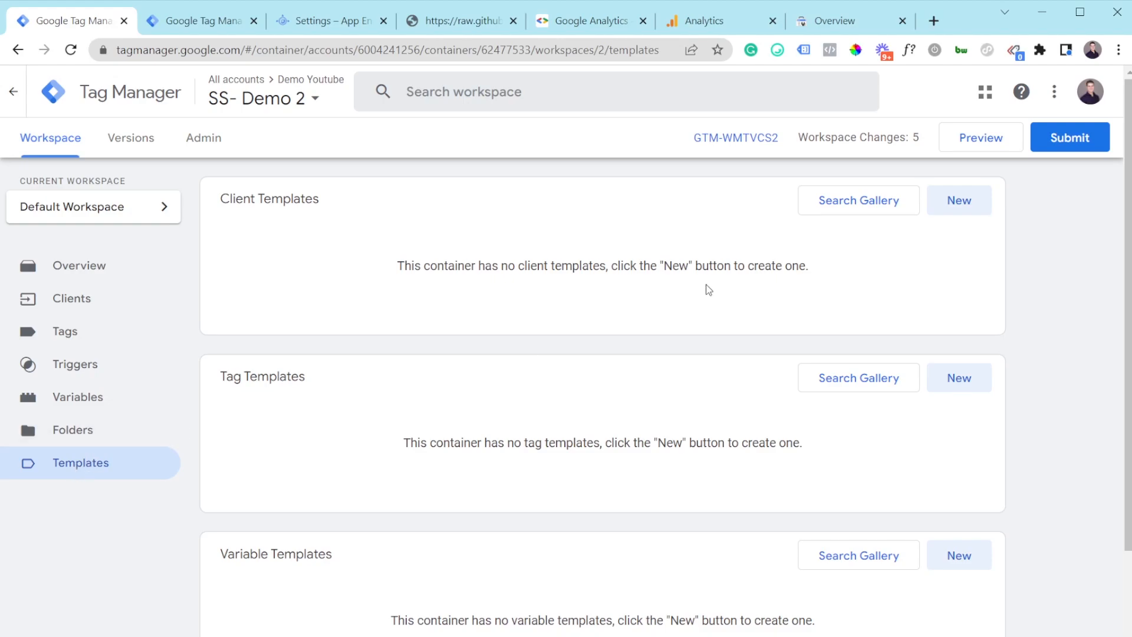
Step: Import template.tpl as a new client template, agree to the gallery terms, and save it
{"action": "left_click", "coordinate": [954, 204]}
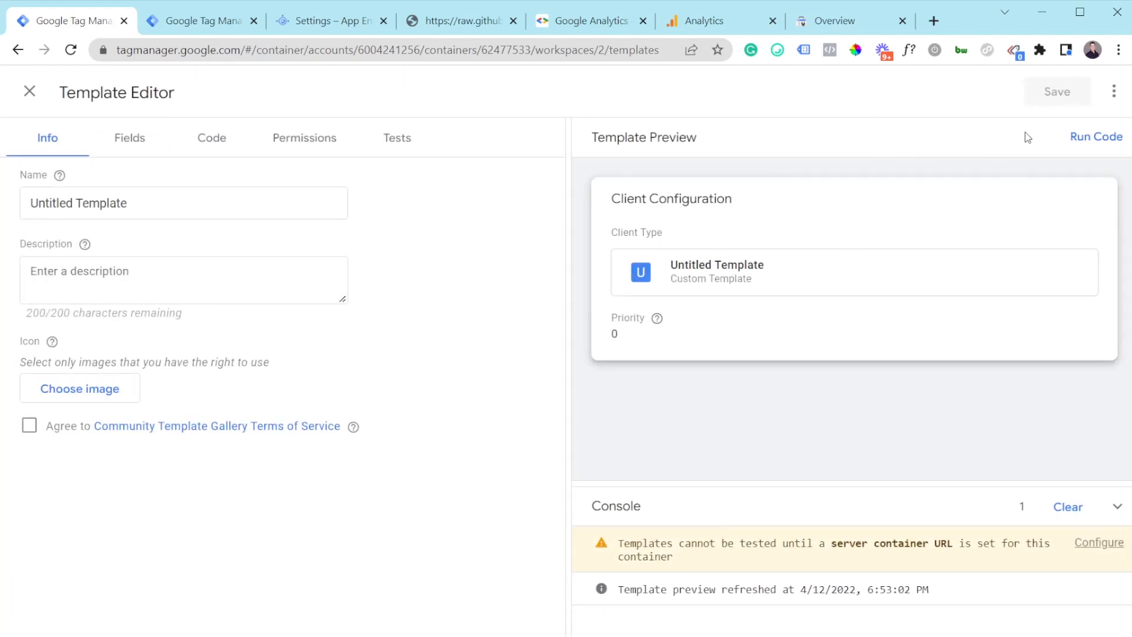
{"action": "left_click", "coordinate": [1115, 96]}
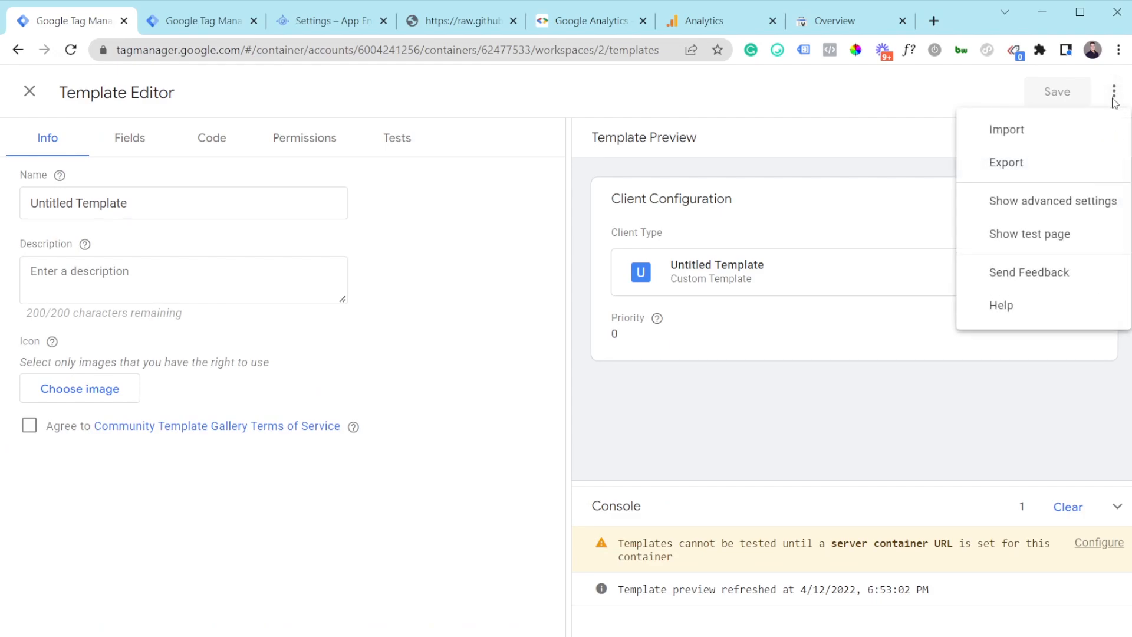
{"action": "left_click", "coordinate": [1074, 126]}
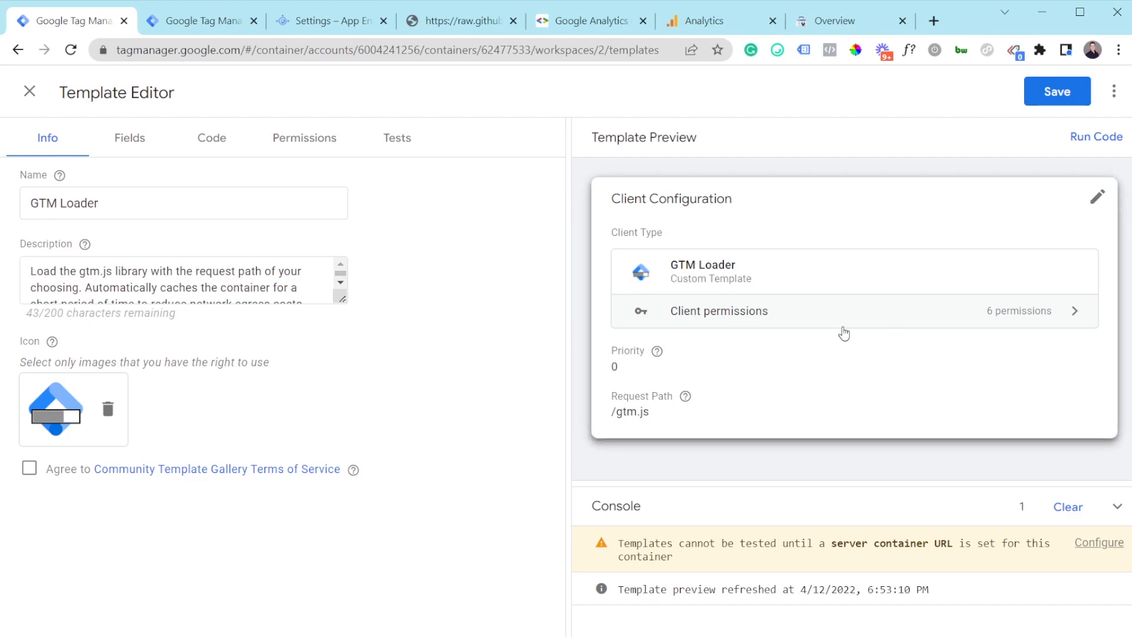
{"action": "left_click", "coordinate": [1051, 100]}
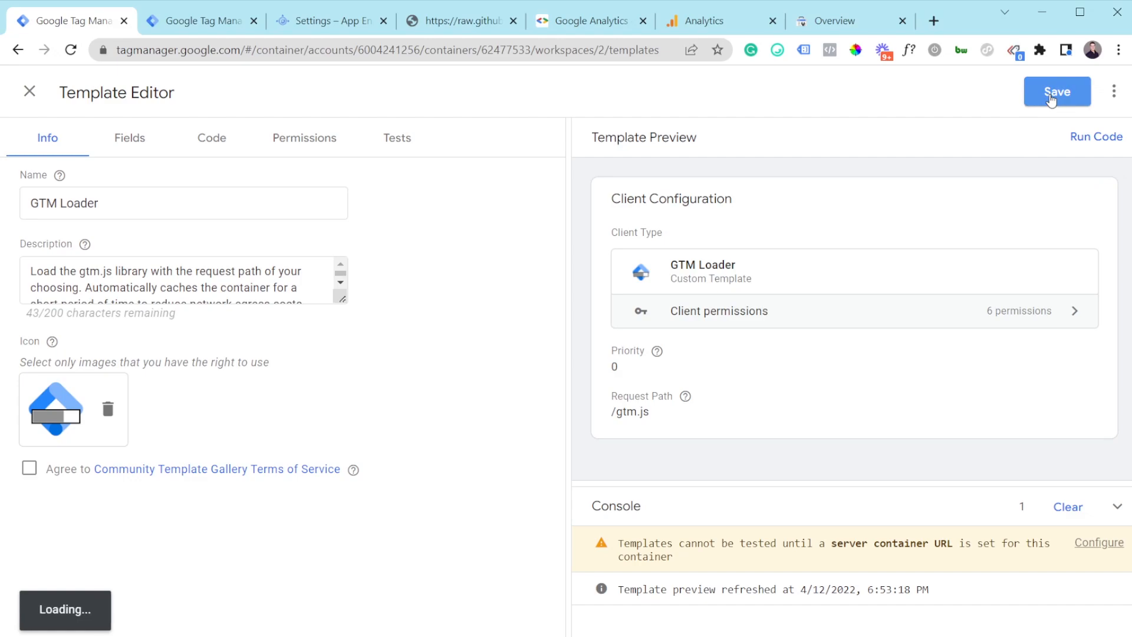
{"action": "left_click", "coordinate": [35, 473]}
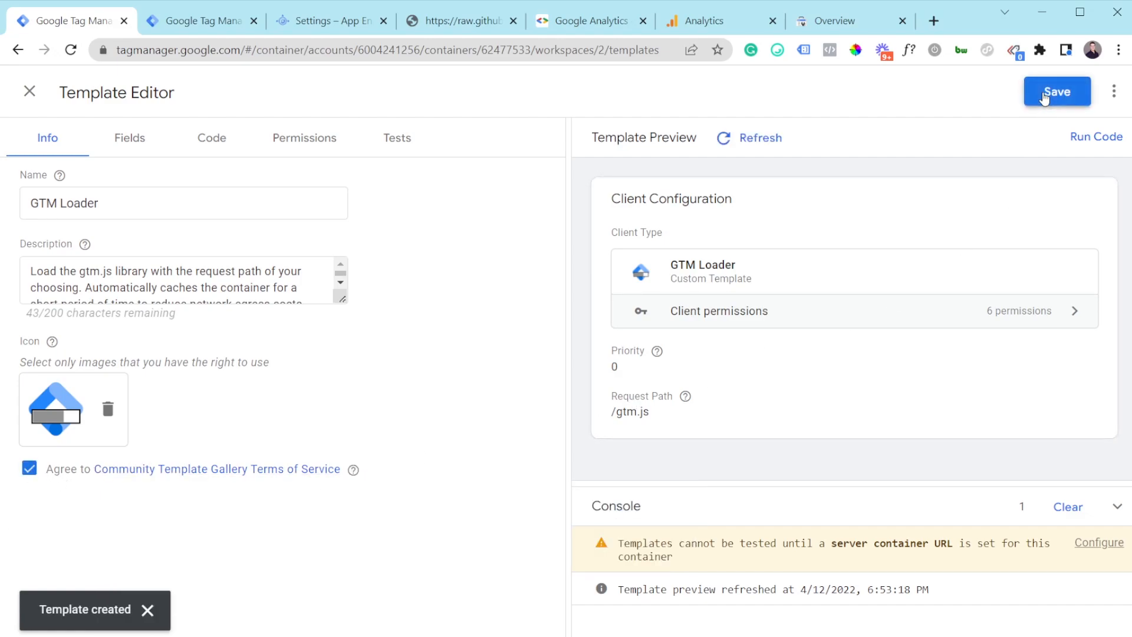
{"action": "left_click", "coordinate": [1054, 95]}
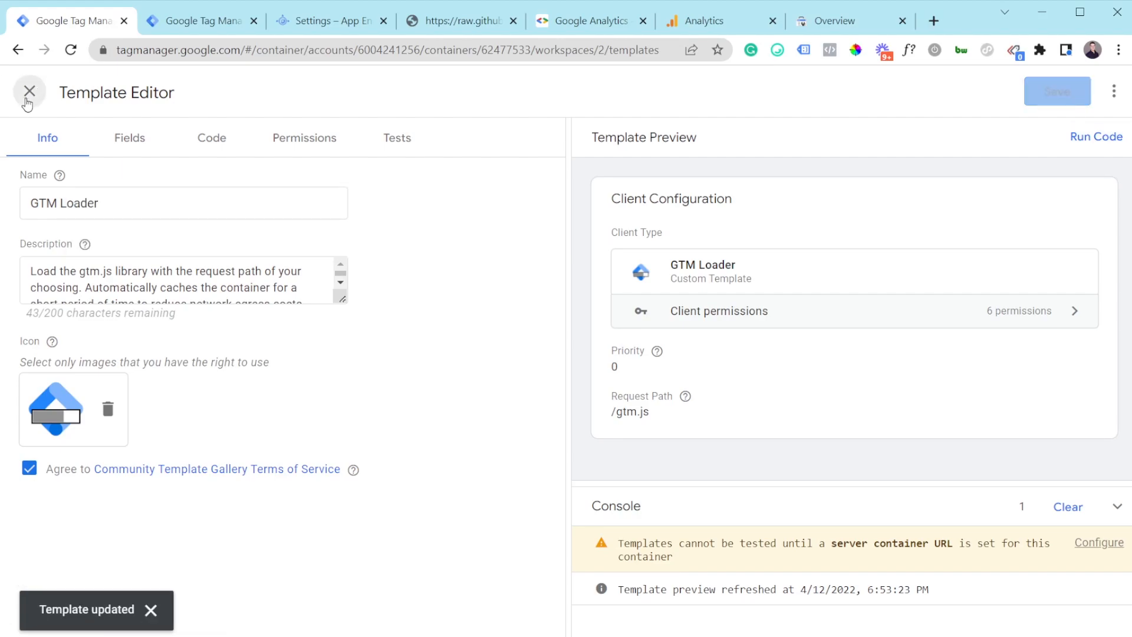
{"action": "left_click", "coordinate": [29, 92]}
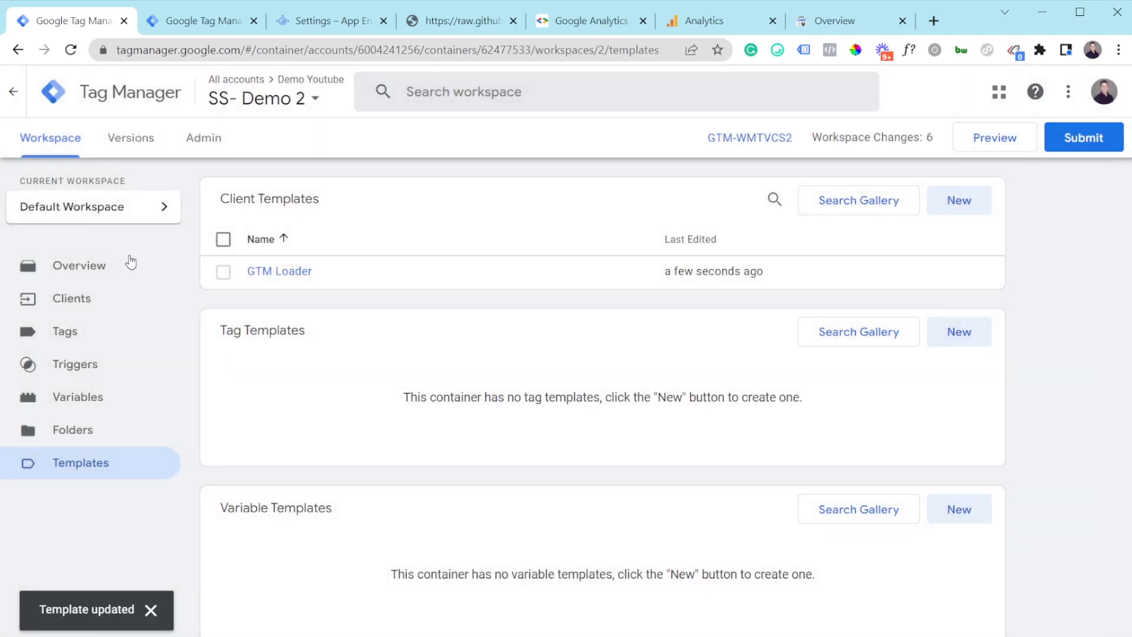
Step: Create a new GTM Loader client and change its request path from /gtm.js to /test.js
{"action": "left_click", "coordinate": [95, 314]}
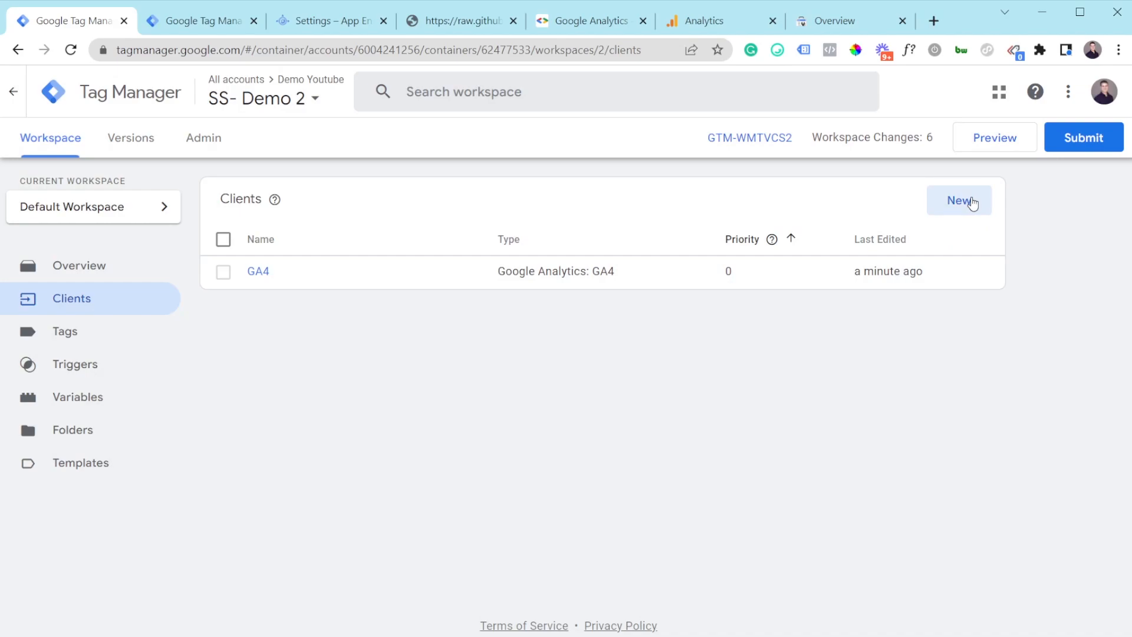
{"action": "left_click", "coordinate": [973, 203]}
{"action": "left_click", "coordinate": [423, 219]}
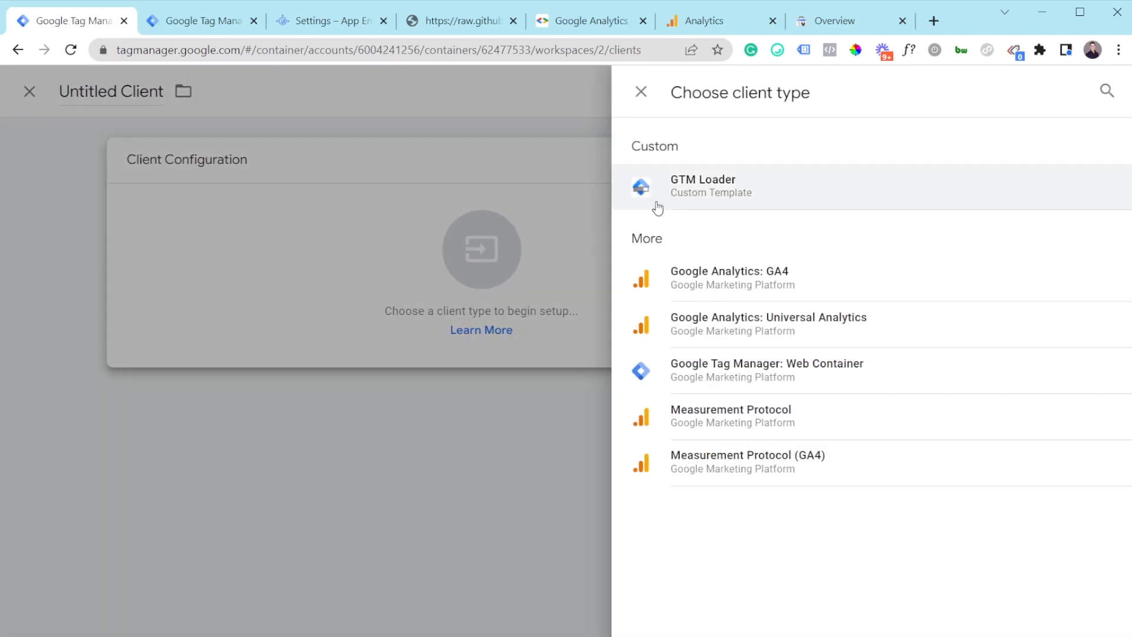
{"action": "left_click", "coordinate": [783, 187]}
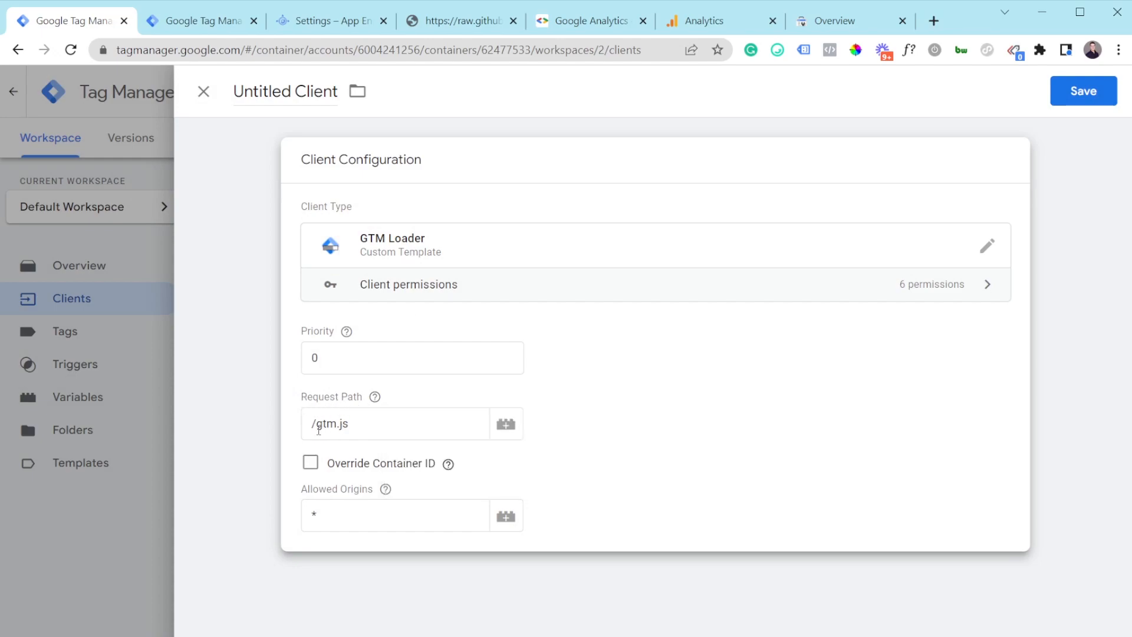
{"action": "left_click_drag", "start_coordinate": [319, 429], "coordinate": [334, 430]}
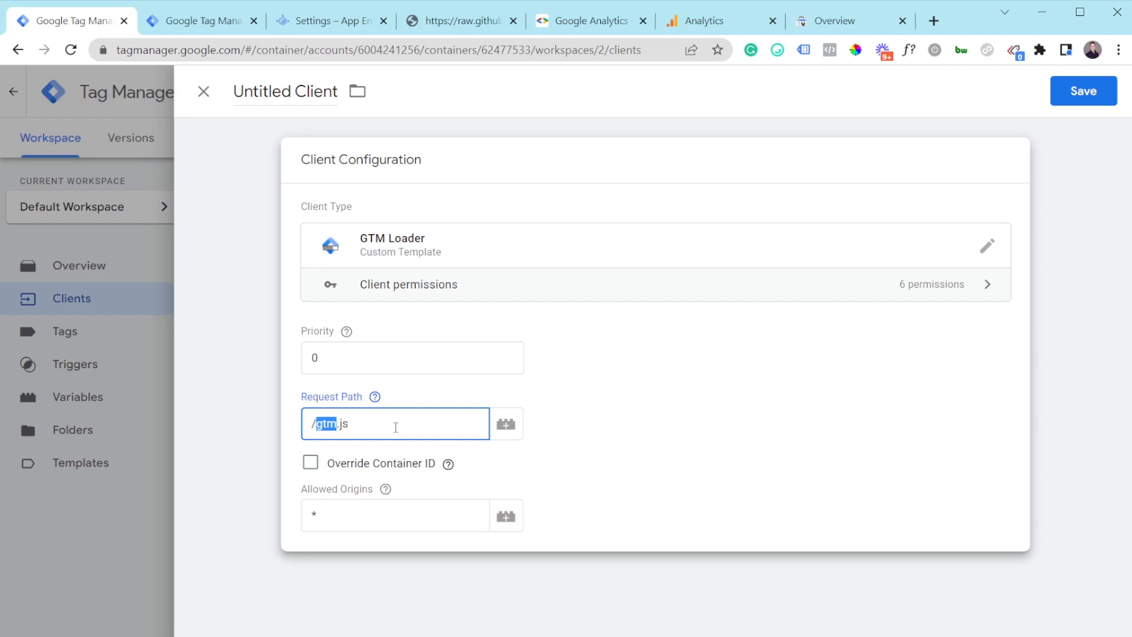
{"action": "type", "text": "test"}
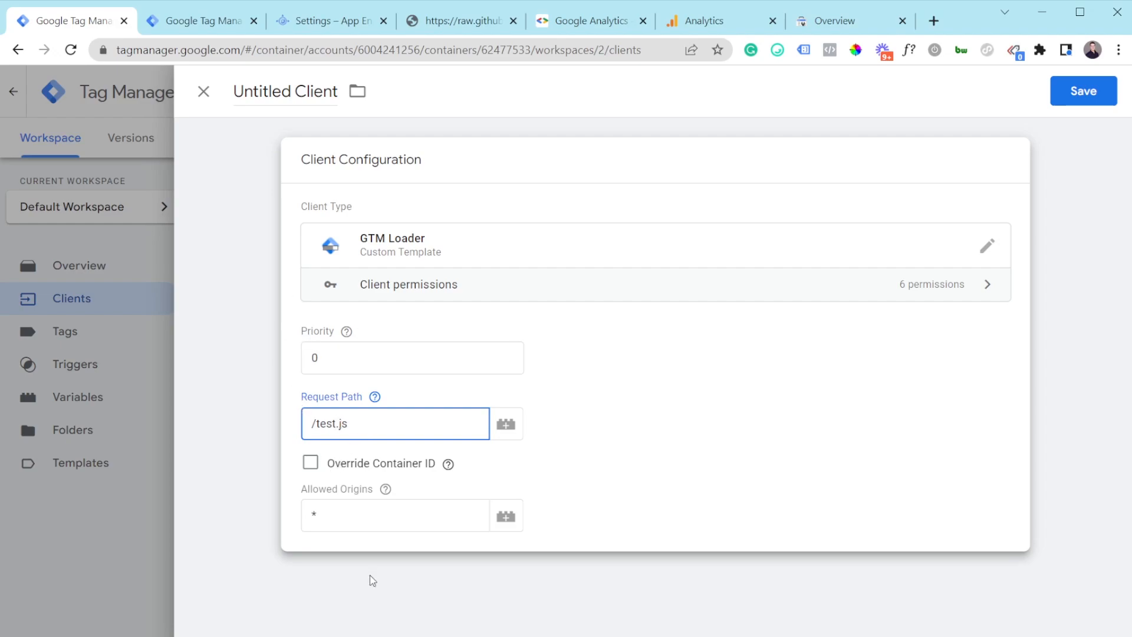
Step: Save the /test.js loader client under the name 'GTM Loader'
{"action": "left_click", "coordinate": [1084, 92]}
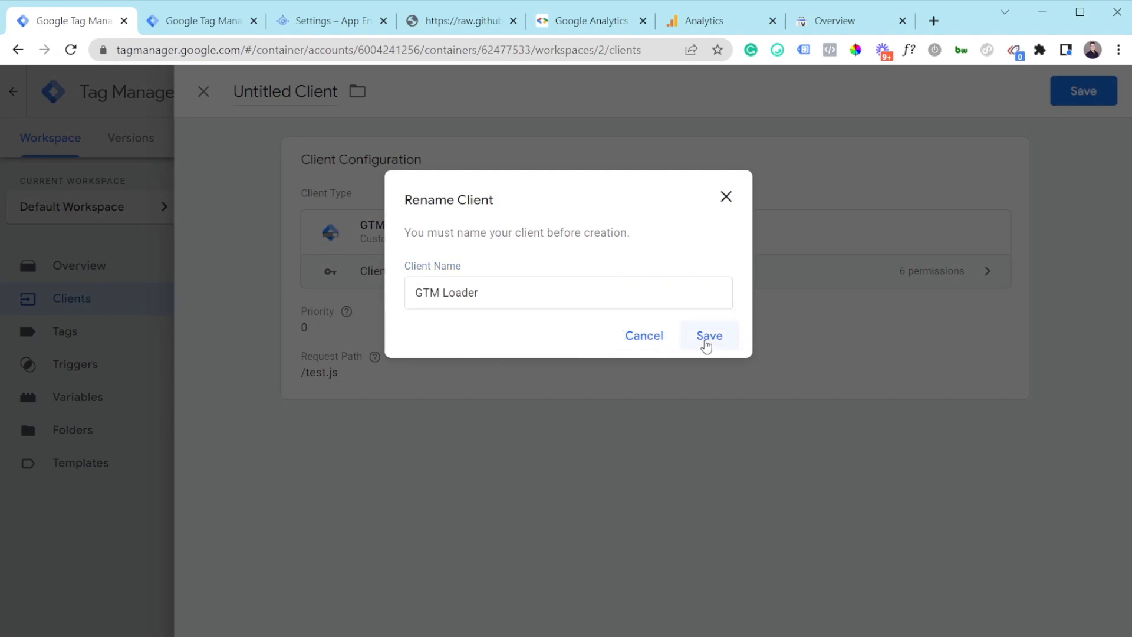
{"action": "left_click", "coordinate": [707, 342]}
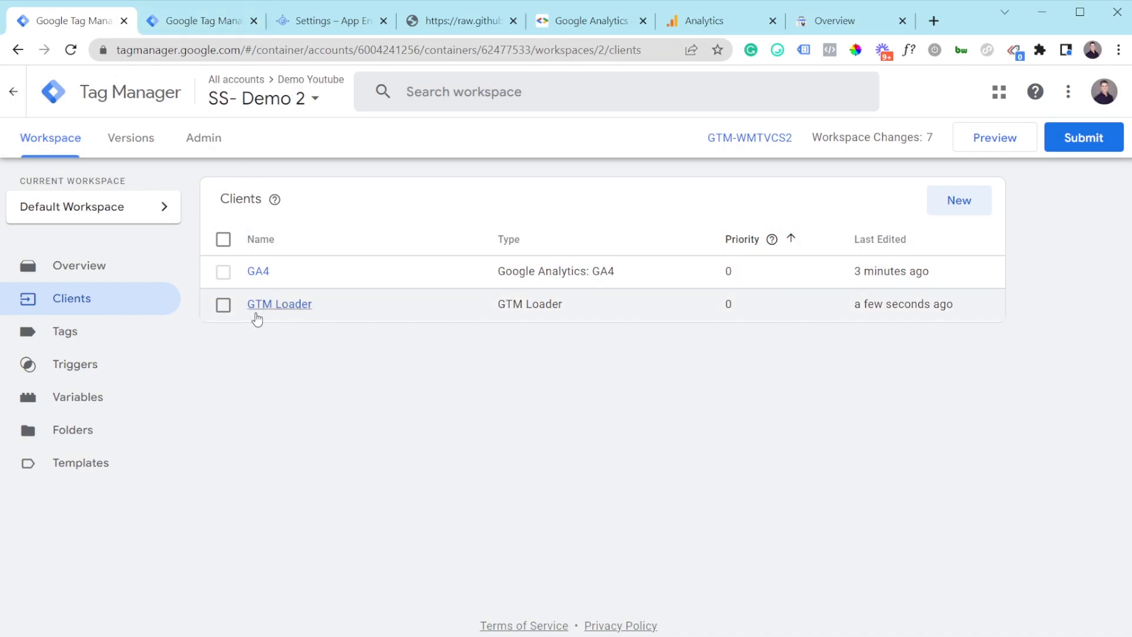
Step: Open the demo.com container's GTM-5FSR382 install snippet and examine its head script URL
{"action": "left_click", "coordinate": [170, 29]}
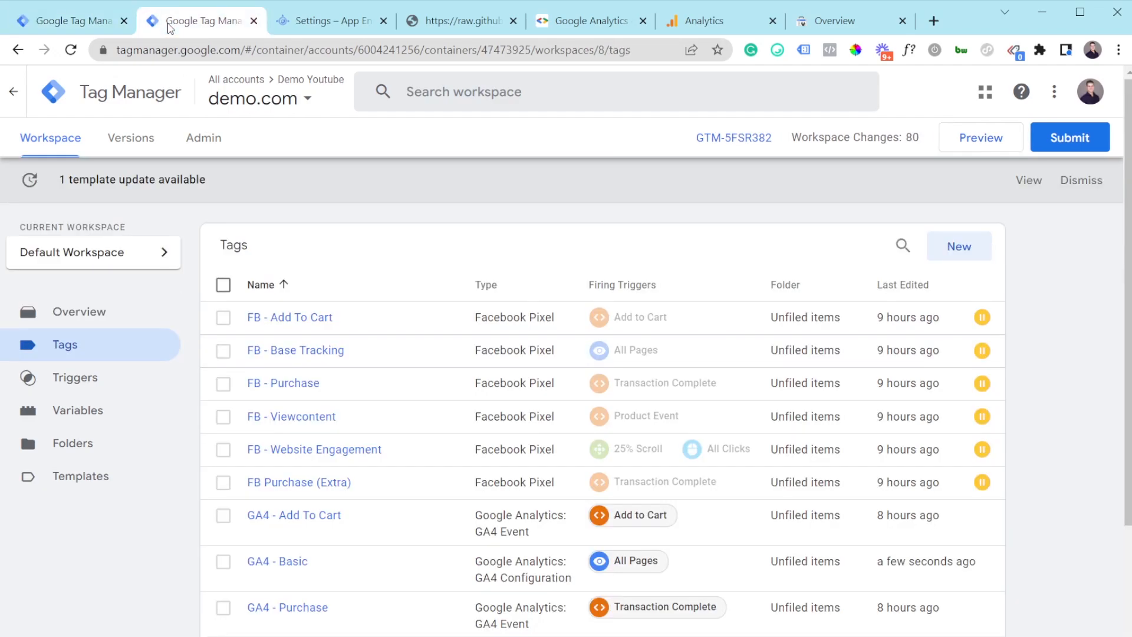
{"action": "left_click", "coordinate": [726, 141]}
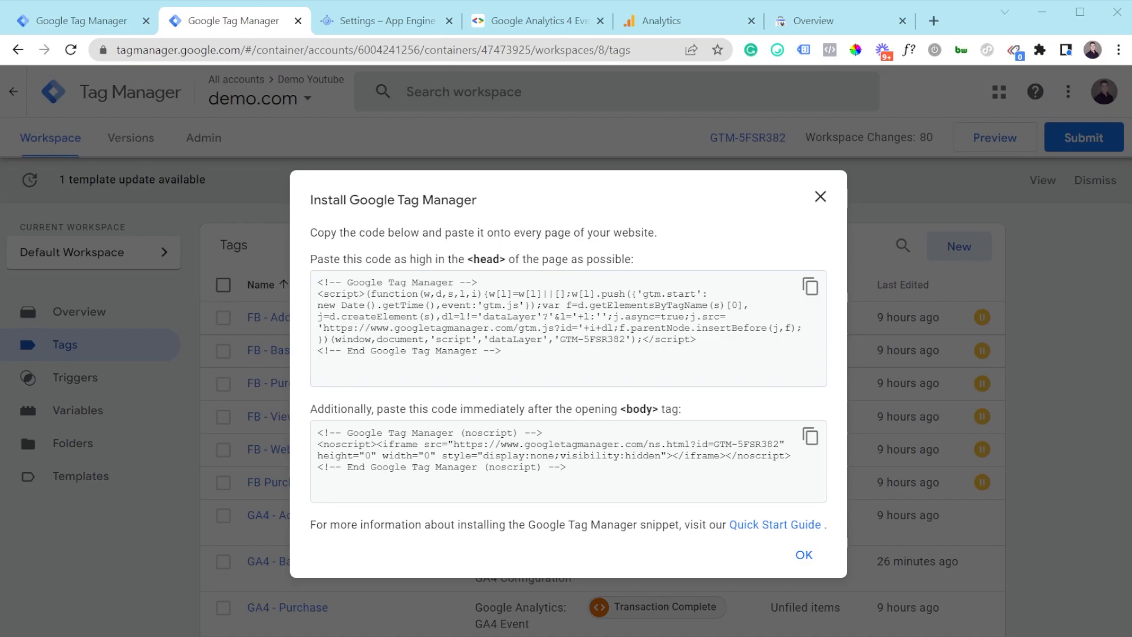
{"action": "left_click", "coordinate": [519, 328]}
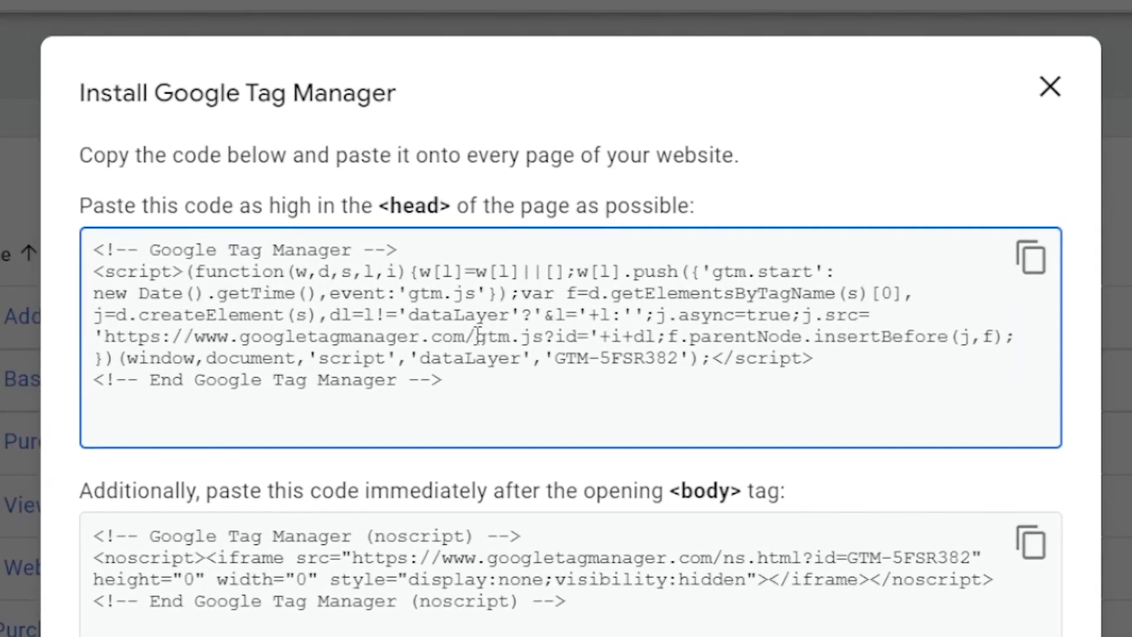
{"action": "left_click_drag", "start_coordinate": [519, 328], "coordinate": [495, 328]}
{"action": "left_click_drag", "start_coordinate": [418, 332], "coordinate": [383, 334]}
{"action": "left_click", "coordinate": [386, 335]}
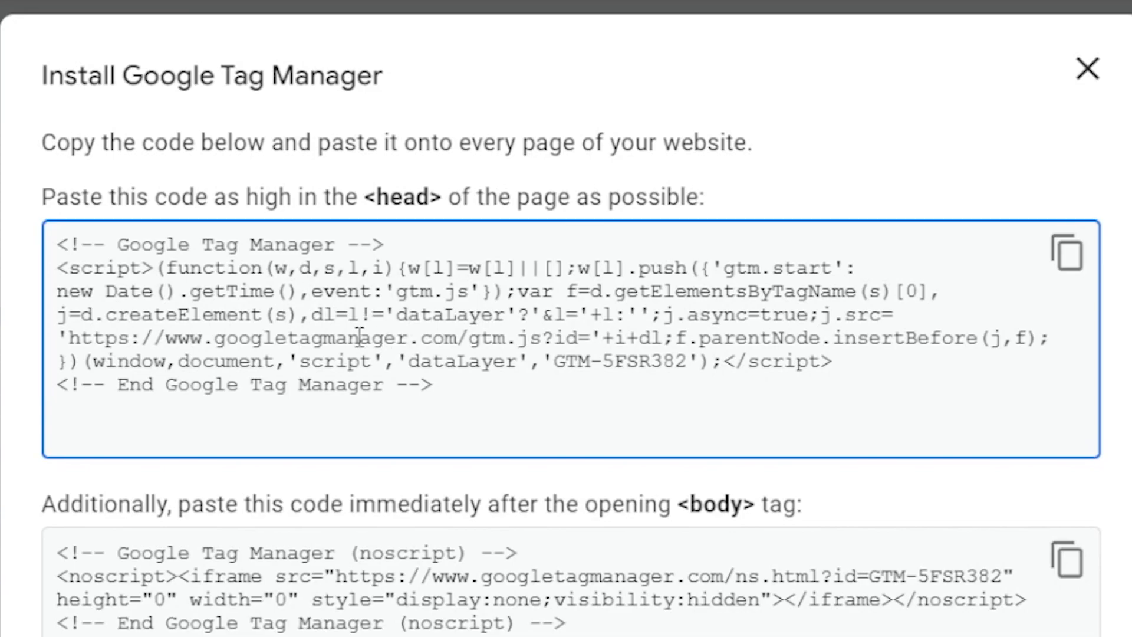
Step: Compare the App Engine custom domains with the snippet's googletagmanager.com gtm script address
{"action": "left_click", "coordinate": [360, 21]}
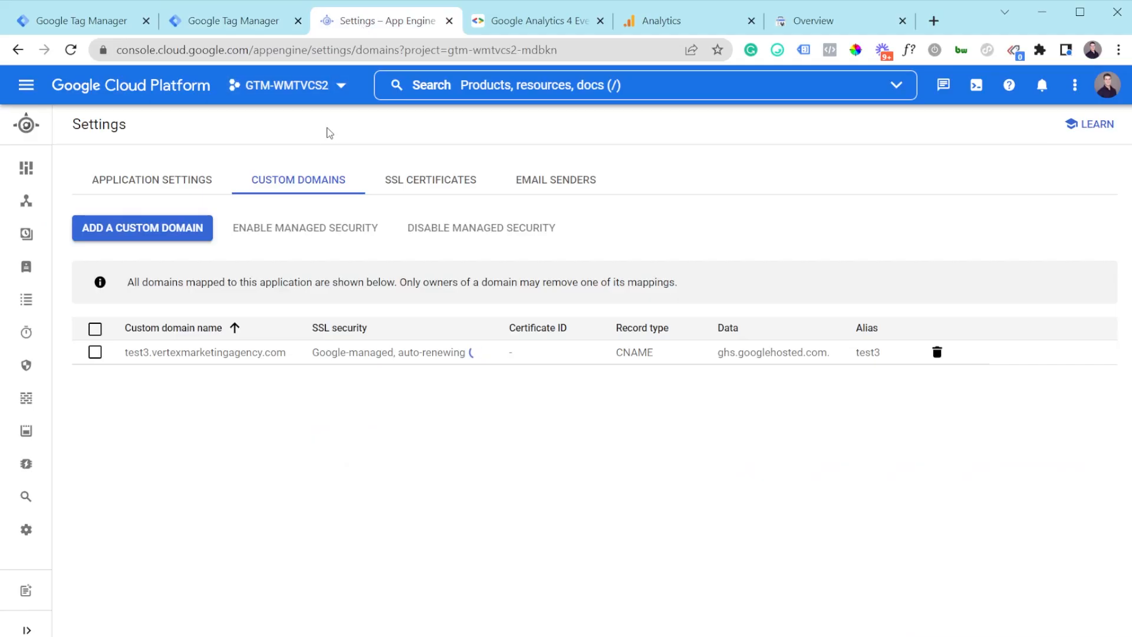
{"action": "left_click", "coordinate": [213, 23]}
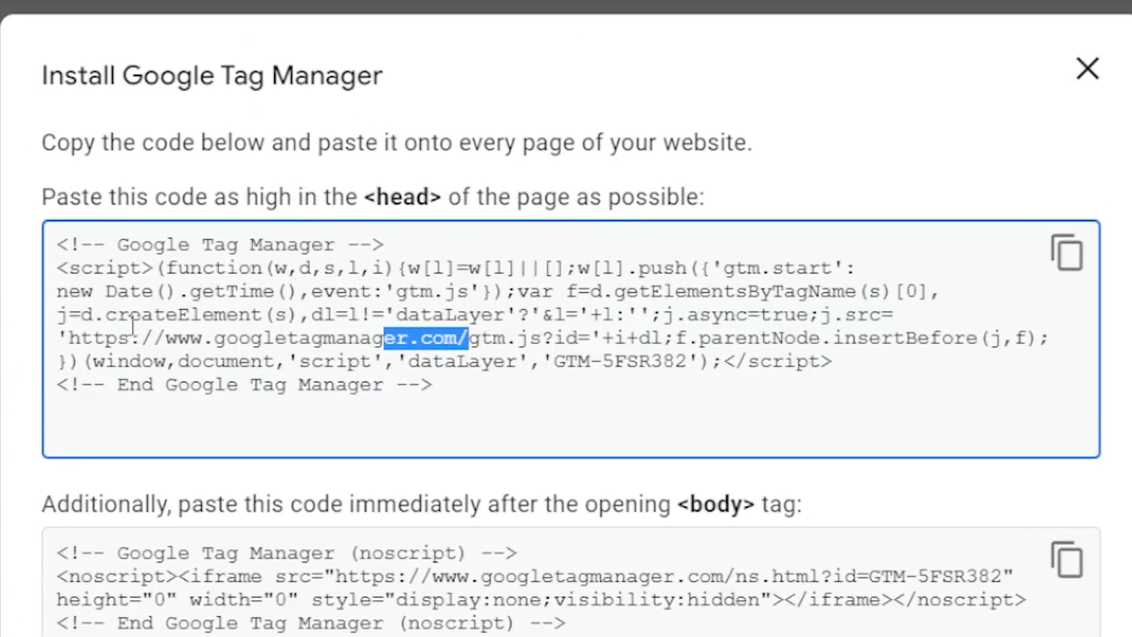
{"action": "left_click_drag", "start_coordinate": [74, 337], "coordinate": [458, 341]}
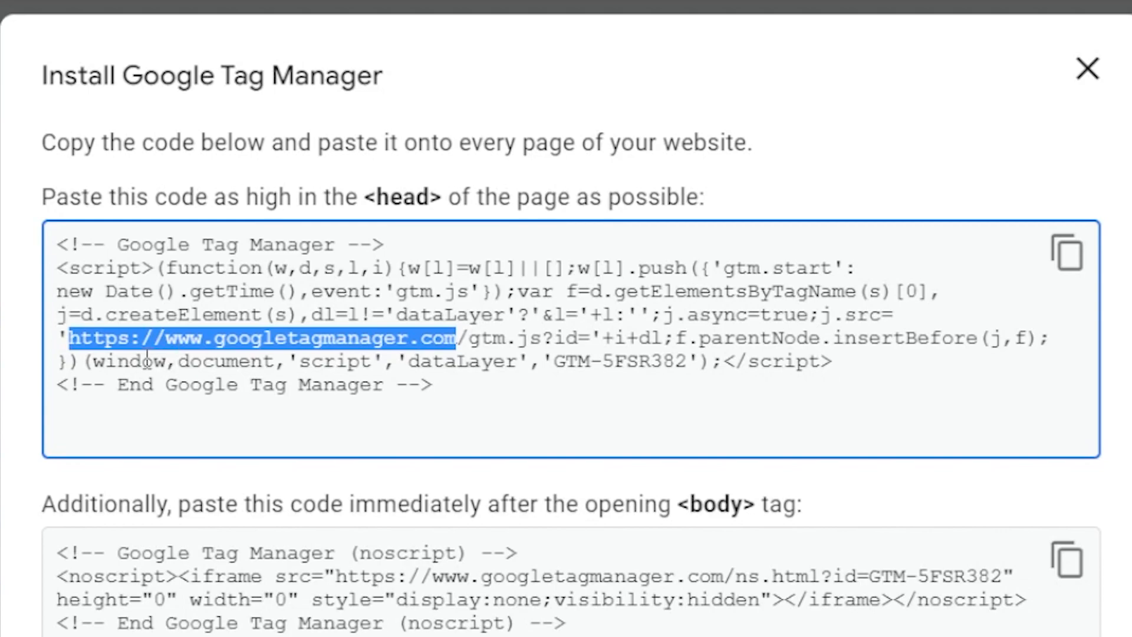
{"action": "left_click", "coordinate": [476, 342]}
{"action": "left_click_drag", "start_coordinate": [476, 342], "coordinate": [506, 342]}
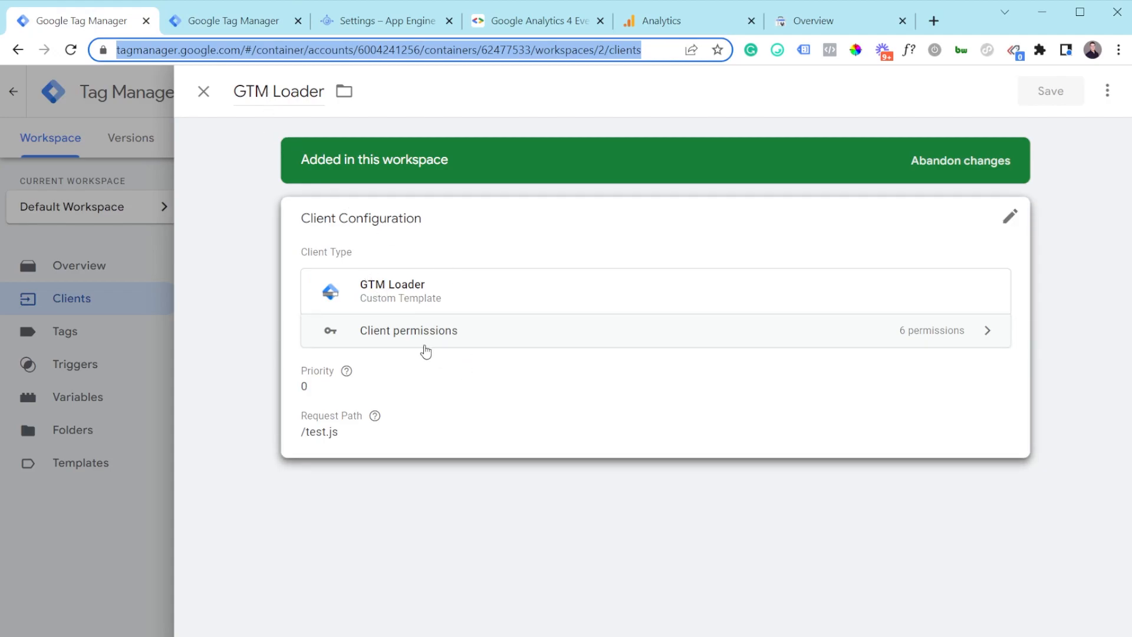
Step: Open the GTM Loader client and select its /test.js request path
{"action": "left_click", "coordinate": [445, 405]}
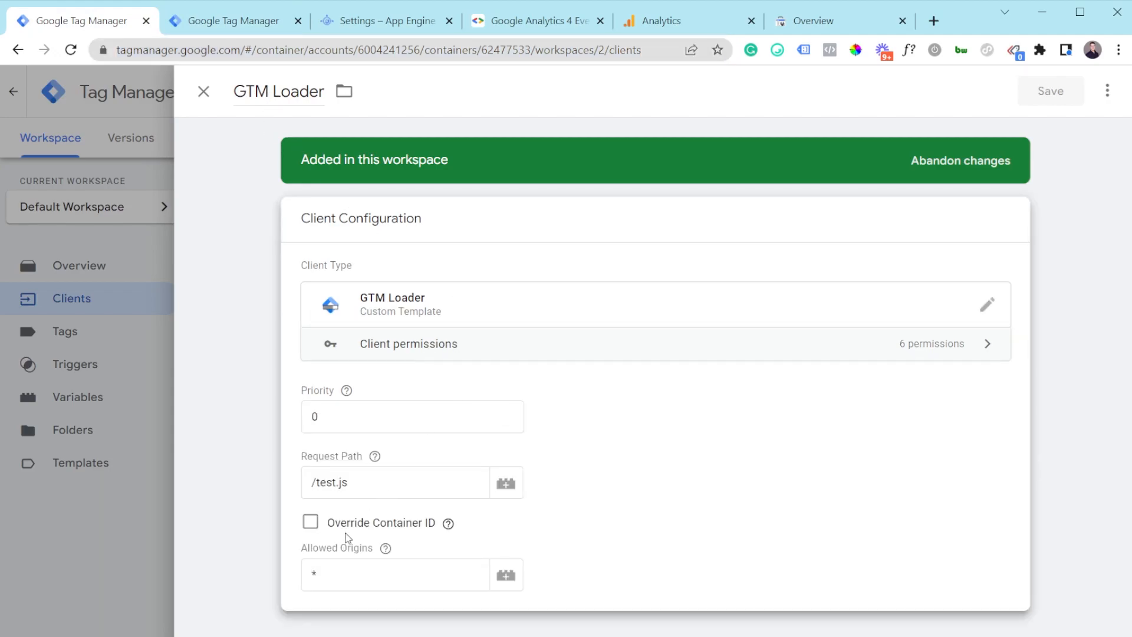
{"action": "left_click_drag", "start_coordinate": [359, 485], "coordinate": [325, 484]}
{"action": "left_click", "coordinate": [324, 485]}
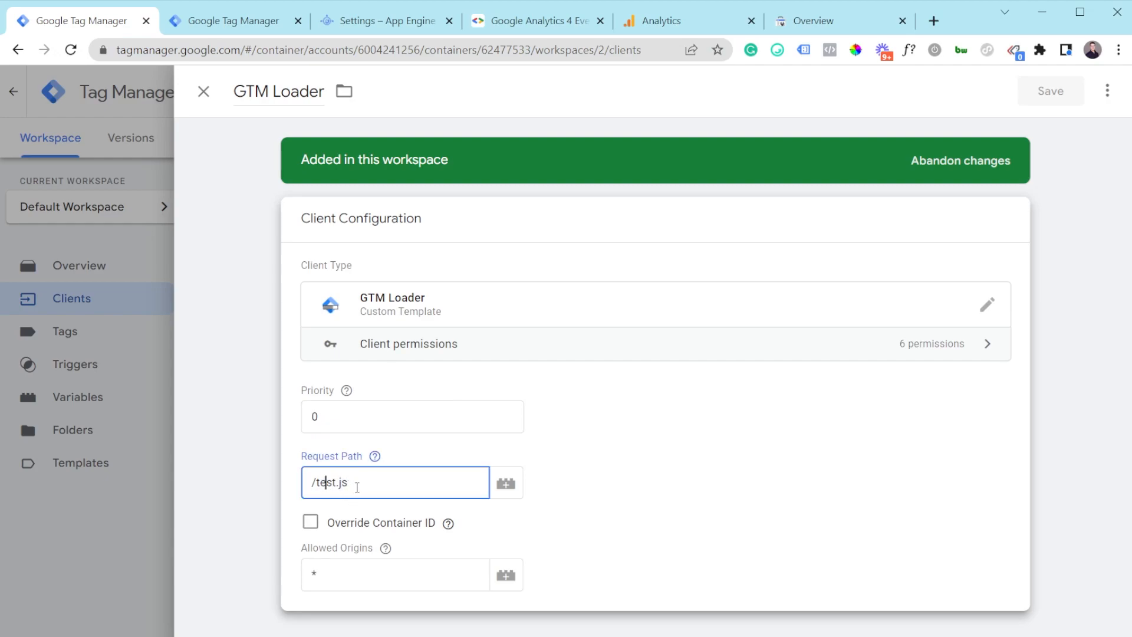
{"action": "triple_click", "coordinate": [352, 493]}
Step: Highlight gtm.js and ns.html in the snippet URLs, then bring the Shopify admin into the window
{"action": "left_click", "coordinate": [247, 23]}
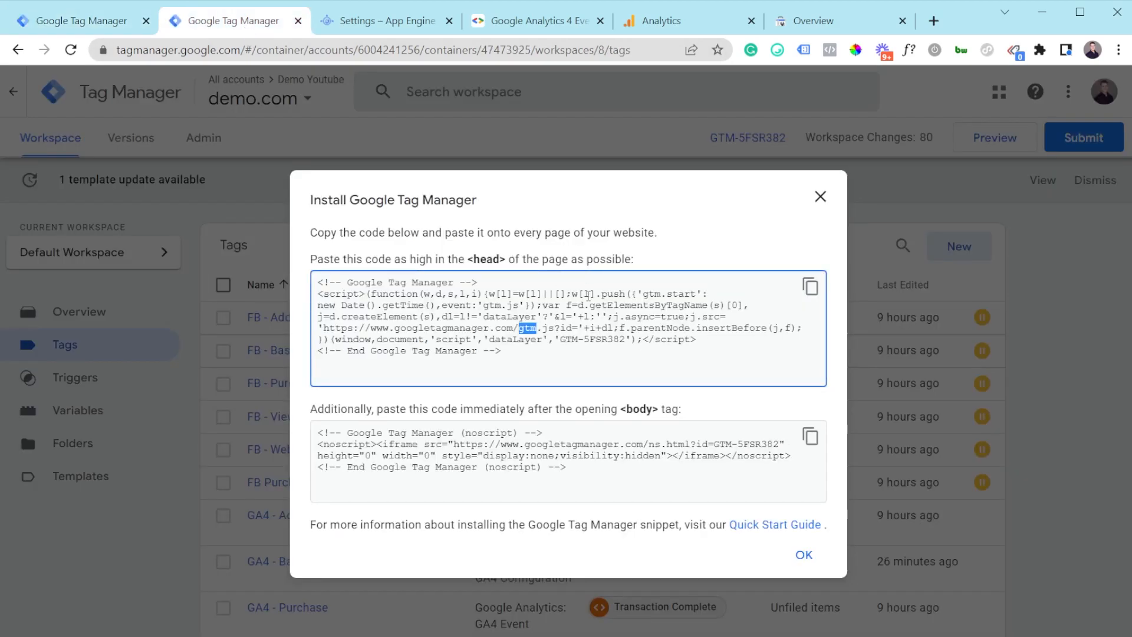
{"action": "left_click", "coordinate": [521, 329]}
{"action": "left_click_drag", "start_coordinate": [521, 328], "coordinate": [550, 330]}
{"action": "left_click", "coordinate": [549, 330]}
{"action": "left_click_drag", "start_coordinate": [649, 443], "coordinate": [678, 444]}
{"action": "left_click", "coordinate": [678, 445]}
{"action": "left_click_drag", "start_coordinate": [453, 444], "coordinate": [645, 444]}
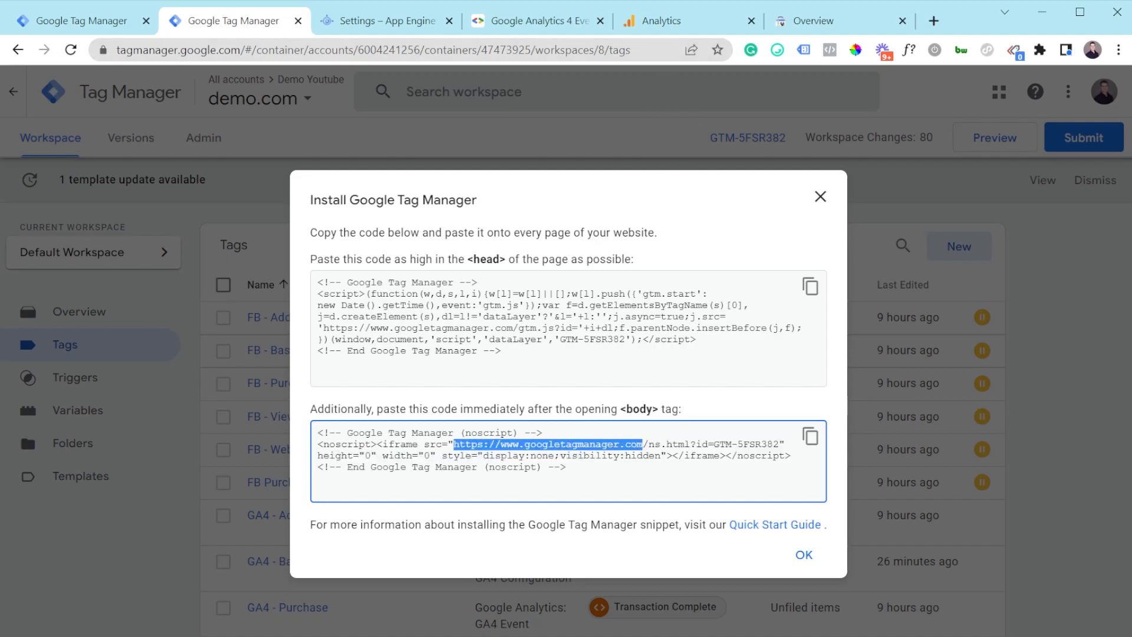
{"action": "left_click_drag", "start_coordinate": [588, 0], "coordinate": [584, 16]}
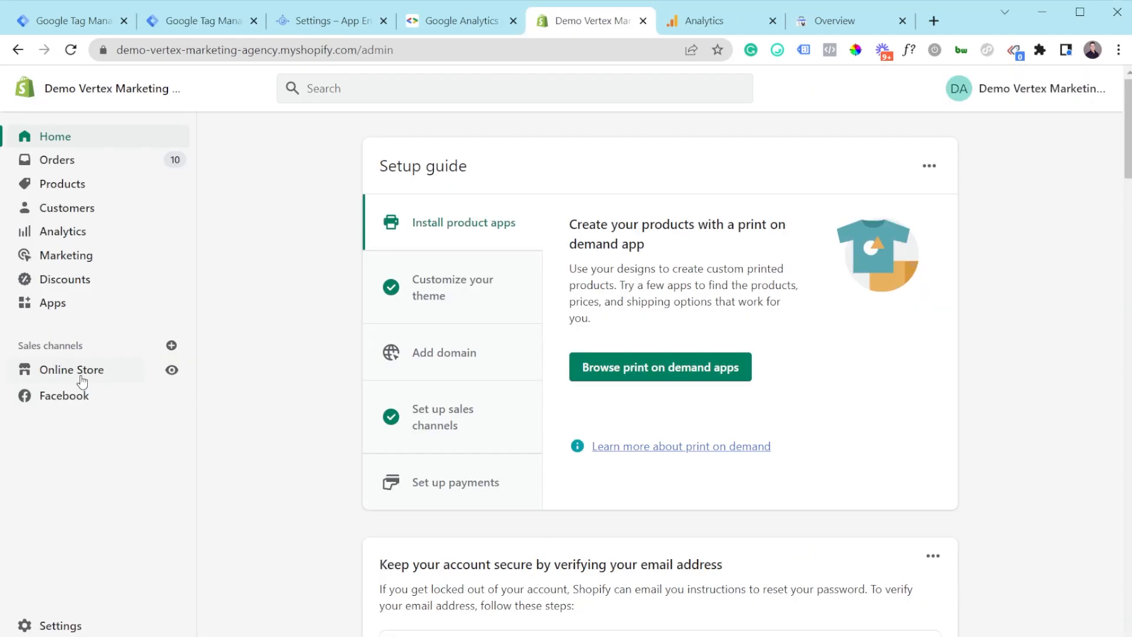
Step: Open the Debut theme's code editor from Online Store > Themes
{"action": "left_click", "coordinate": [76, 378]}
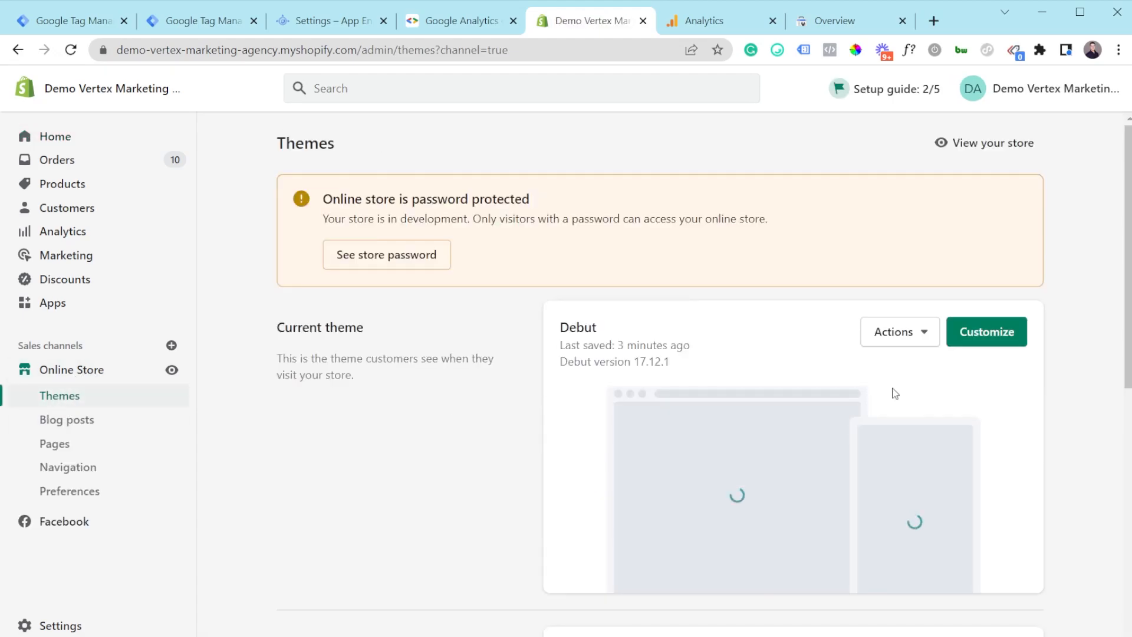
{"action": "left_click", "coordinate": [901, 332]}
{"action": "left_click", "coordinate": [862, 522]}
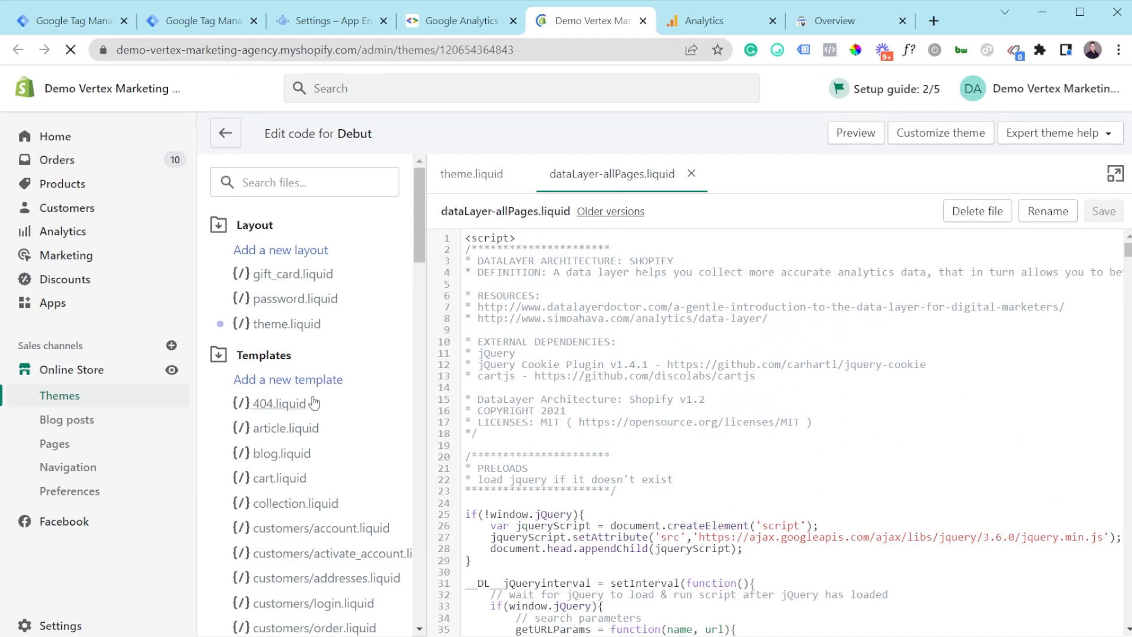
{"action": "scroll", "coordinate": [315, 402], "scroll_direction": "down", "scroll_amount": 3}
{"action": "scroll", "coordinate": [312, 415], "scroll_direction": "down", "scroll_amount": 6}
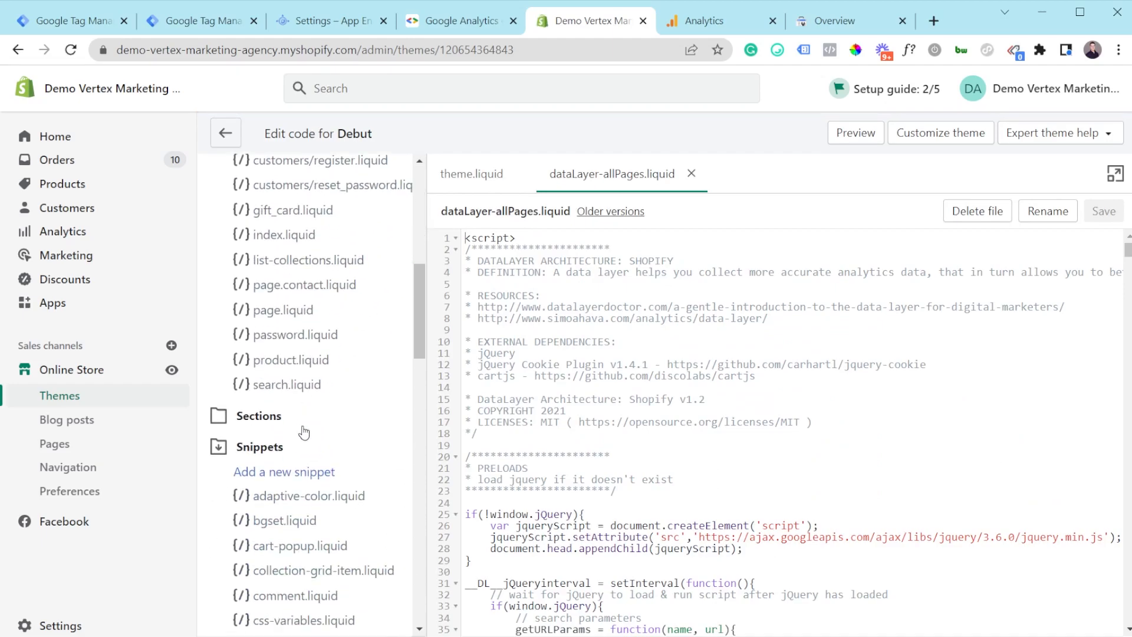
{"action": "scroll", "coordinate": [265, 466], "scroll_direction": "down", "scroll_amount": 3}
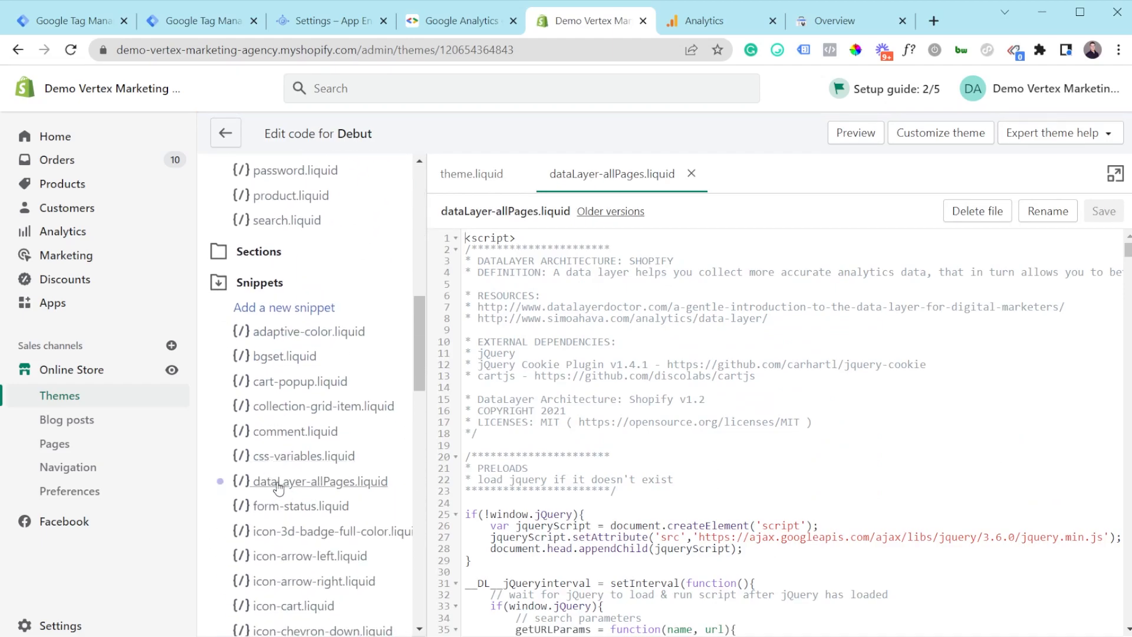
Step: Open dataLayer-allPages.liquid and check that line 944 loads /test.js from the appspot tagging server
{"action": "left_click", "coordinate": [277, 482]}
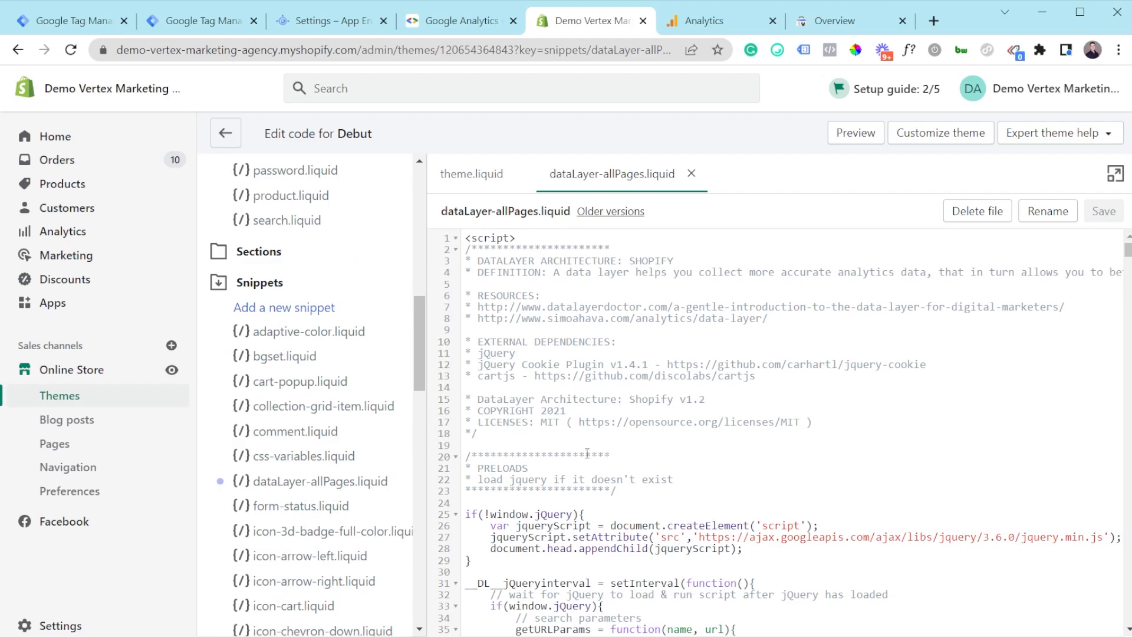
{"action": "scroll", "coordinate": [615, 447], "scroll_direction": "down", "scroll_amount": 2}
{"action": "scroll", "coordinate": [661, 394], "scroll_direction": "down", "scroll_amount": 20}
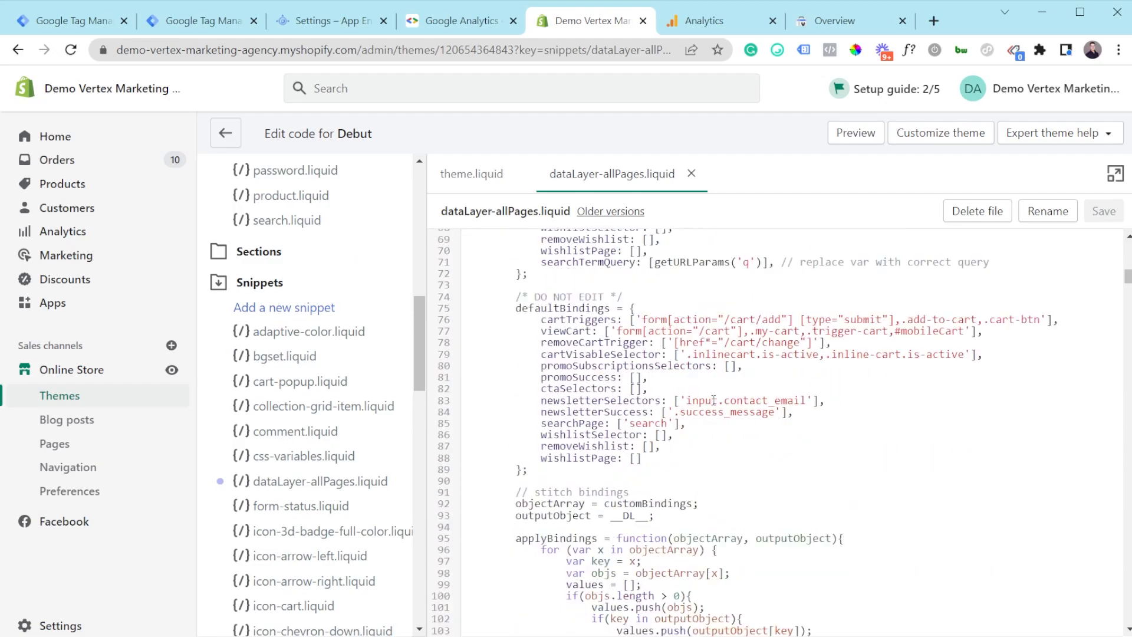
{"action": "scroll", "coordinate": [714, 401], "scroll_direction": "down", "scroll_amount": 8}
{"action": "left_click_drag", "start_coordinate": [1128, 327], "coordinate": [1129, 620]}
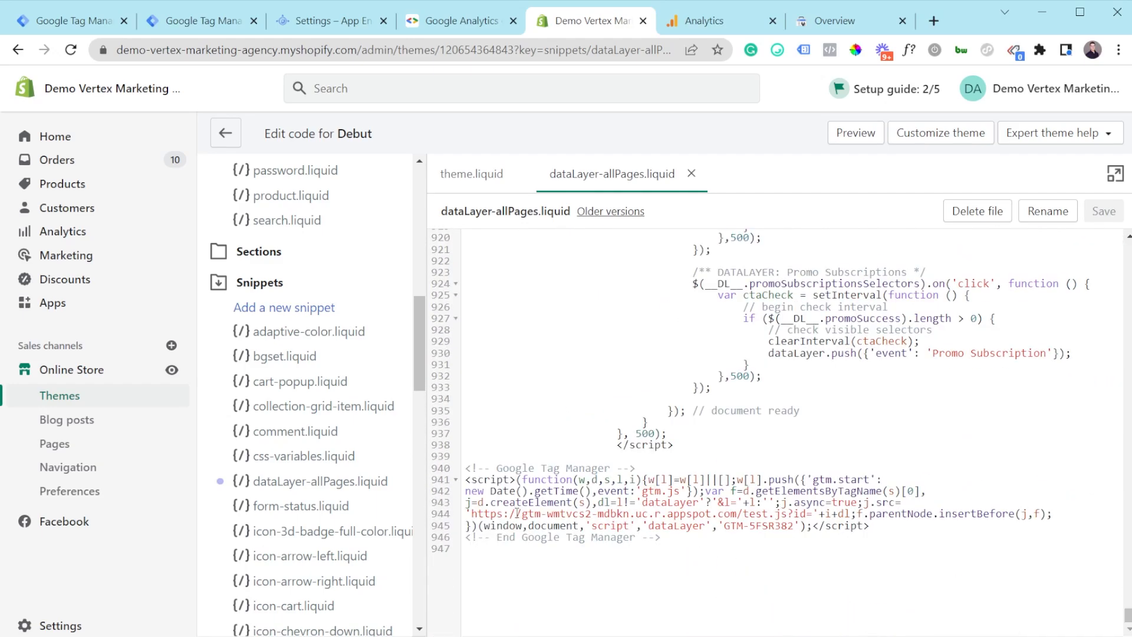
{"action": "left_click_drag", "start_coordinate": [472, 516], "coordinate": [788, 518]}
{"action": "left_click", "coordinate": [788, 517]}
{"action": "scroll", "coordinate": [360, 374], "scroll_direction": "up", "scroll_amount": 10}
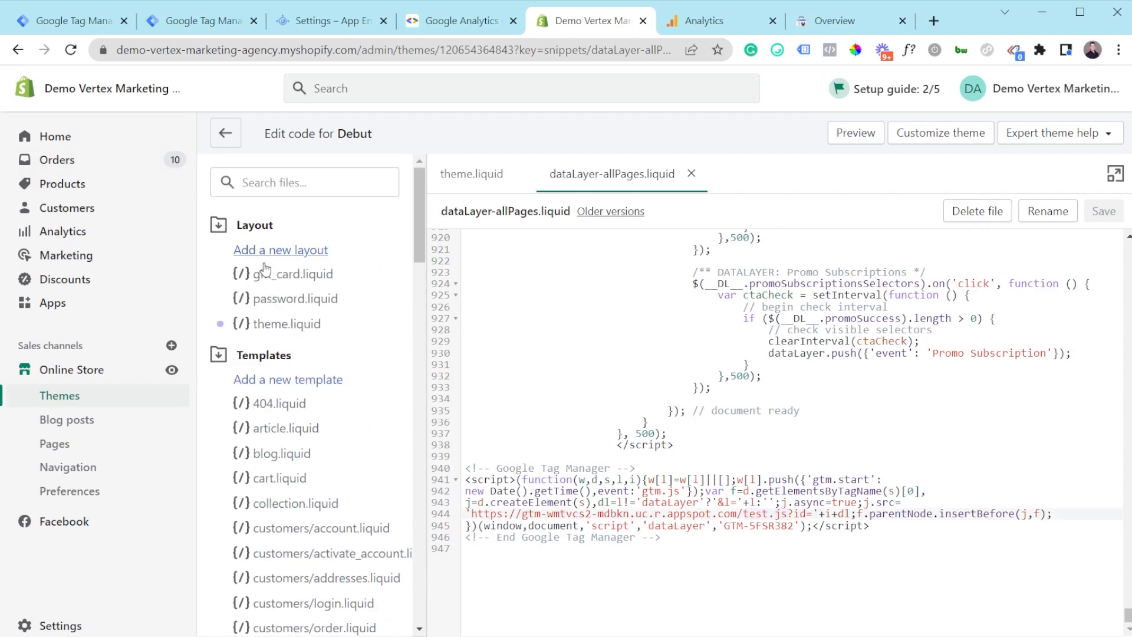
Step: Open theme.liquid and inspect the noscript iframe src on line 171 pointing to appspot ns.html
{"action": "left_click", "coordinate": [289, 329]}
{"action": "scroll", "coordinate": [714, 452], "scroll_direction": "down", "scroll_amount": 15}
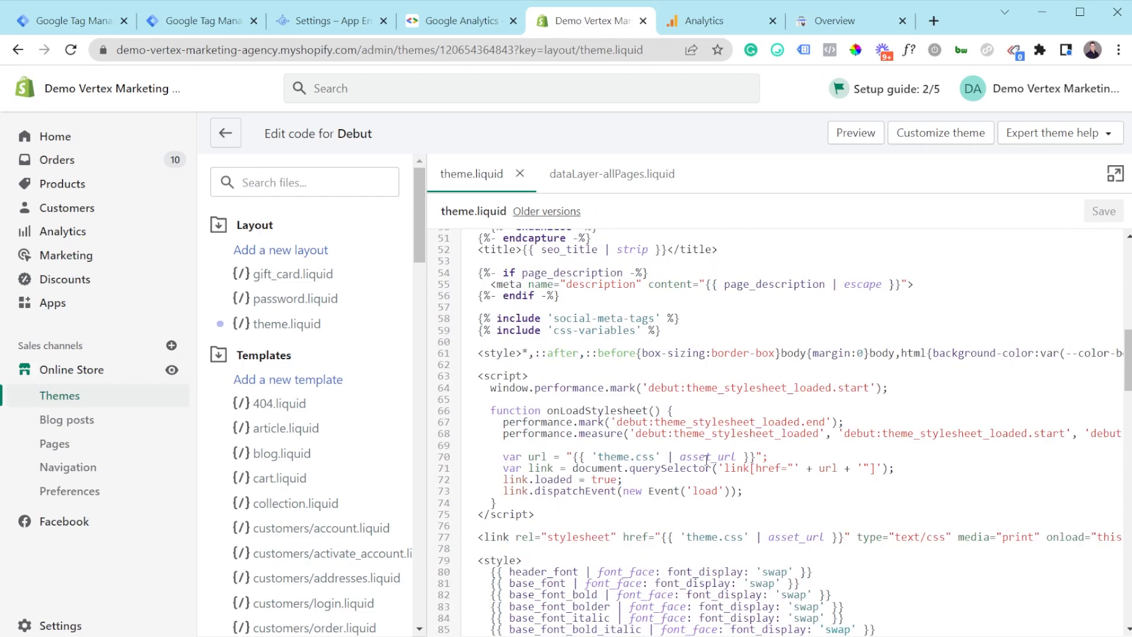
{"action": "scroll", "coordinate": [714, 452], "scroll_direction": "down", "scroll_amount": 12}
{"action": "scroll", "coordinate": [633, 458], "scroll_direction": "up", "scroll_amount": 7}
{"action": "scroll", "coordinate": [632, 459], "scroll_direction": "up", "scroll_amount": 1}
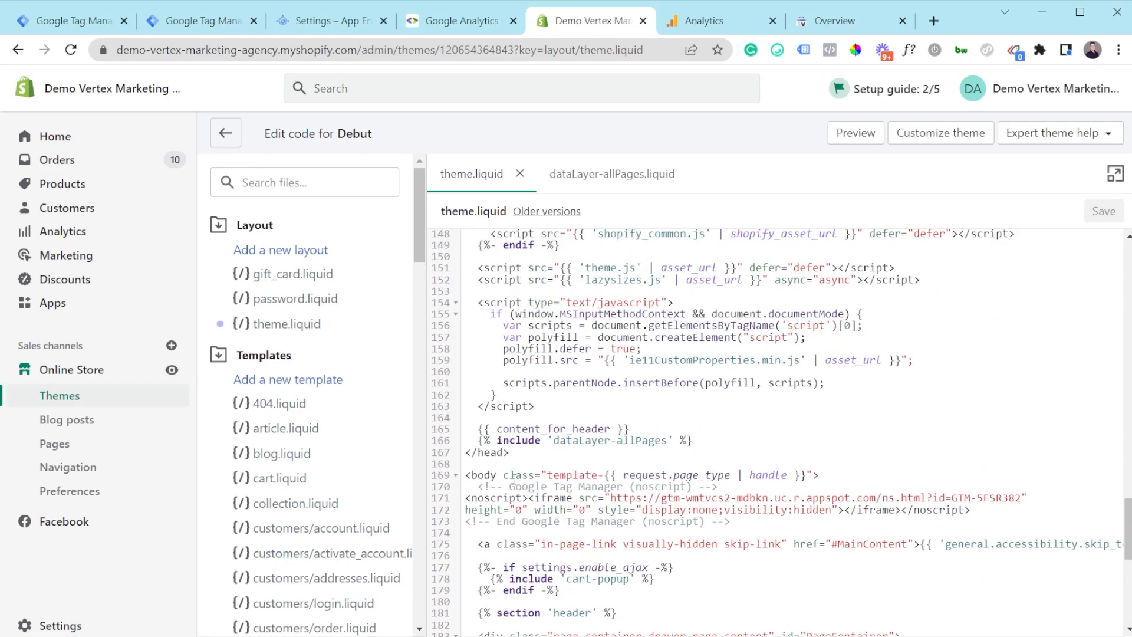
{"action": "left_click", "coordinate": [661, 498]}
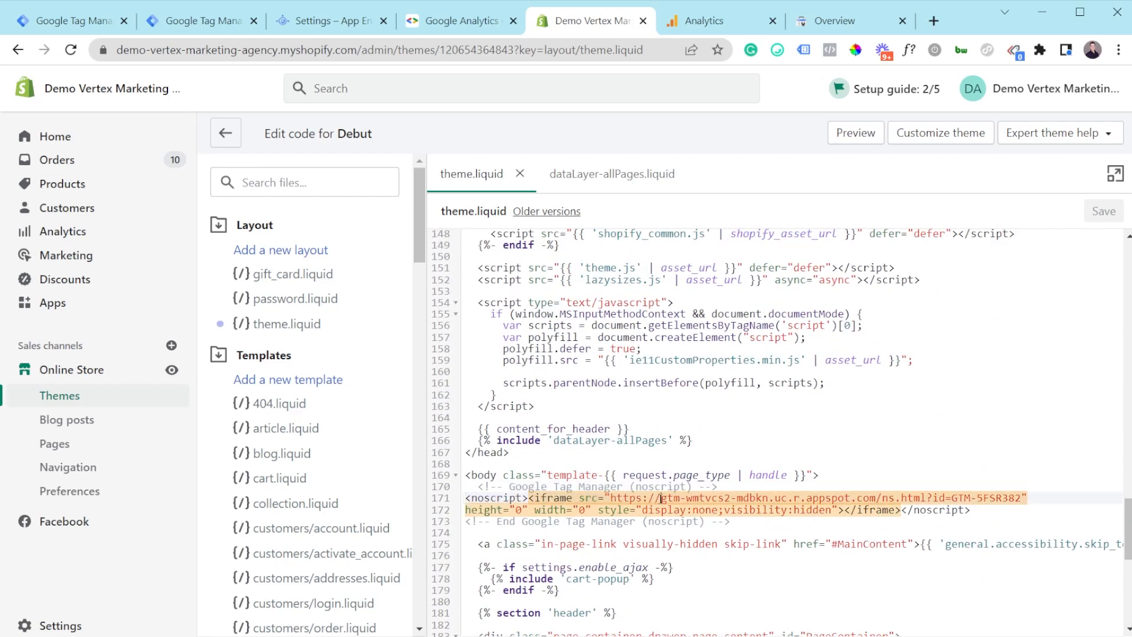
{"action": "left_click_drag", "start_coordinate": [610, 498], "coordinate": [877, 499]}
{"action": "left_click", "coordinate": [903, 498]}
Step: Open the store's Checkout settings via Settings
{"action": "left_click", "coordinate": [613, 175]}
{"action": "left_click", "coordinate": [67, 631]}
{"action": "scroll", "coordinate": [177, 560], "scroll_direction": "down", "scroll_amount": 4}
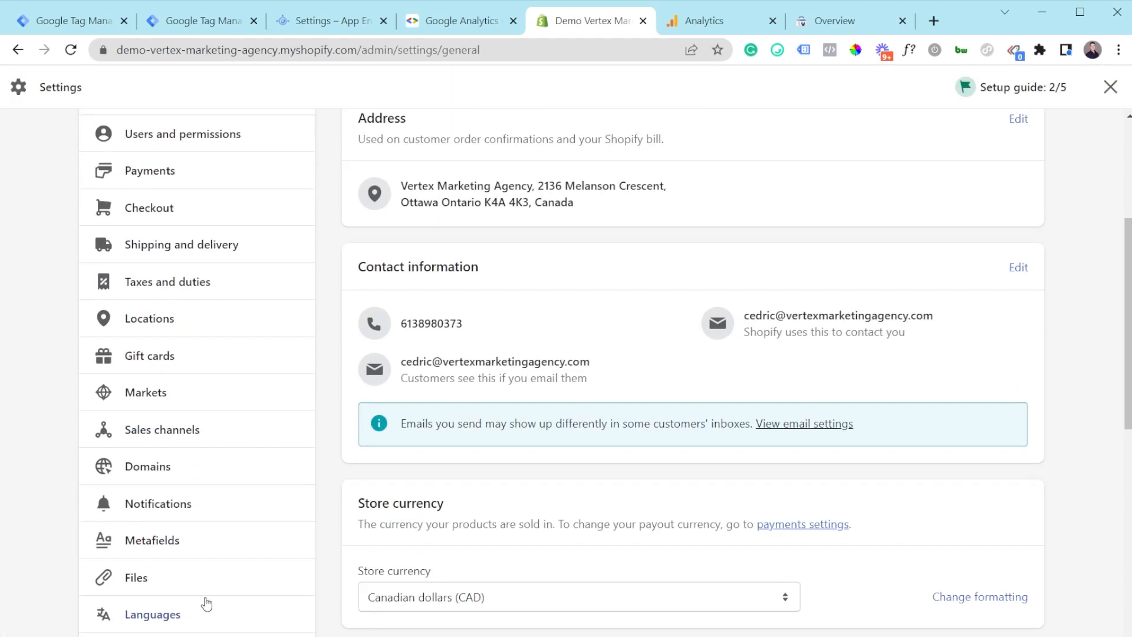
{"action": "scroll", "coordinate": [183, 495], "scroll_direction": "down", "scroll_amount": 1}
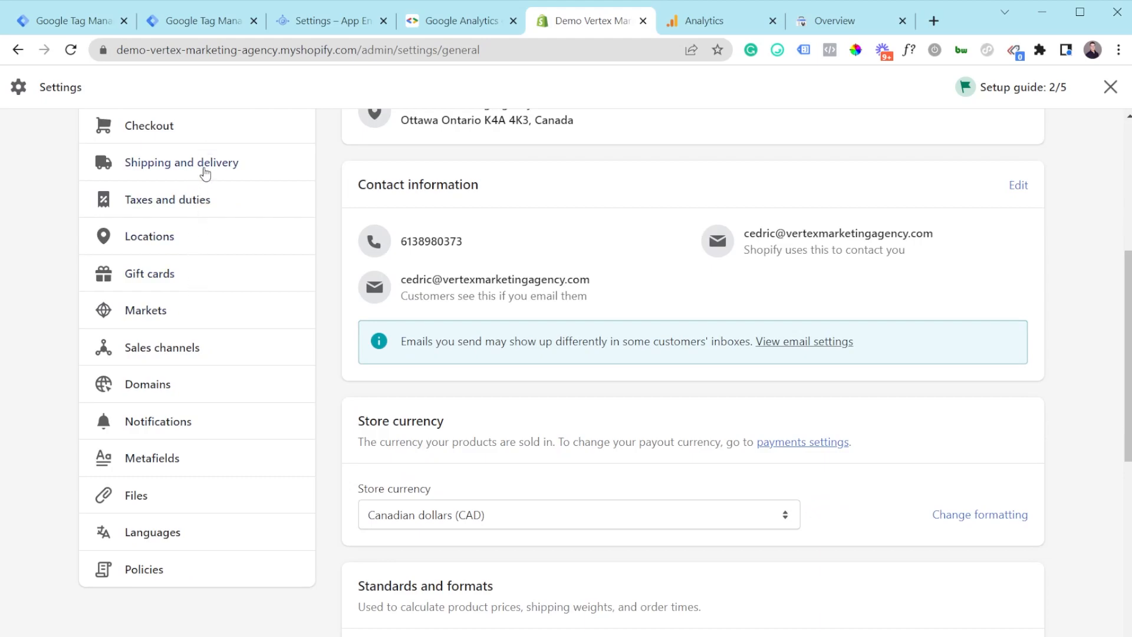
{"action": "left_click", "coordinate": [208, 137]}
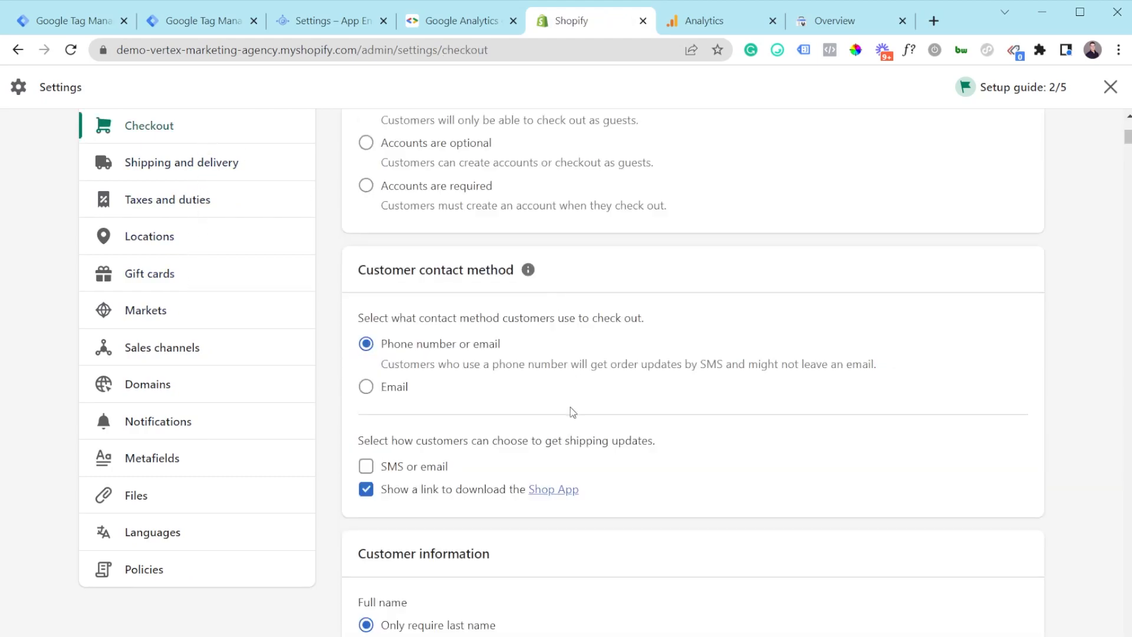
Step: Review the 'DataLayer Architecture: Shopify v1.2' script in the Order status page additional scripts
{"action": "scroll", "coordinate": [568, 413], "scroll_direction": "down", "scroll_amount": 20}
{"action": "scroll", "coordinate": [565, 427], "scroll_direction": "down", "scroll_amount": 11}
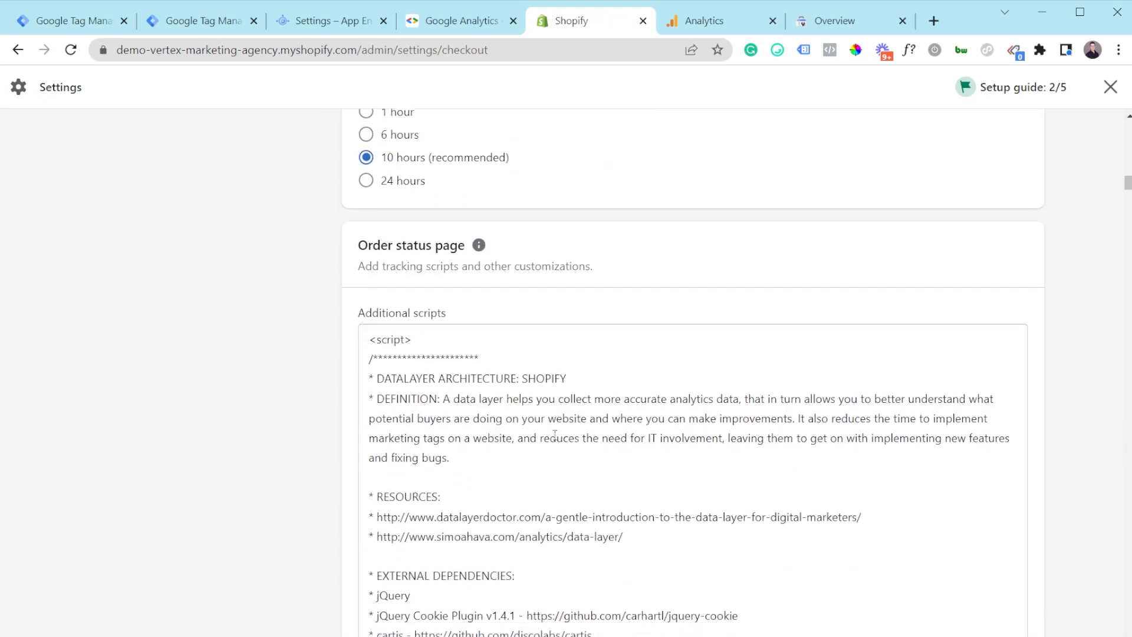
{"action": "scroll", "coordinate": [434, 269], "scroll_direction": "up", "scroll_amount": 4}
{"action": "left_click_drag", "start_coordinate": [354, 244], "coordinate": [454, 245]}
{"action": "left_click", "coordinate": [455, 246]}
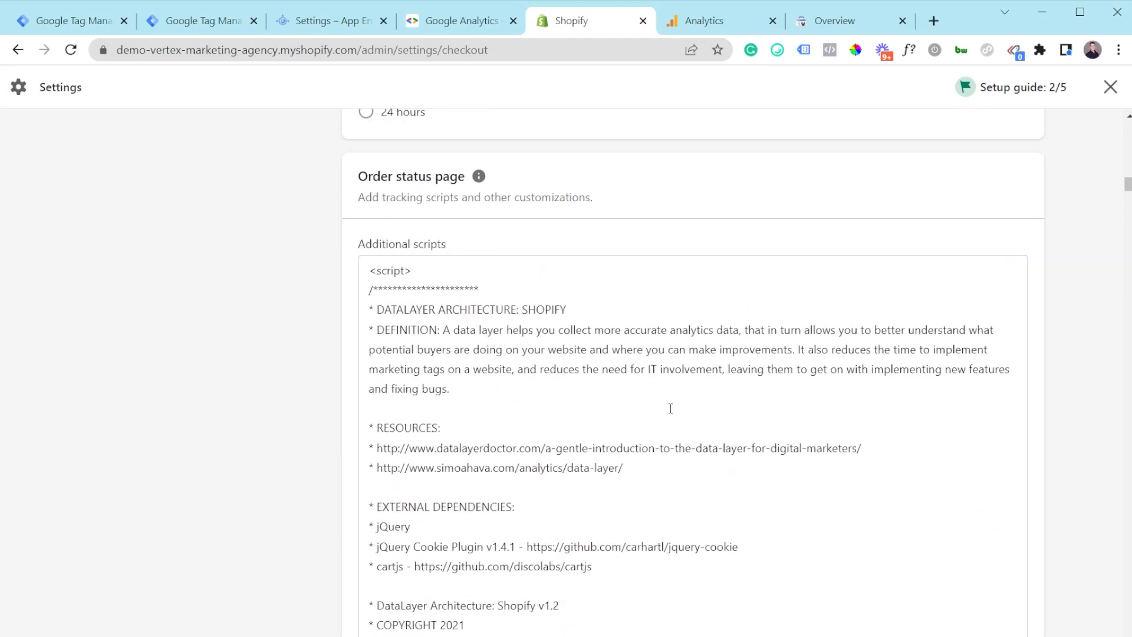
{"action": "scroll", "coordinate": [569, 459], "scroll_direction": "down", "scroll_amount": 3}
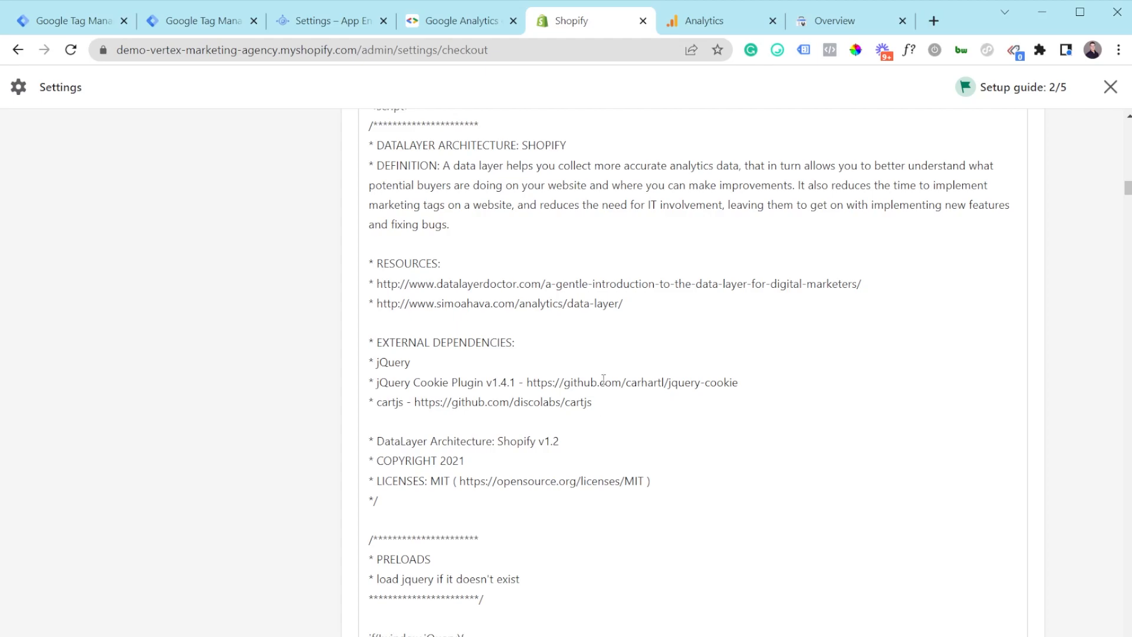
{"action": "scroll", "coordinate": [596, 348], "scroll_direction": "up", "scroll_amount": 5}
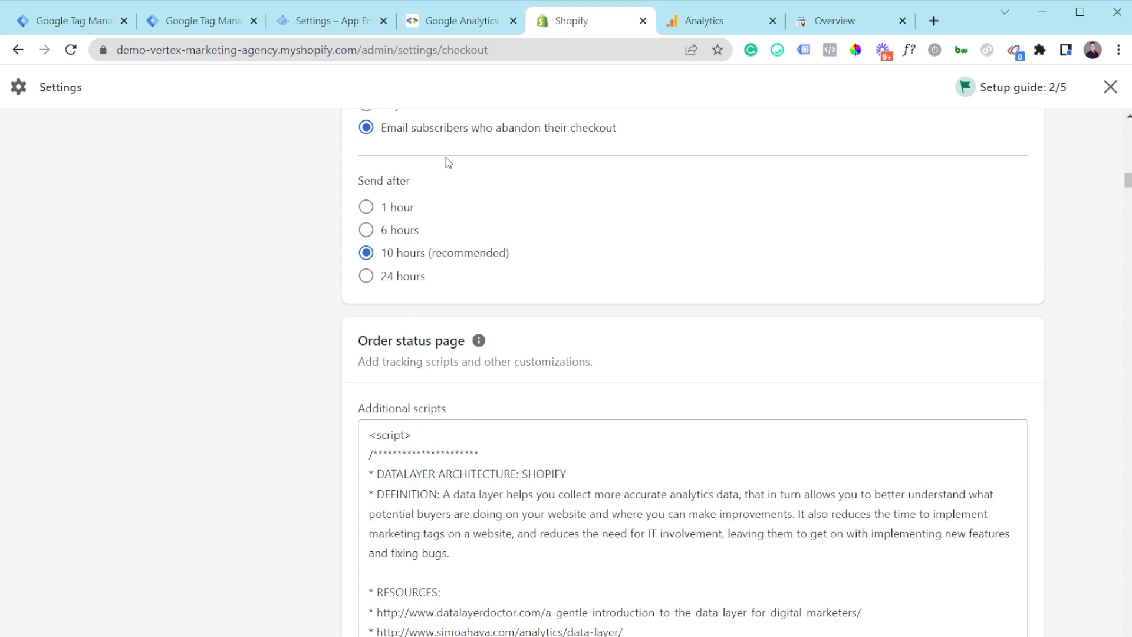
Step: Close the GTM Loader client, preview the GTM-WMTVCS2 server container, and check the tagging server address
{"action": "left_click", "coordinate": [186, 24]}
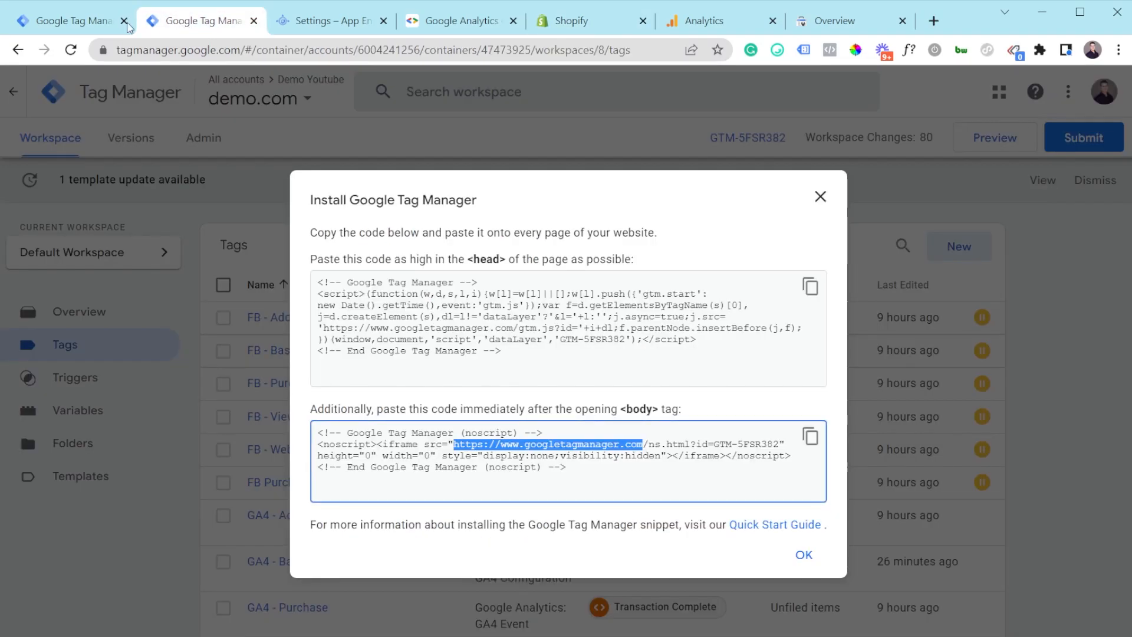
{"action": "left_click", "coordinate": [88, 17]}
{"action": "left_click", "coordinate": [203, 90]}
{"action": "left_click", "coordinate": [988, 150]}
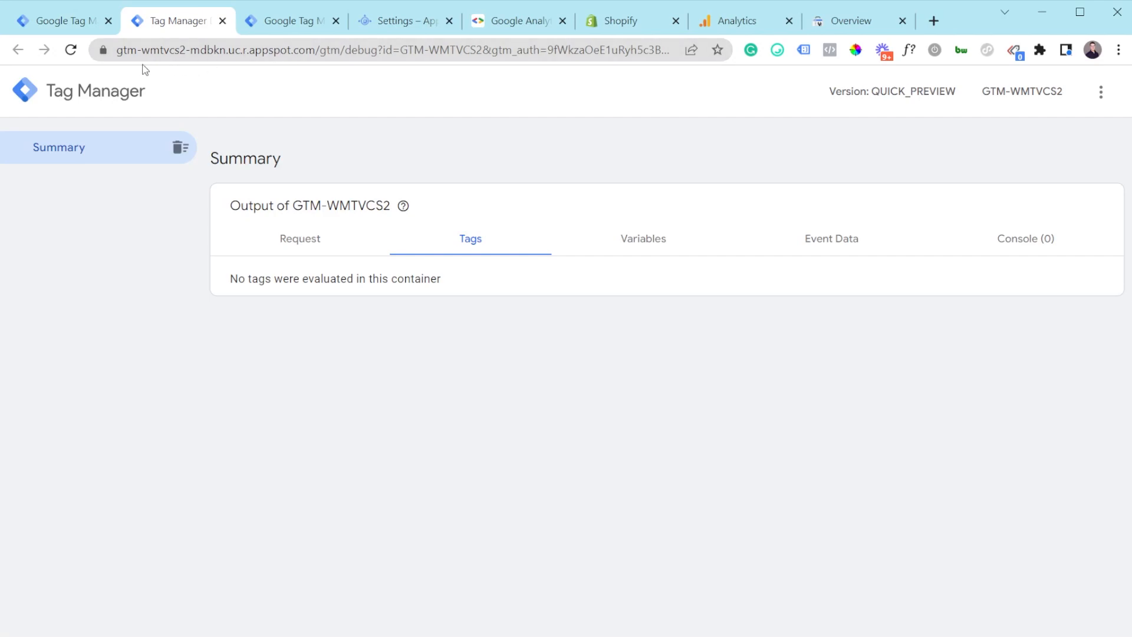
{"action": "left_click_drag", "start_coordinate": [122, 50], "coordinate": [295, 55]}
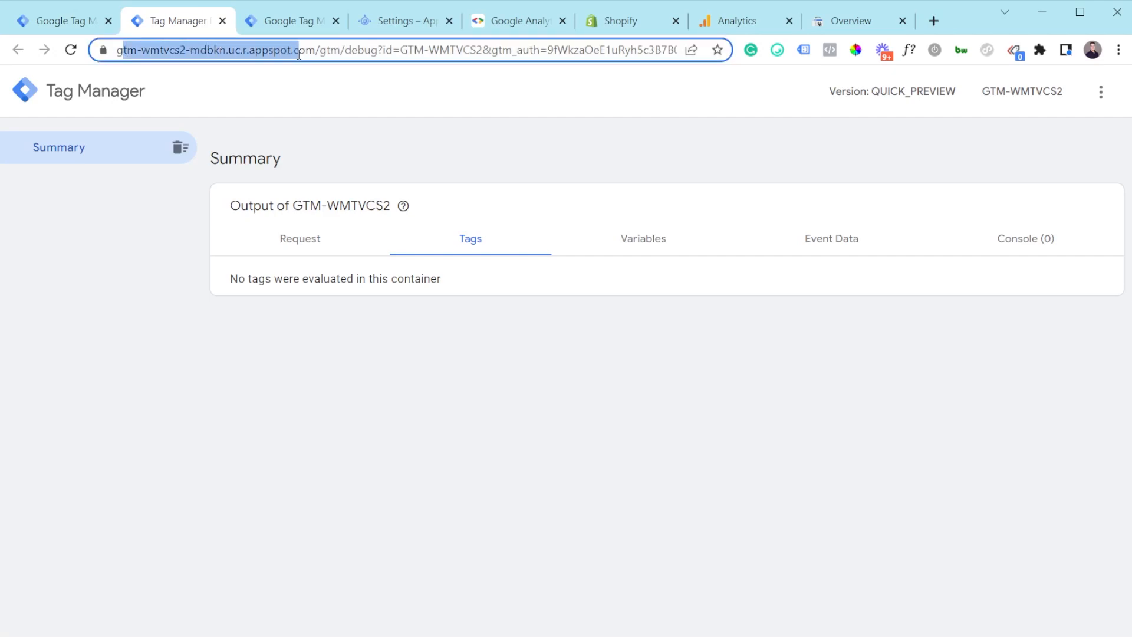
{"action": "left_click", "coordinate": [321, 122]}
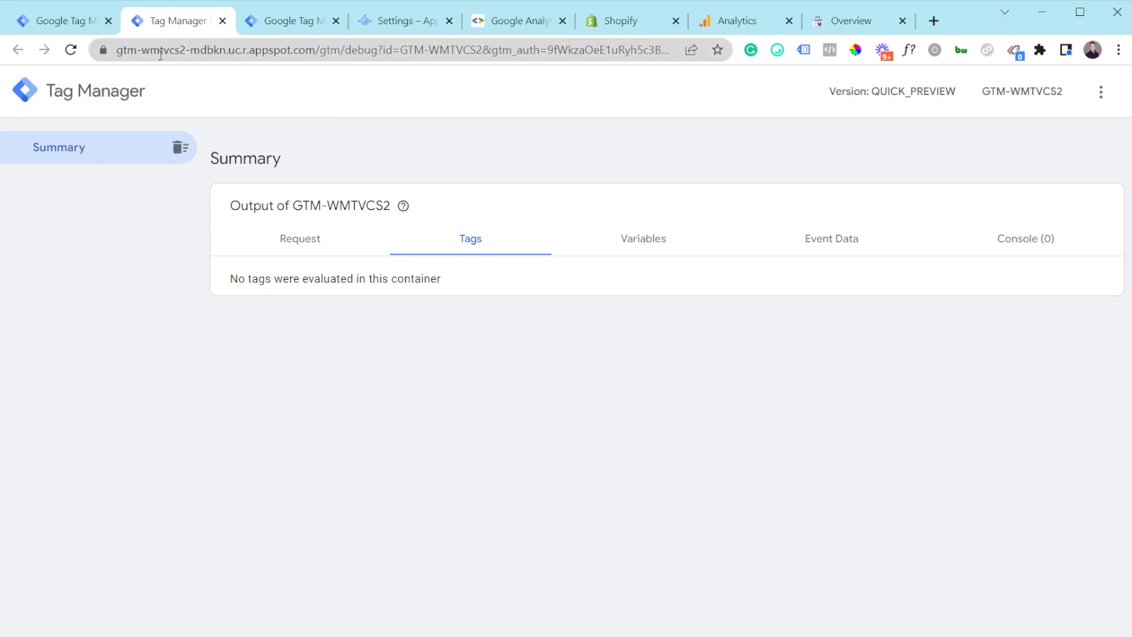
{"action": "left_click", "coordinate": [96, 29]}
{"action": "left_click", "coordinate": [187, 149]}
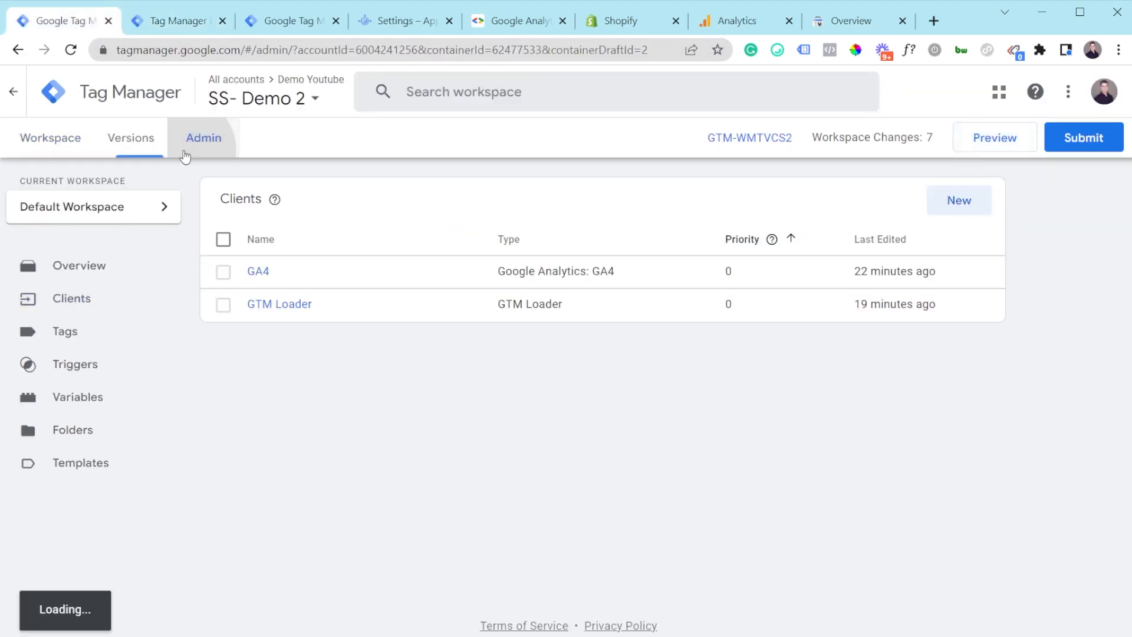
{"action": "left_click", "coordinate": [665, 274]}
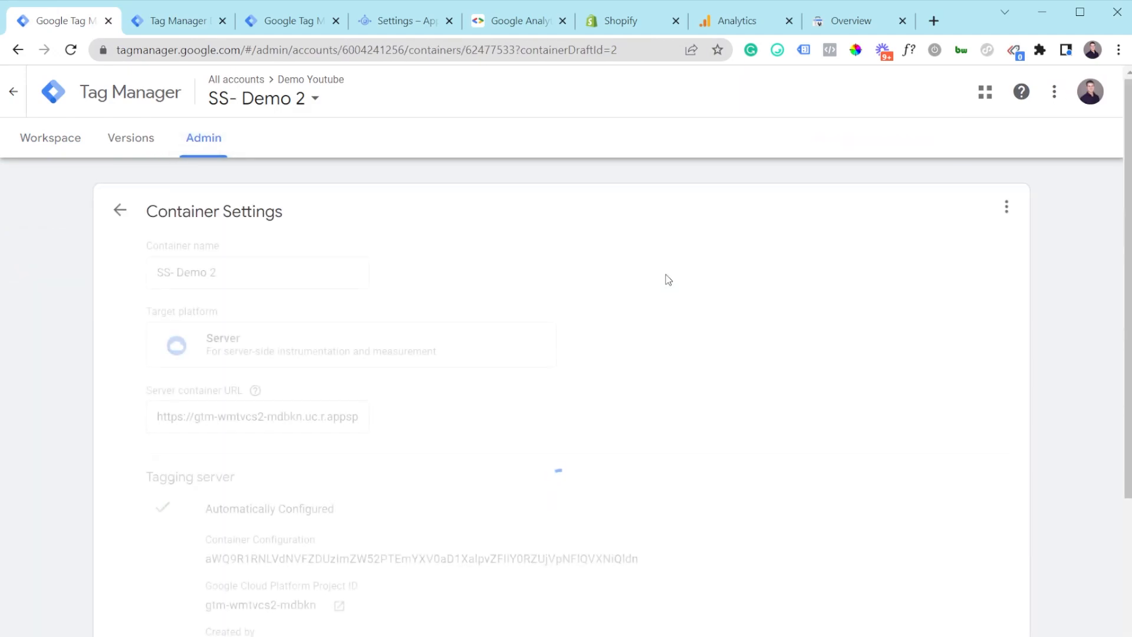
{"action": "left_click_drag", "start_coordinate": [167, 423], "coordinate": [363, 427]}
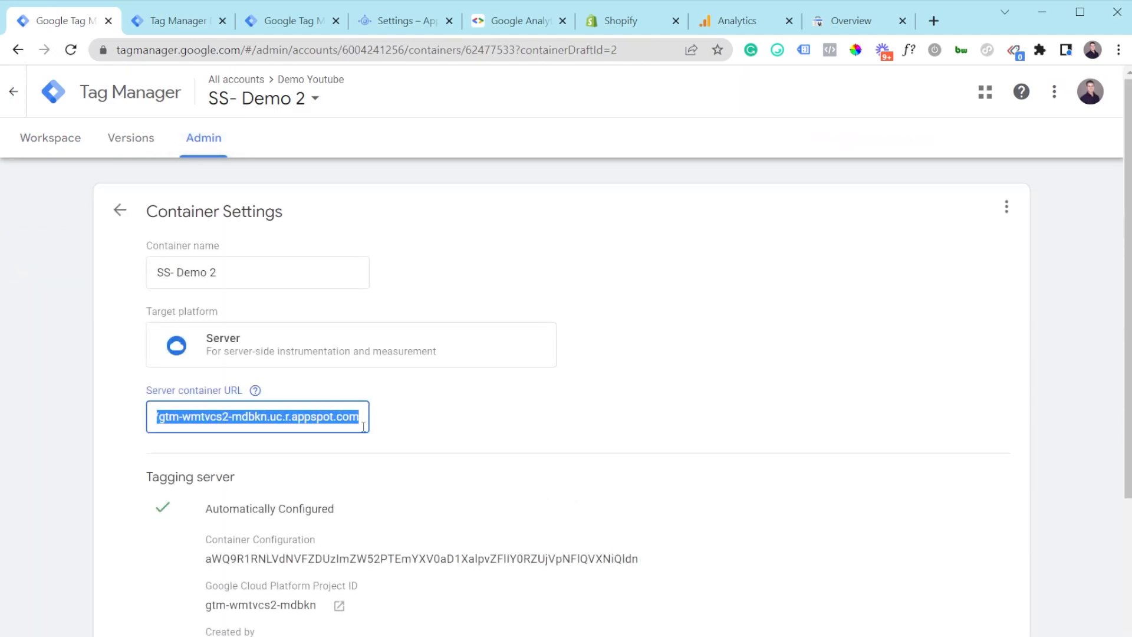
{"action": "left_click", "coordinate": [339, 418]}
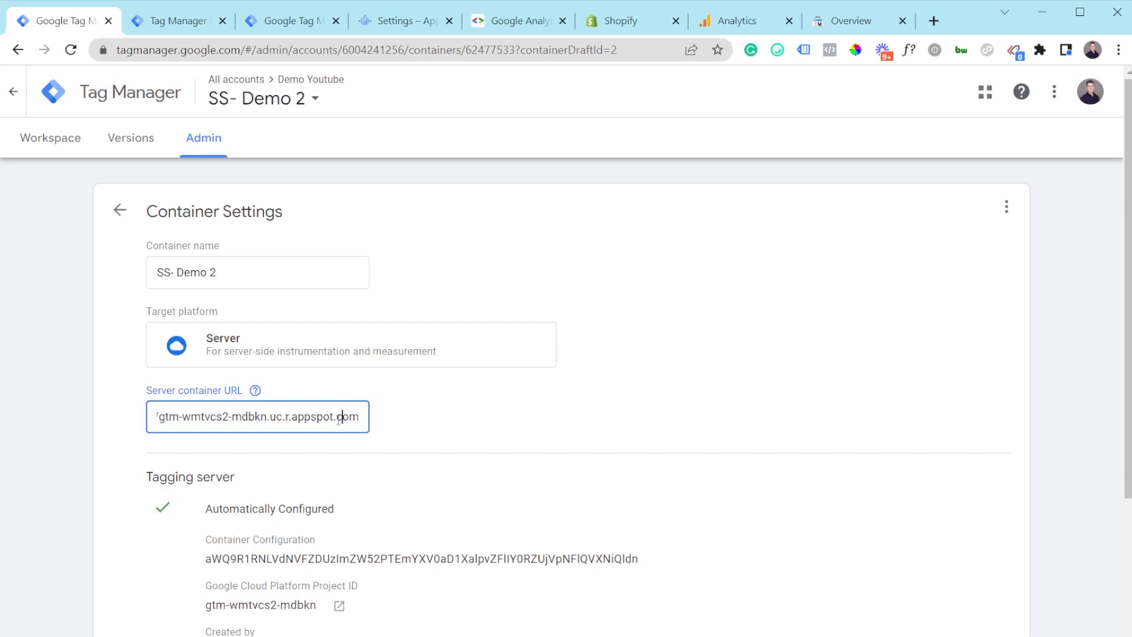
{"action": "left_click_drag", "start_coordinate": [181, 421], "coordinate": [108, 417]}
{"action": "left_click", "coordinate": [194, 417]}
{"action": "scroll", "coordinate": [387, 414], "scroll_direction": "down", "scroll_amount": 3}
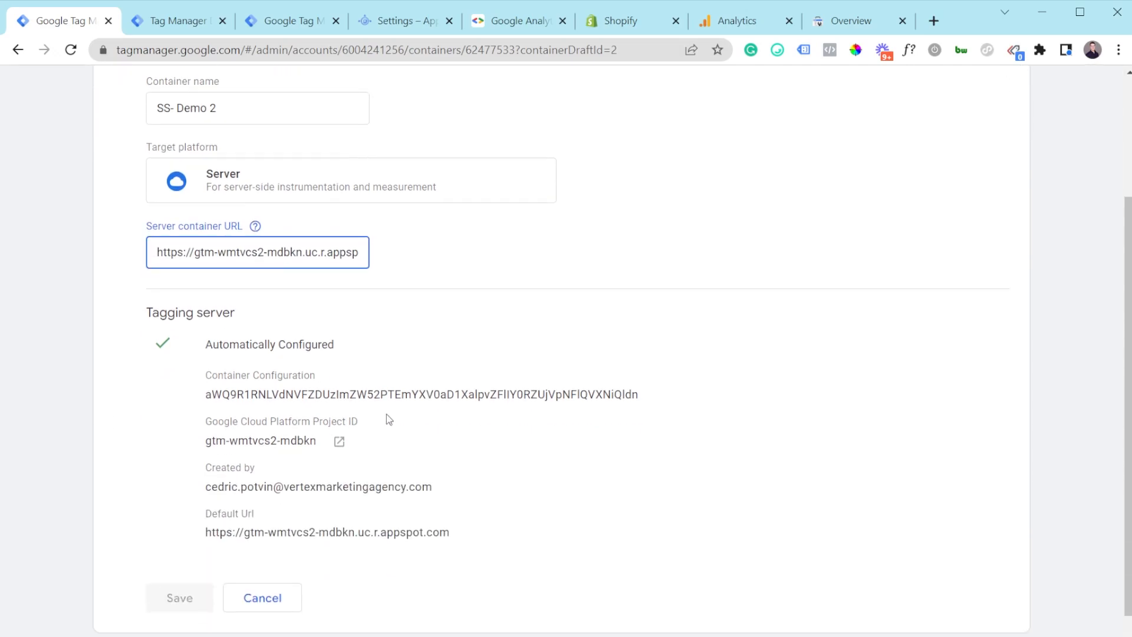
{"action": "scroll", "coordinate": [166, 442], "scroll_direction": "up", "scroll_amount": 3}
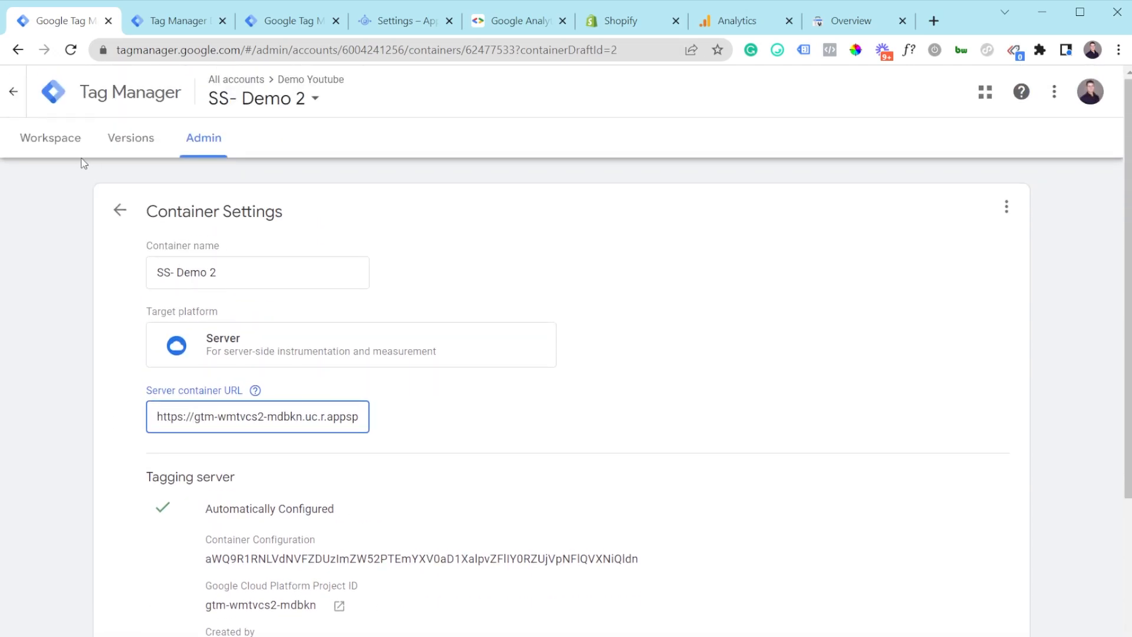
{"action": "left_click", "coordinate": [171, 27]}
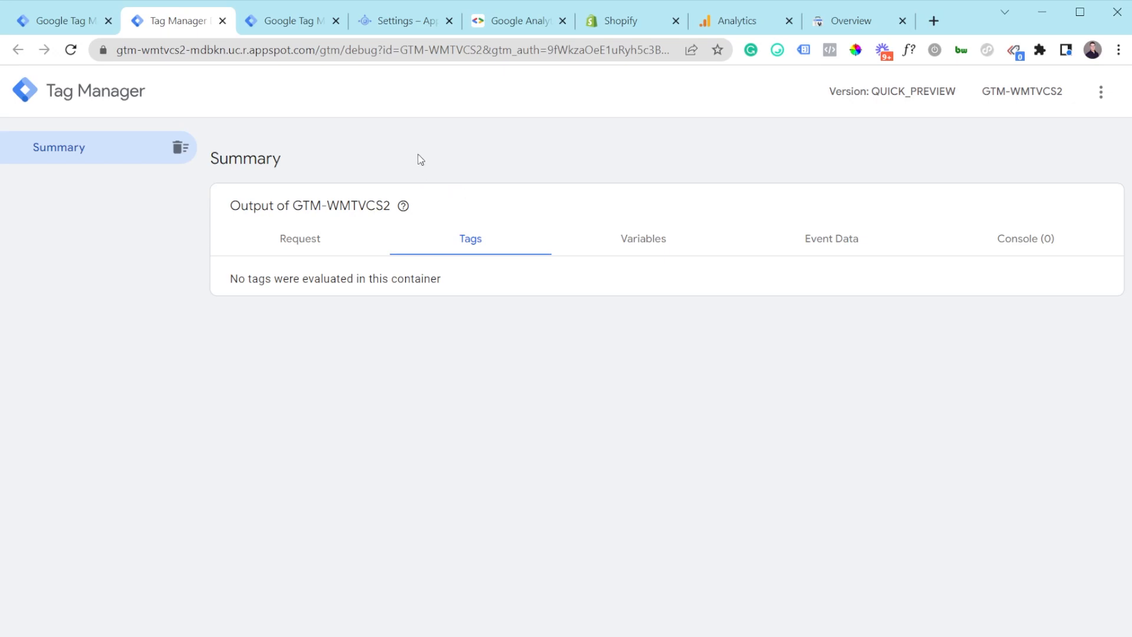
{"action": "left_click", "coordinate": [404, 25]}
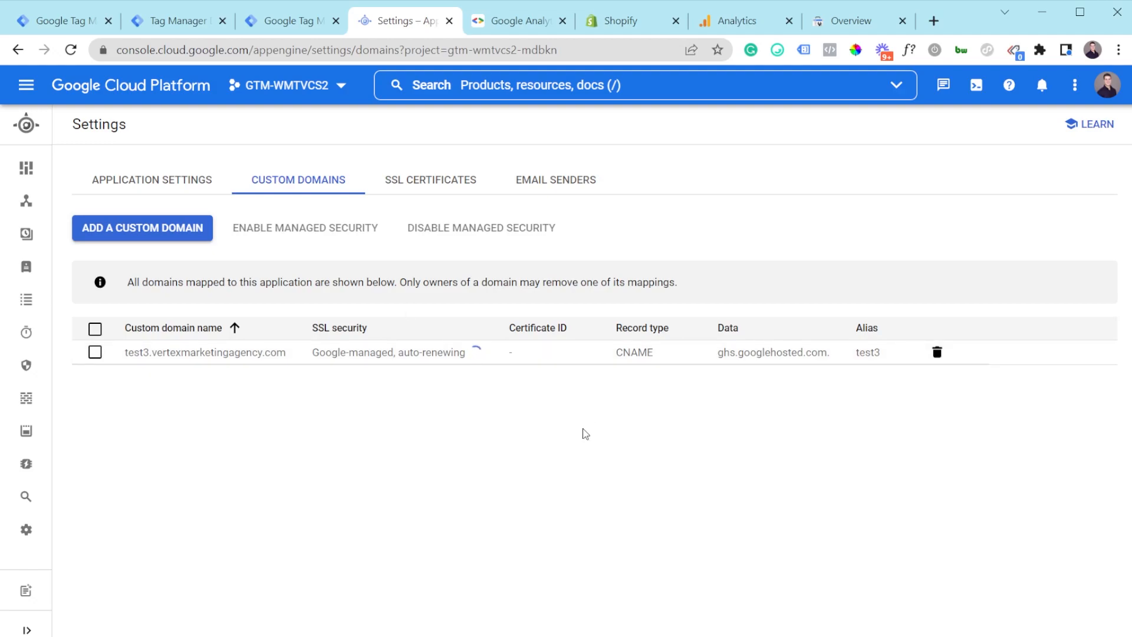
{"action": "left_click", "coordinate": [309, 22]}
{"action": "left_click", "coordinate": [180, 16]}
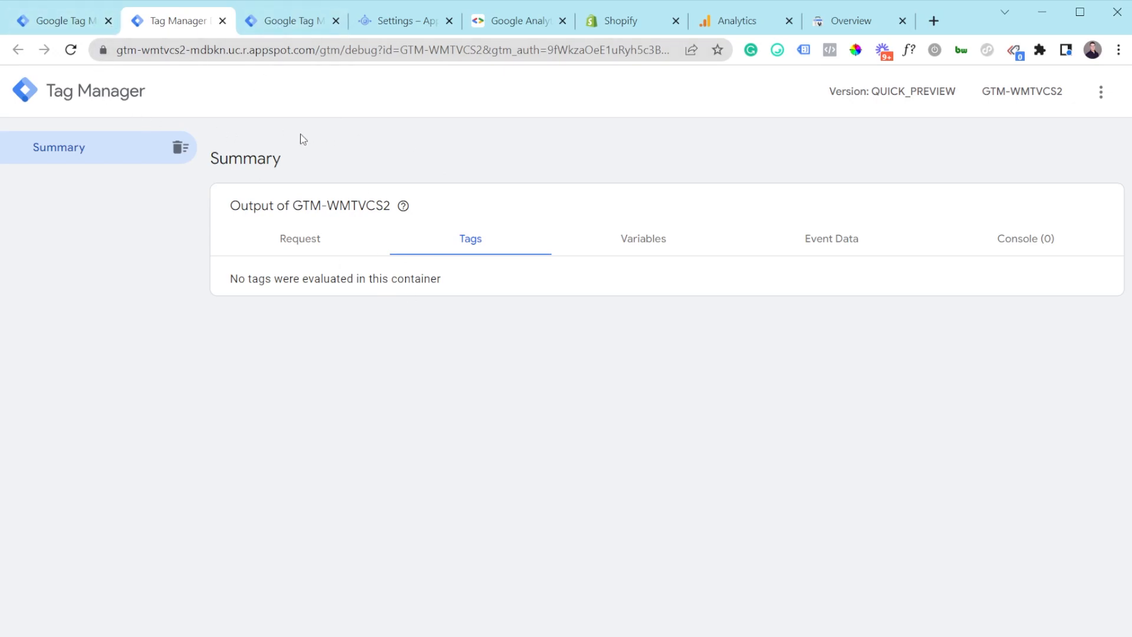
Step: Connect a web container preview to the Shopify store and confirm GA4 - Basic fired on Container Loaded
{"action": "left_click", "coordinate": [289, 20]}
{"action": "left_click", "coordinate": [820, 196]}
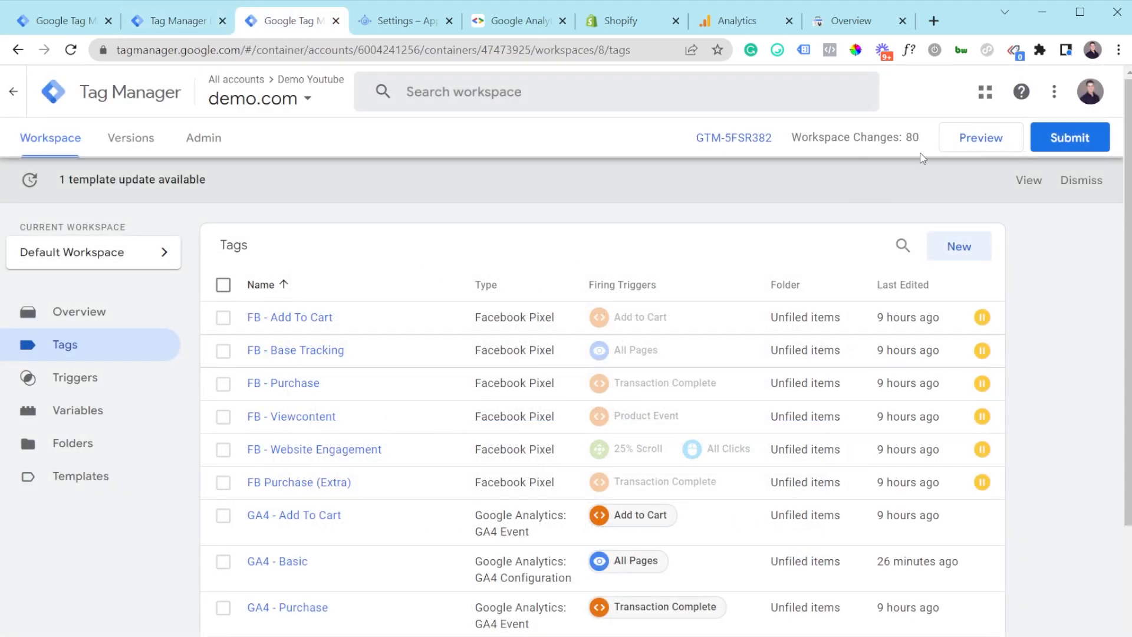
{"action": "left_click", "coordinate": [985, 146]}
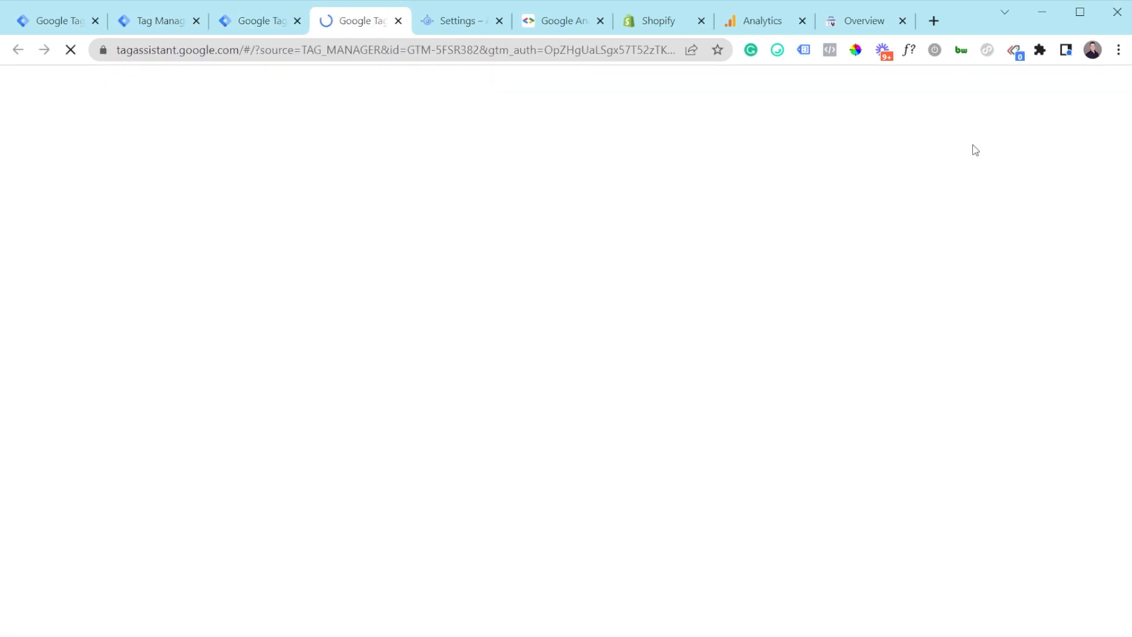
{"action": "left_click", "coordinate": [583, 508]}
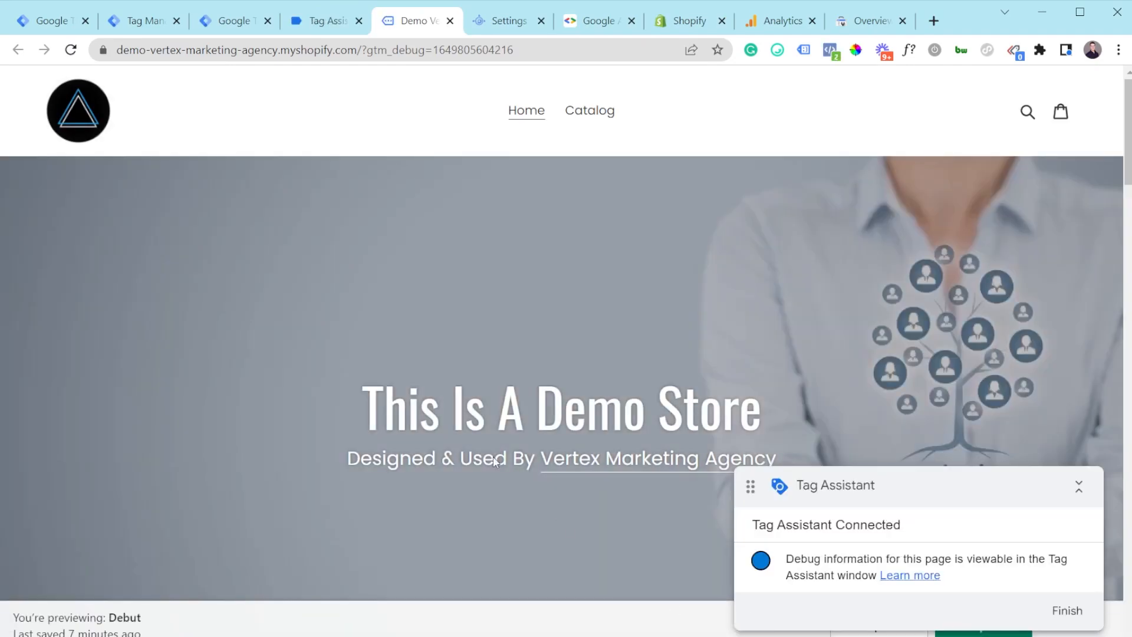
{"action": "left_click", "coordinate": [327, 29]}
{"action": "left_click", "coordinate": [582, 371]}
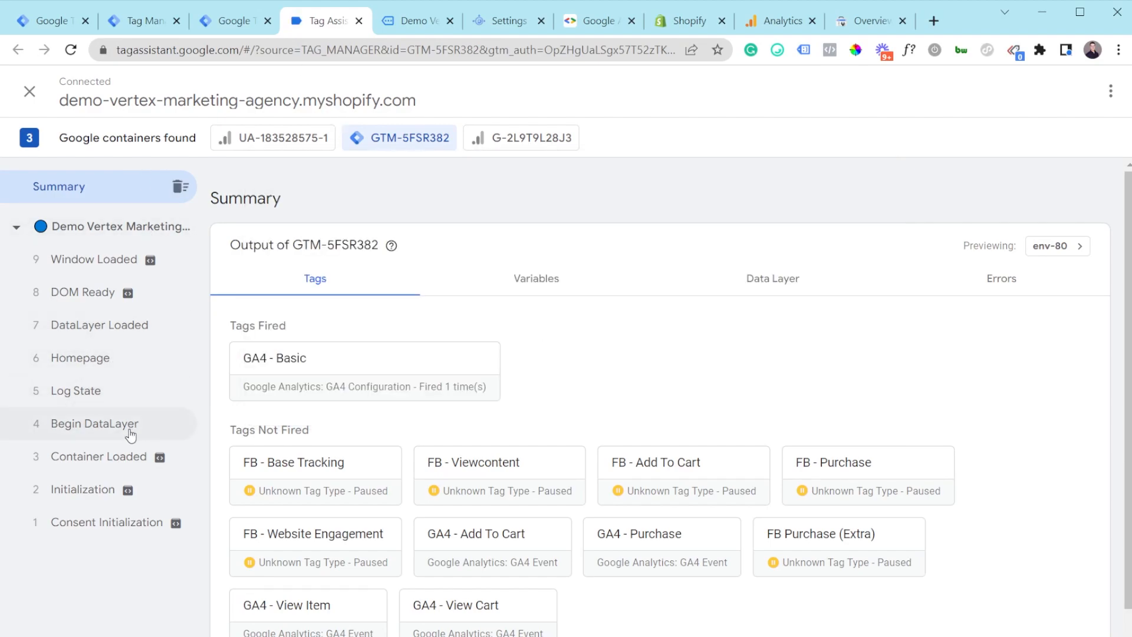
{"action": "left_click", "coordinate": [115, 464]}
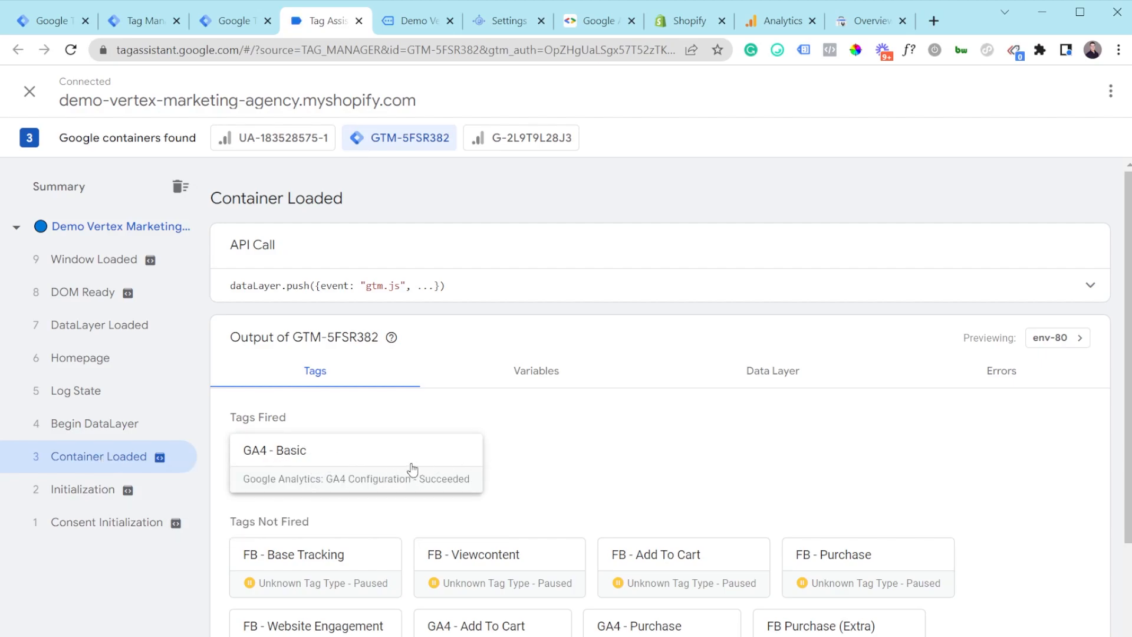
{"action": "left_click", "coordinate": [218, 23]}
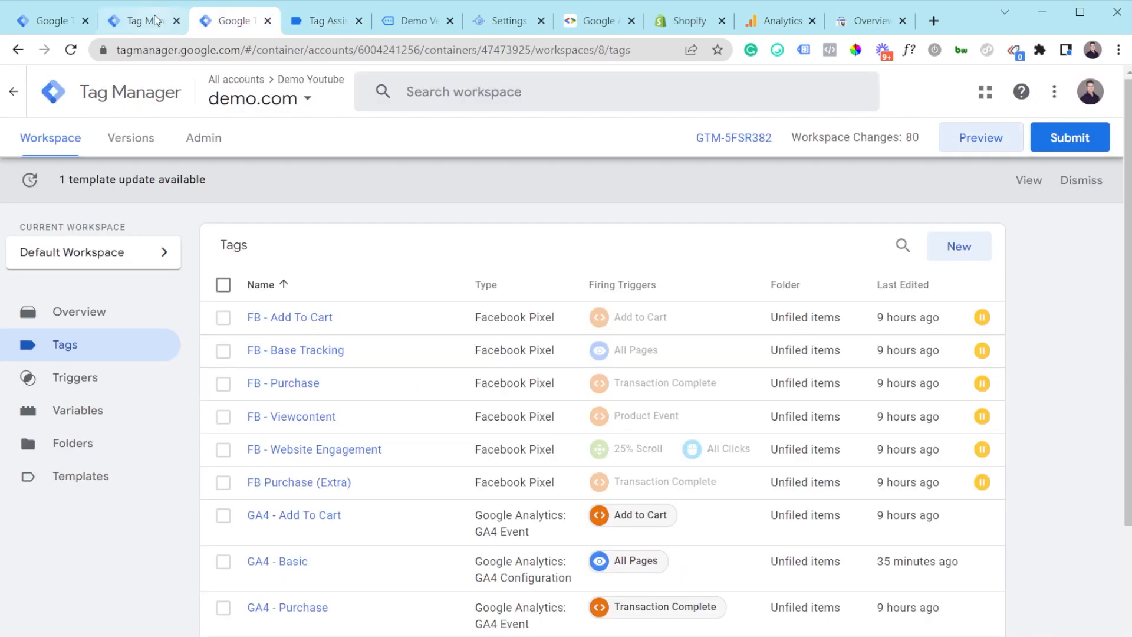
Step: In the server preview, confirm the Google Analytics GA4 tag fired for the page_view request
{"action": "left_click", "coordinate": [147, 22]}
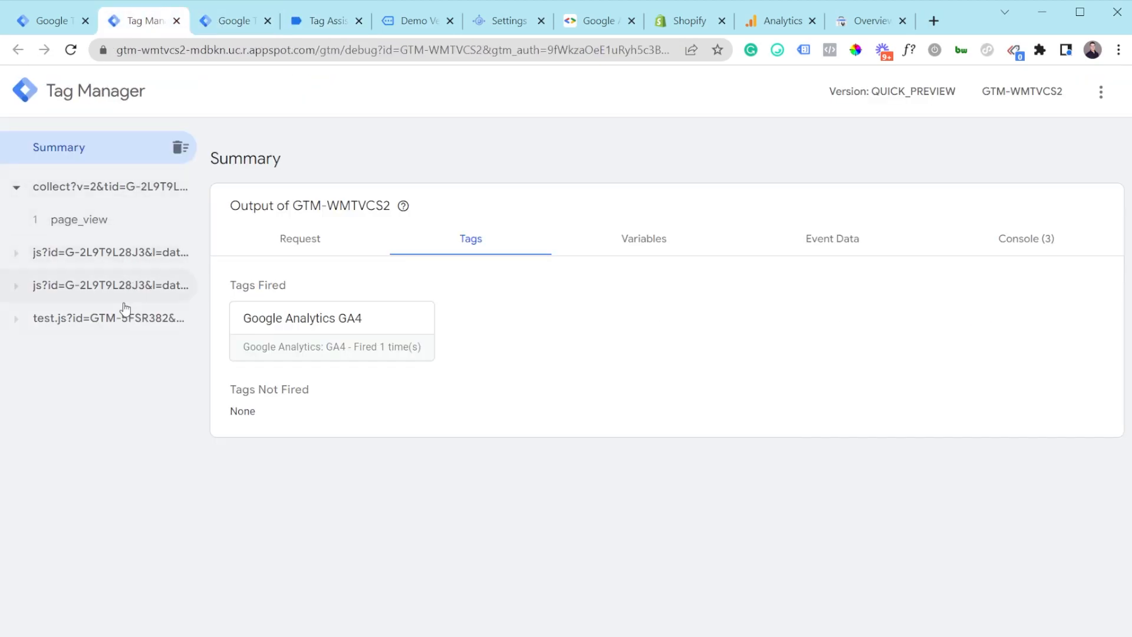
{"action": "left_click", "coordinate": [94, 224]}
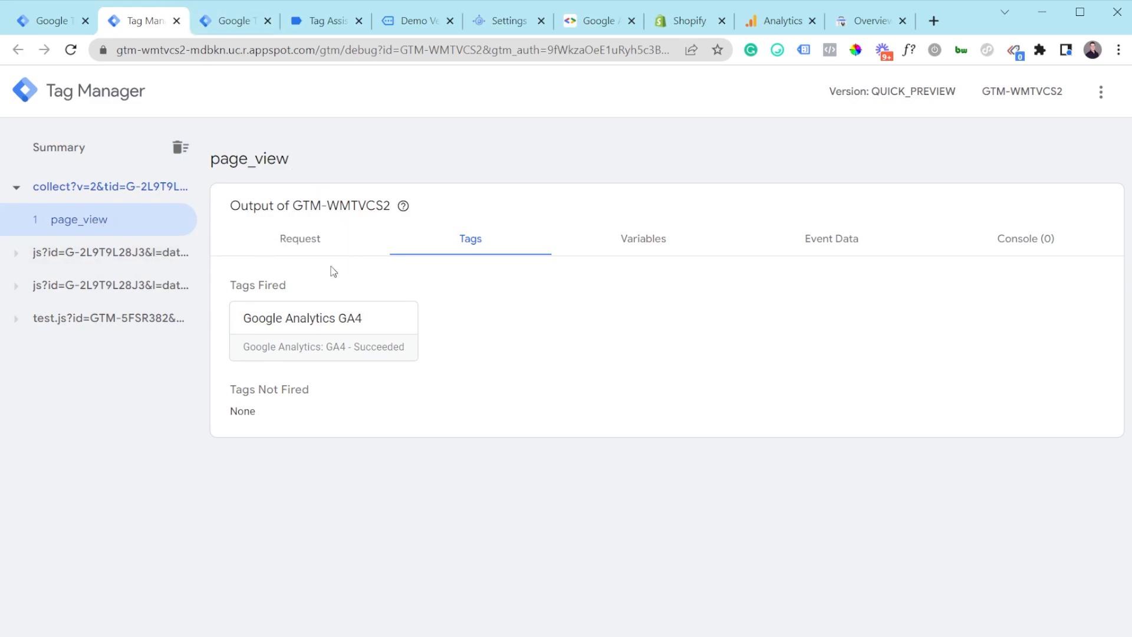
{"action": "left_click", "coordinate": [306, 242]}
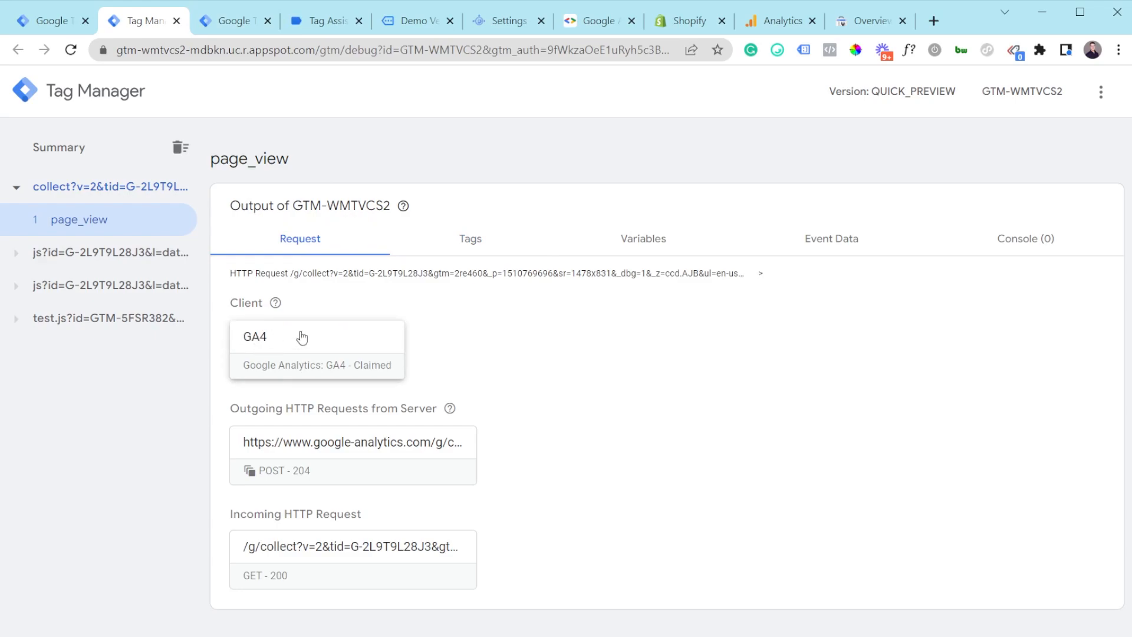
{"action": "left_click", "coordinate": [463, 235]}
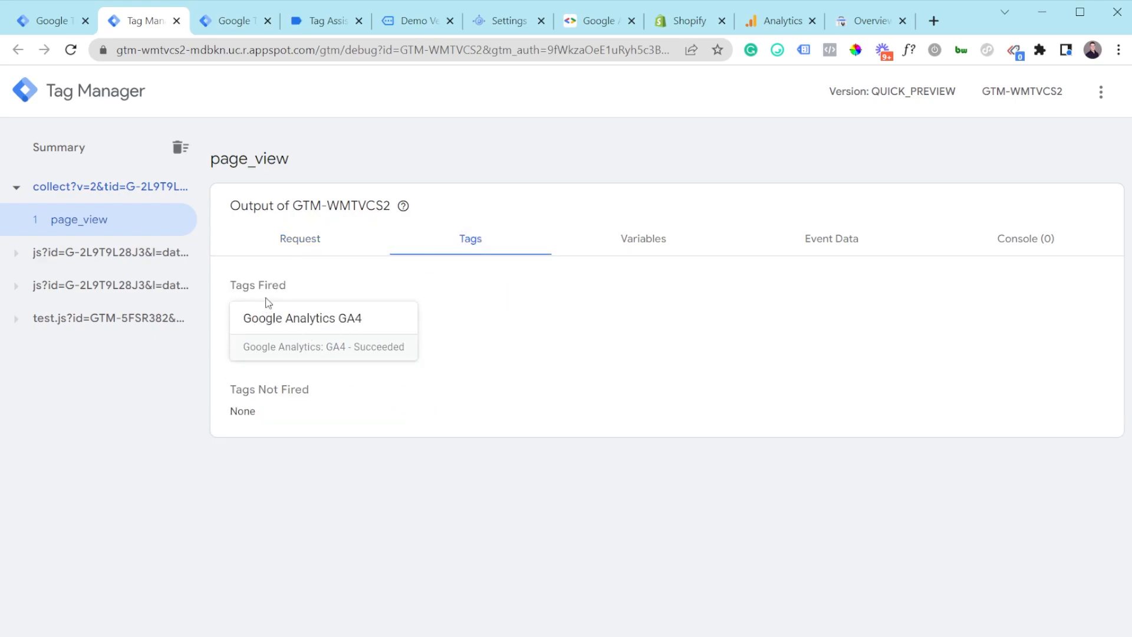
{"action": "left_click_drag", "start_coordinate": [235, 284], "coordinate": [330, 285]}
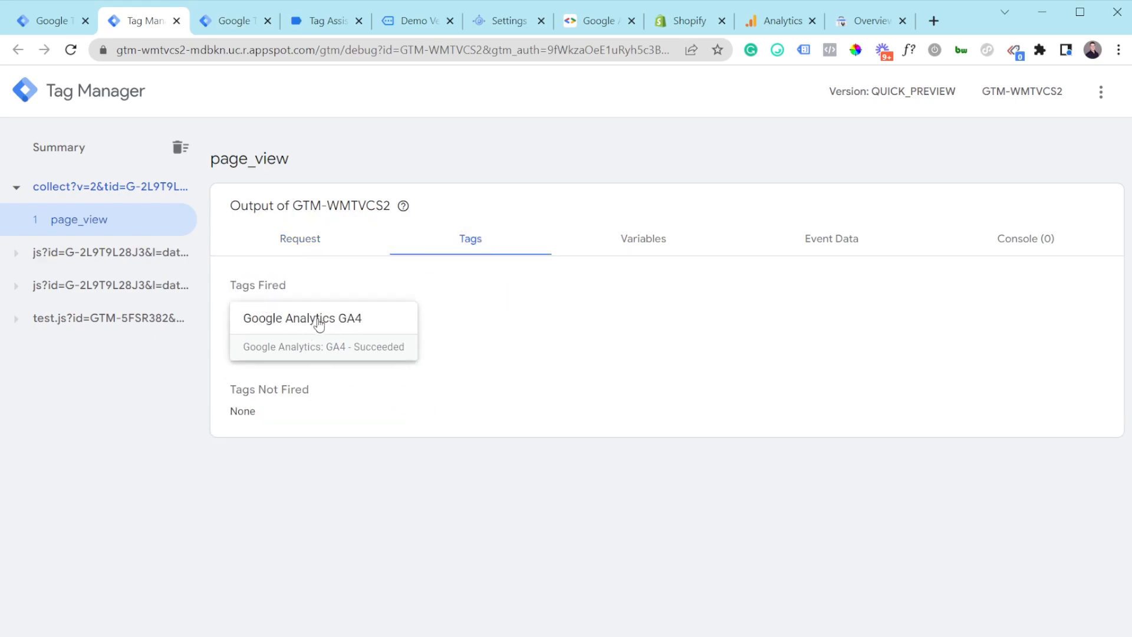
{"action": "left_click", "coordinate": [320, 325]}
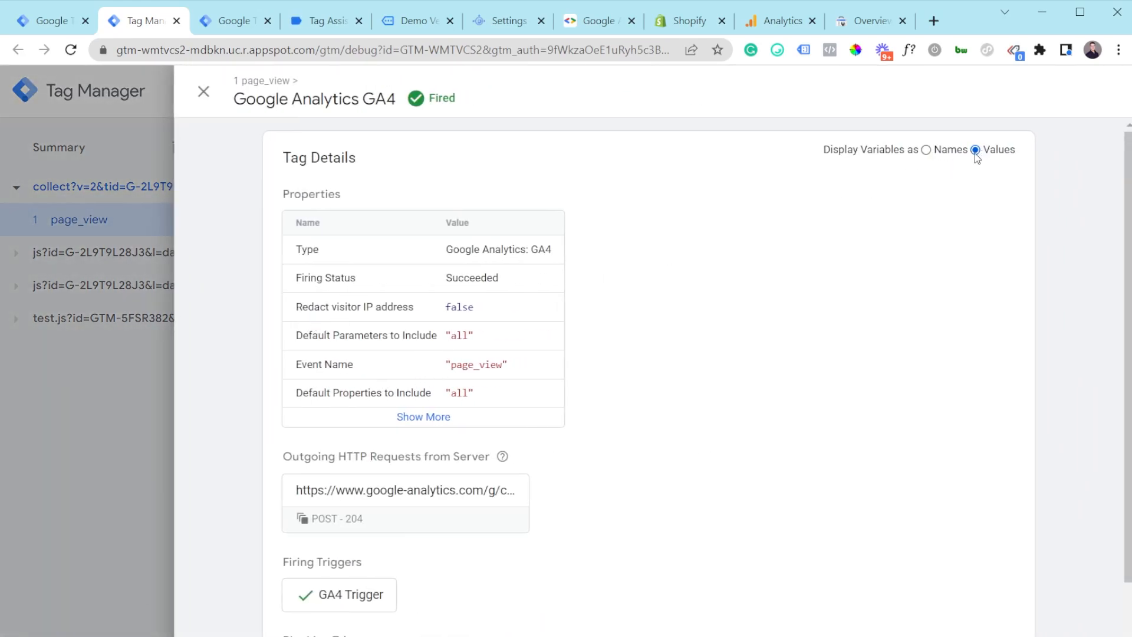
{"action": "left_click_drag", "start_coordinate": [446, 366], "coordinate": [485, 366]}
{"action": "left_click", "coordinate": [499, 366]}
{"action": "left_click", "coordinate": [233, 21]}
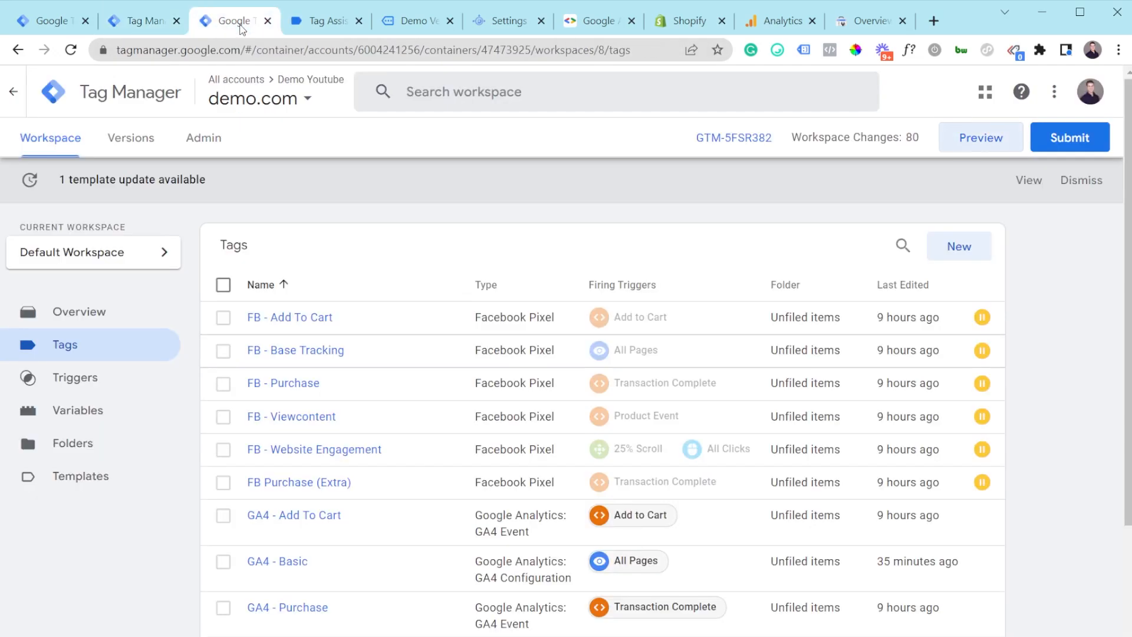
Step: Put the Marketing T-shirt in the demo store's cart, then return to the debug session
{"action": "left_click", "coordinate": [437, 27]}
{"action": "scroll", "coordinate": [467, 356], "scroll_direction": "down", "scroll_amount": 10}
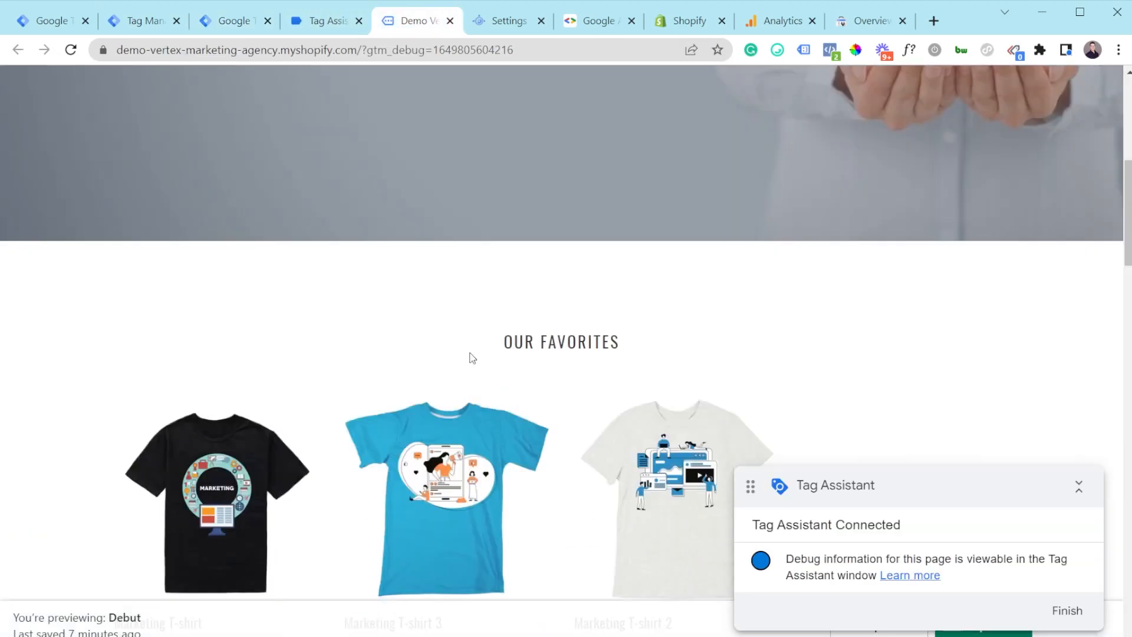
{"action": "left_click", "coordinate": [185, 288]}
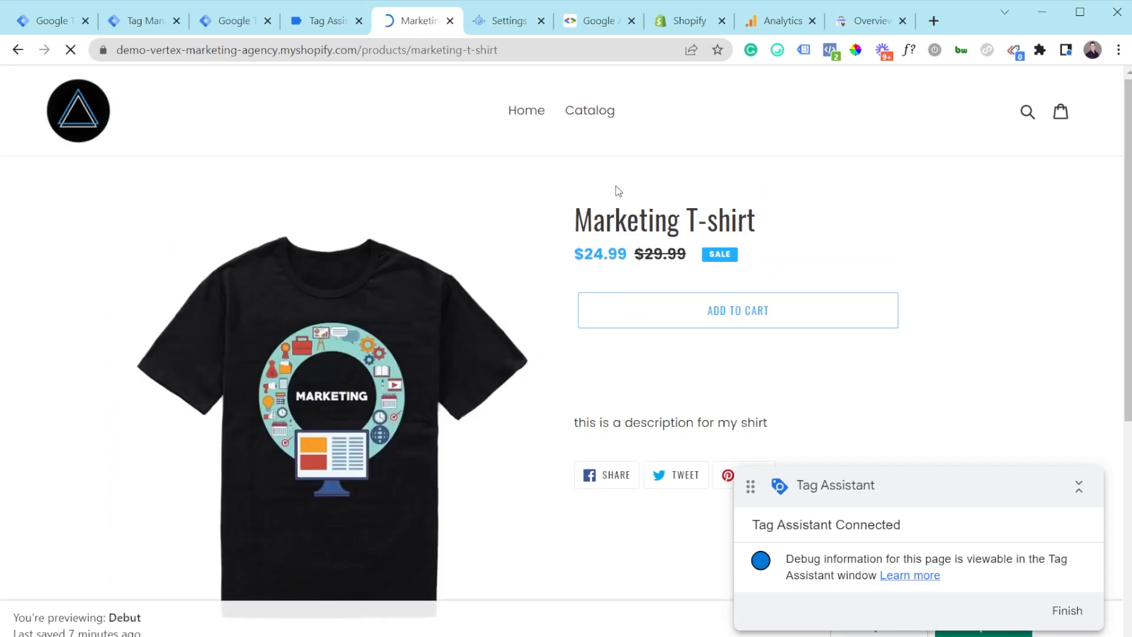
{"action": "scroll", "coordinate": [719, 239], "scroll_direction": "down", "scroll_amount": 3}
{"action": "scroll", "coordinate": [719, 239], "scroll_direction": "up", "scroll_amount": 2}
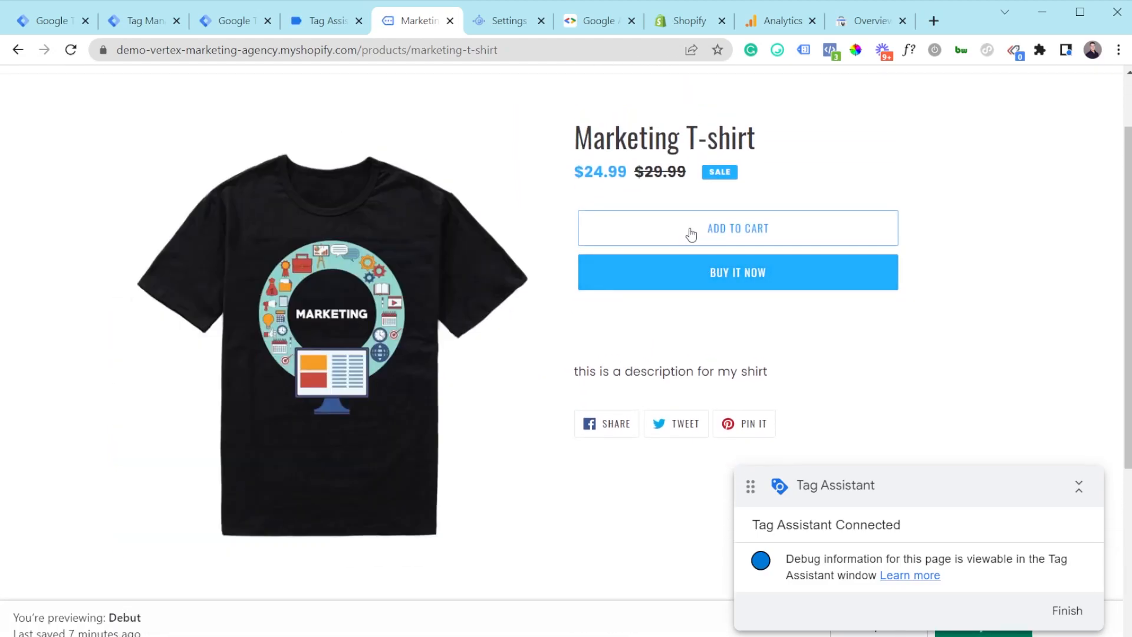
{"action": "left_click", "coordinate": [701, 234]}
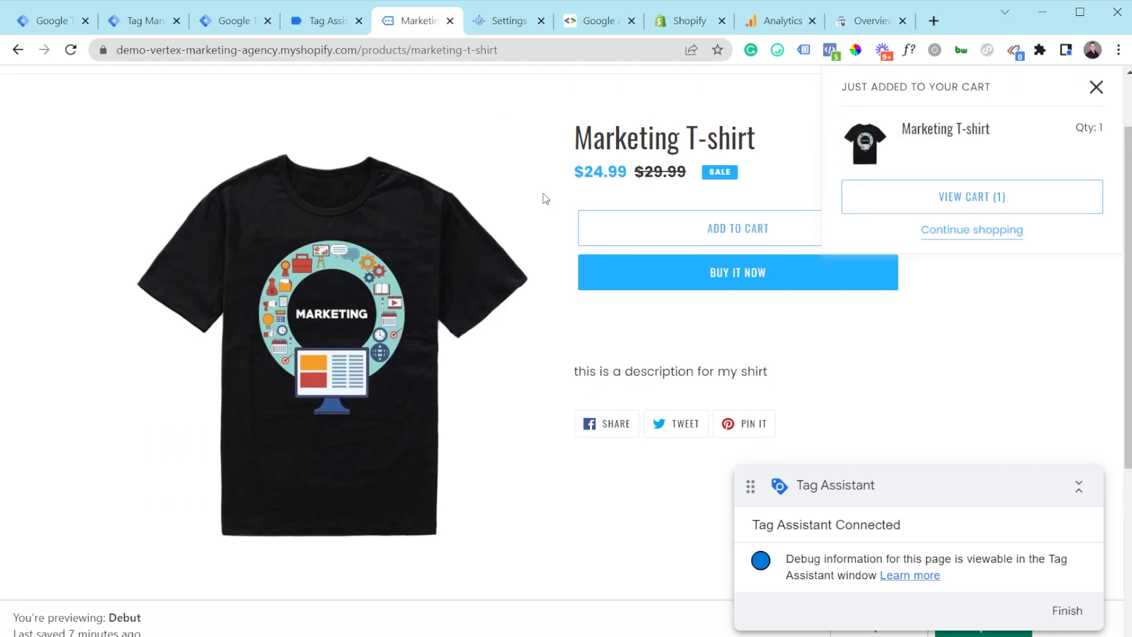
{"action": "left_click", "coordinate": [298, 21]}
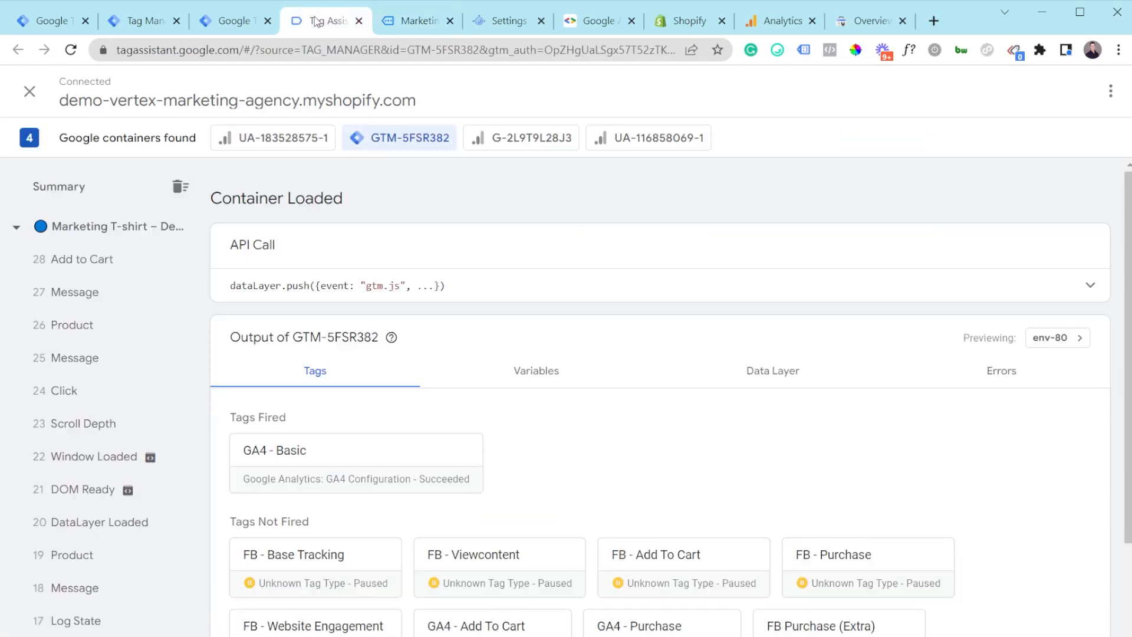
Step: Inspect the Add to Cart event's Data Layer values in Tag Assistant
{"action": "left_click", "coordinate": [100, 263]}
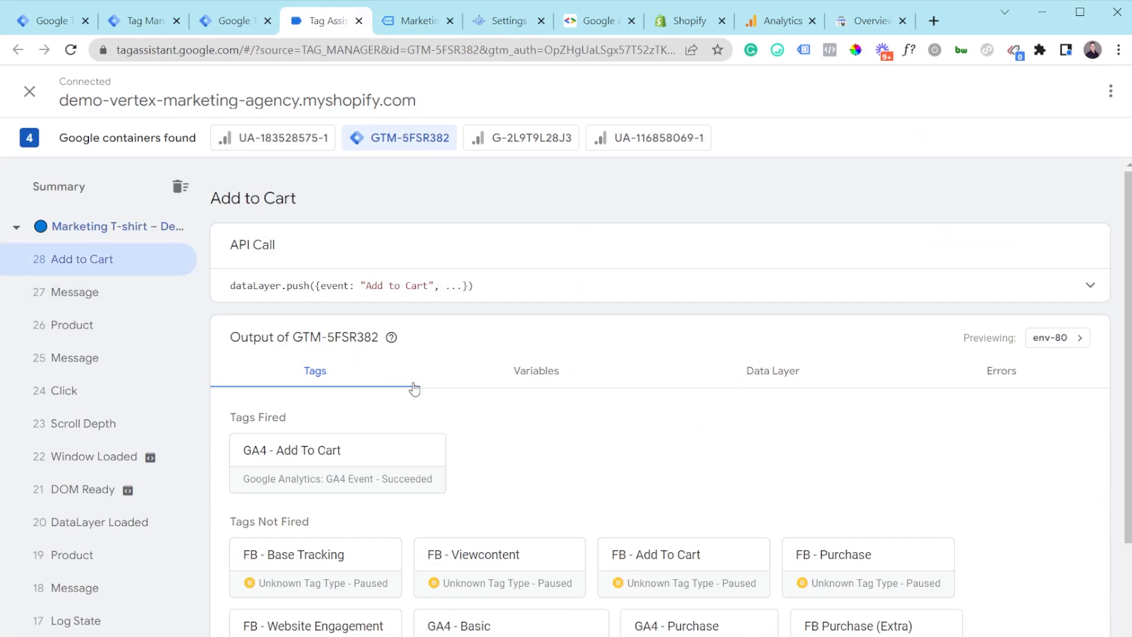
{"action": "left_click", "coordinate": [779, 374]}
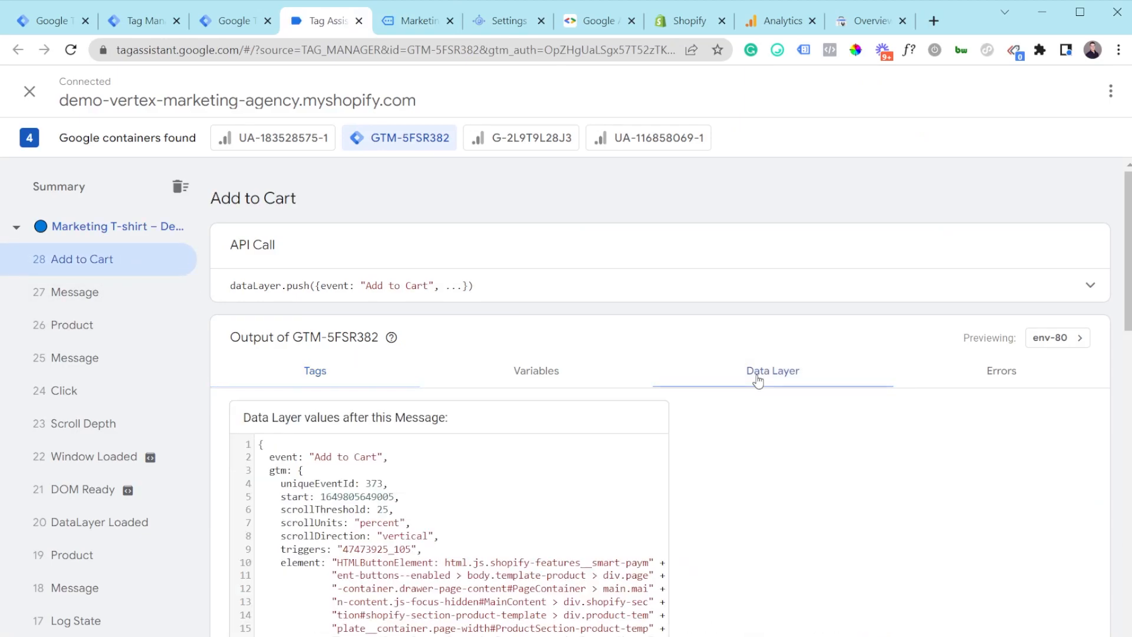
{"action": "scroll", "coordinate": [620, 372], "scroll_direction": "down", "scroll_amount": 3}
{"action": "left_click_drag", "start_coordinate": [275, 293], "coordinate": [375, 290]}
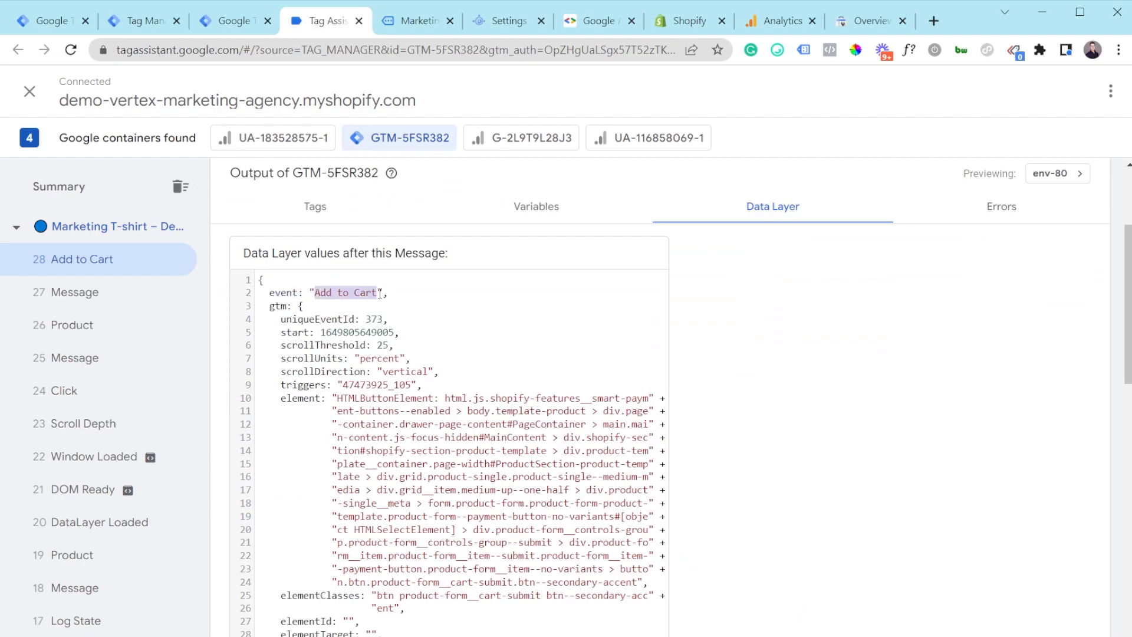
{"action": "left_click", "coordinate": [375, 291]}
Step: Open the fired GA4 - Add To Cart tag and check currency USD and value 100
{"action": "left_click", "coordinate": [321, 207]}
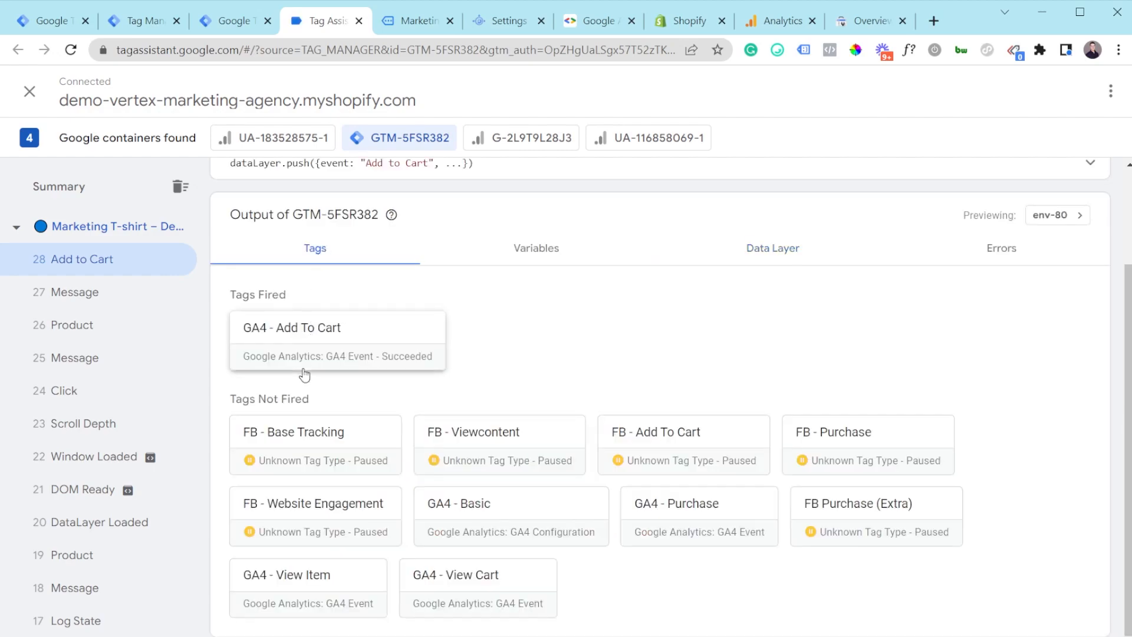
{"action": "left_click", "coordinate": [318, 348]}
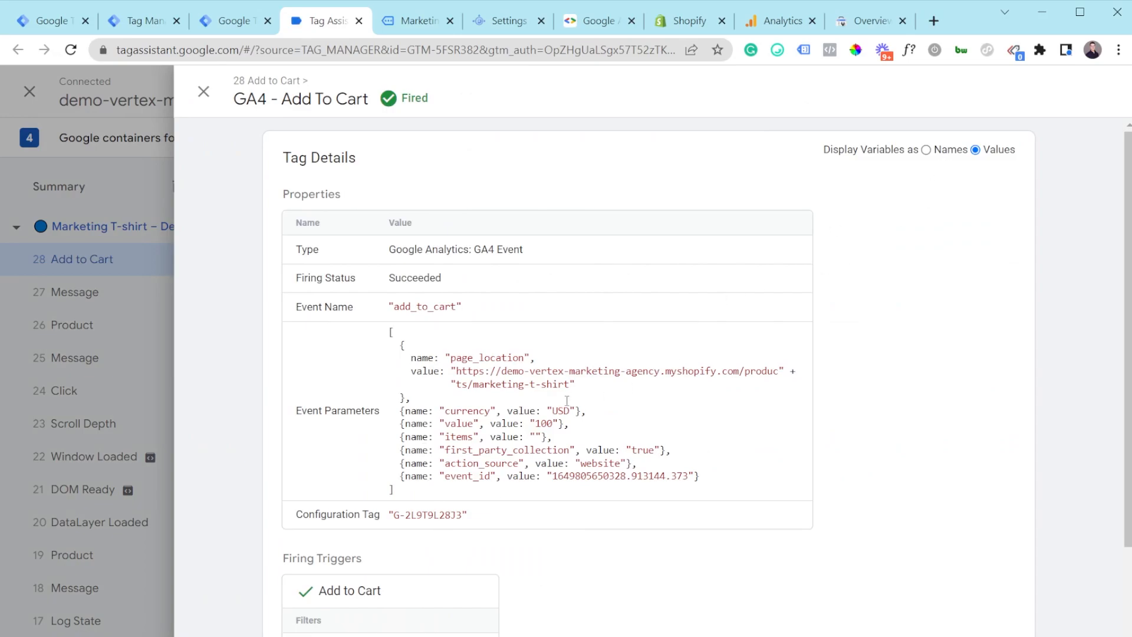
{"action": "left_click_drag", "start_coordinate": [462, 371], "coordinate": [464, 420]}
{"action": "left_click", "coordinate": [463, 419]}
{"action": "left_click_drag", "start_coordinate": [536, 433], "coordinate": [549, 424]}
{"action": "left_click", "coordinate": [553, 423]}
{"action": "left_click_drag", "start_coordinate": [553, 411], "coordinate": [570, 411]}
{"action": "left_click", "coordinate": [570, 418]}
Step: Confirm the server GA4 tag fired for add_to_cart, then view the SS- Demo 2 workspace overview
{"action": "left_click", "coordinate": [118, 24]}
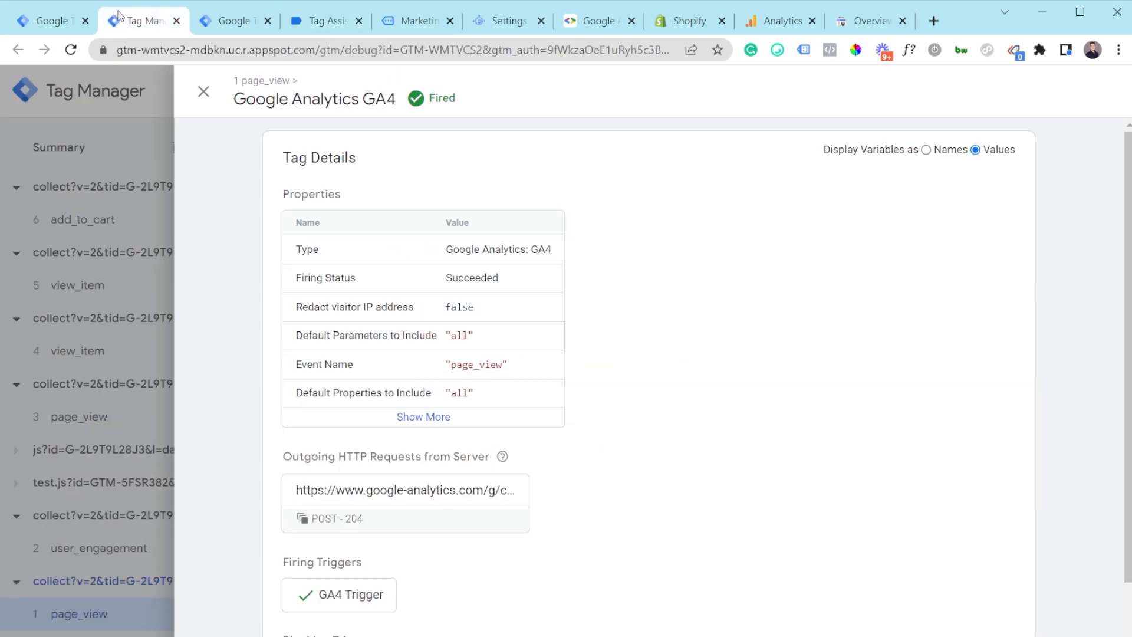
{"action": "left_click", "coordinate": [205, 93]}
{"action": "left_click", "coordinate": [83, 227]}
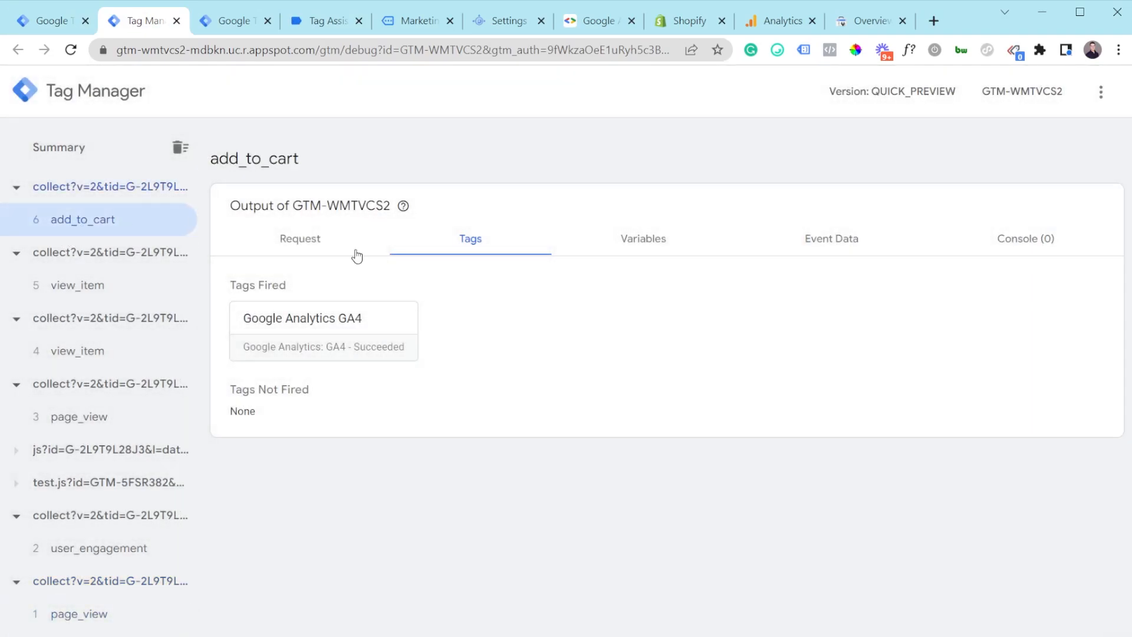
{"action": "left_click", "coordinate": [338, 315]}
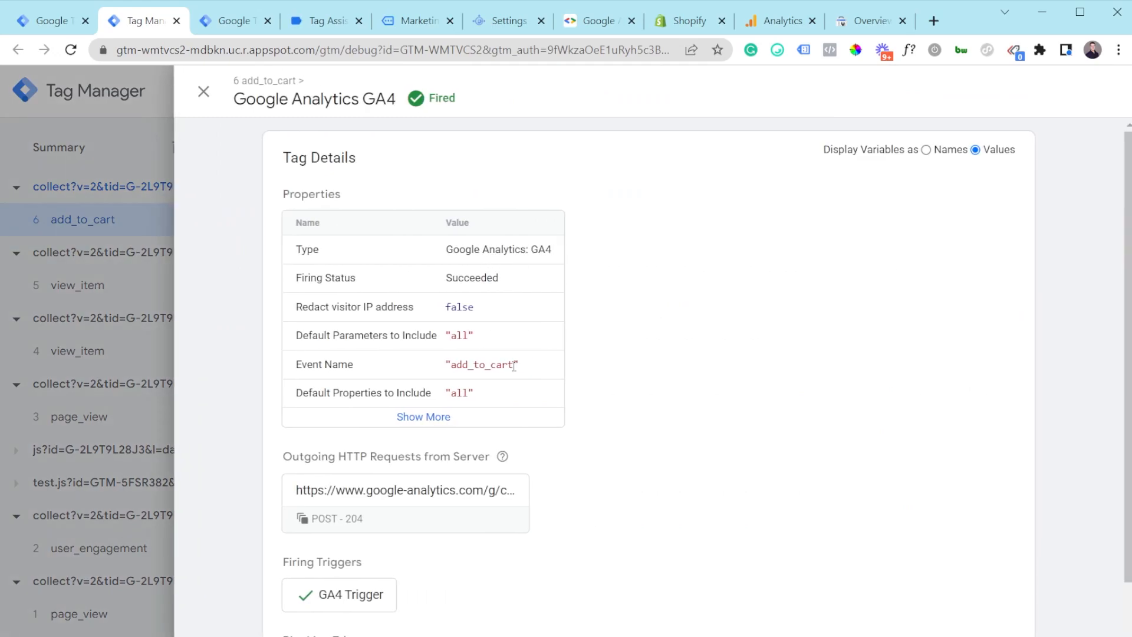
{"action": "left_click_drag", "start_coordinate": [508, 365], "coordinate": [445, 365]}
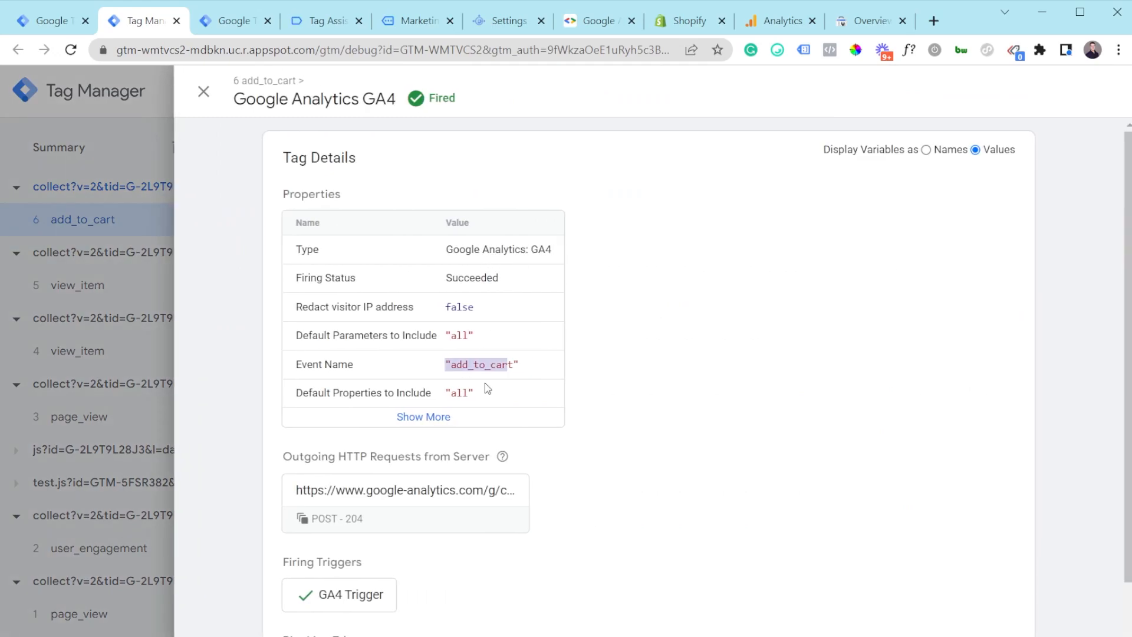
{"action": "left_click", "coordinate": [431, 372]}
{"action": "left_click_drag", "start_coordinate": [458, 363], "coordinate": [519, 364]}
{"action": "left_click", "coordinate": [526, 359]}
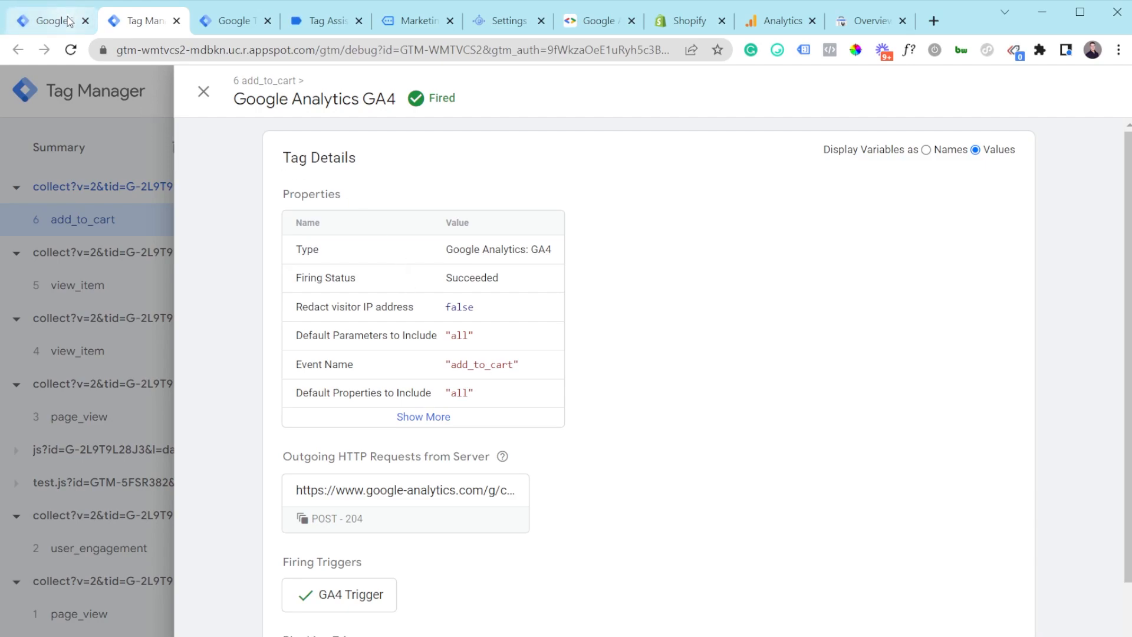
{"action": "left_click", "coordinate": [87, 10]}
{"action": "left_click", "coordinate": [69, 141]}
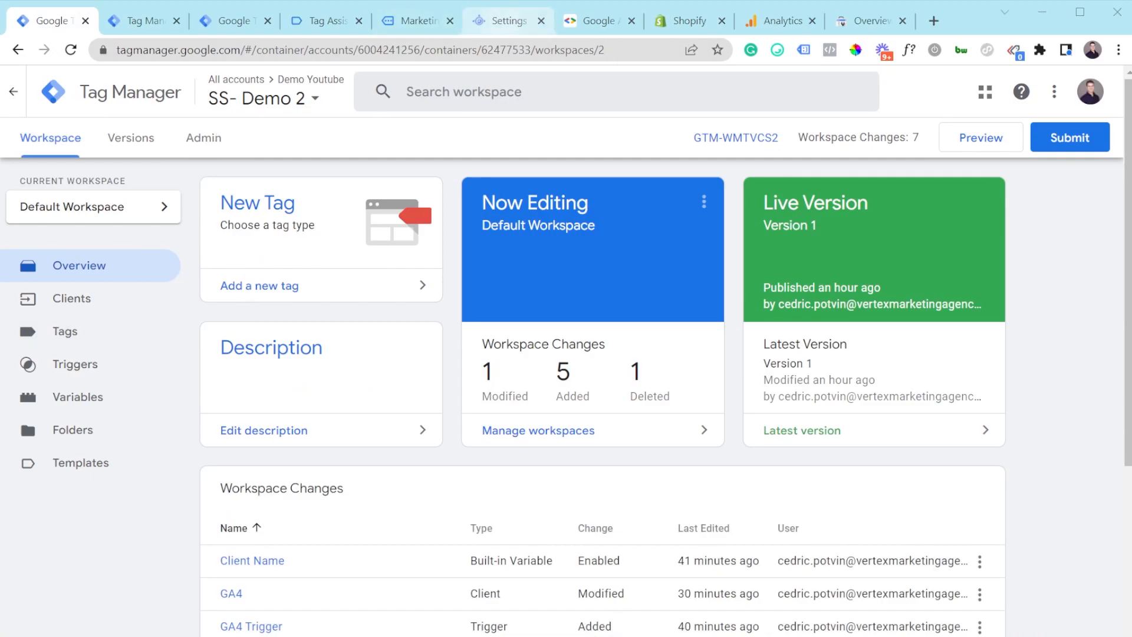
Step: Open the product page's source code and find the GTM snippet
{"action": "left_click", "coordinate": [415, 21]}
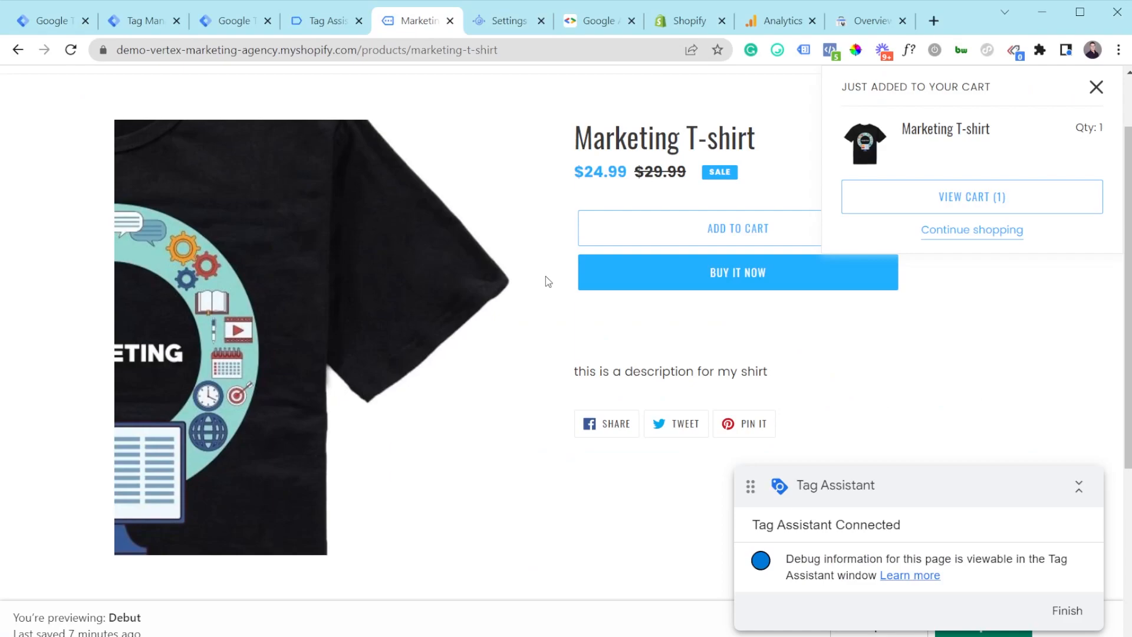
{"action": "key", "text": "ctrl+u"}
{"action": "key", "text": "ctrl+f"}
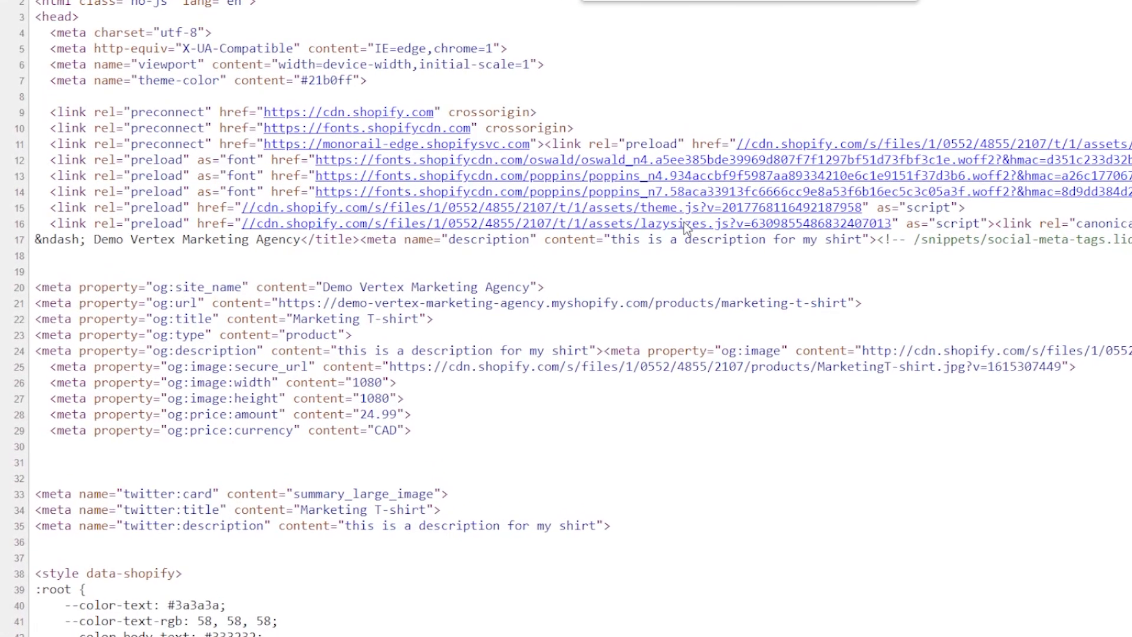
{"action": "key", "text": "Return"}
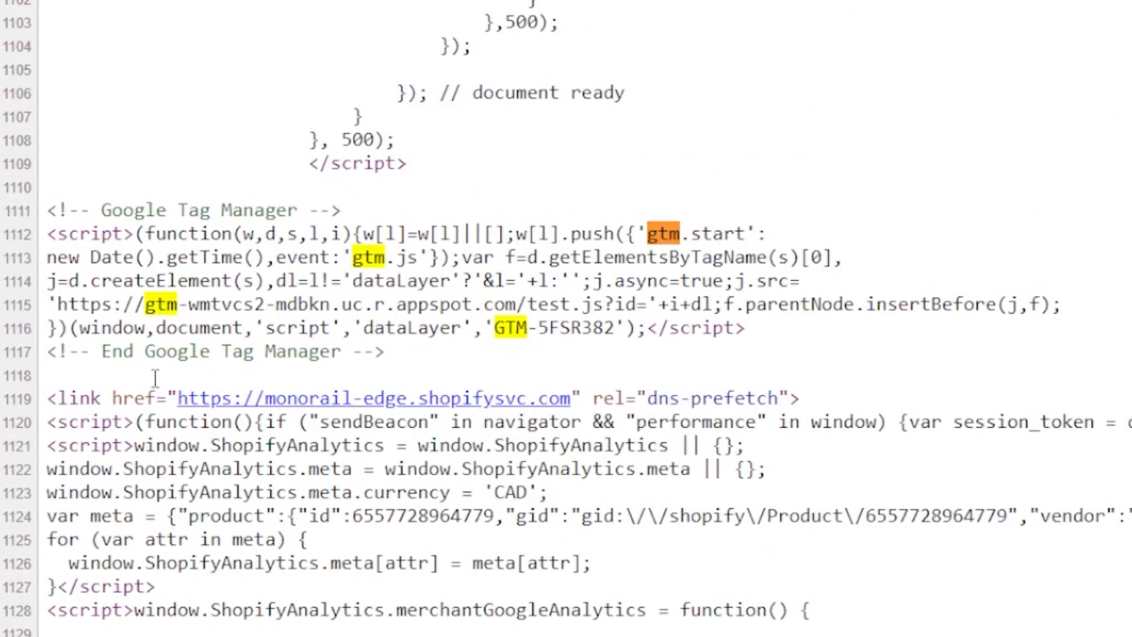
Step: Verify the snippet loads test.js from the gtm-wmtvcs2-mdbkn appspot server, then return to SS- Demo 2
{"action": "left_click_drag", "start_coordinate": [50, 305], "coordinate": [83, 304]}
{"action": "left_click", "coordinate": [584, 305]}
{"action": "left_click", "coordinate": [624, 306]}
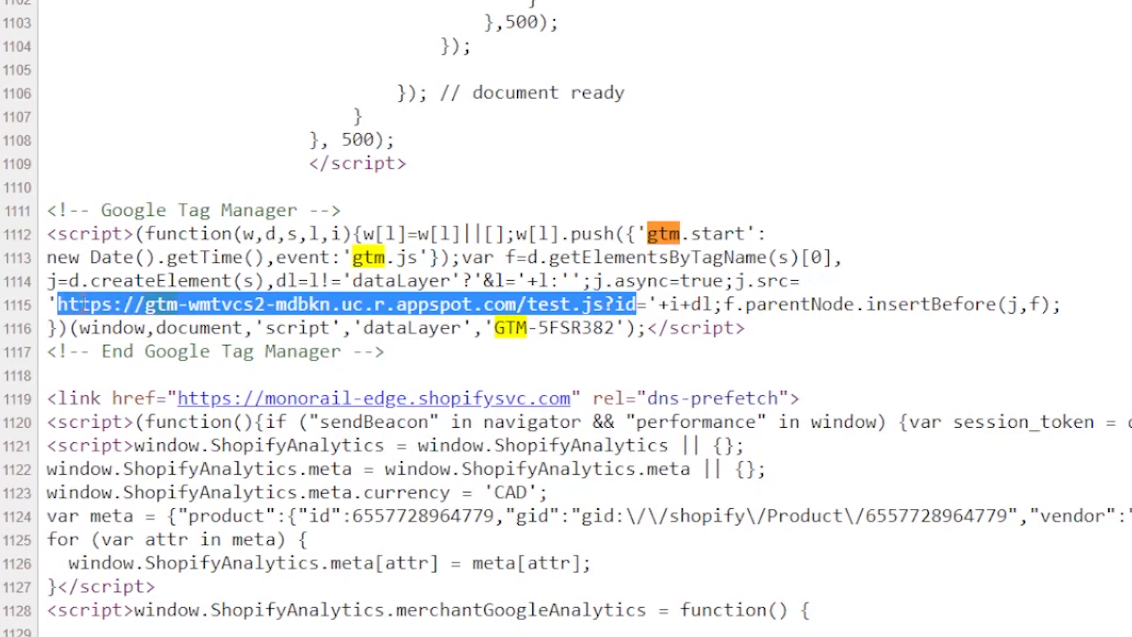
{"action": "left_click", "coordinate": [62, 304]}
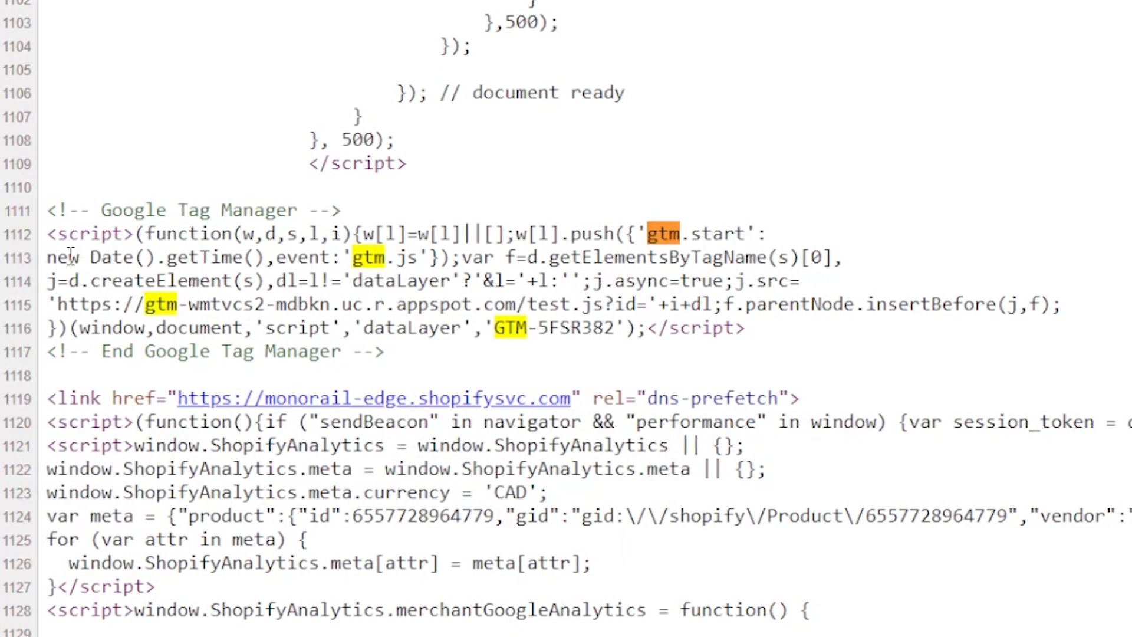
{"action": "left_click_drag", "start_coordinate": [57, 304], "coordinate": [506, 304]}
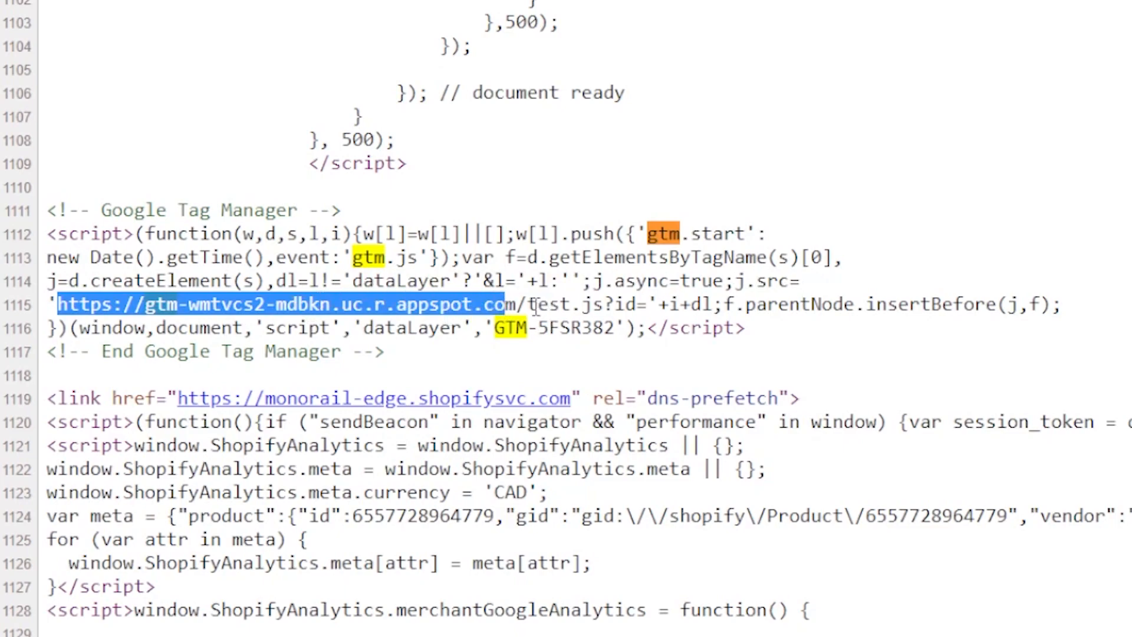
{"action": "left_click_drag", "start_coordinate": [527, 304], "coordinate": [597, 307]}
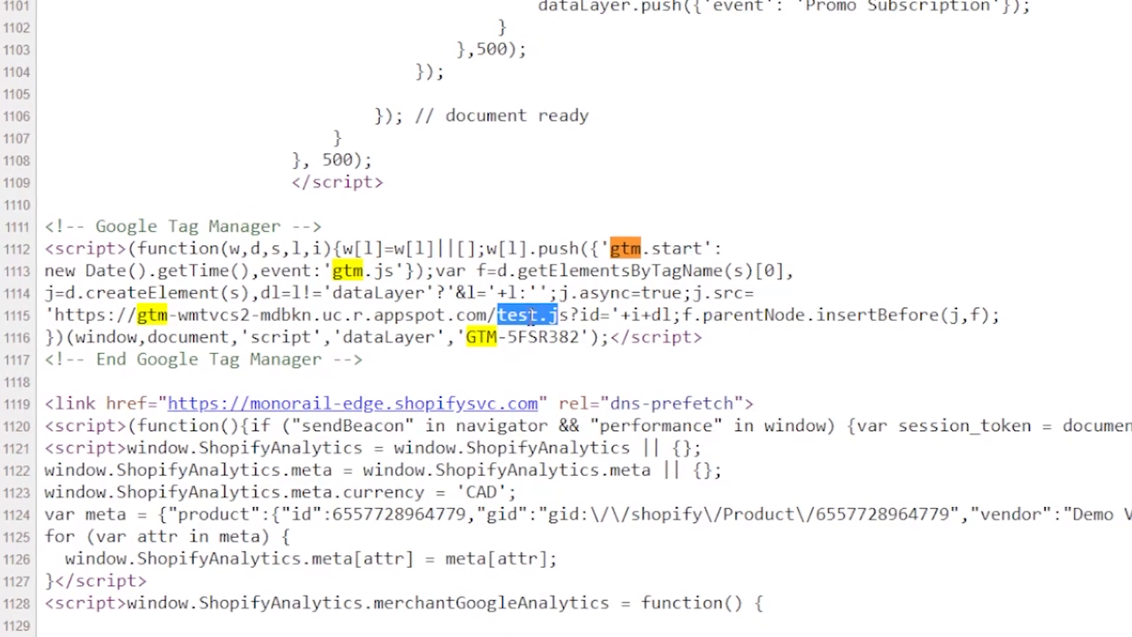
{"action": "left_click", "coordinate": [531, 317]}
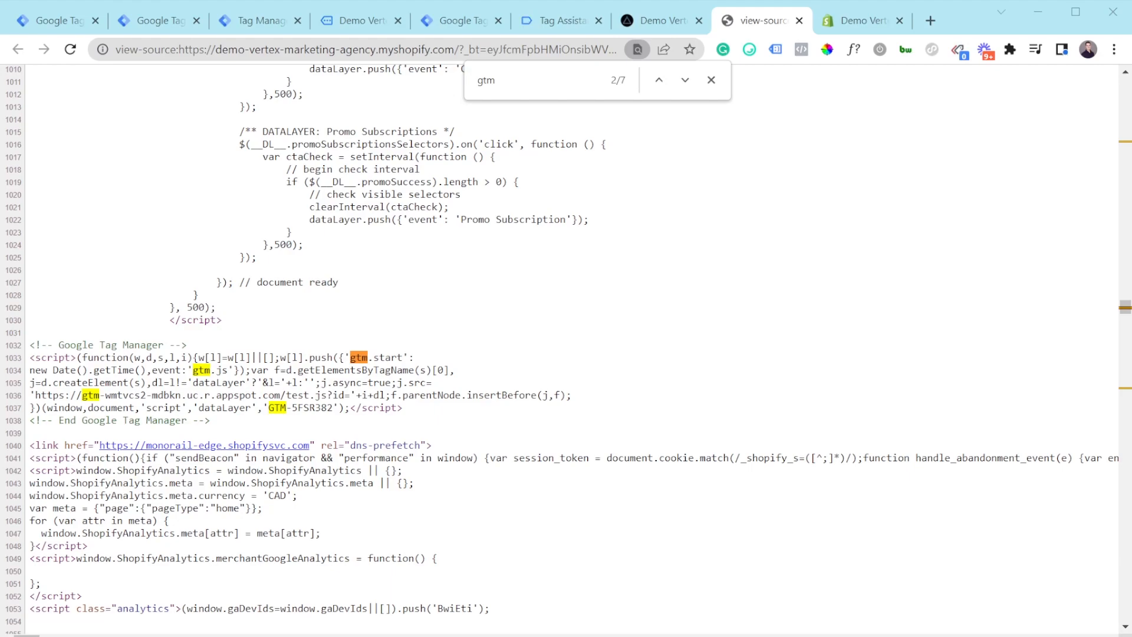
{"action": "left_click", "coordinate": [251, 20]}
{"action": "left_click", "coordinate": [122, 17]}
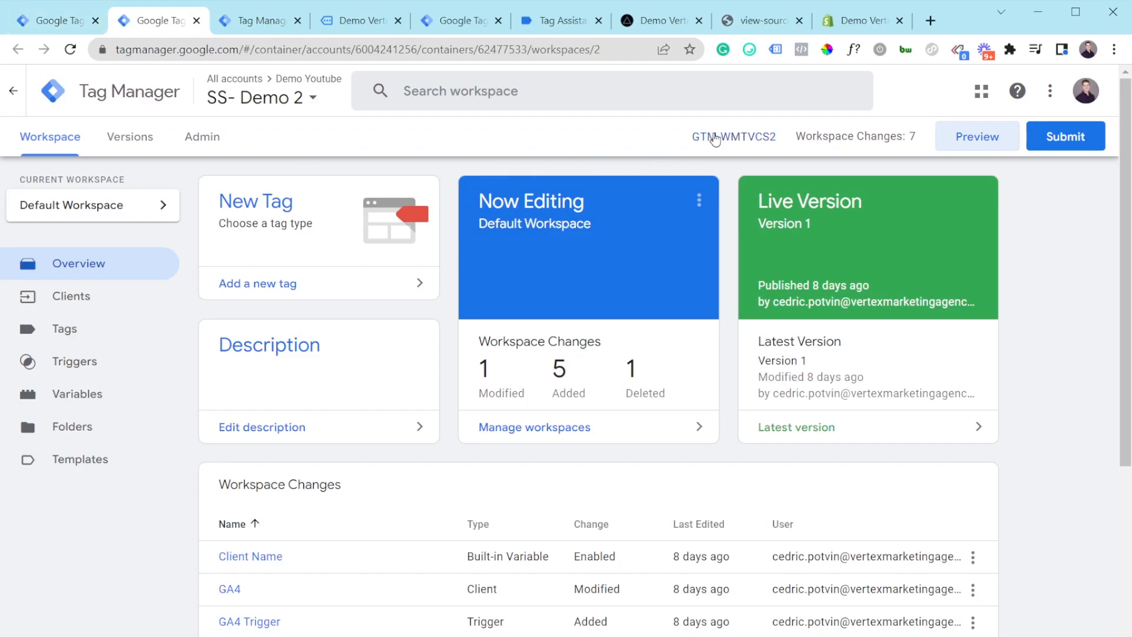
Step: Open Google Cloud project gtm-wmtvcs2-mdbkn from the GTM-WMTVCS2 tagging server details
{"action": "left_click", "coordinate": [739, 140]}
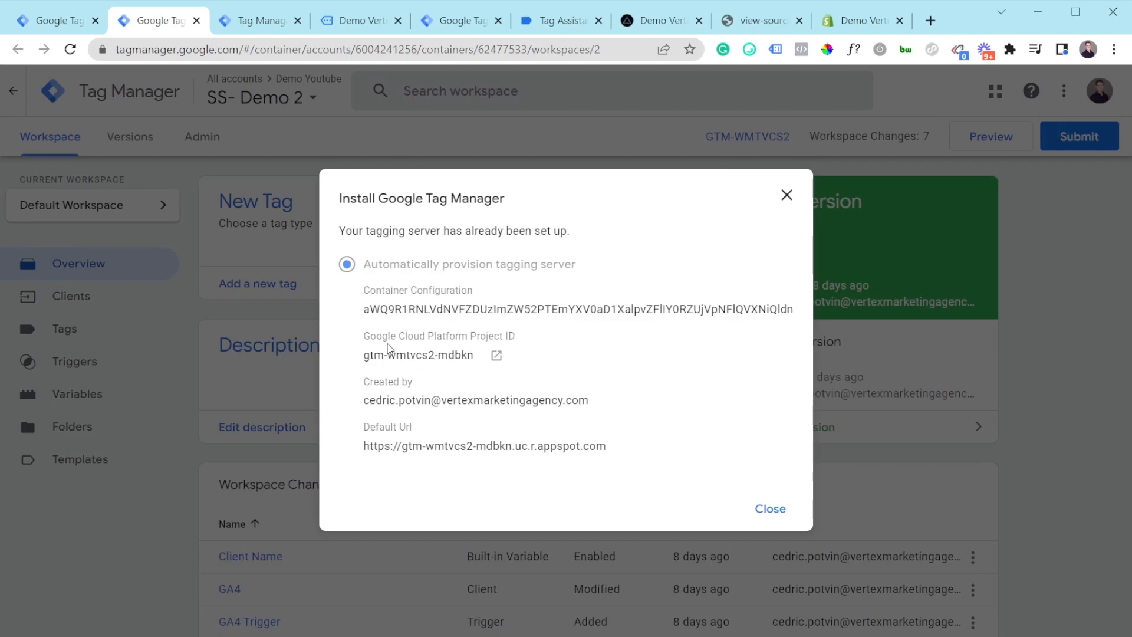
{"action": "left_click", "coordinate": [496, 356]}
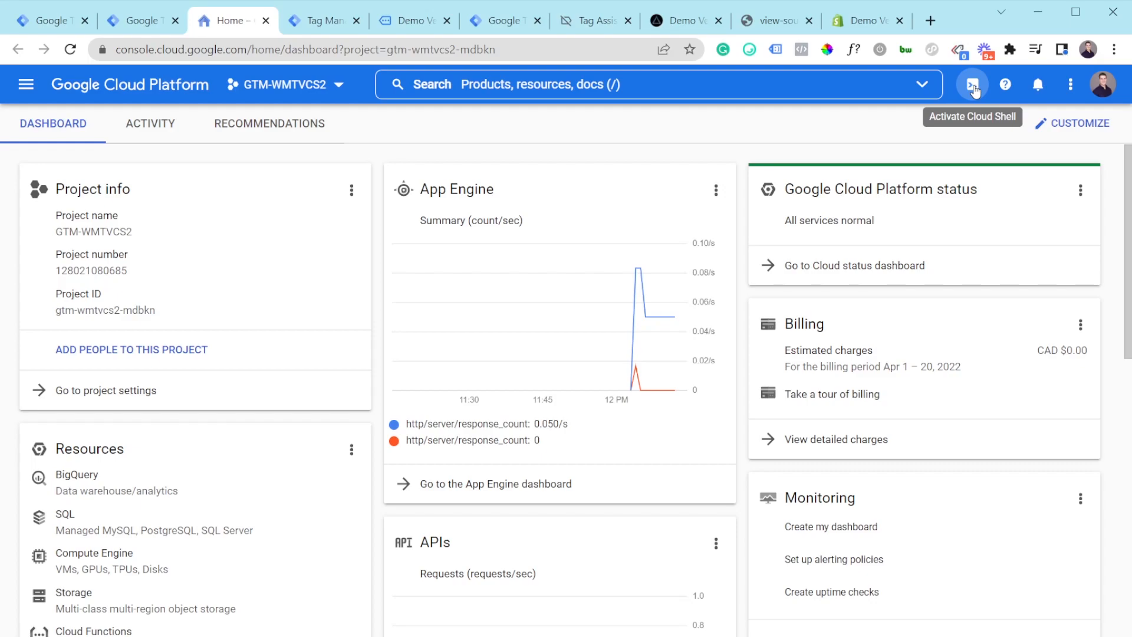
Step: Run the bash setup.sh command in the project's Cloud Shell and authorize gcloud with your credentials
{"action": "left_click", "coordinate": [974, 88]}
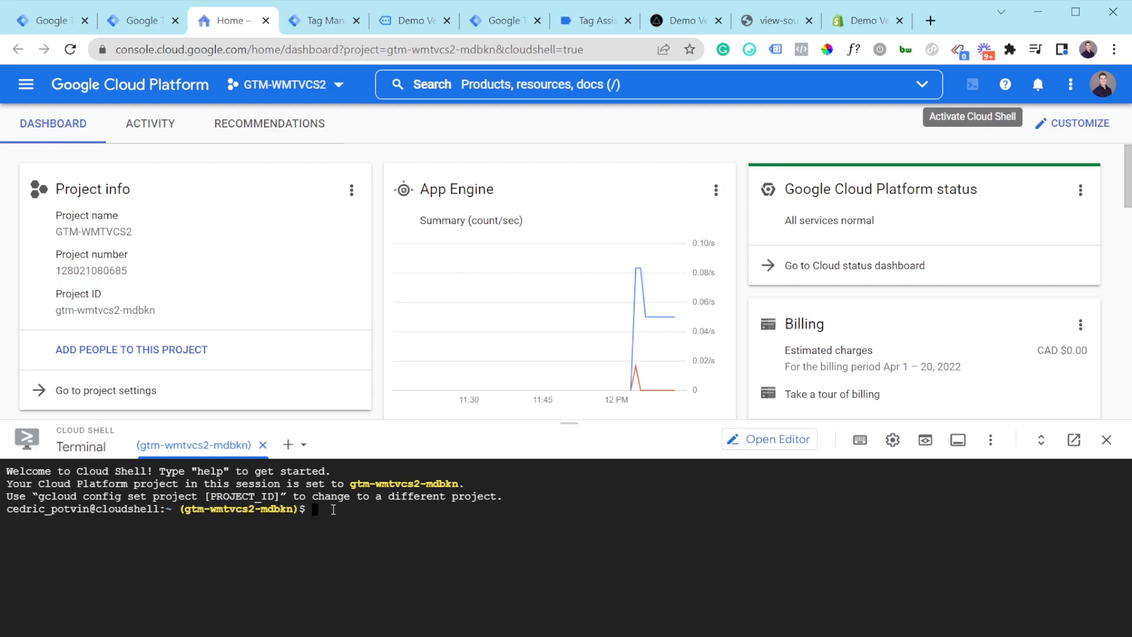
{"action": "type", "text": "bash -c \"$(curl -fsSL https://googletagmanager.com/static/serverjs/setup.sh)\""}
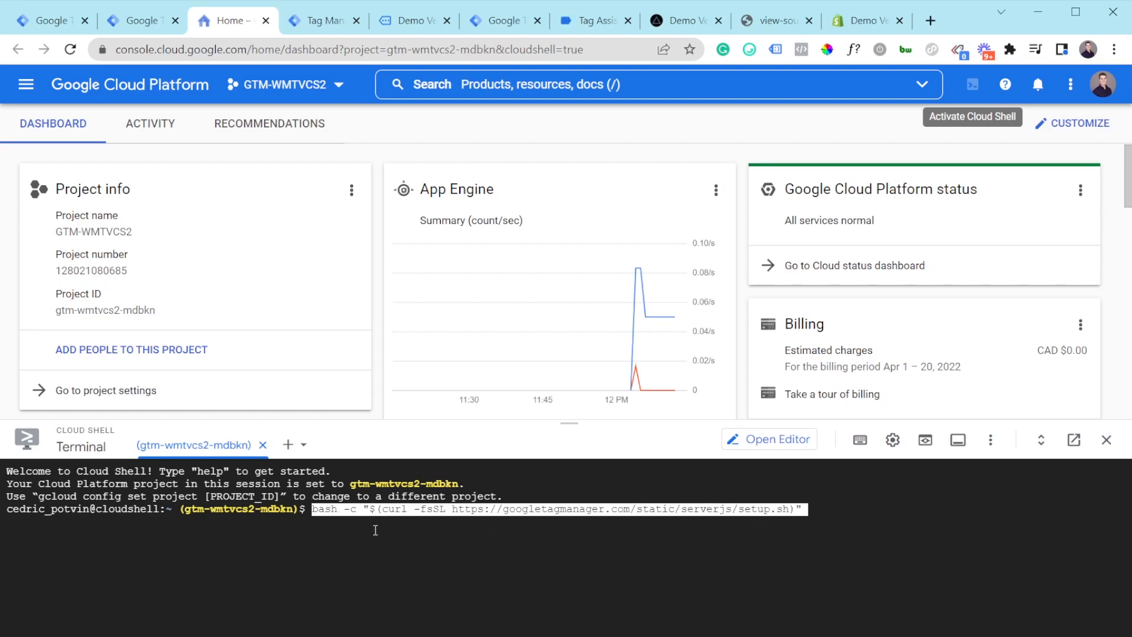
{"action": "left_click", "coordinate": [523, 511]}
{"action": "left_click", "coordinate": [324, 21]}
{"action": "key", "text": "Return"}
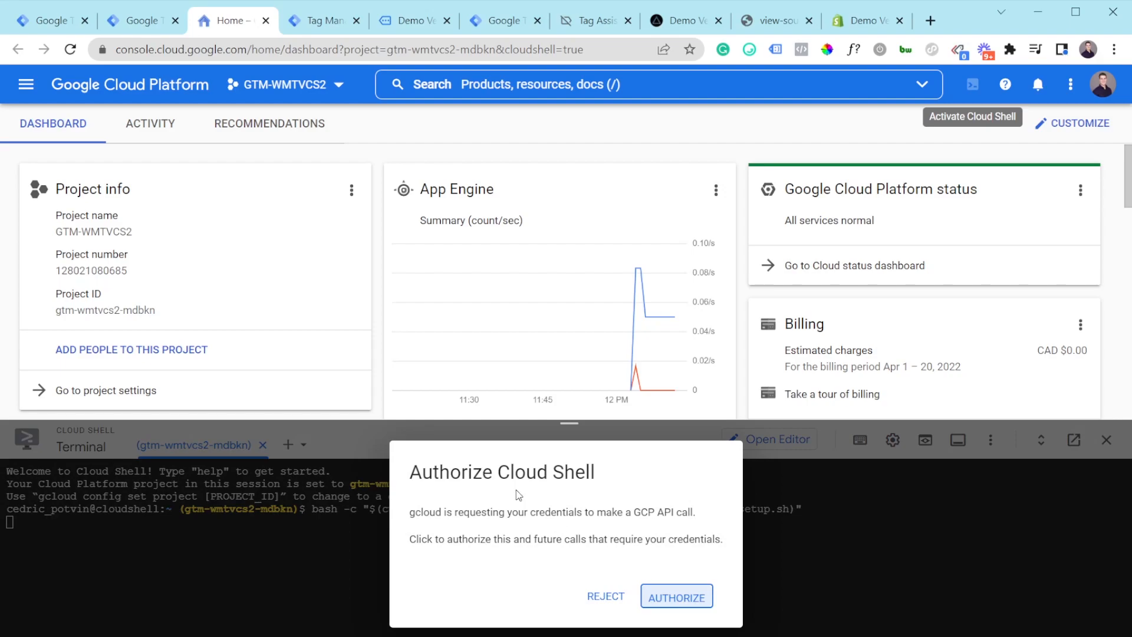
{"action": "left_click", "coordinate": [679, 602]}
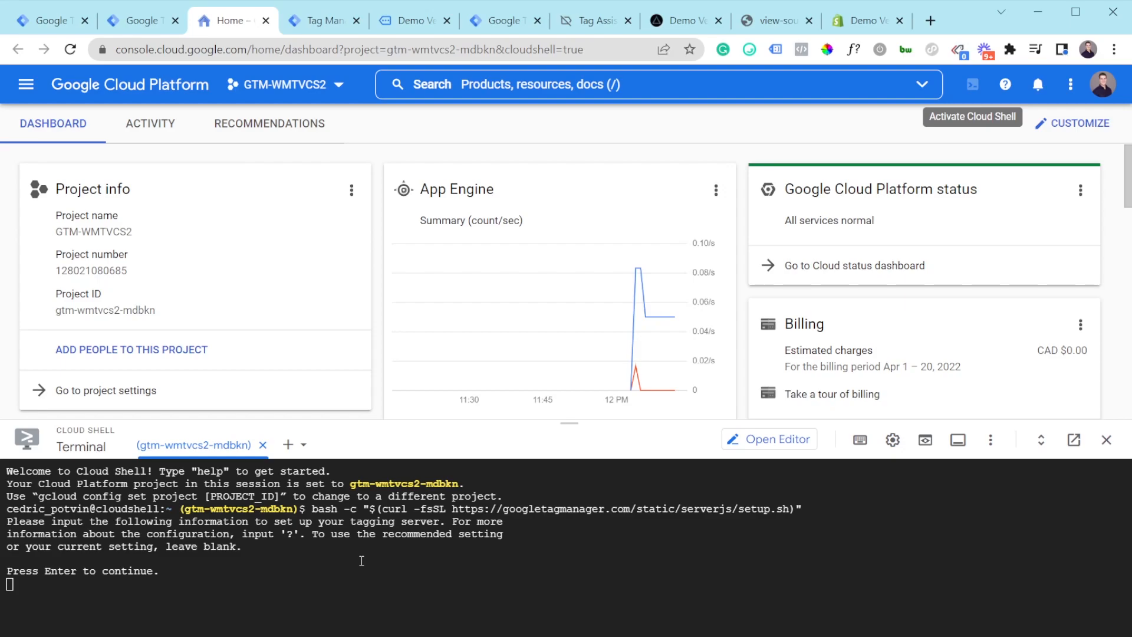
Step: Keep the container config, empty policy URL and request logging, and choose production deployment
{"action": "key", "text": "Return"}
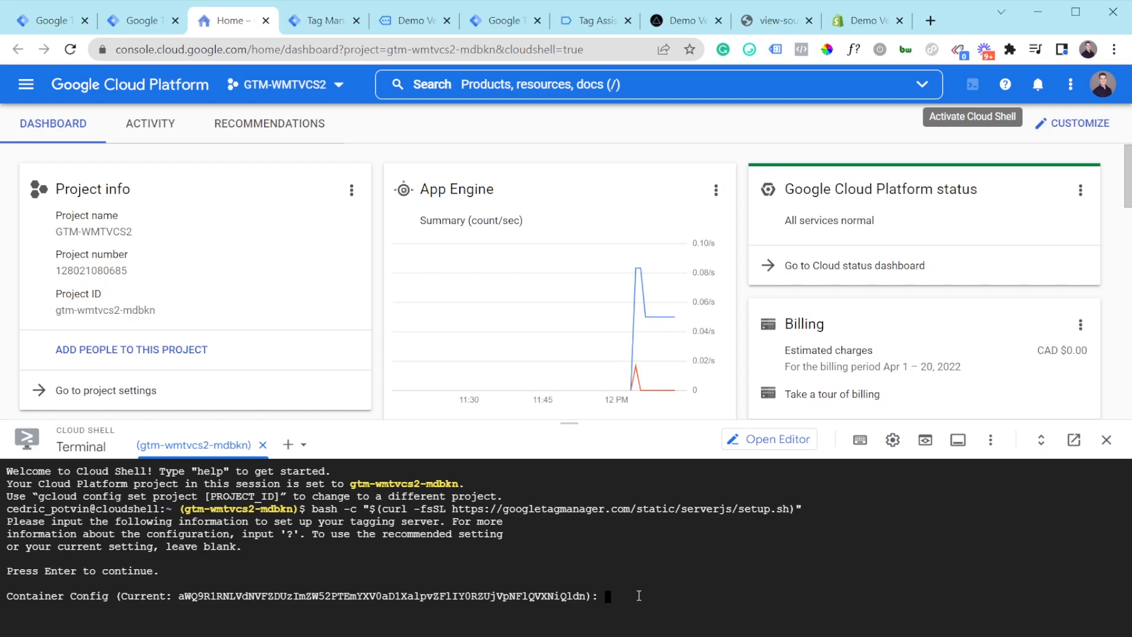
{"action": "key", "text": "Return"}
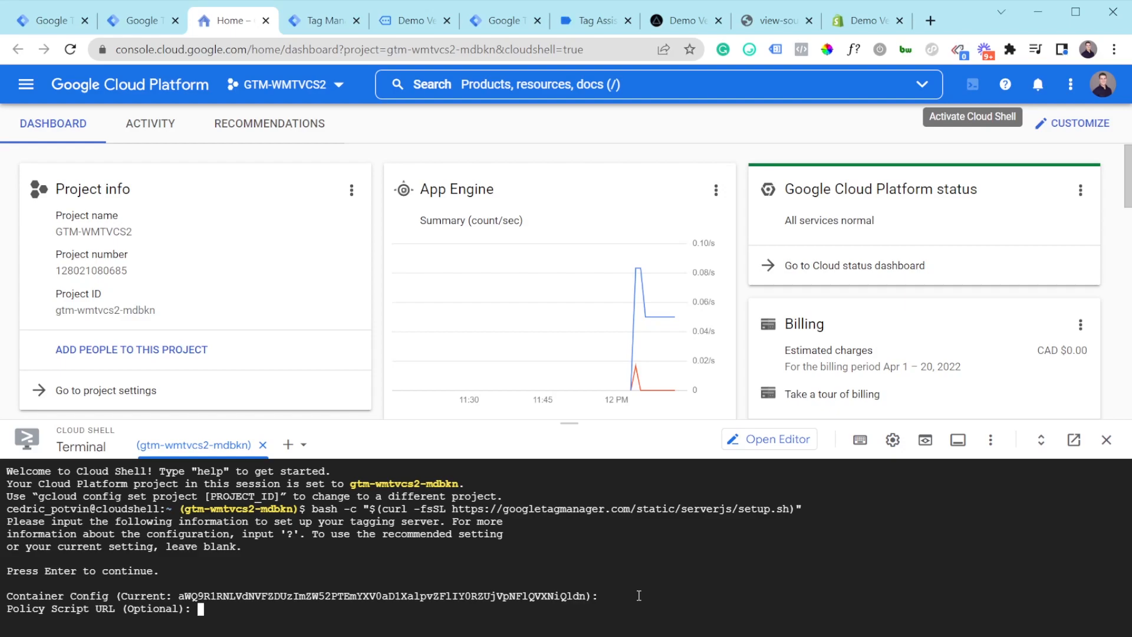
{"action": "key", "text": "Return"}
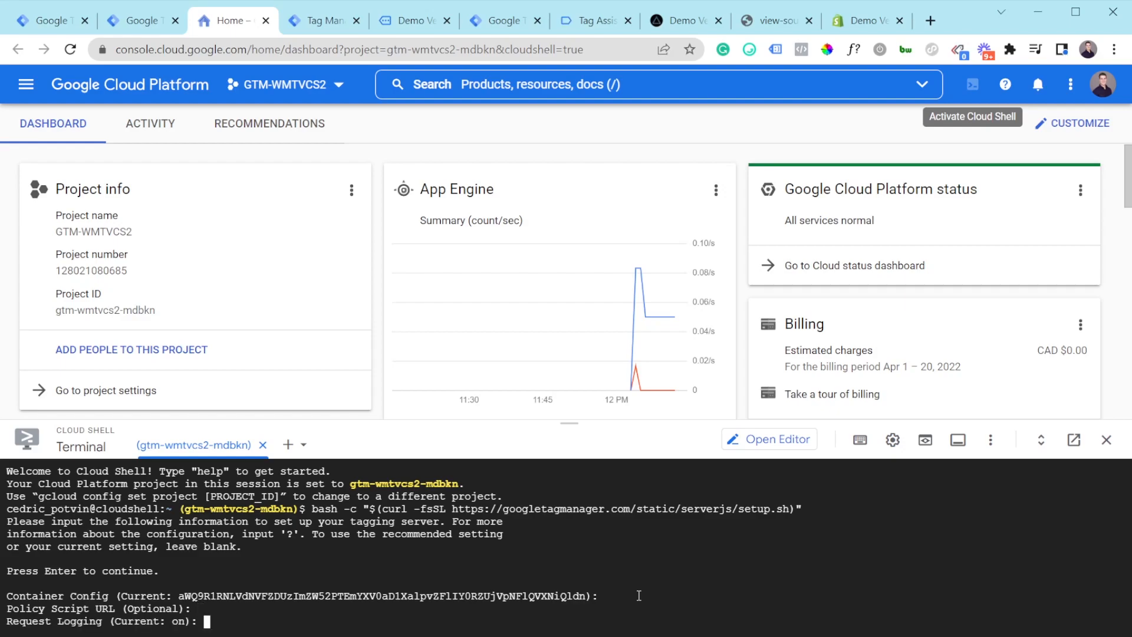
{"action": "key", "text": "Return"}
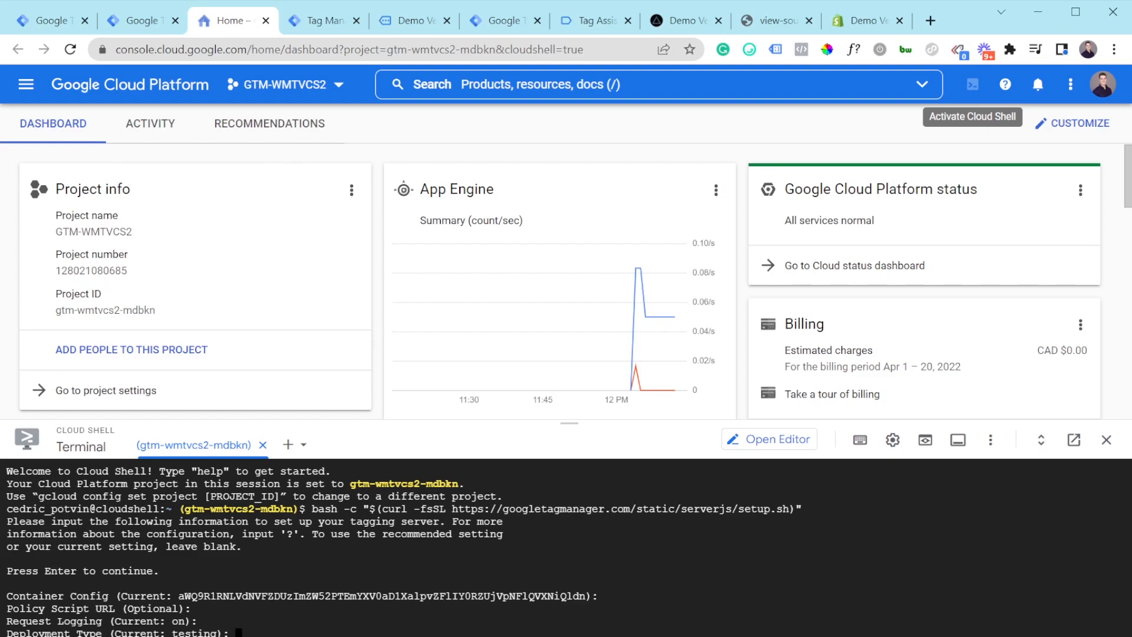
{"action": "type", "text": "production"}
{"action": "key", "text": "Return"}
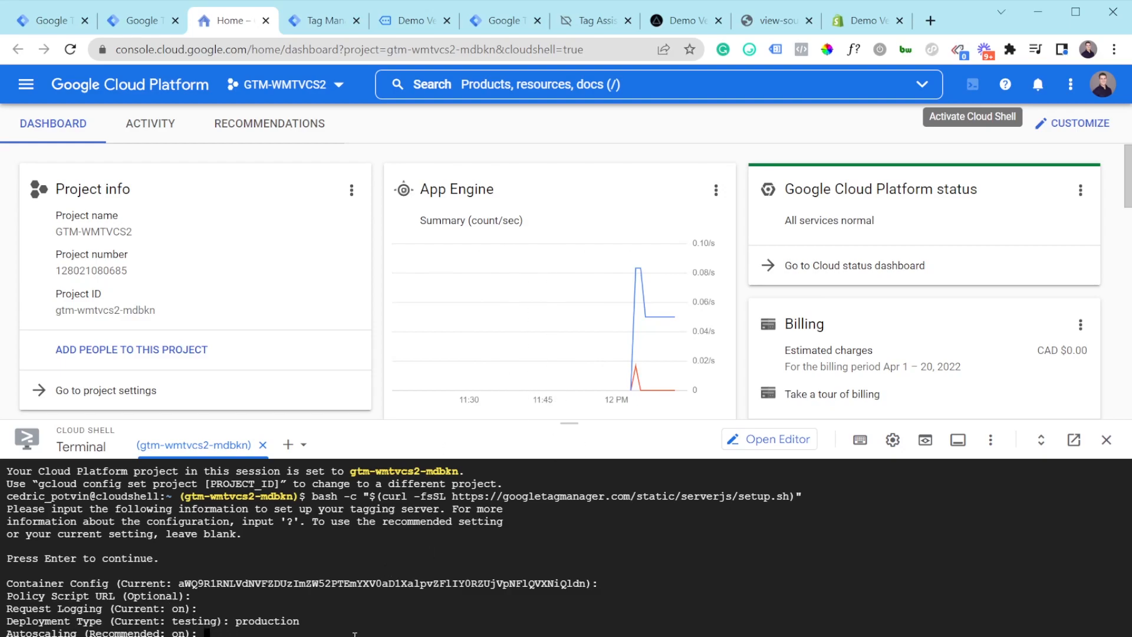
Step: Keep autoscaling with 3–6 servers and 0.6 CPU target, then agree with y
{"action": "key", "text": "Return"}
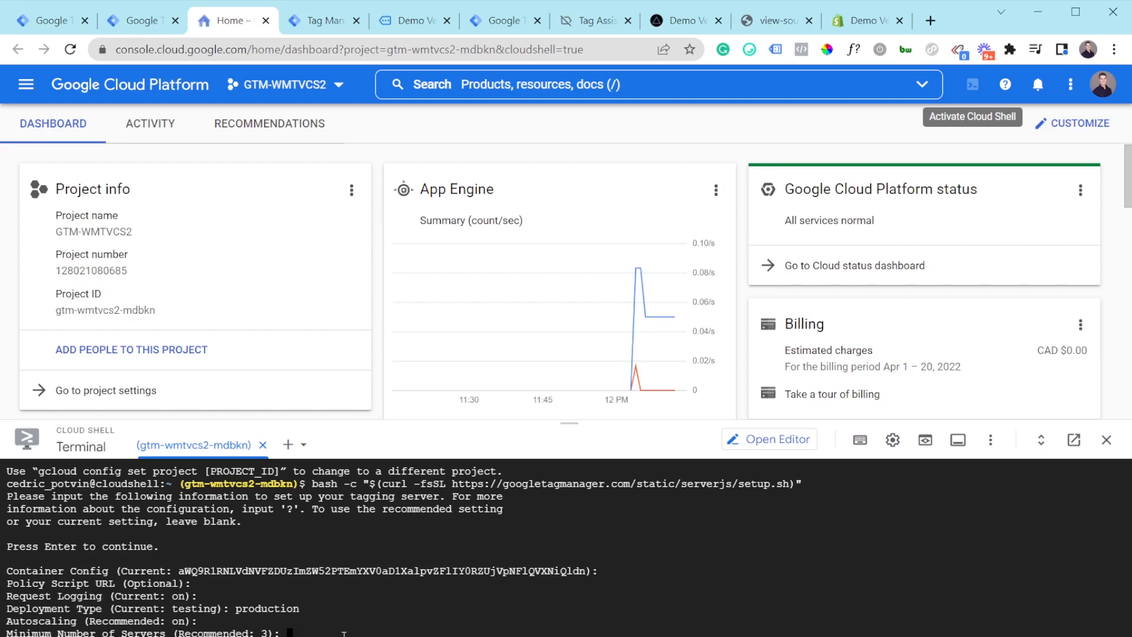
{"action": "type", "text": "3"}
{"action": "key", "text": "Return"}
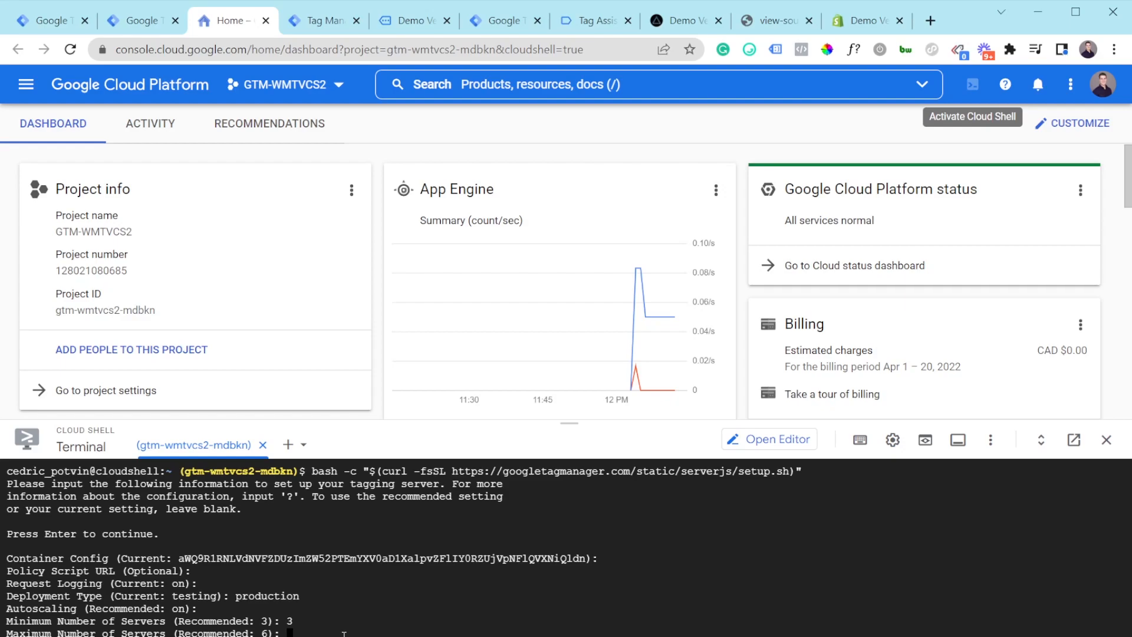
{"action": "type", "text": "6"}
{"action": "key", "text": "Return"}
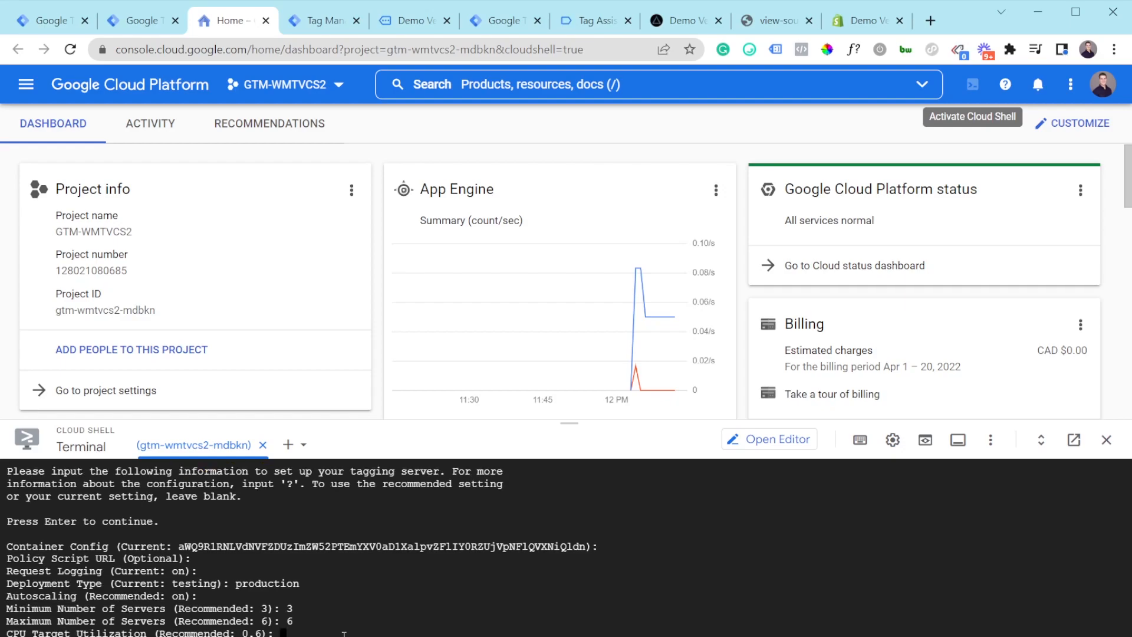
{"action": "type", "text": "0.6"}
{"action": "key", "text": "Return"}
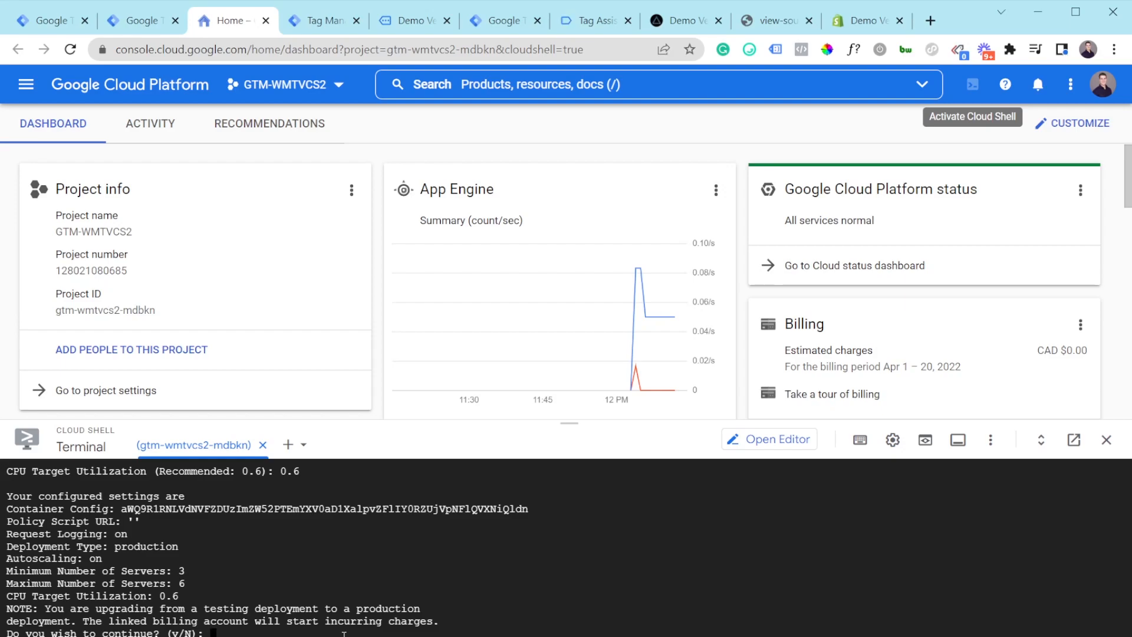
{"action": "type", "text": "y"}
{"action": "left_click_drag", "start_coordinate": [570, 423], "coordinate": [581, 246]}
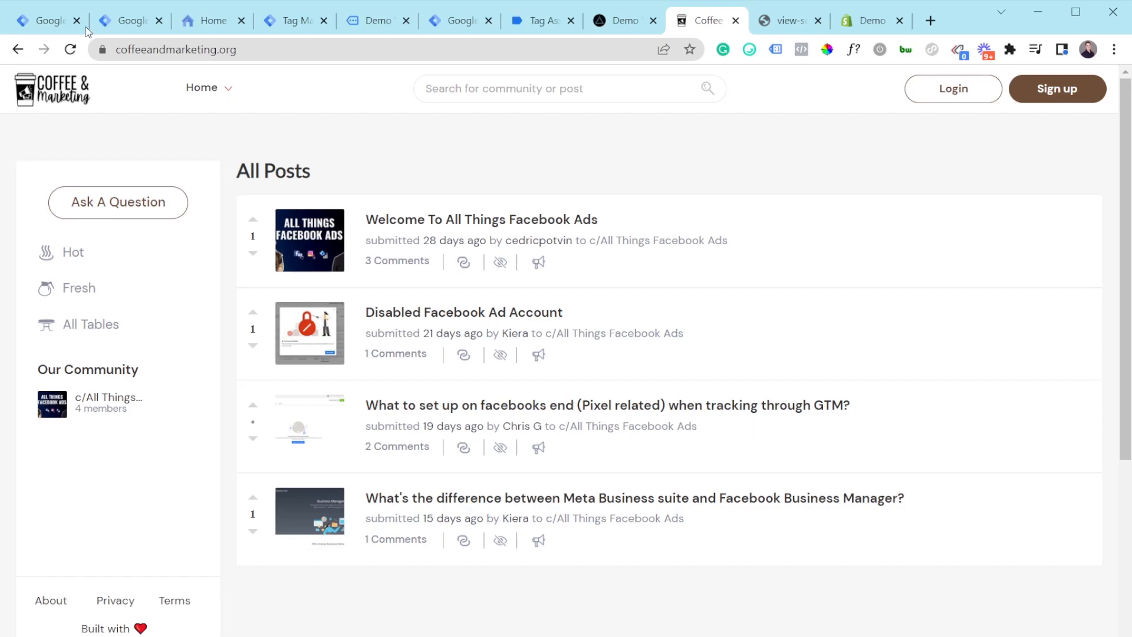
{"action": "left_click", "coordinate": [465, 23]}
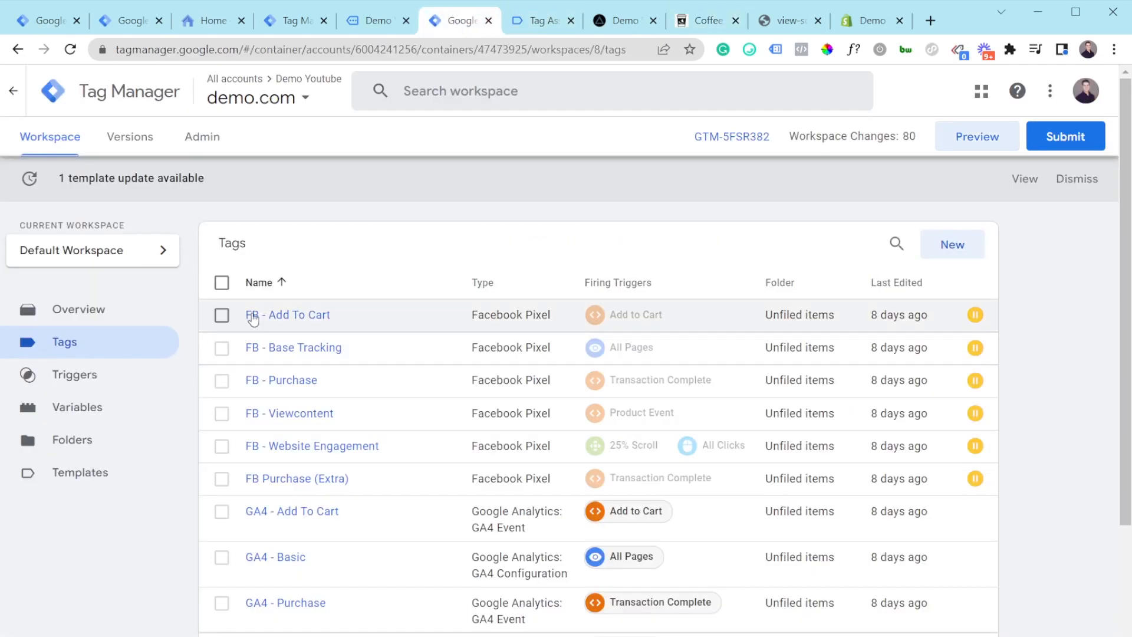
{"action": "scroll", "coordinate": [260, 354], "scroll_direction": "down", "scroll_amount": 1}
{"action": "left_click", "coordinate": [293, 476]}
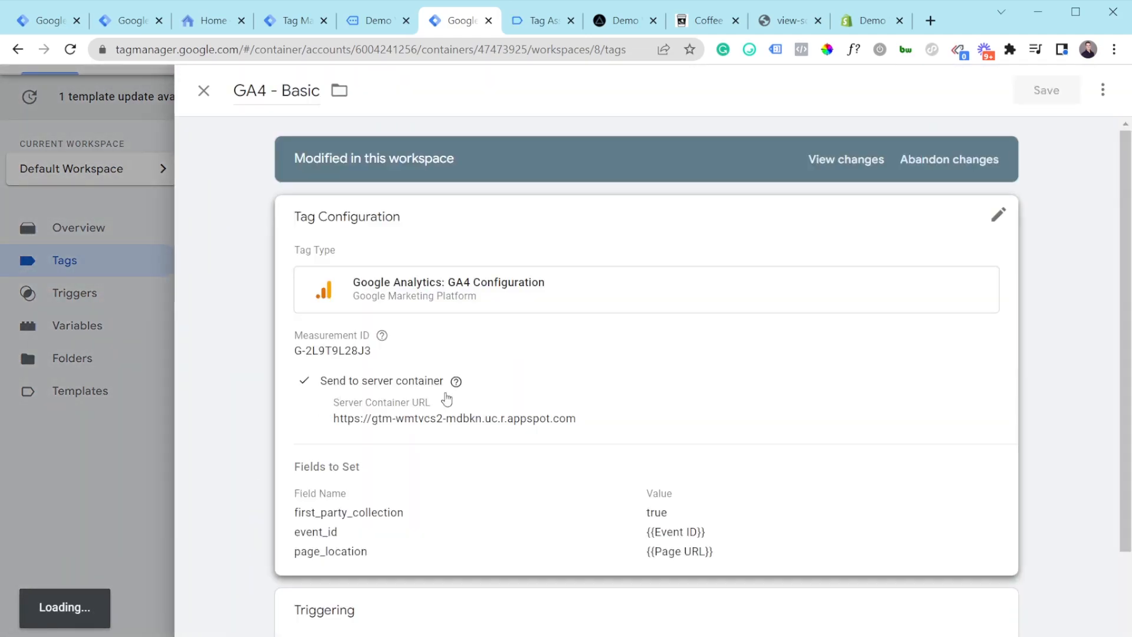
{"action": "left_click", "coordinate": [467, 384]}
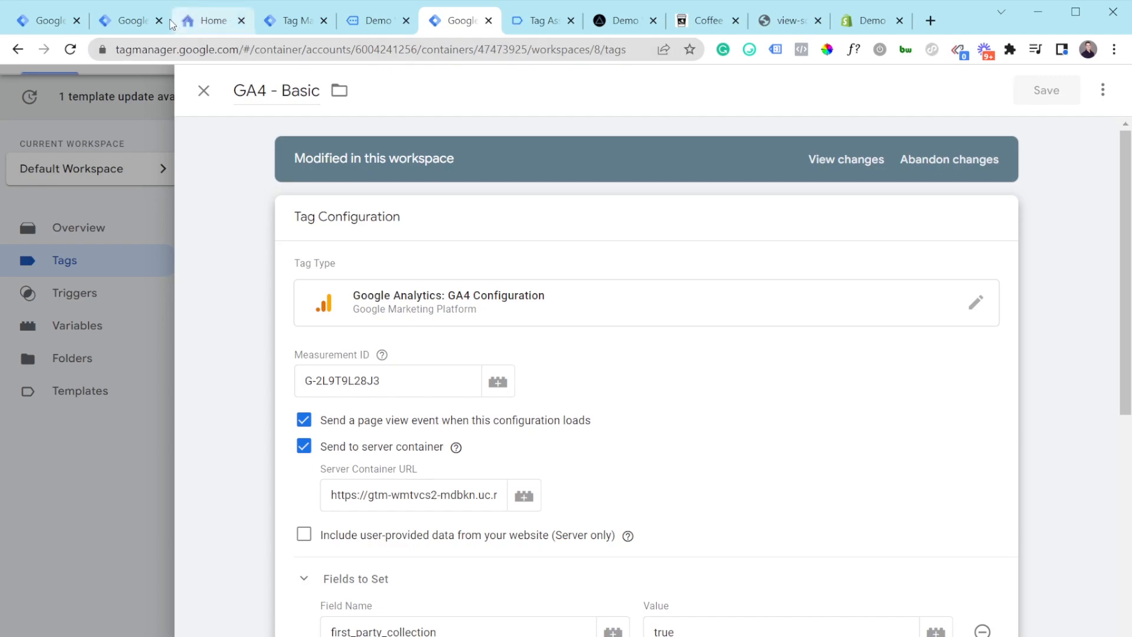
{"action": "left_click", "coordinate": [127, 21]}
{"action": "left_click", "coordinate": [787, 195]}
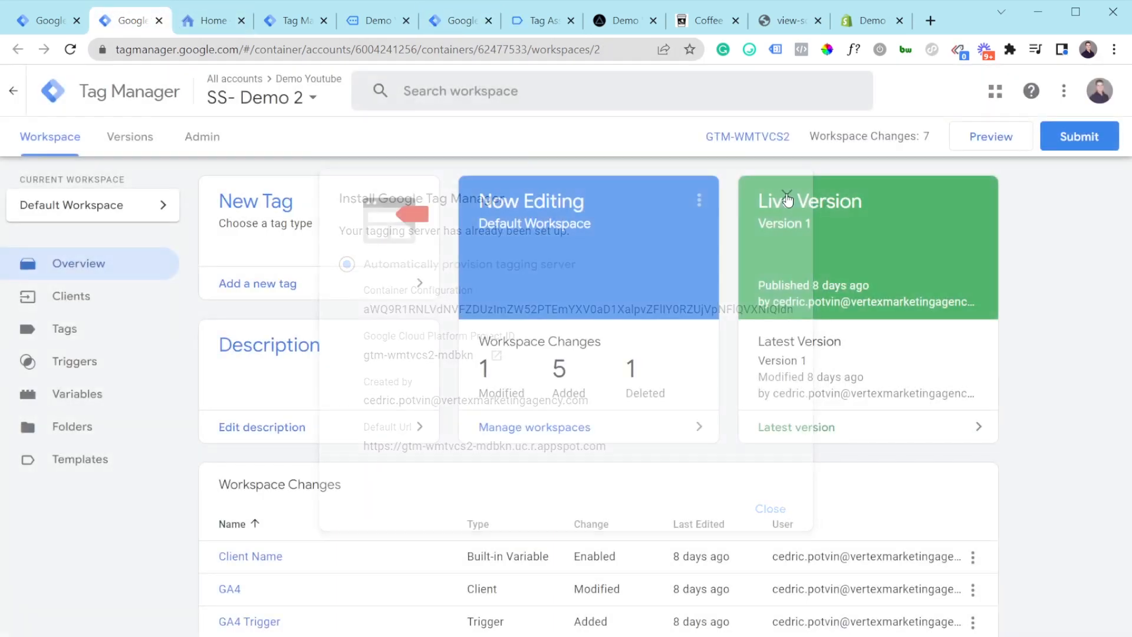
{"action": "left_click", "coordinate": [93, 298]}
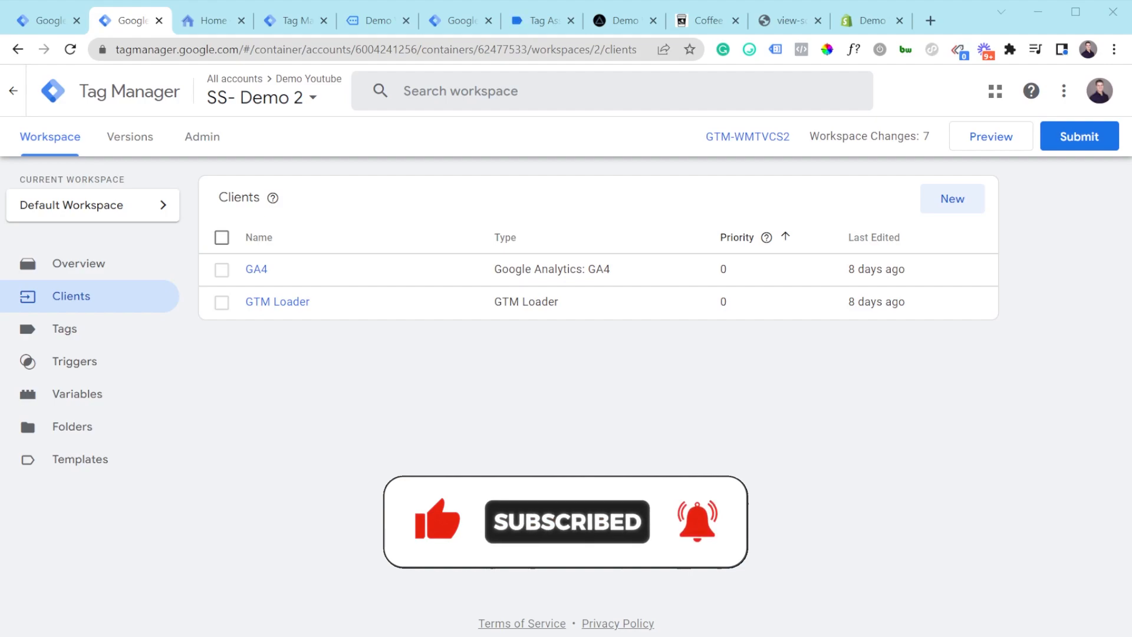
{"action": "left_click", "coordinate": [708, 20]}
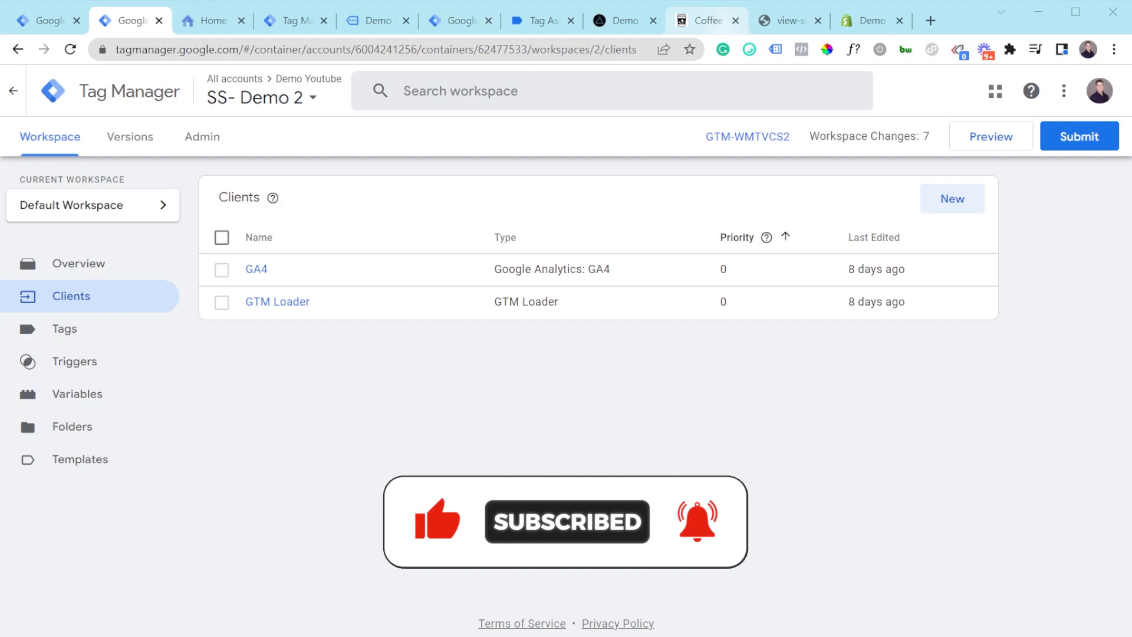